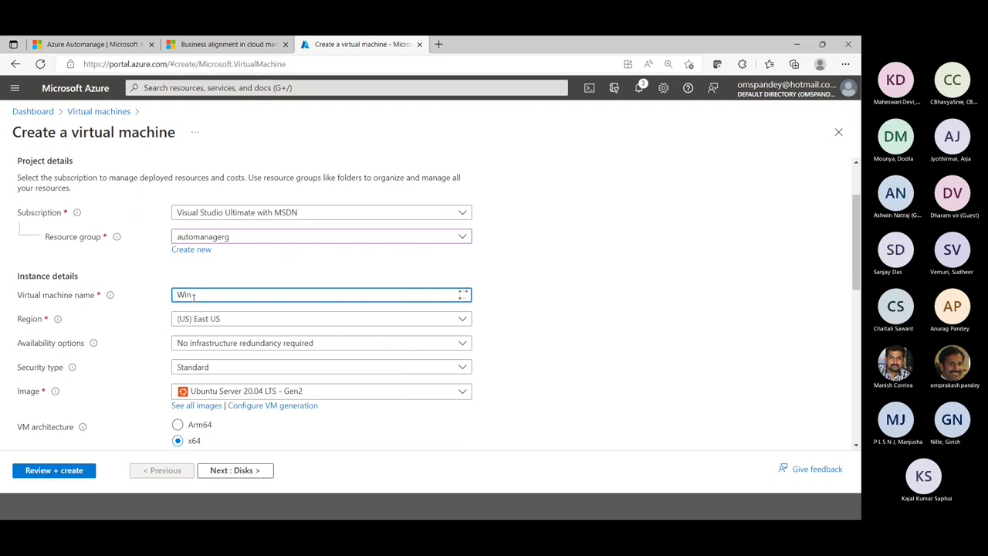
Name the VM WinAutomanageVM and select the Windows Server 2022 Datacenter: Azure Edition - Gen2 image
text(utomanageVM)
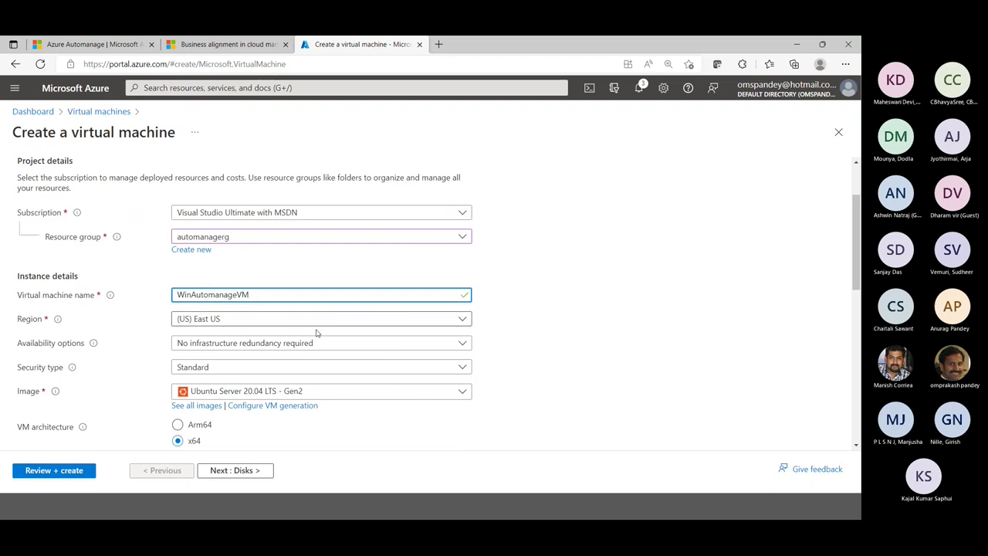
scroll(437, 364, down, 1)
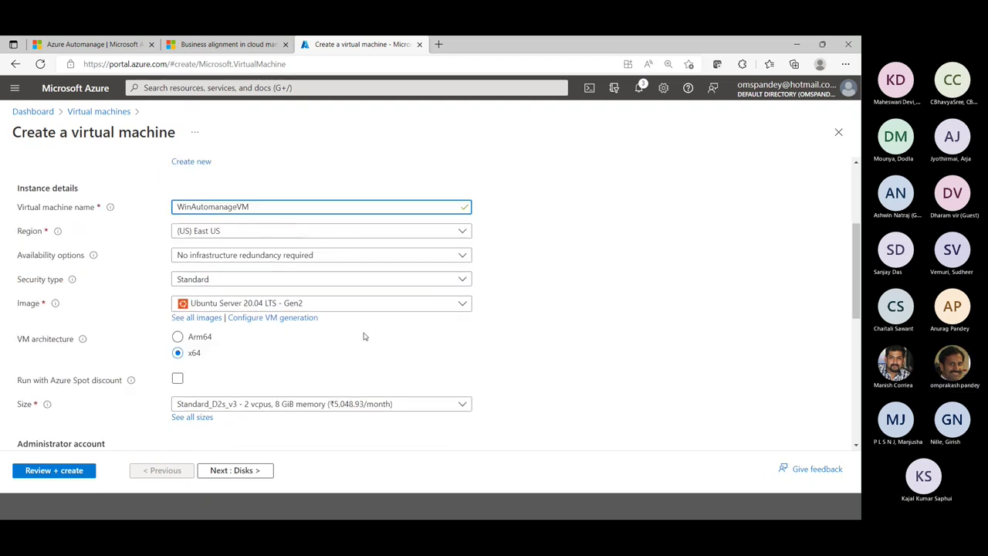
click(332, 304)
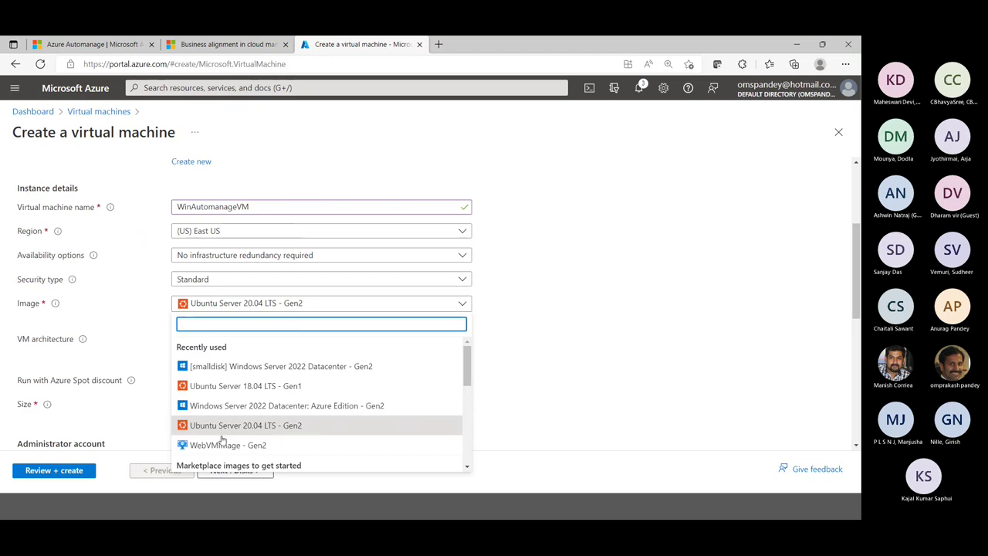
scroll(304, 427, down, 3)
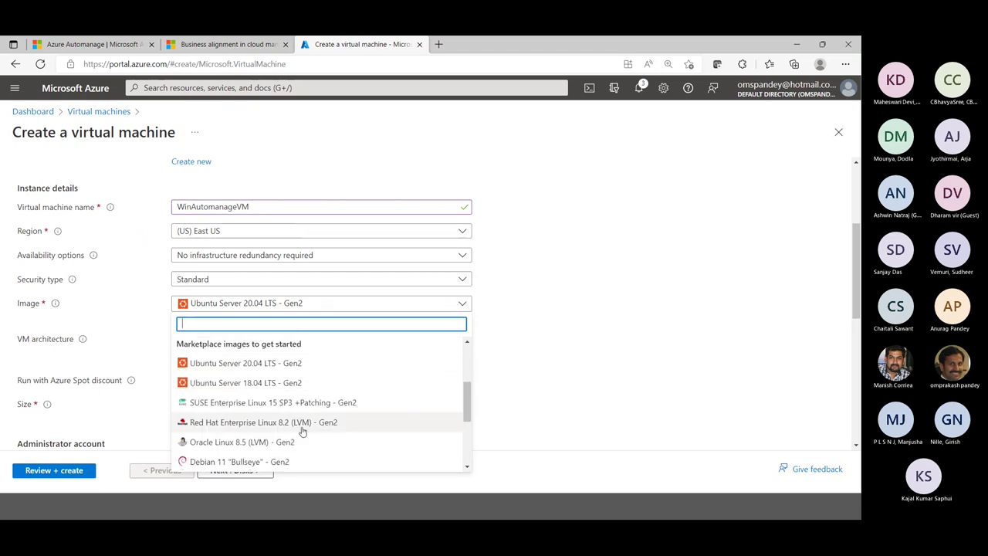
scroll(304, 430, up, 2)
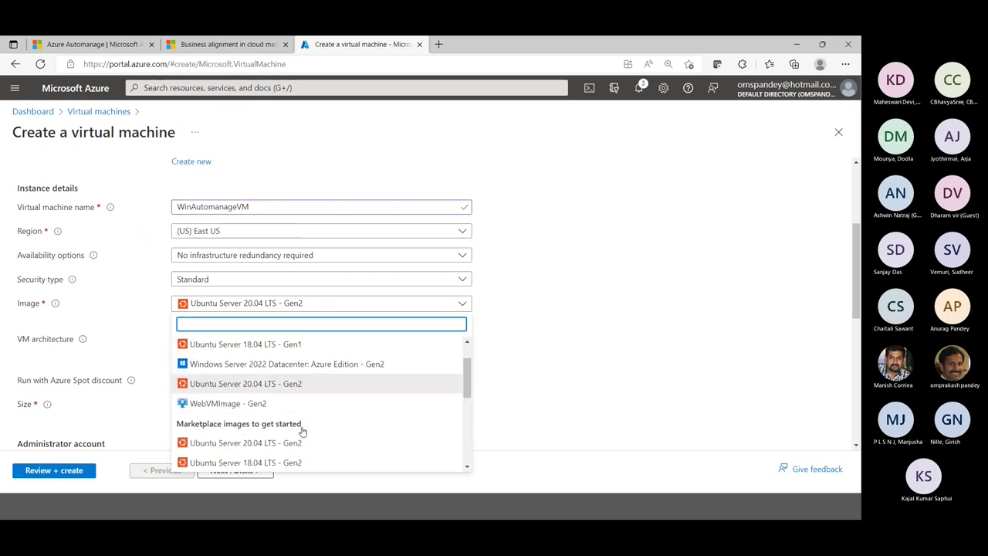
click(313, 366)
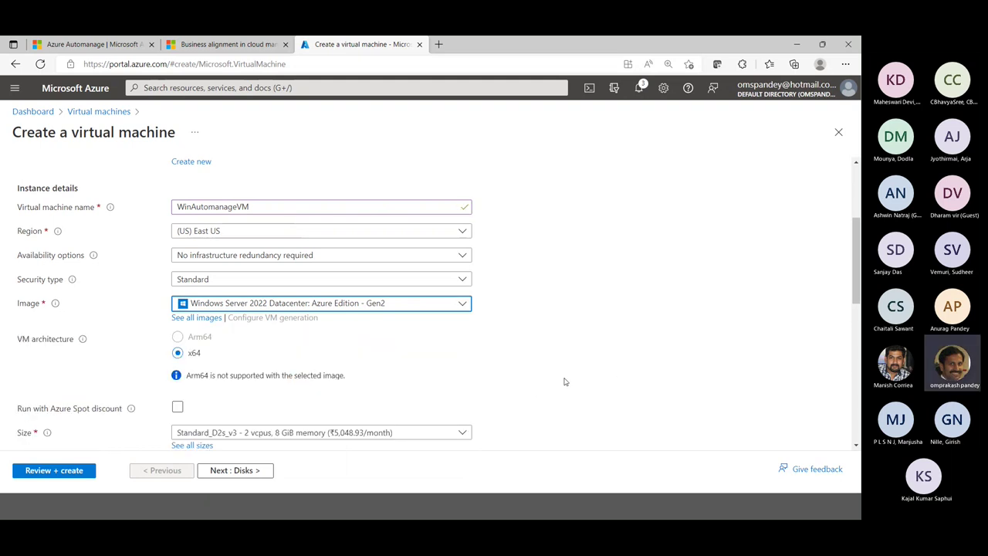
scroll(563, 380, down, 3)
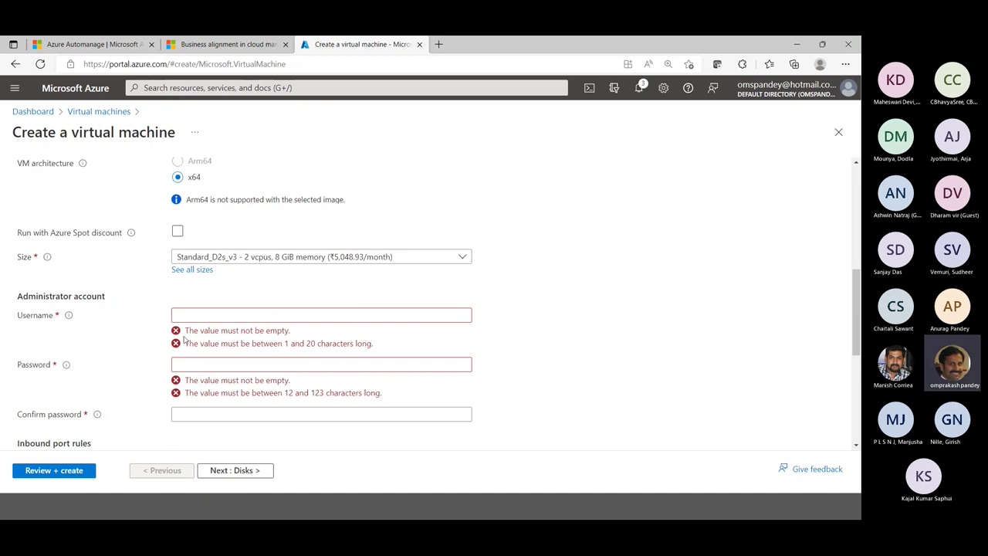
Enter the administrator username, password and password confirmation, then continue to disk settings
click(202, 318)
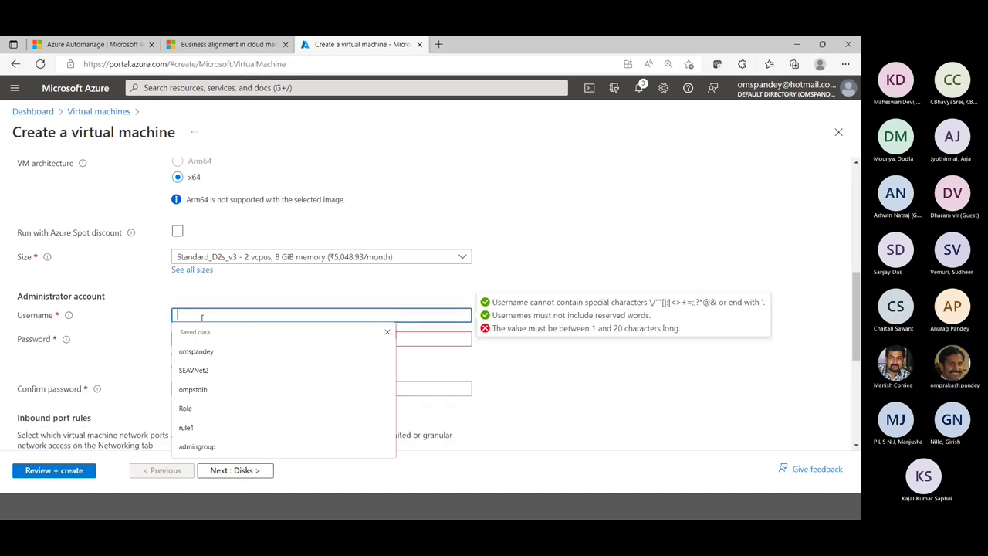
text(omspandey)
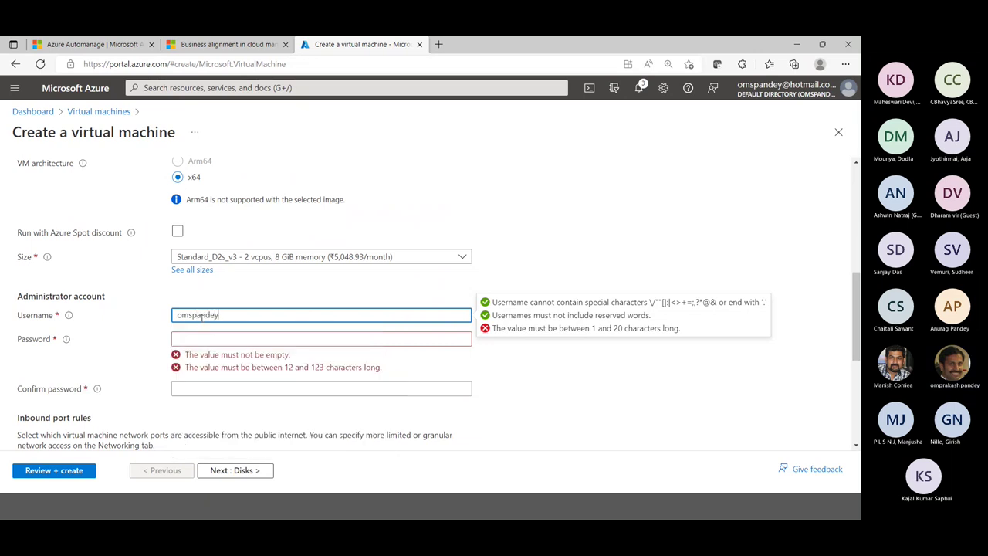
key(Tab)
text(****)
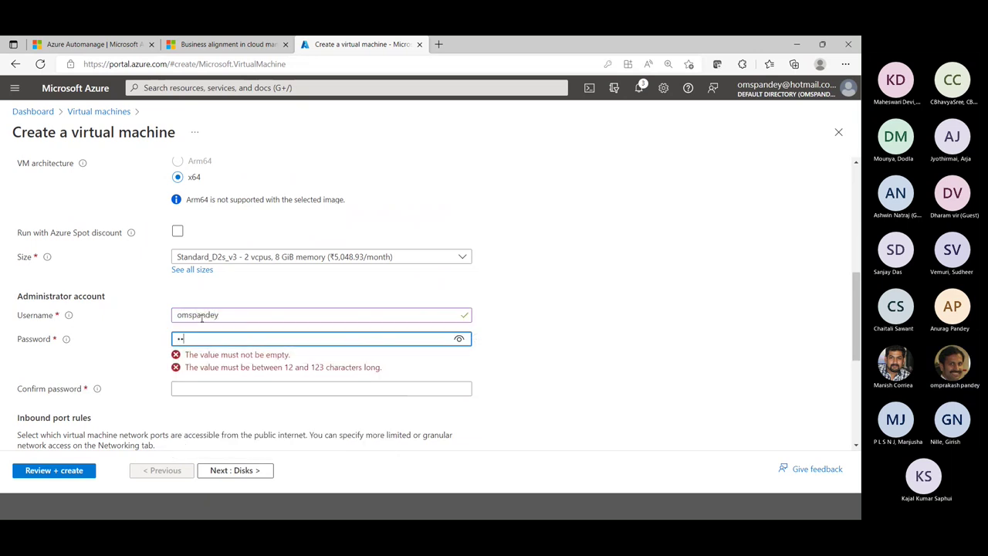
text(*********)
key(Tab)
text(******)
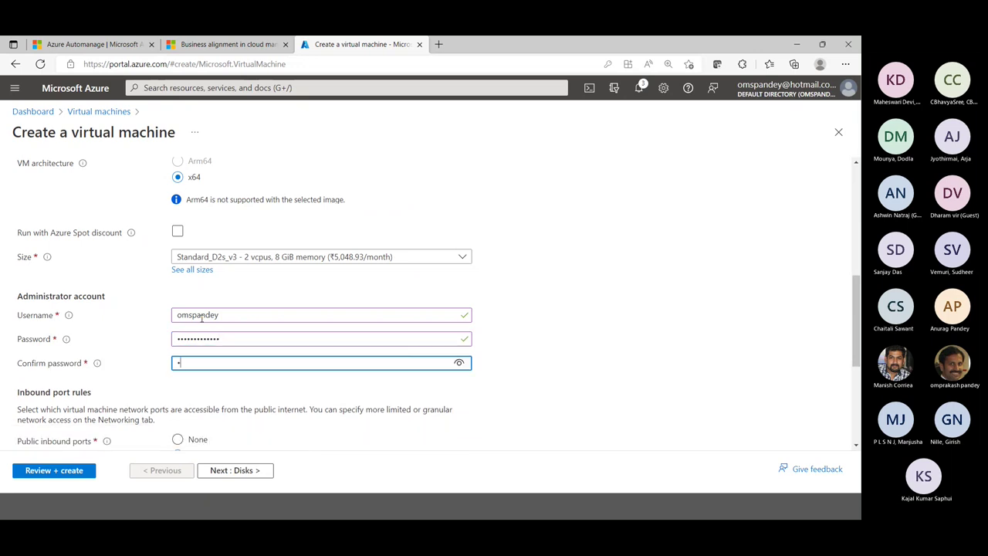
text(******)
scroll(383, 355, down, 3)
scroll(383, 355, down, 1)
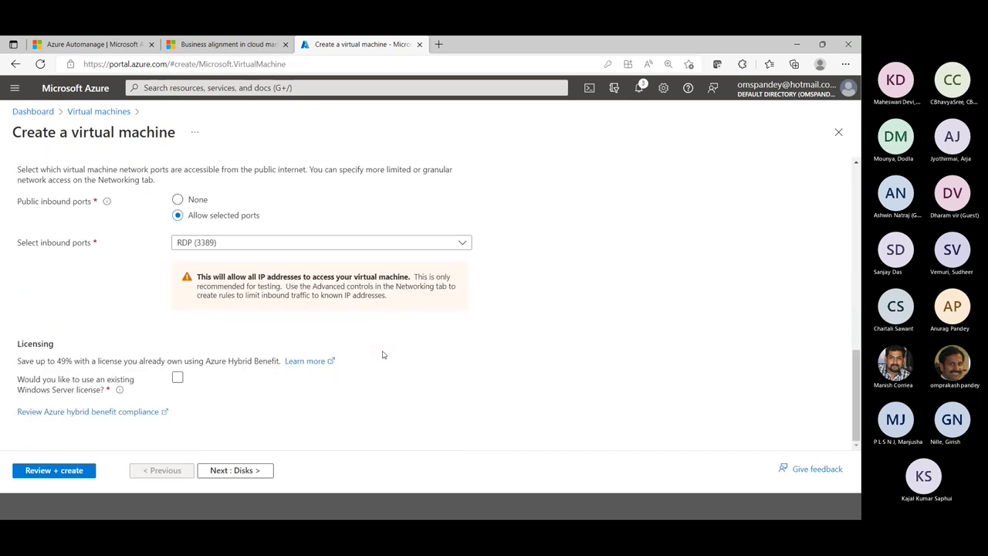
click(239, 470)
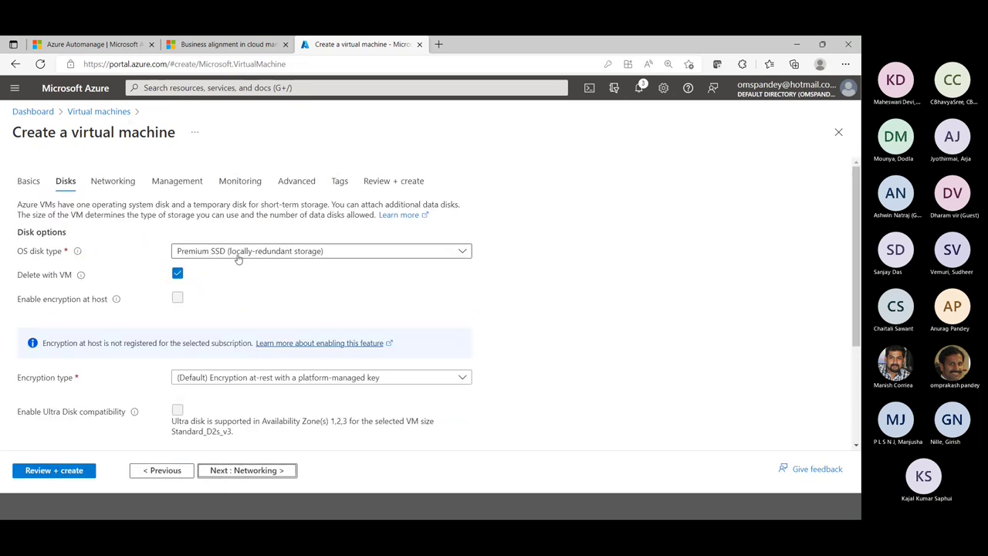
Set the OS disk to Standard HDD and delete the public IP and NIC with the VM
click(238, 251)
click(204, 355)
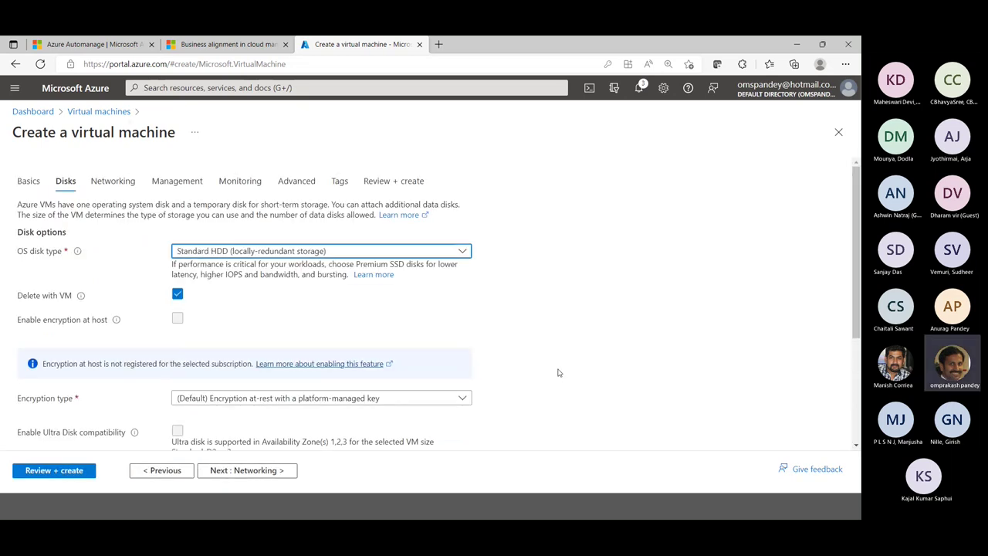
scroll(559, 373, down, 3)
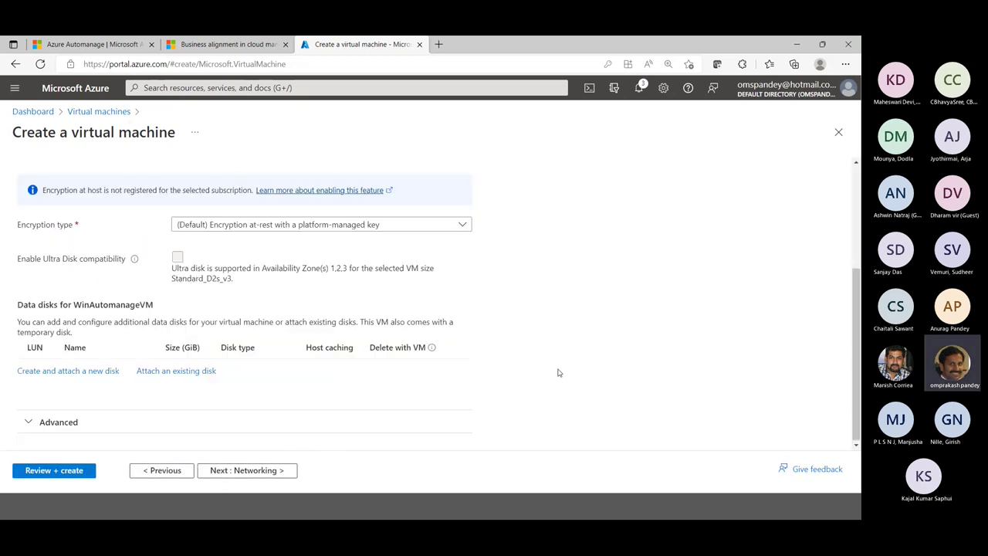
click(259, 472)
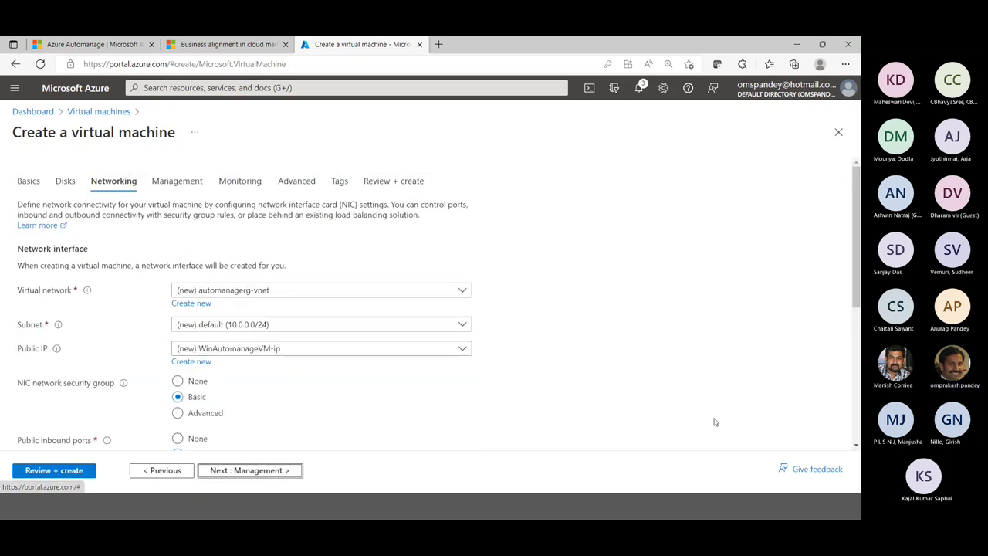
scroll(713, 418, down, 2)
scroll(712, 417, down, 1)
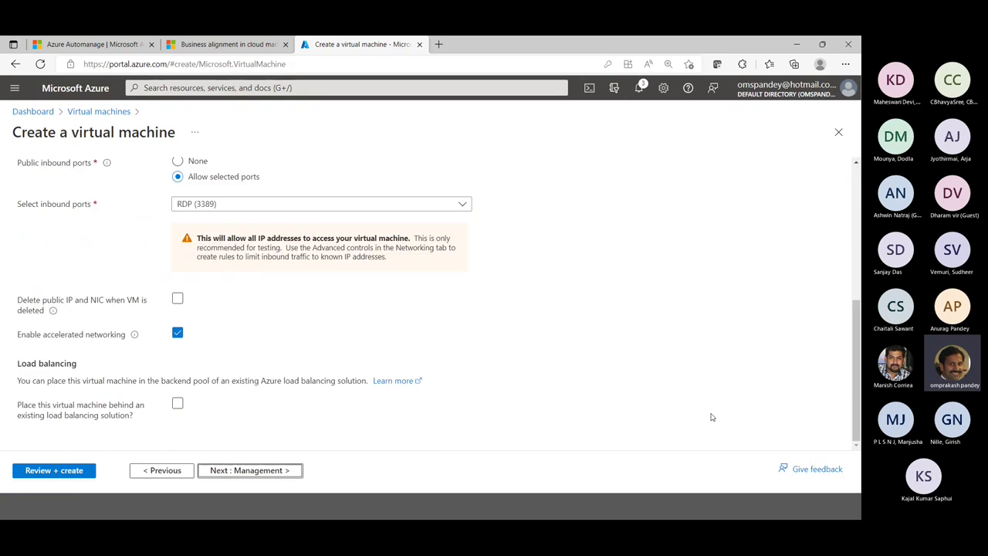
click(178, 299)
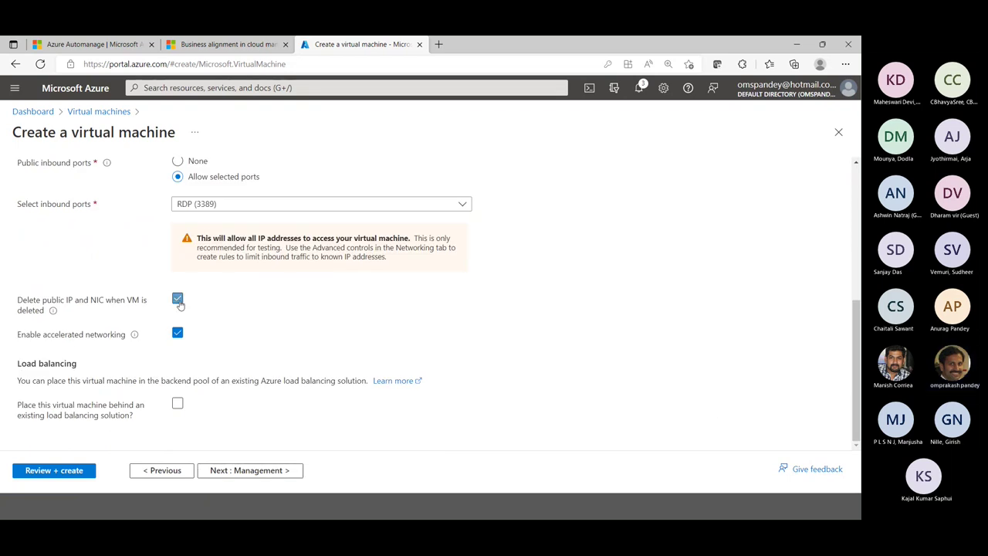
Enable a system-assigned managed identity, turn off auto-shutdown, and keep automatic OS patching
click(249, 471)
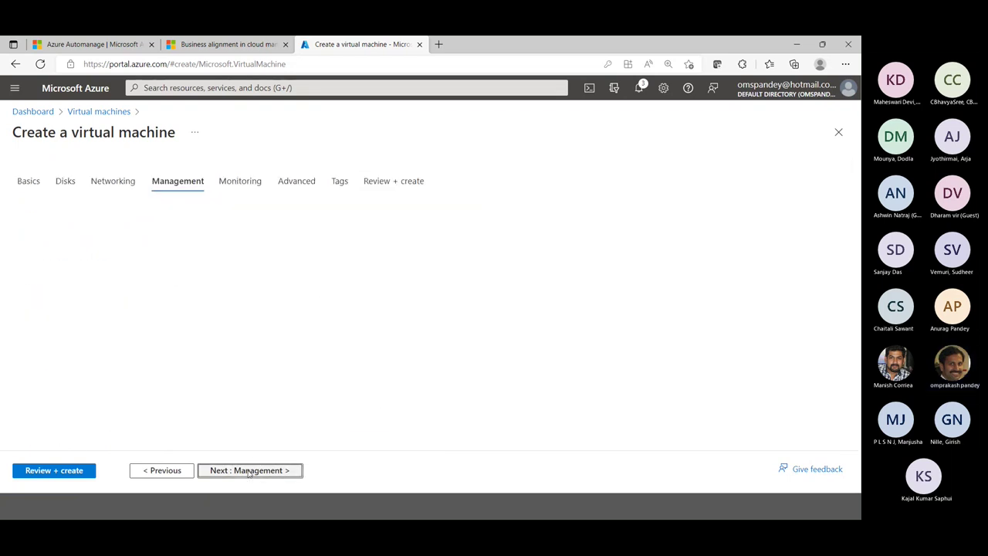
click(177, 335)
scroll(251, 338, down, 2)
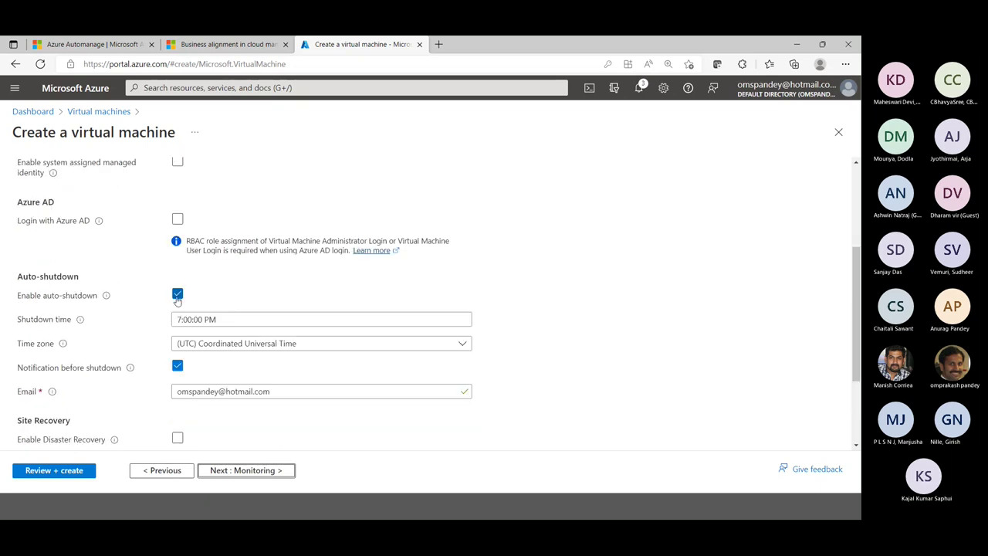
click(178, 293)
scroll(362, 357, down, 1)
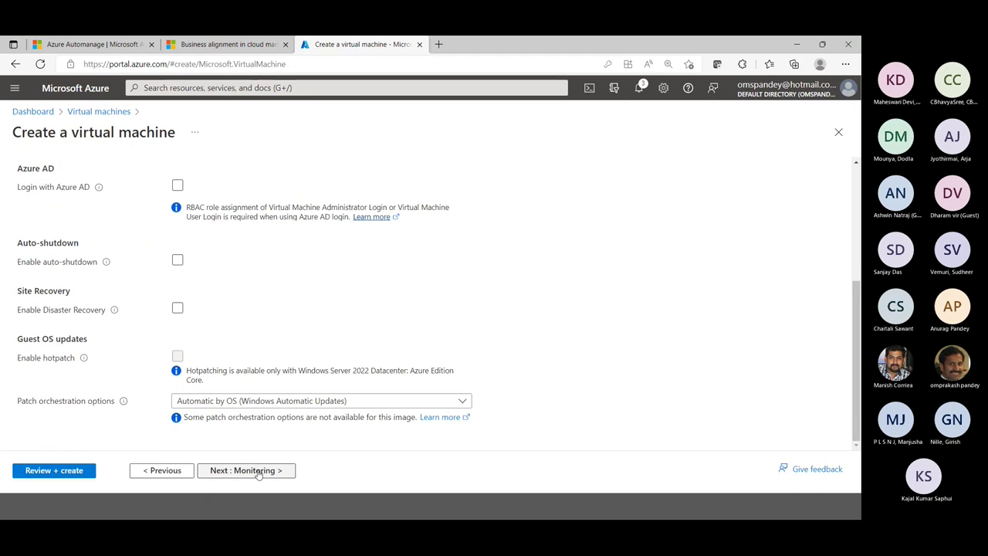
click(242, 403)
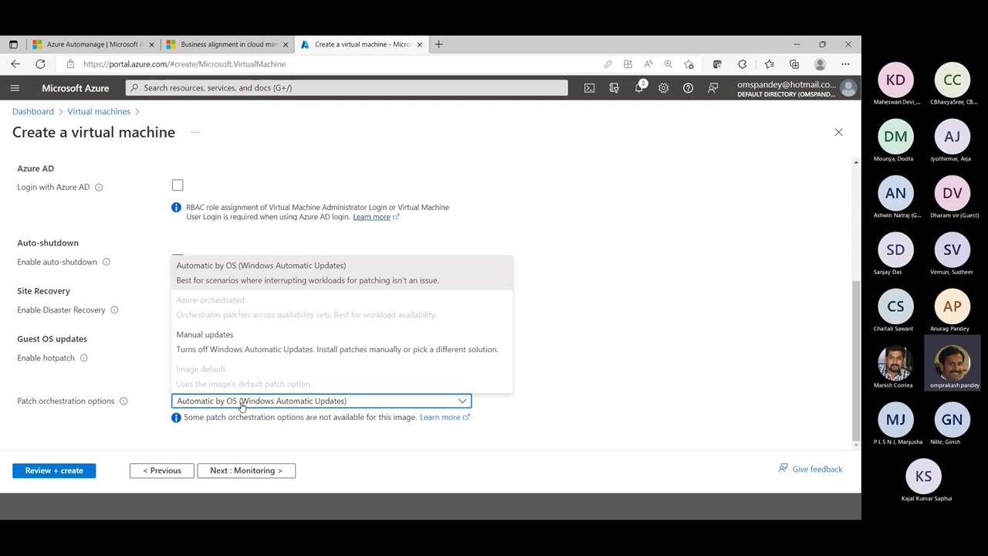
click(590, 329)
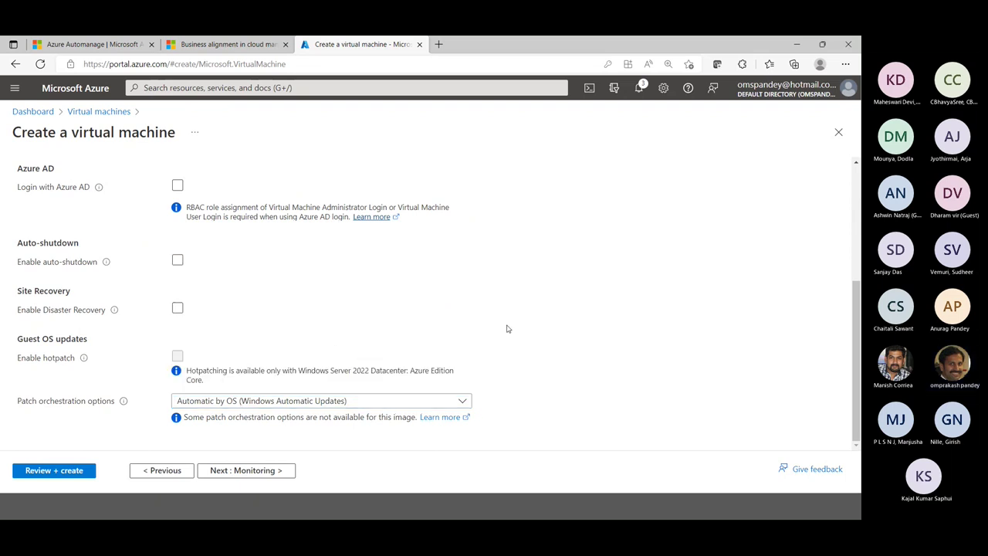
Store boot diagnostics in a custom storage account and enable OS guest diagnostics
click(251, 471)
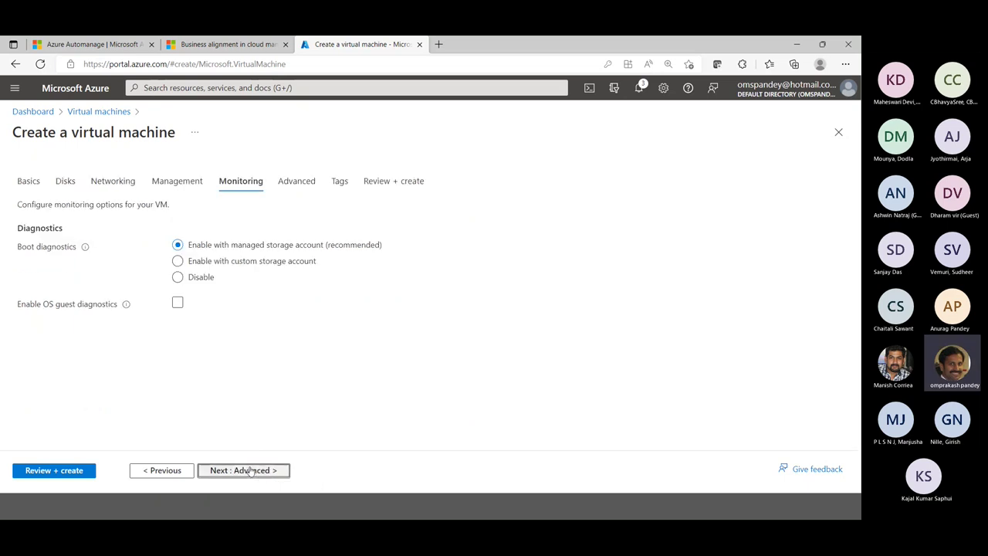
click(243, 262)
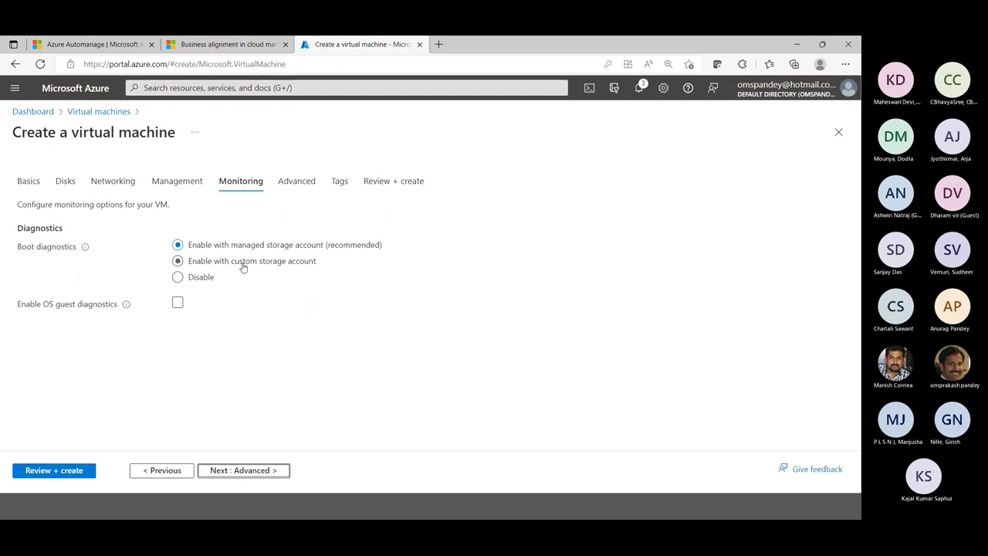
click(177, 302)
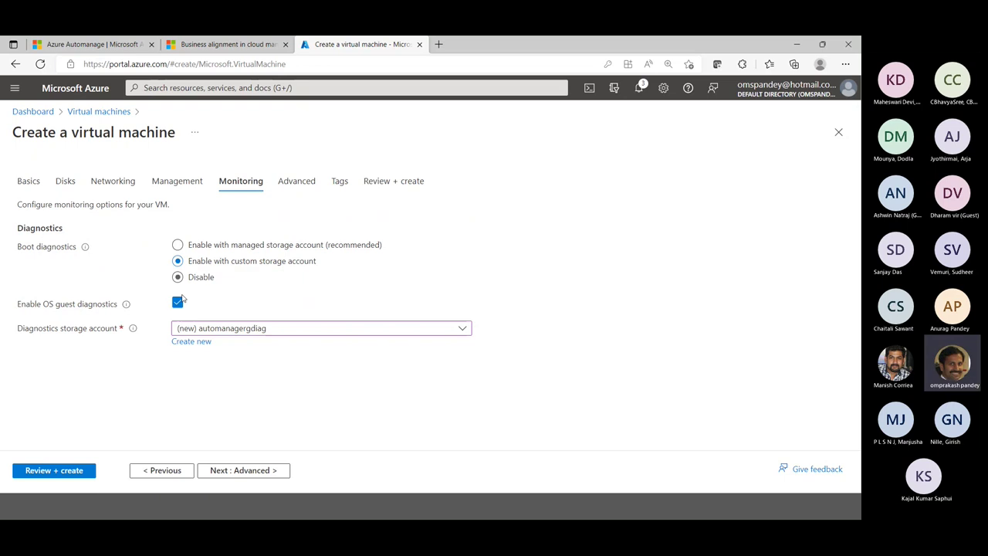
click(252, 471)
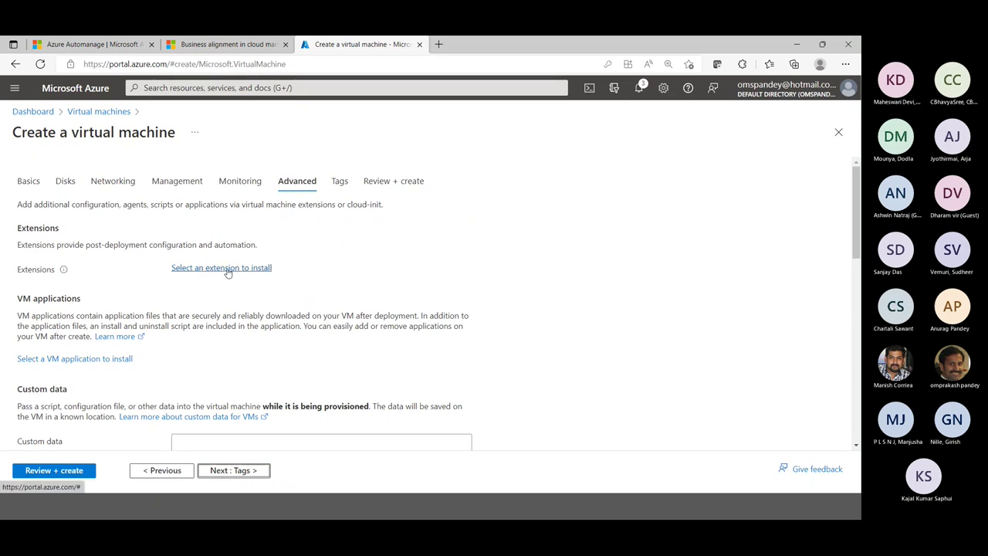
Search the installable extensions for 'automanage' and load more results
click(227, 270)
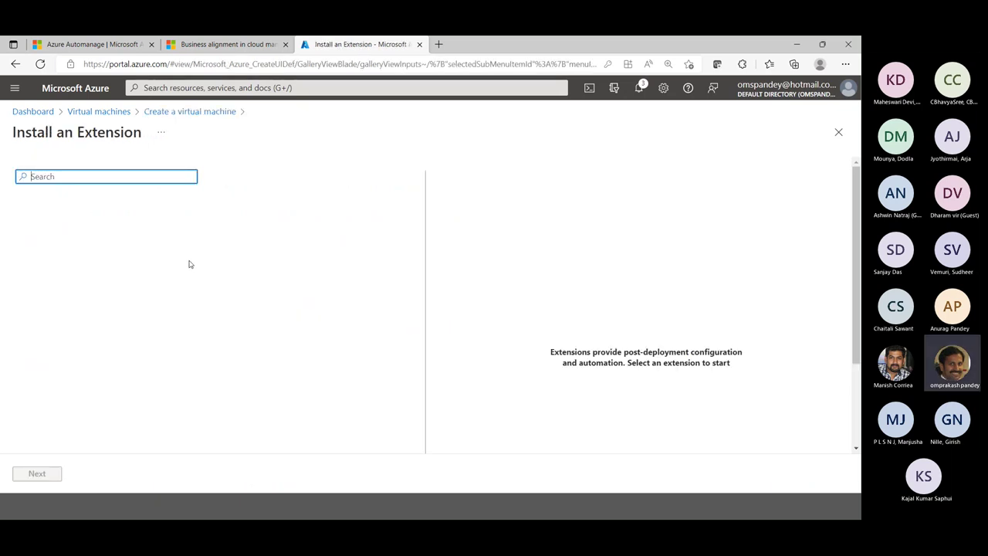
text(automa)
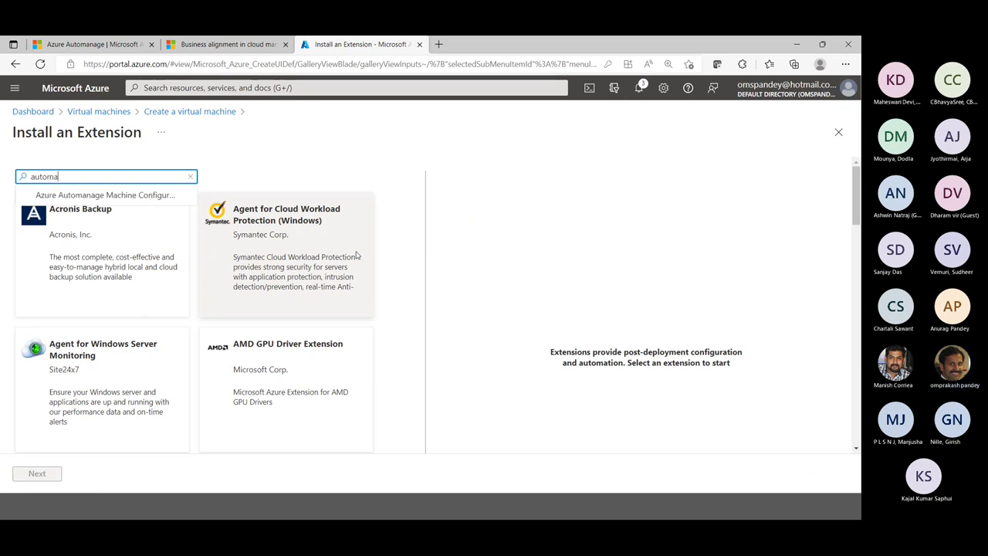
text(nage)
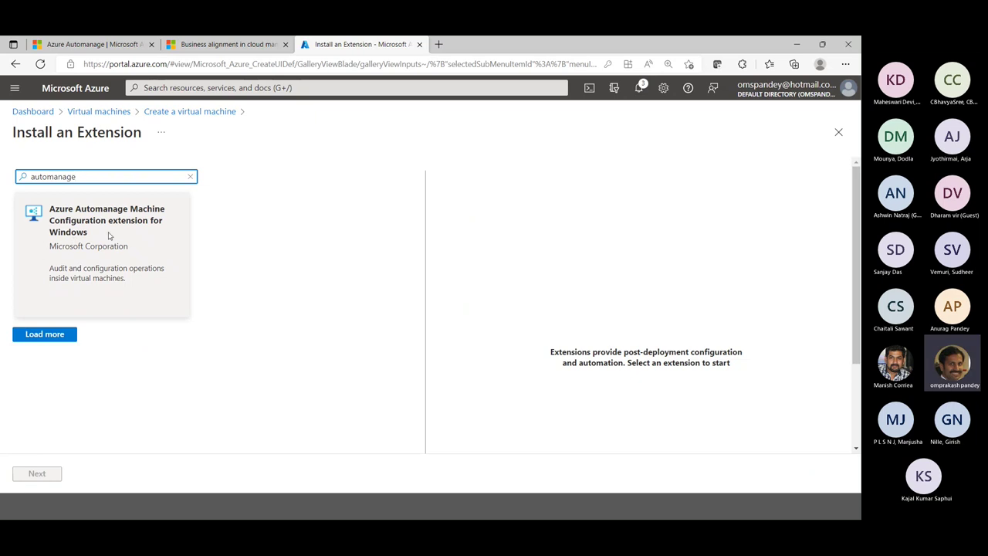
click(40, 336)
Select the Azure Automanage Machine Configuration extension and add it to the VM
click(72, 236)
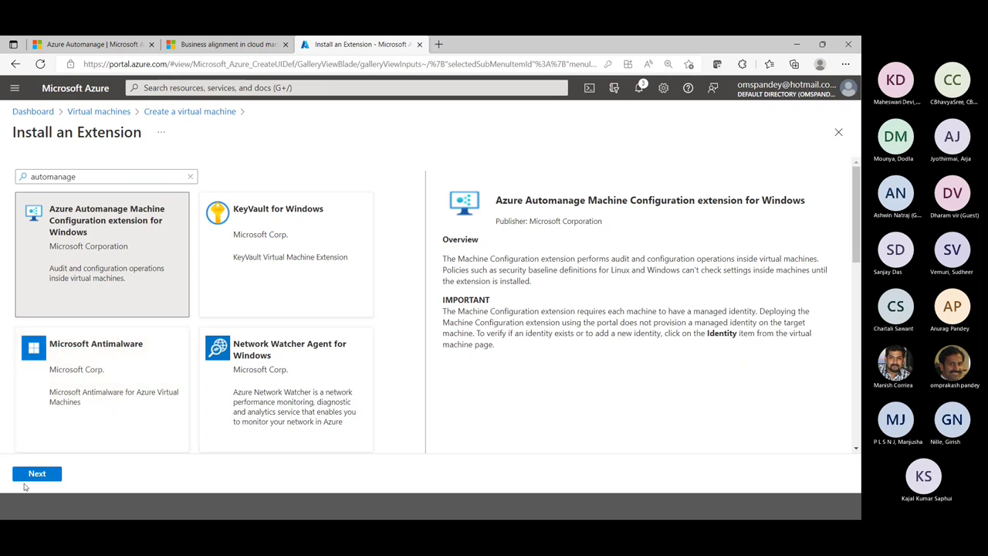
click(93, 386)
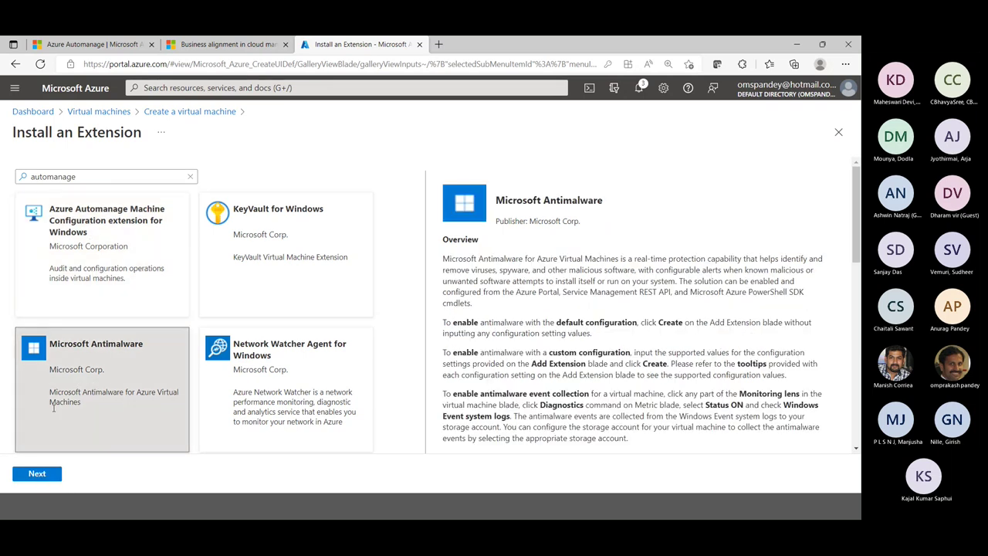
click(87, 279)
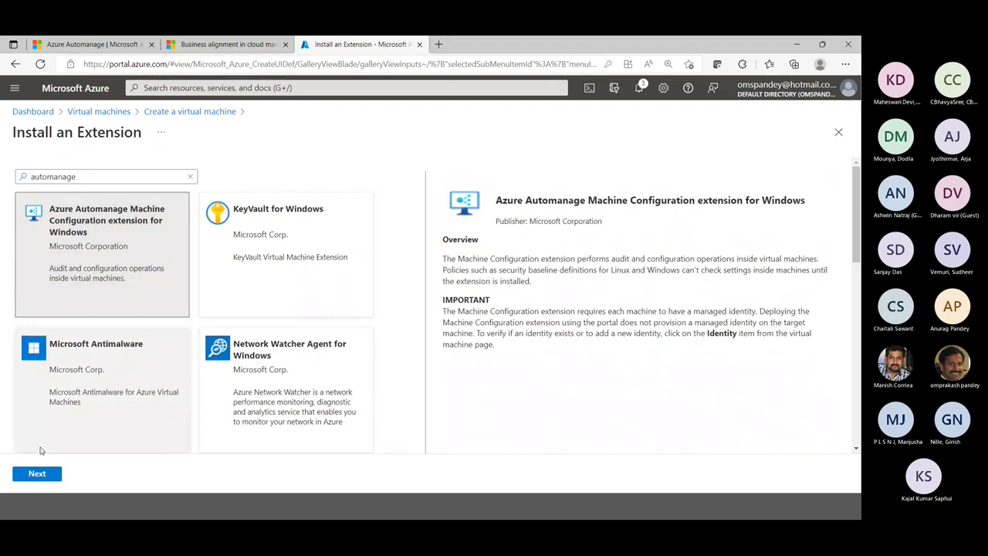
click(32, 476)
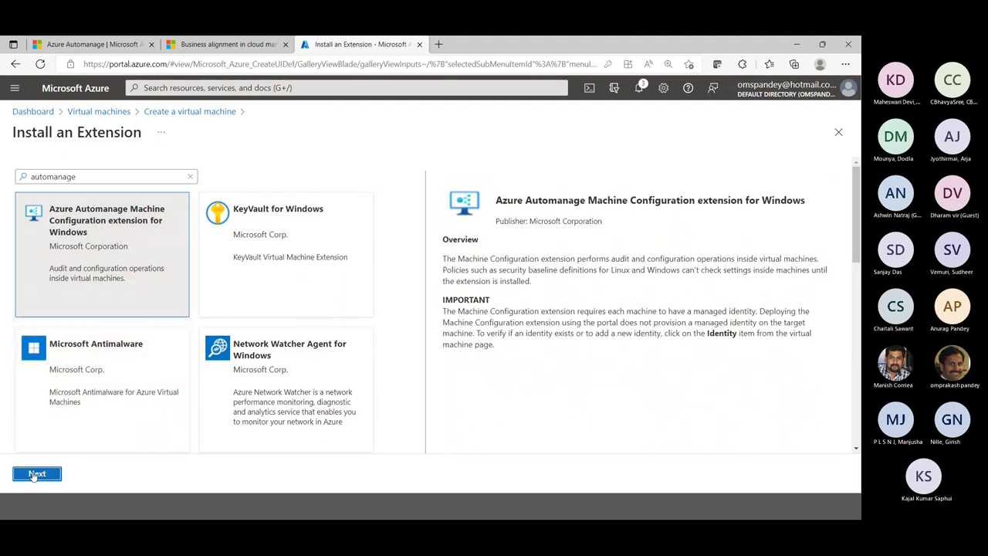
click(33, 476)
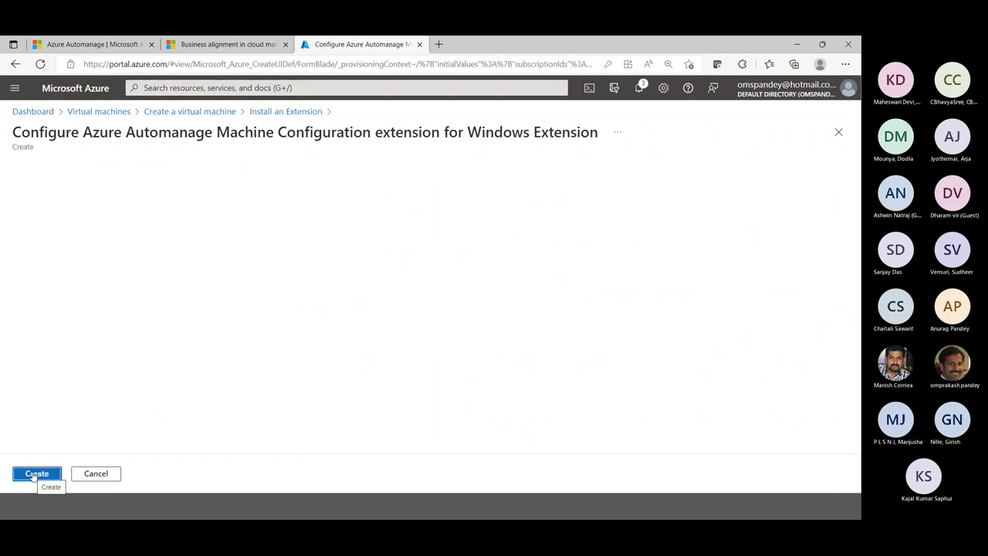
click(33, 476)
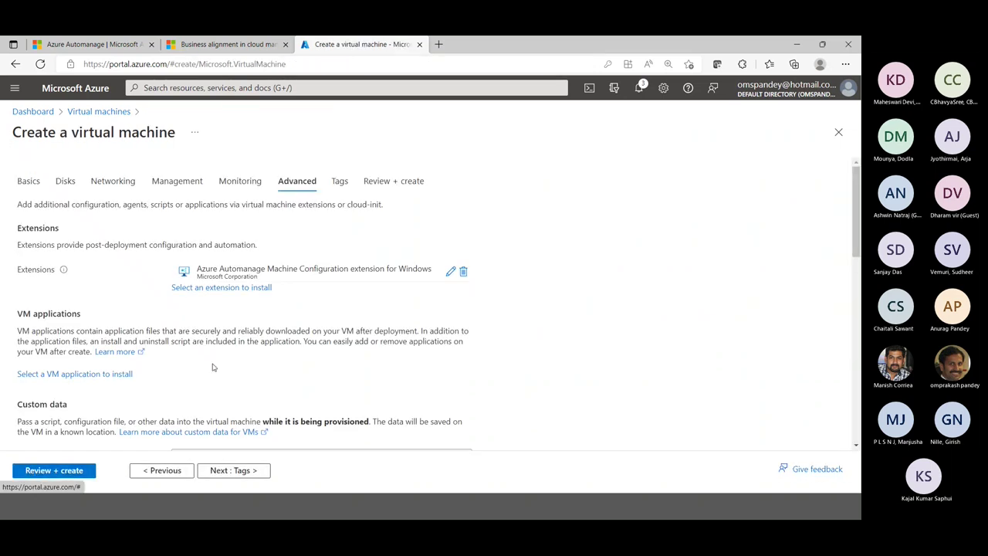
Review the WinAutomanageVM settings, pass validation, and submit it for deployment to automanagerg
scroll(296, 331, down, 7)
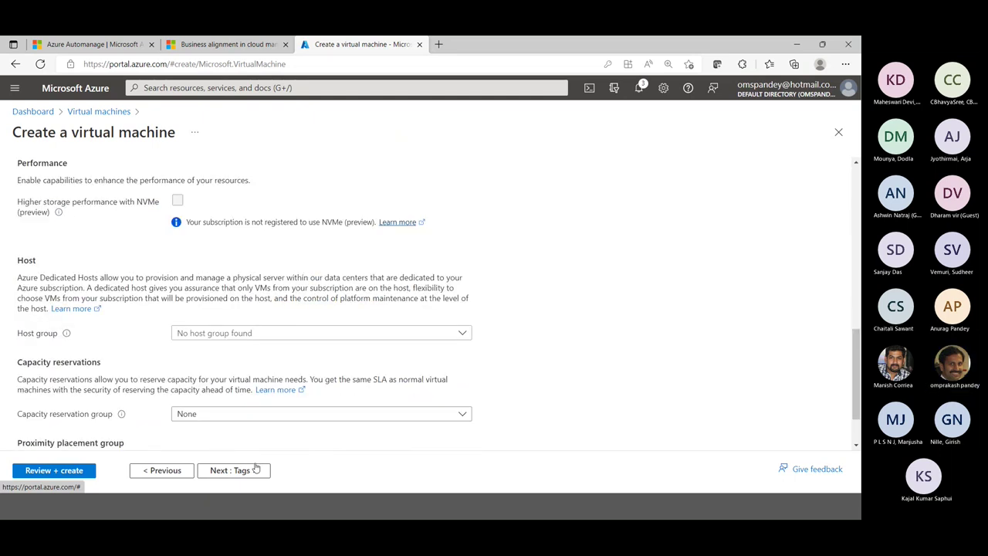
scroll(263, 433, down, 2)
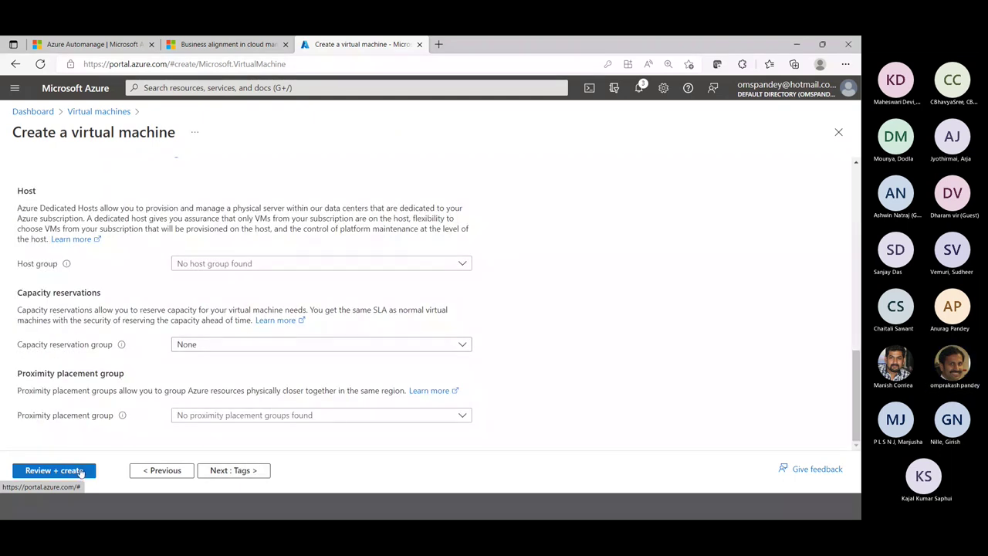
click(80, 471)
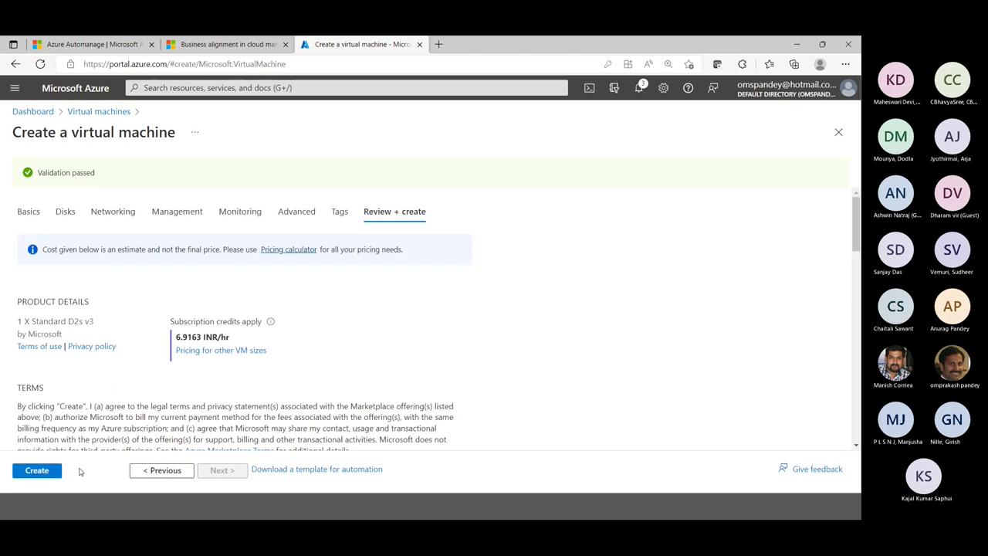
click(28, 470)
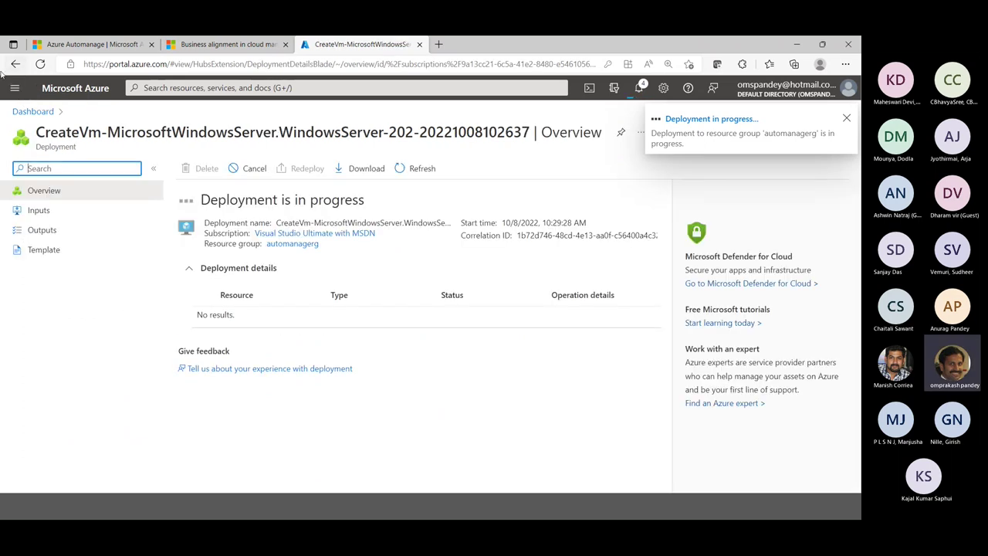
Go to the Virtual machines list from the portal menu and open the Create options
click(15, 90)
click(54, 308)
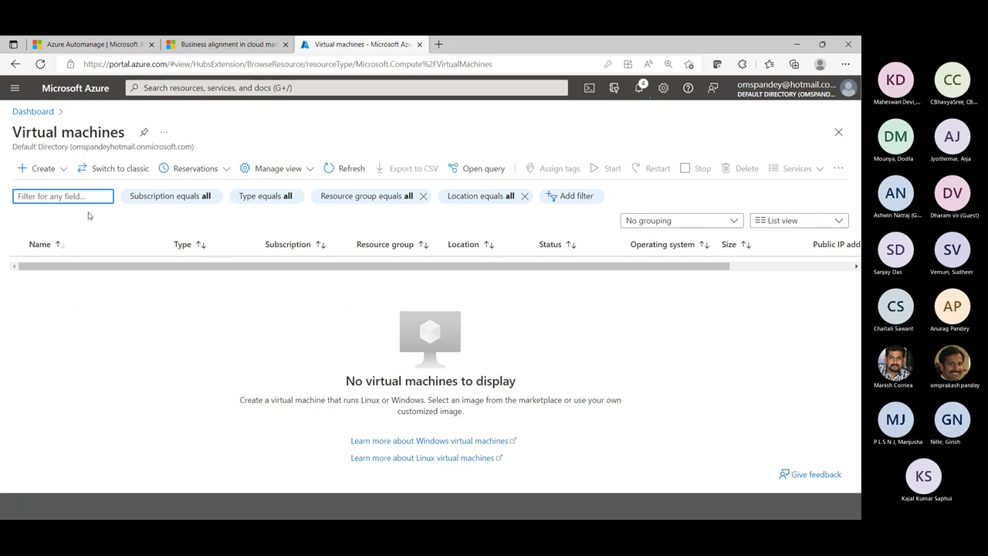
click(51, 170)
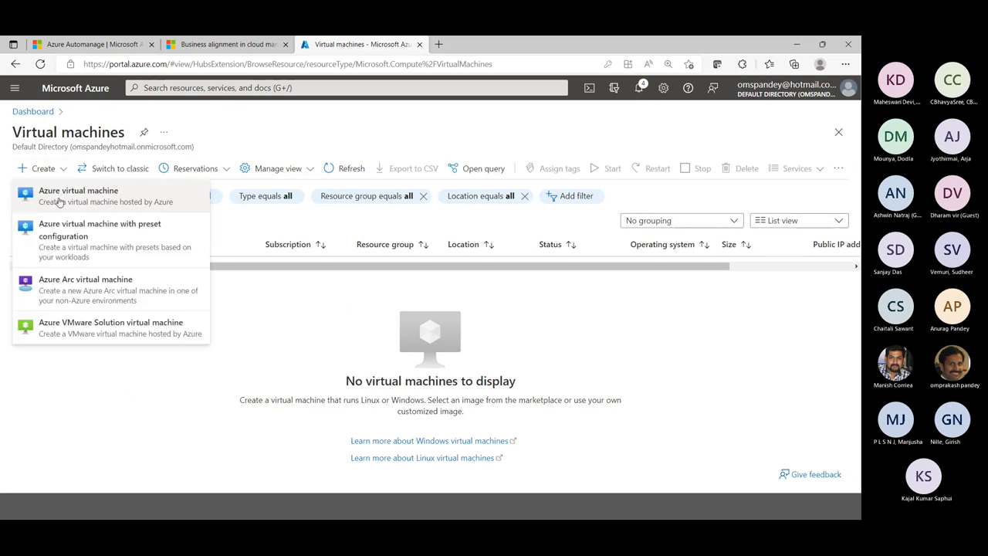
Start a new VM in resource group automanagerg named LinuxAutomanageVM
click(53, 199)
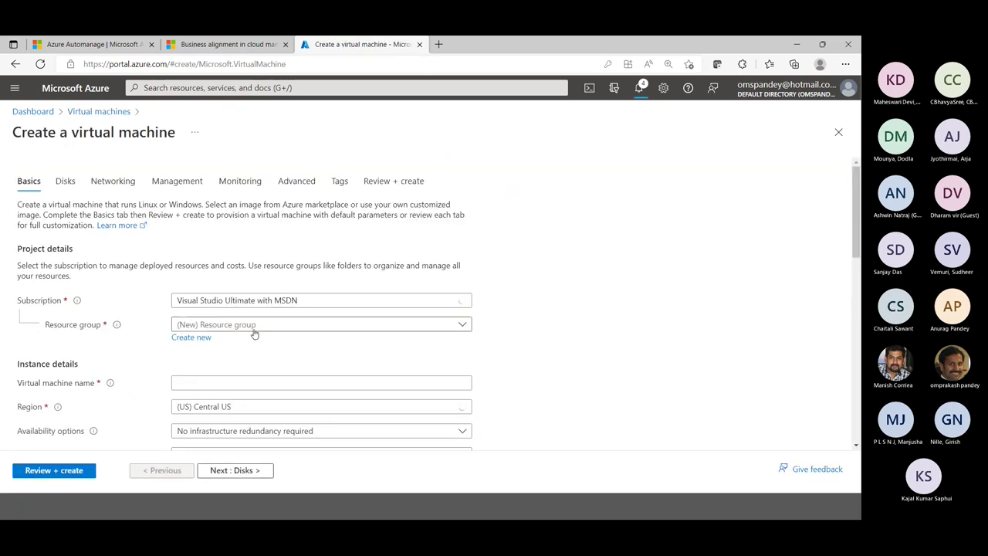
click(244, 325)
click(214, 367)
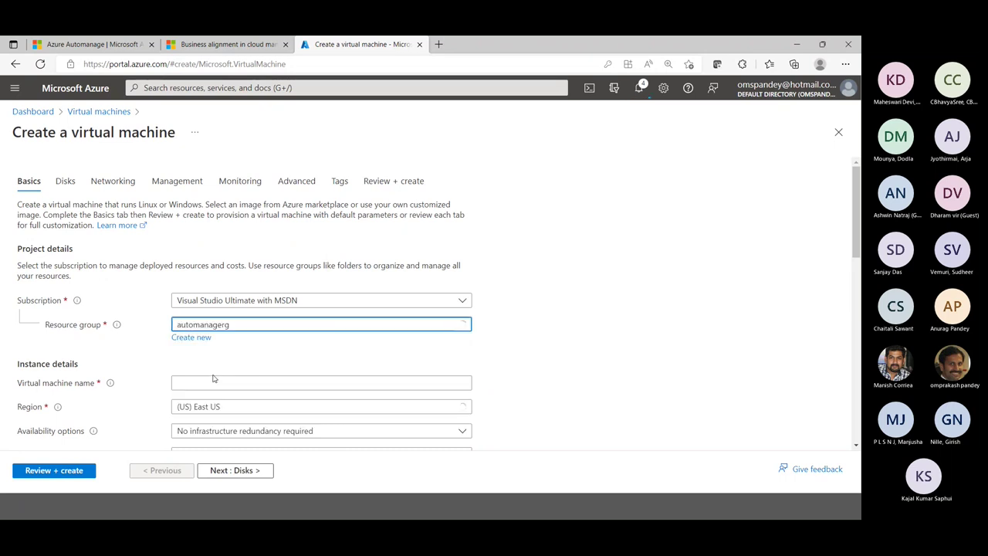
scroll(247, 364, down, 1)
click(207, 294)
text(Linux)
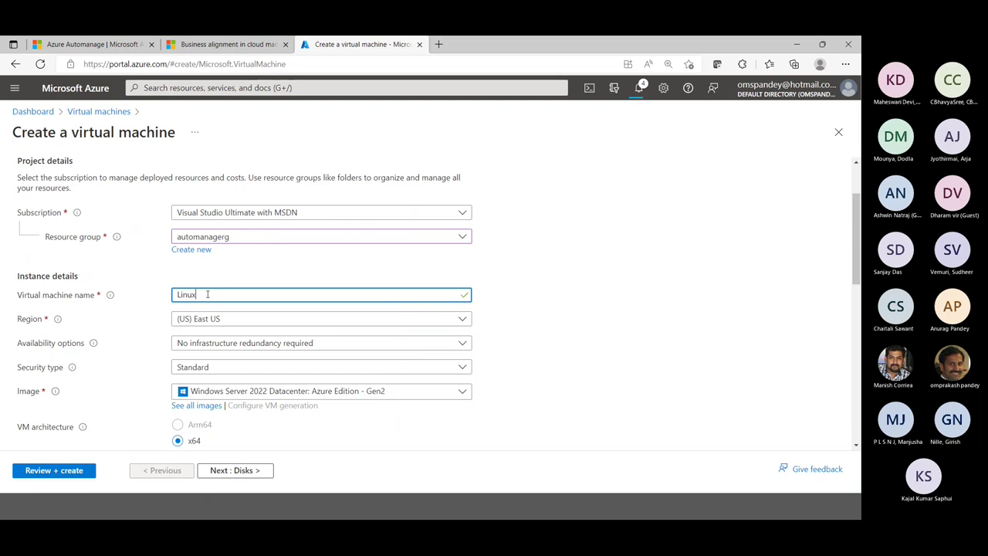
text(Automanage)
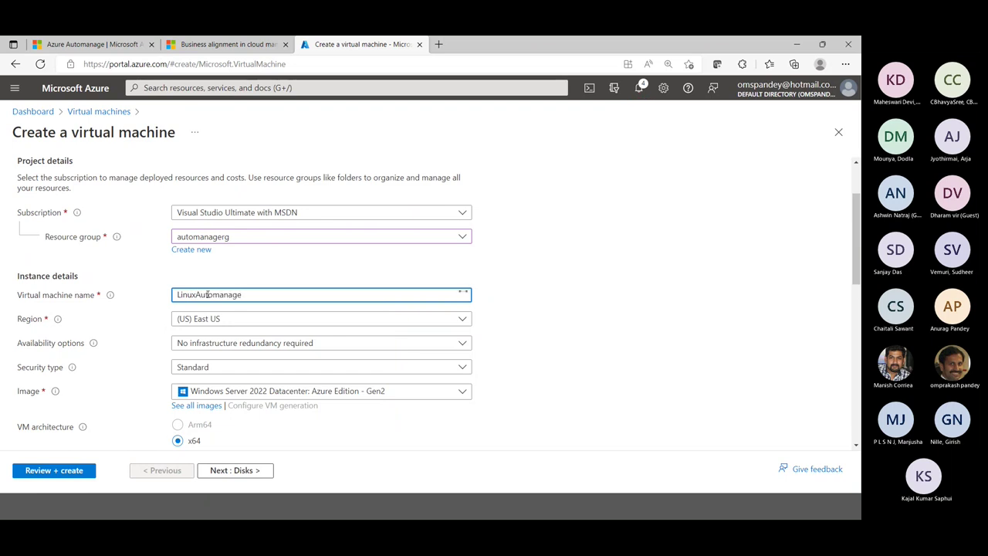
text(VM)
Select the Ubuntu Server 20.04 LTS - Gen2 image
scroll(228, 334, down, 2)
click(272, 218)
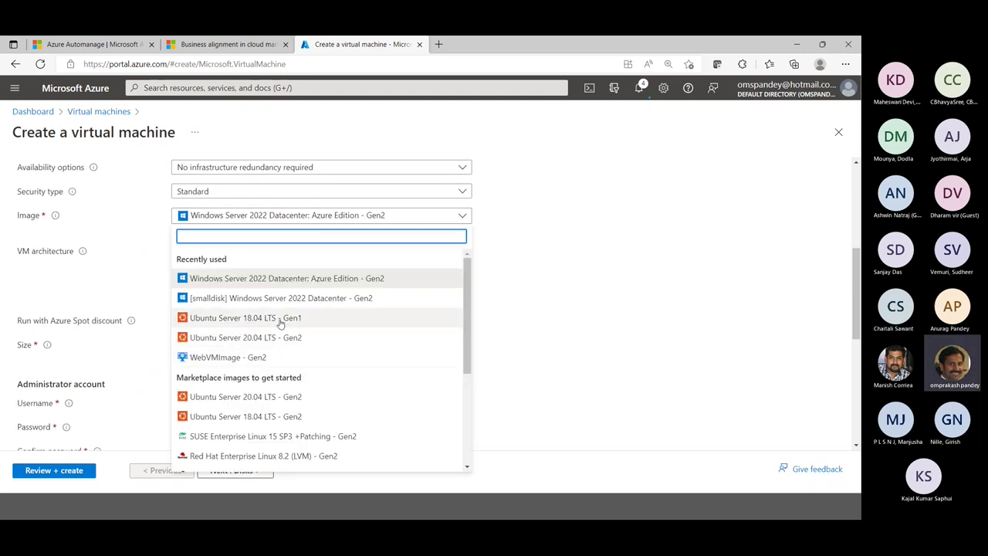
click(272, 340)
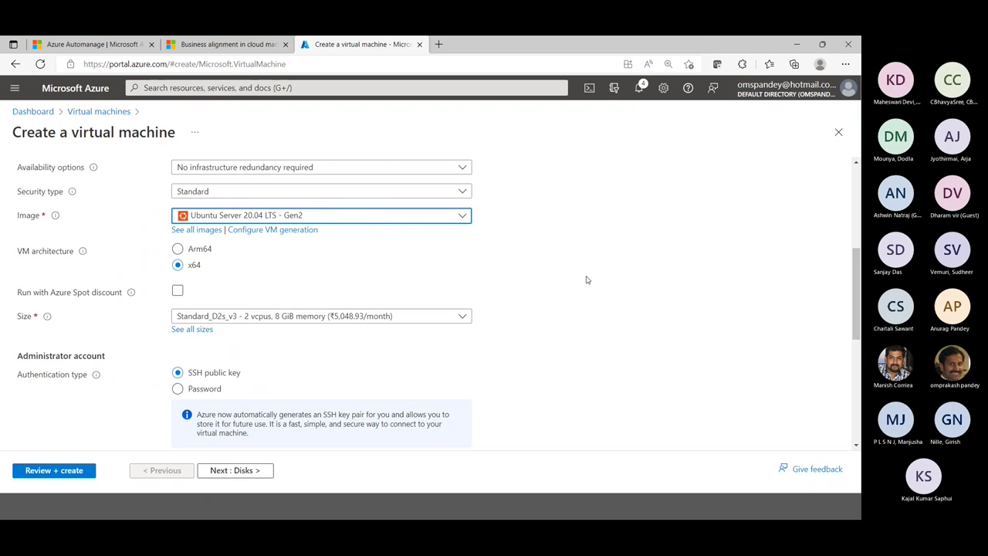
scroll(587, 279, down, 2)
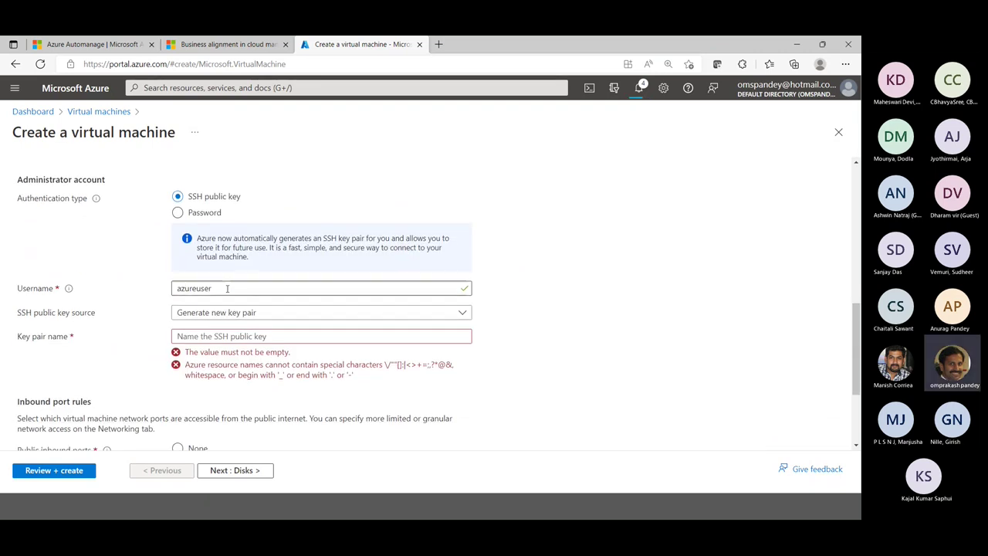
Switch to password authentication and enter the administrator username, password and confirmation
click(193, 214)
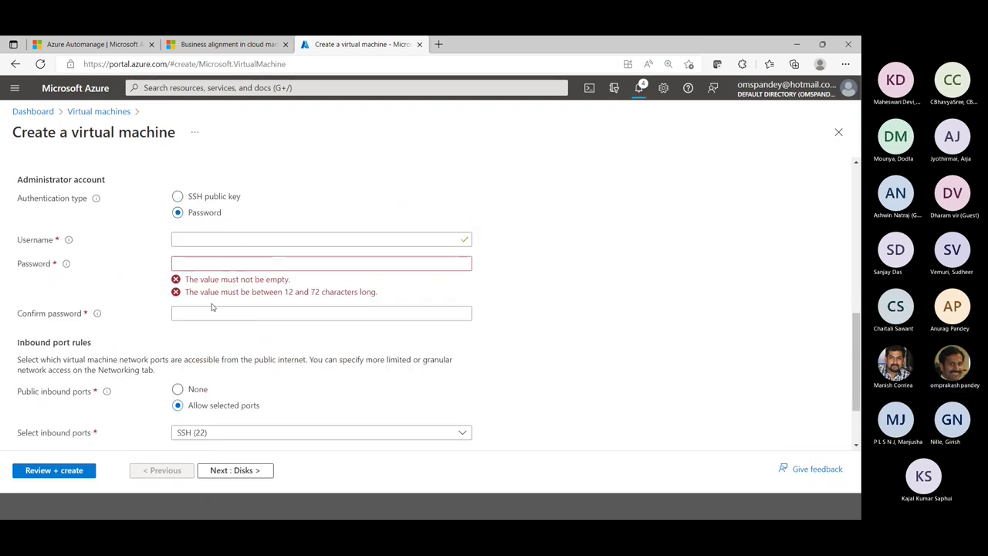
click(205, 240)
text(oms)
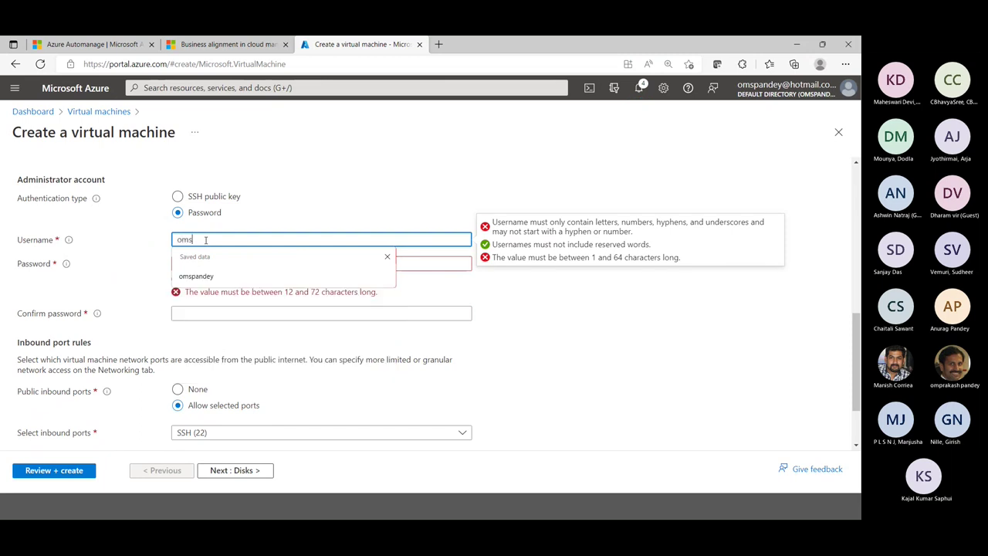
text(pandey)
key(Tab)
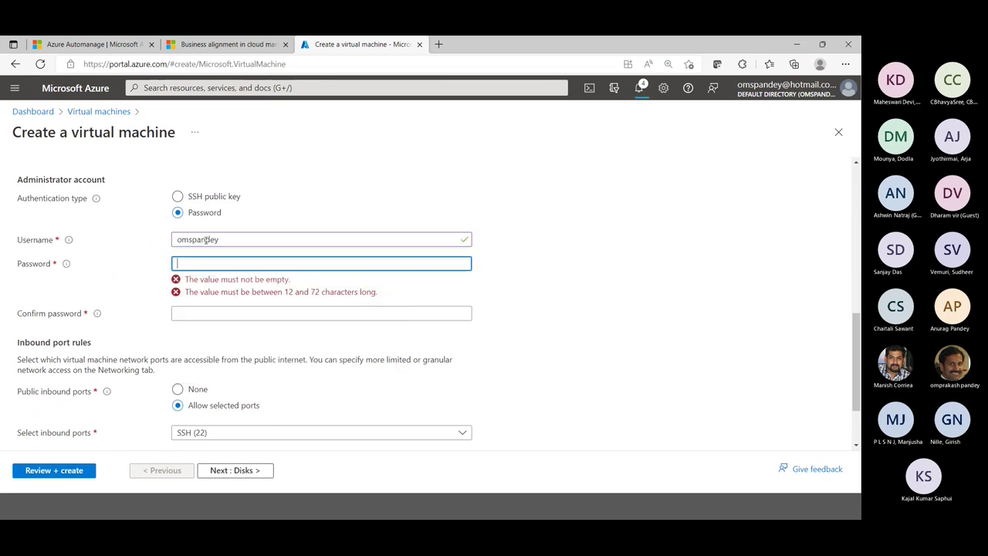
text(•••••••••)
key(Tab)
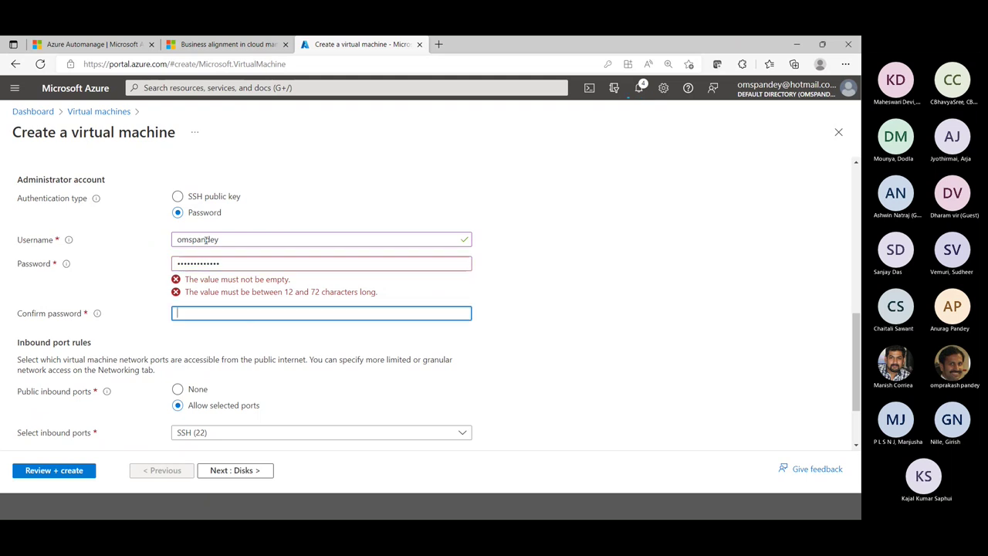
text(•••••••••••)
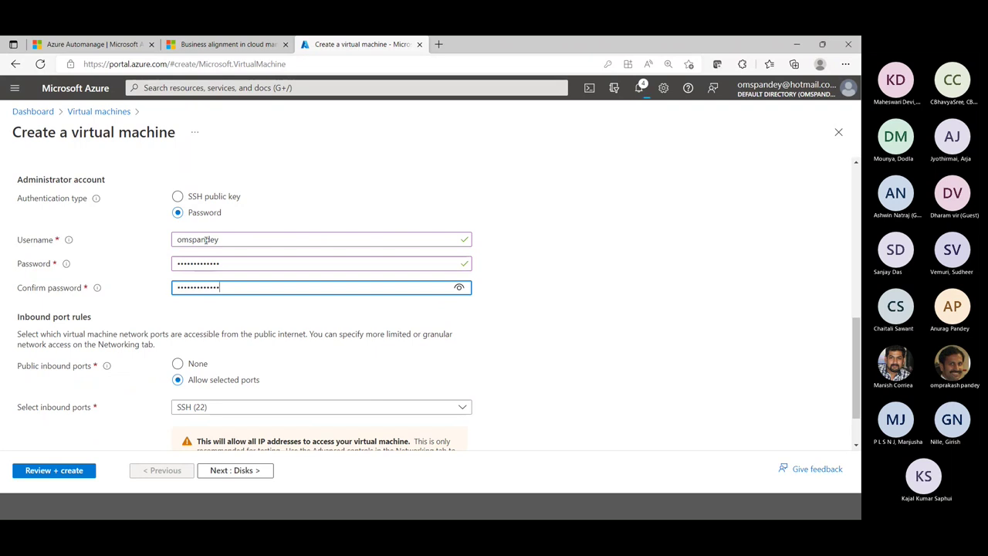
scroll(289, 321, down, 1)
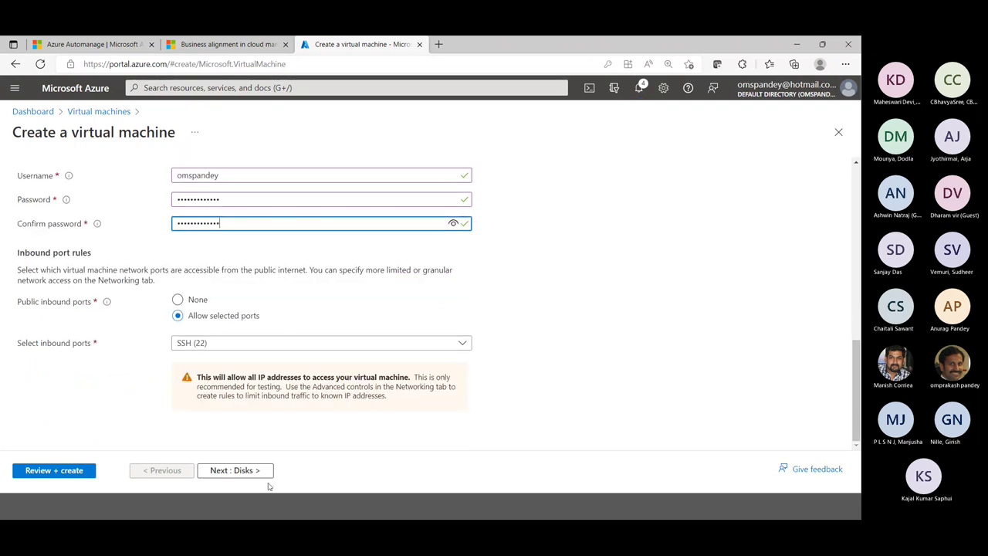
Make the OS disk Standard HDD and delete the public IP and NIC with the VM
click(243, 471)
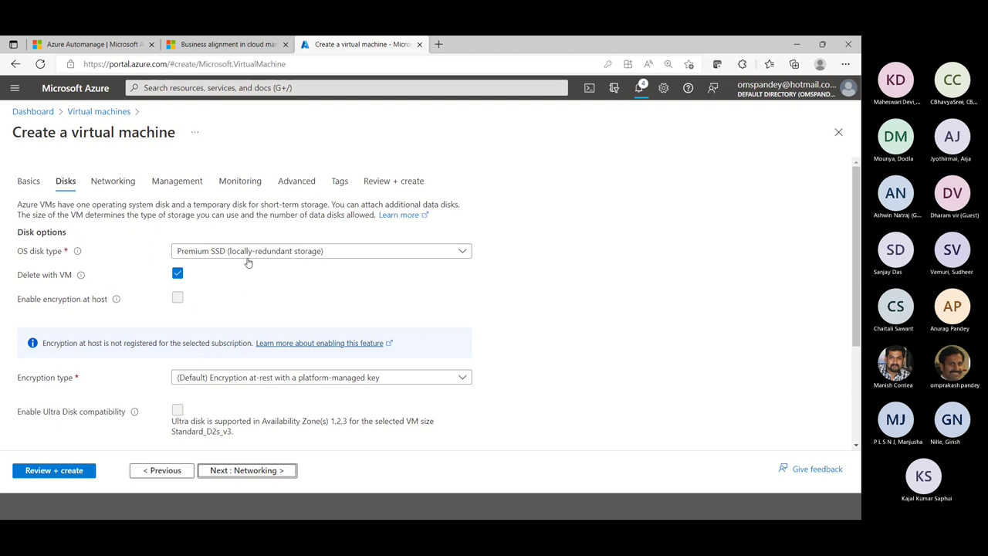
click(235, 258)
click(193, 371)
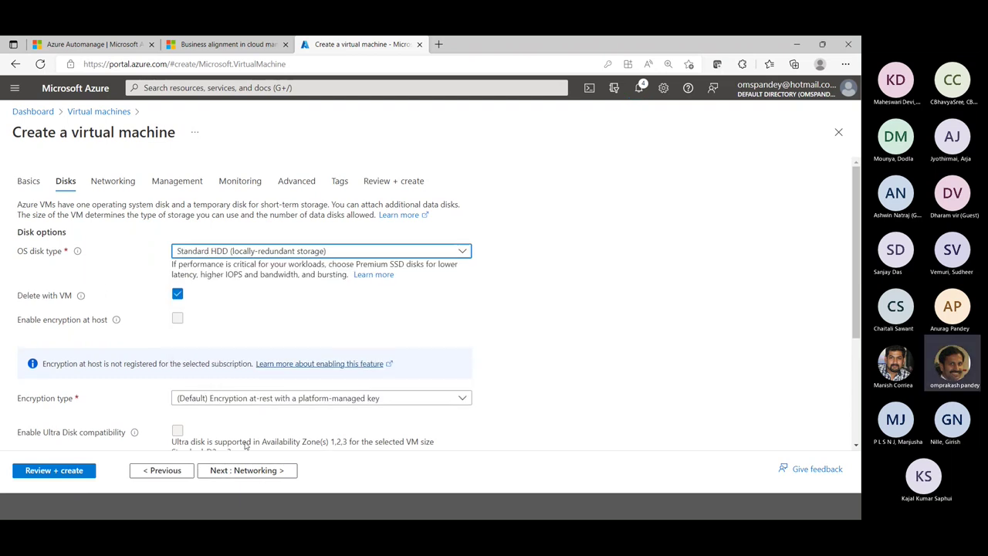
click(261, 471)
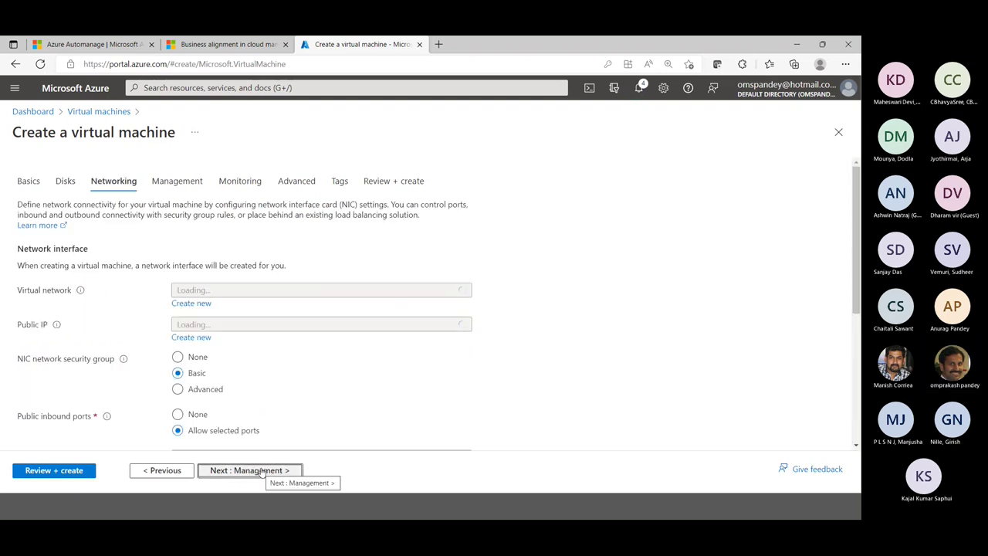
scroll(603, 365, down, 2)
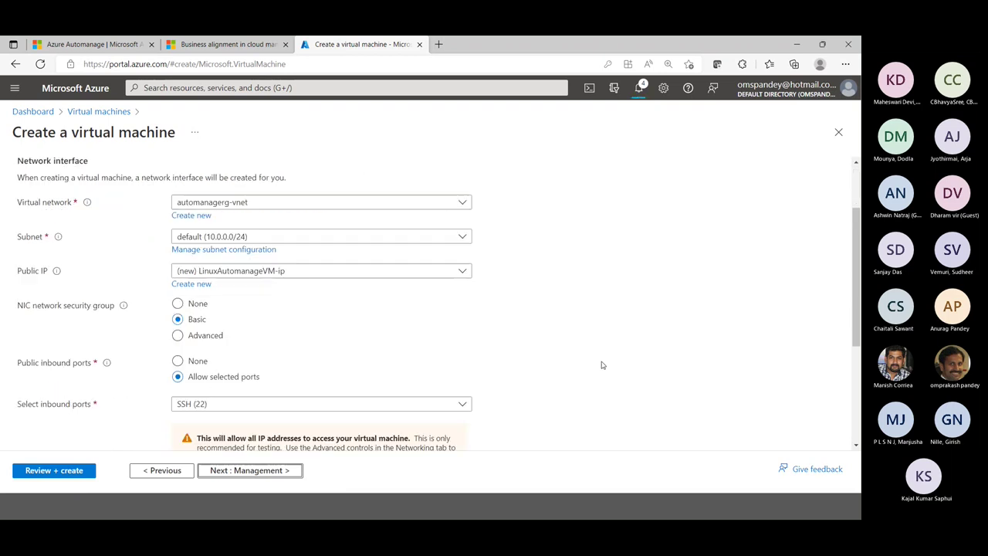
scroll(604, 365, down, 4)
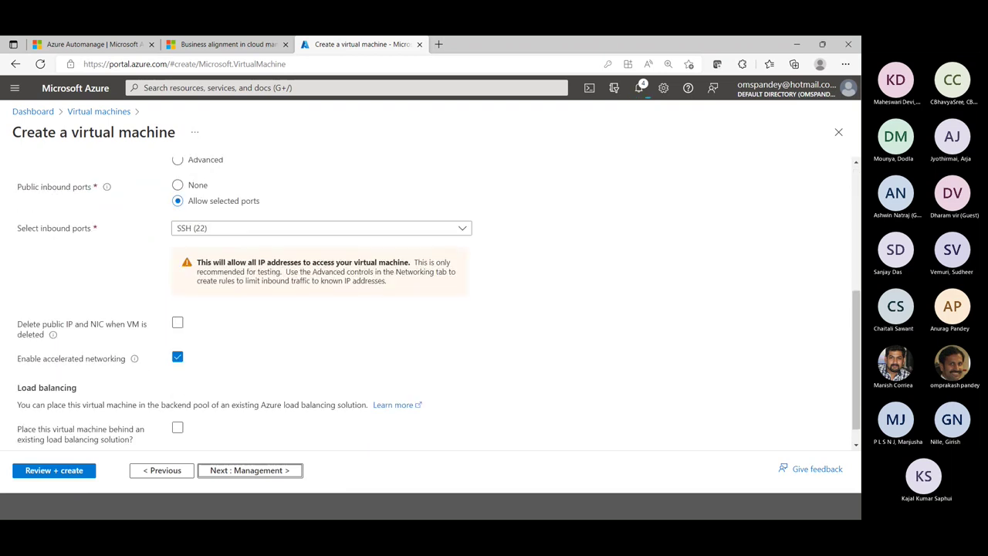
click(176, 323)
Turn off auto-shutdown and keep boot diagnostics in a custom storage account, guest diagnostics off
click(266, 471)
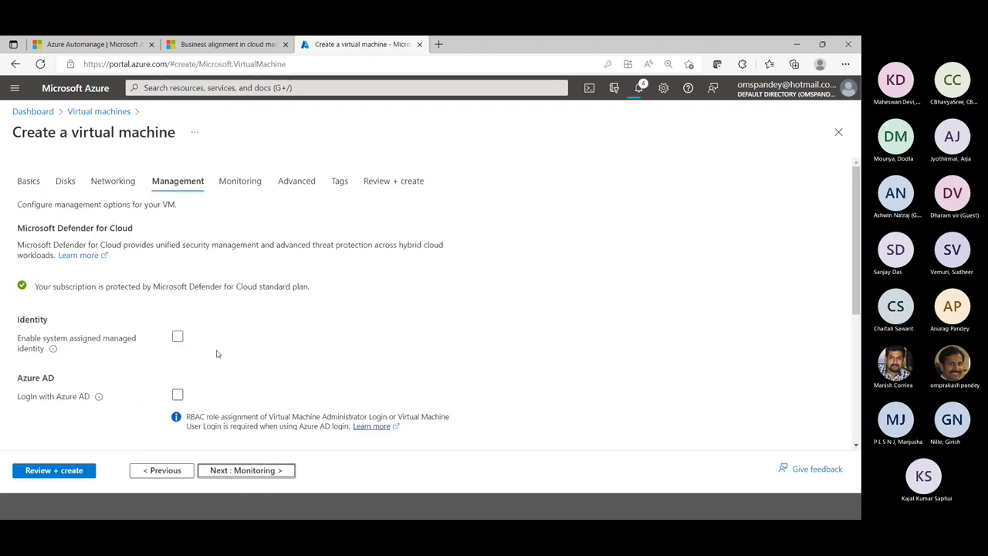
scroll(217, 354, down, 2)
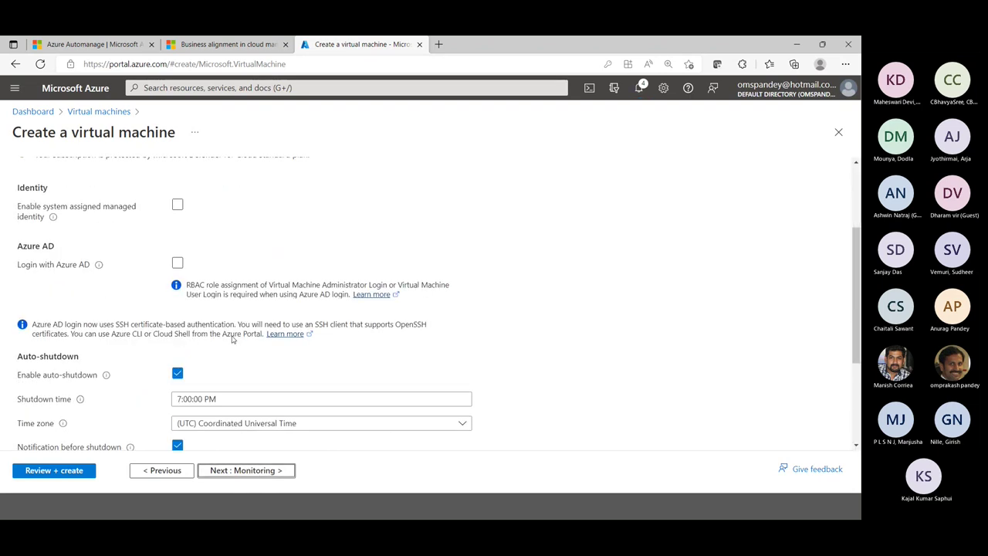
click(177, 375)
click(241, 471)
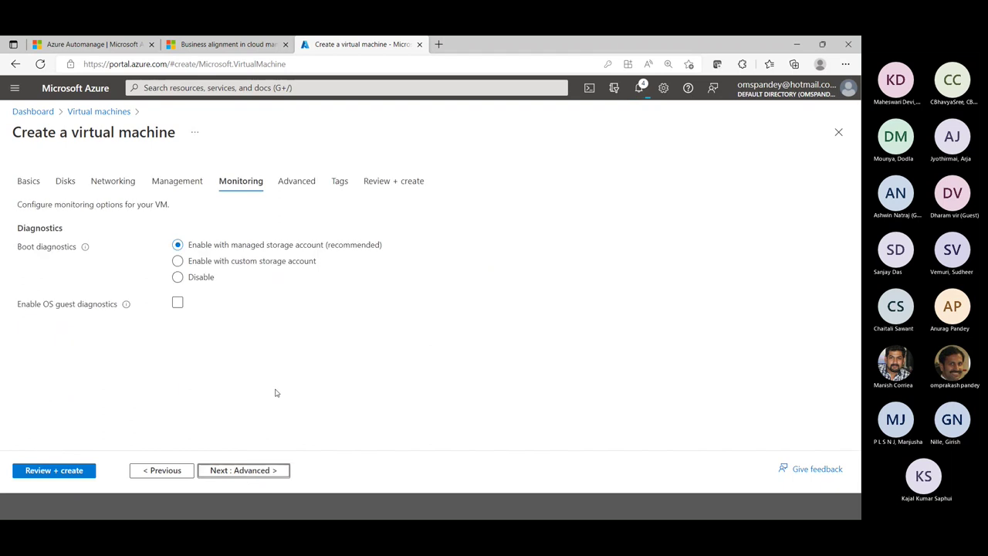
click(232, 260)
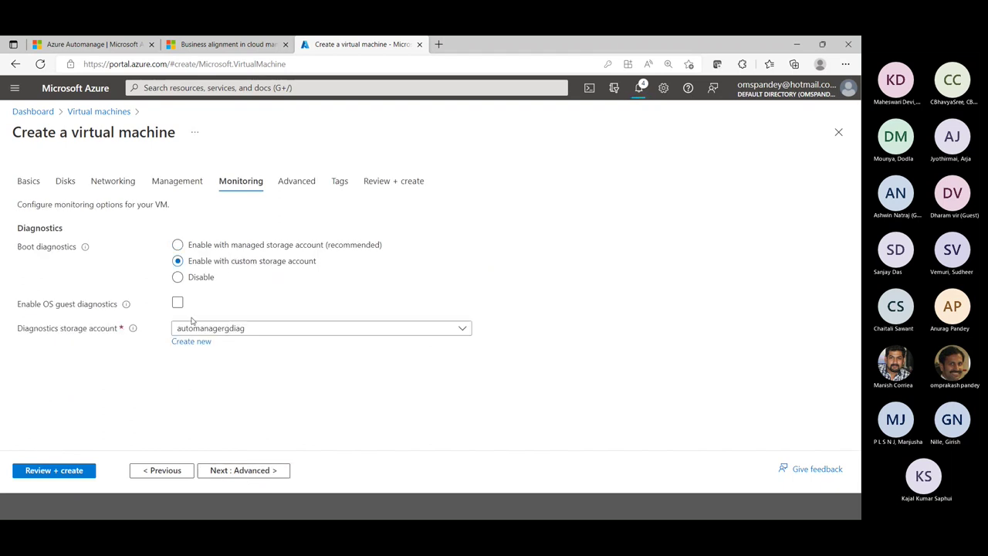
click(177, 304)
click(178, 303)
click(233, 471)
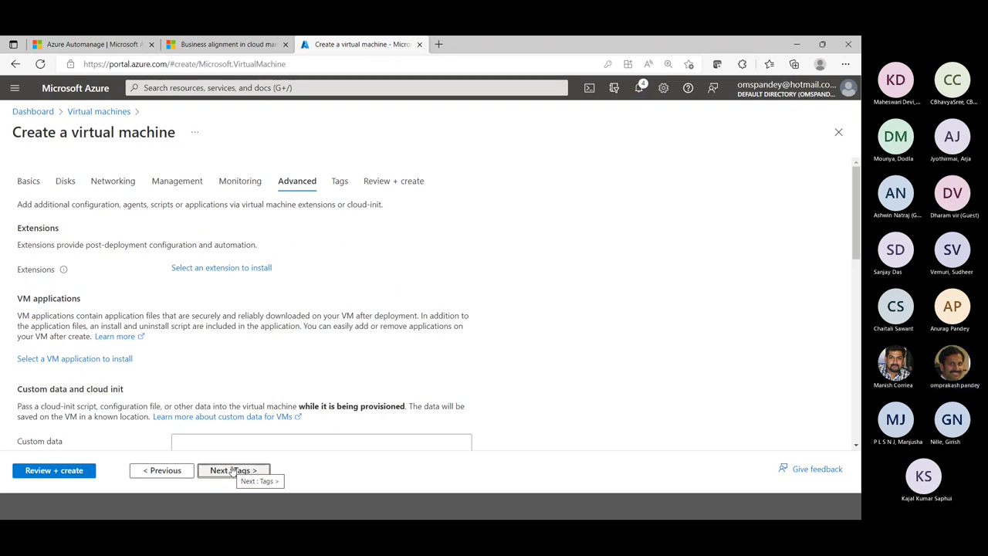
Look through the available extensions, then return to the VM form without adding one
click(212, 268)
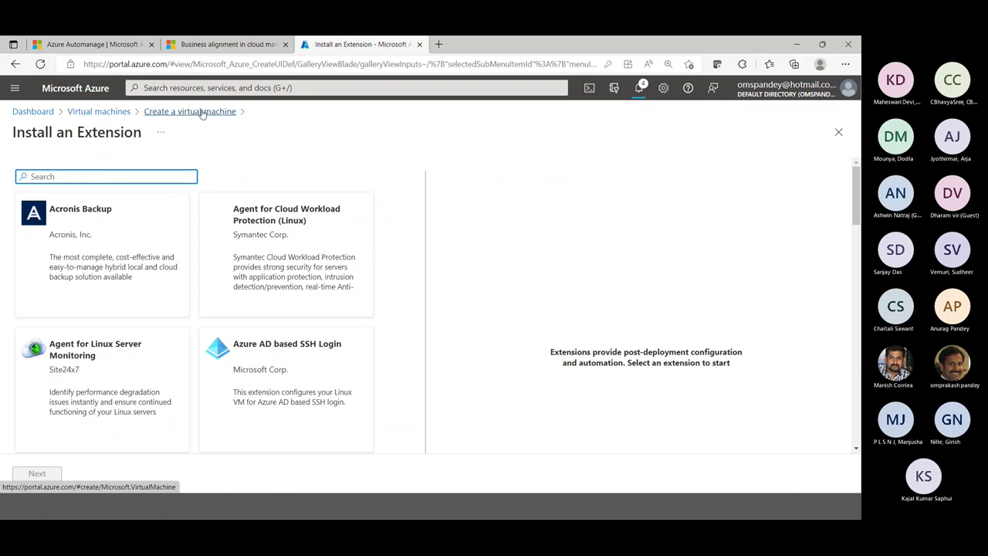
click(203, 112)
scroll(262, 321, down, 3)
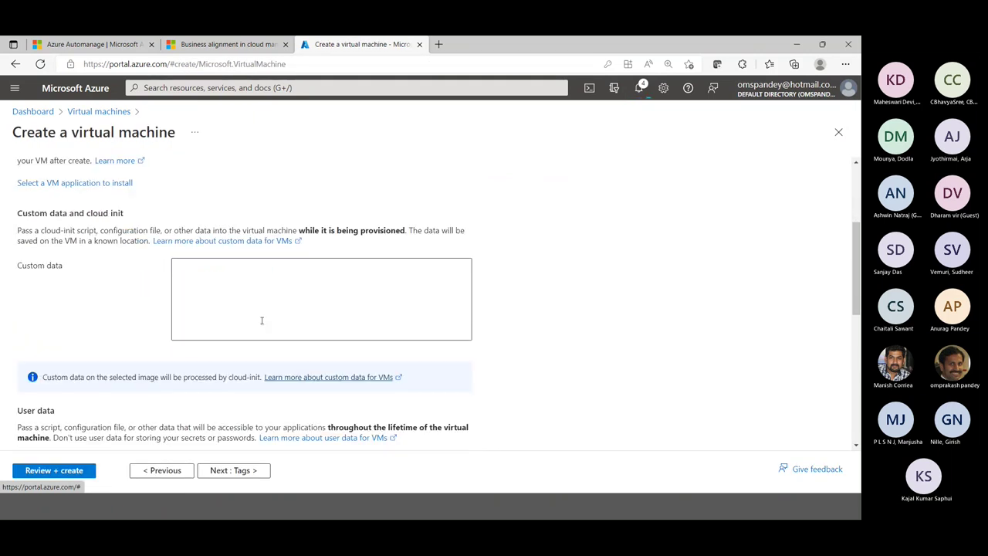
scroll(247, 348, down, 5)
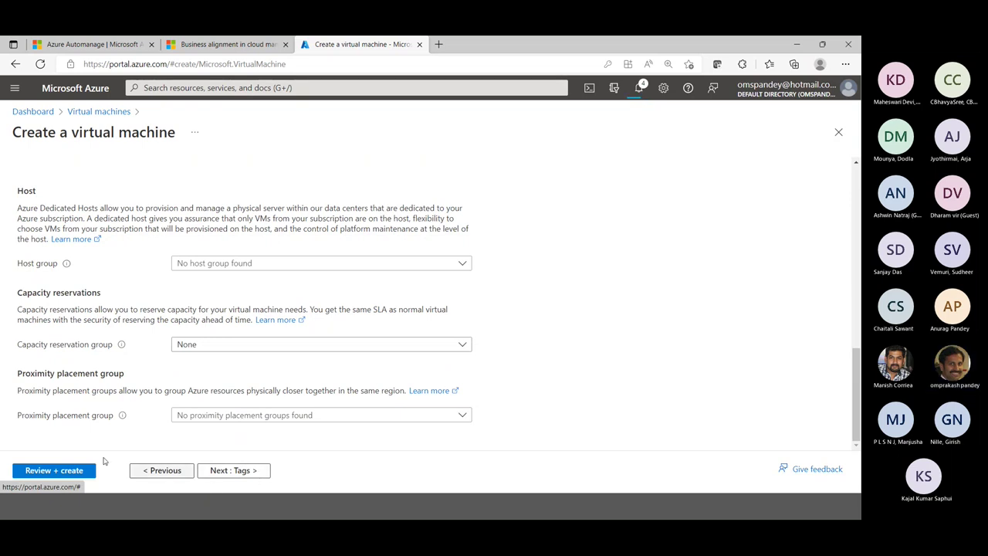
Validate and submit the Ubuntu VM for deployment, then switch to the slide show
click(62, 471)
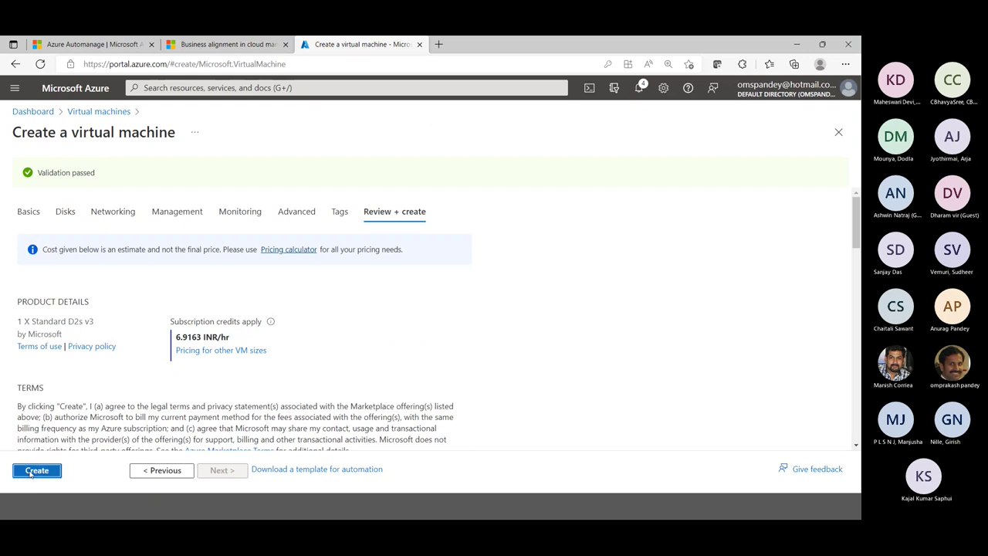
click(30, 473)
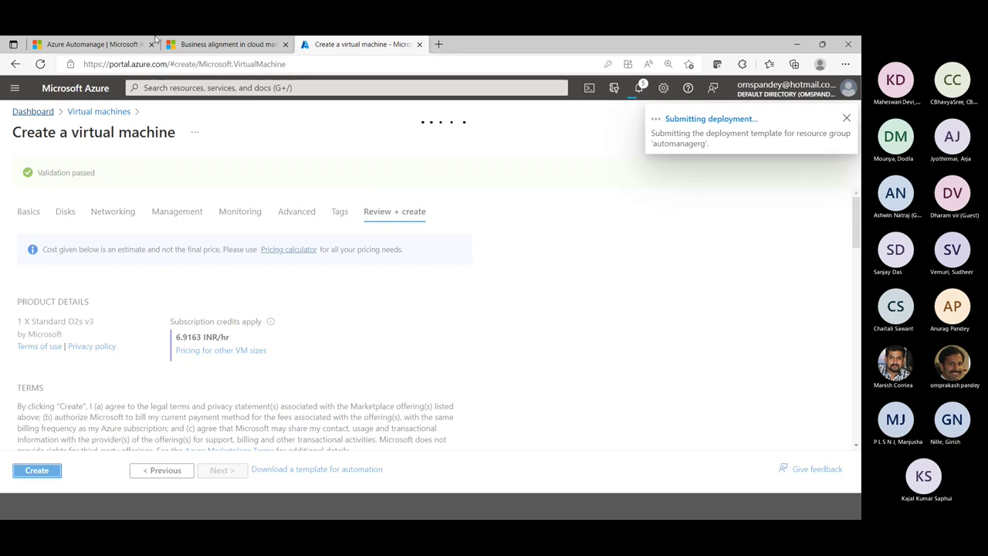
key(alt+Tab)
key(alt+Tab)
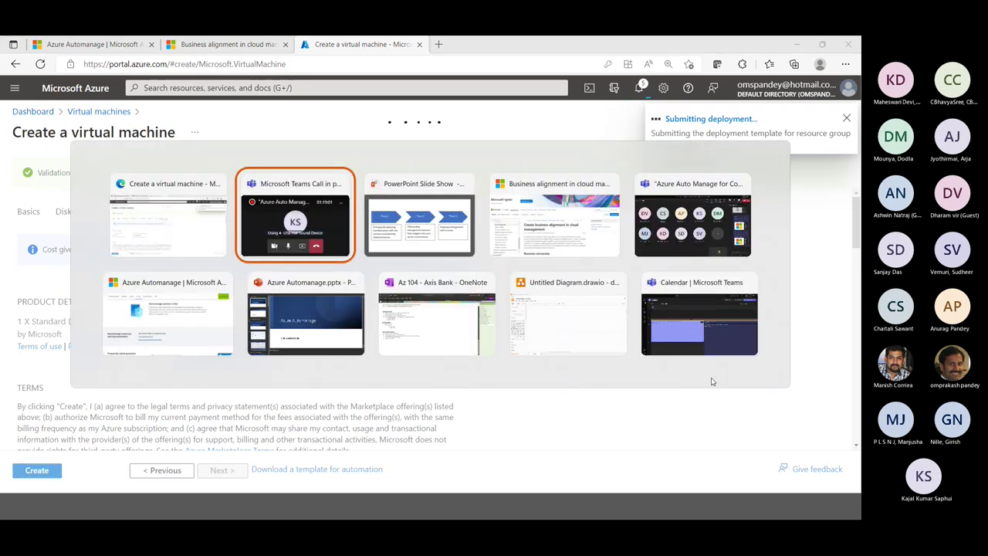
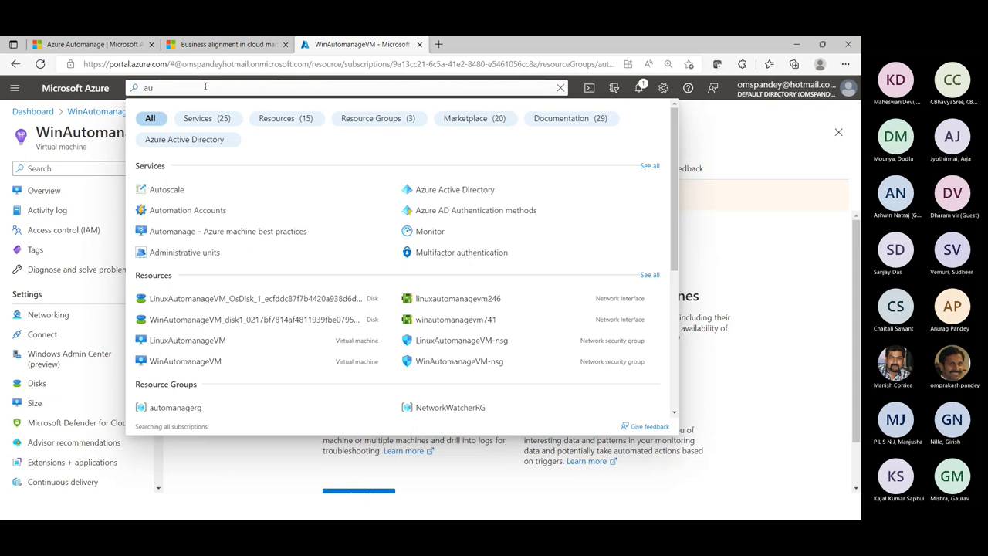
Find Automanage via 'toman', manage machine best practices, and choose Enable on existing machine
text(oman)
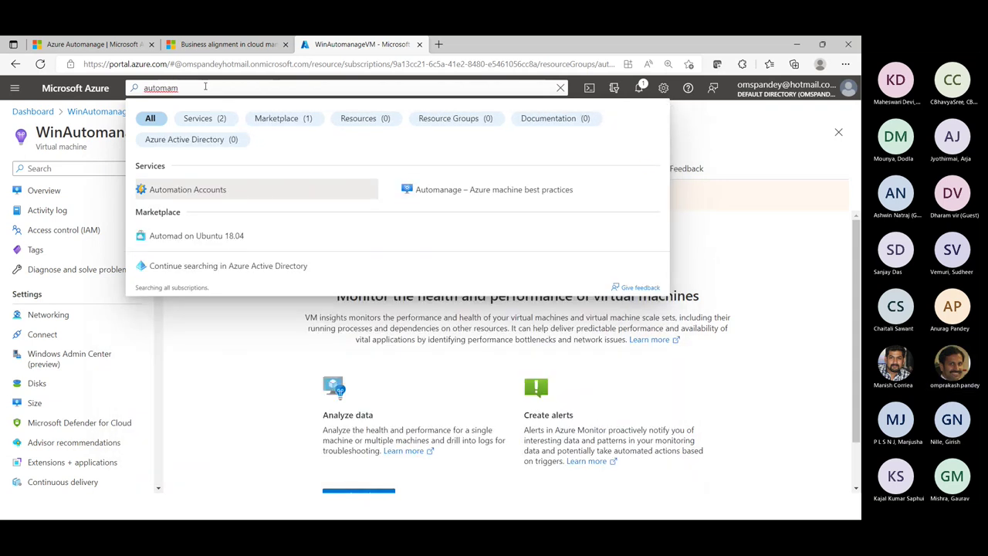
click(473, 195)
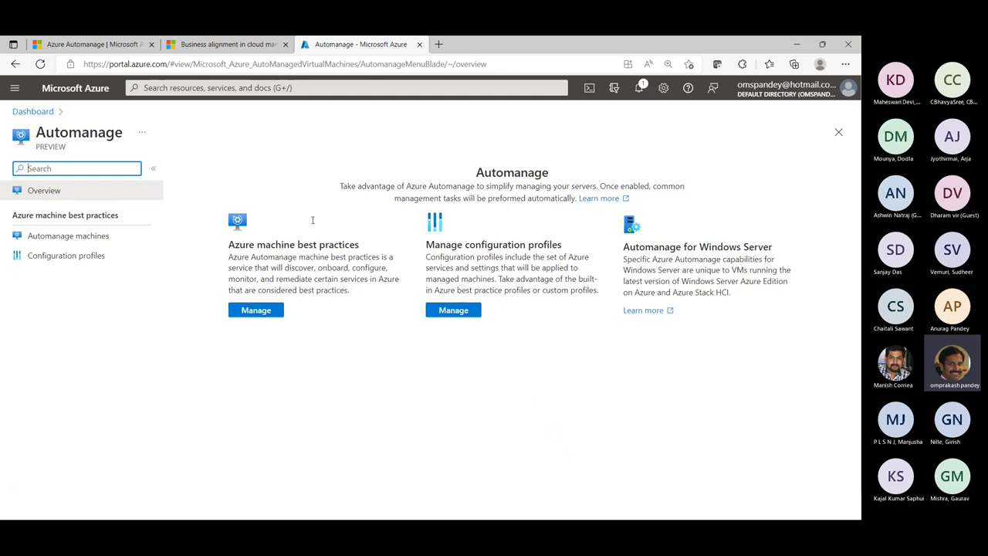
click(253, 310)
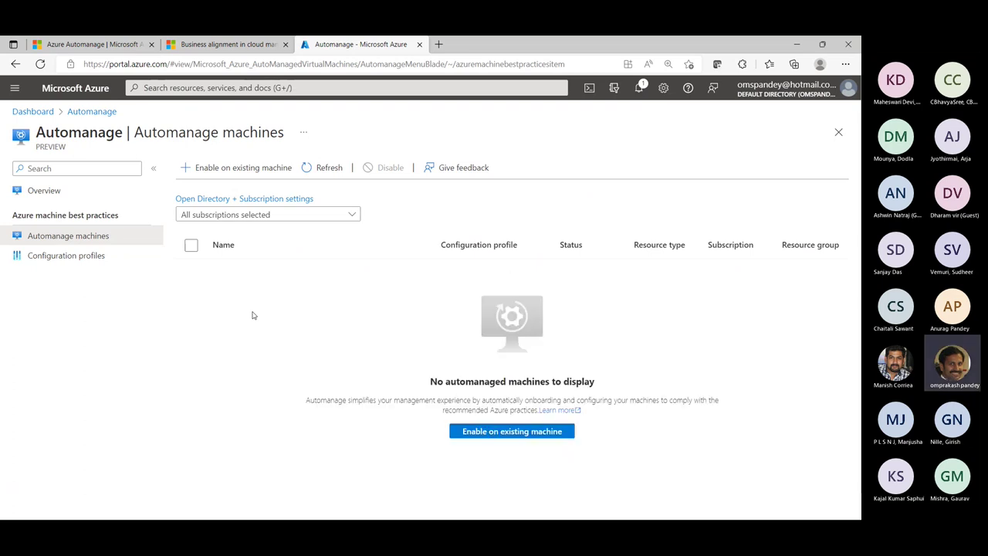
click(239, 170)
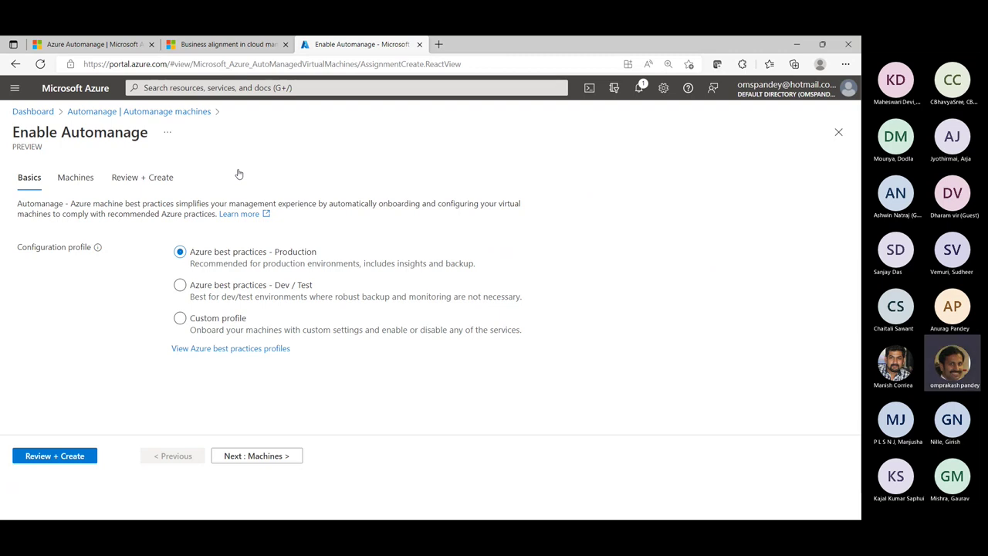
Post the About Azure Automanage Learn article link in the Teams meeting chat, then return to Edge
click(244, 214)
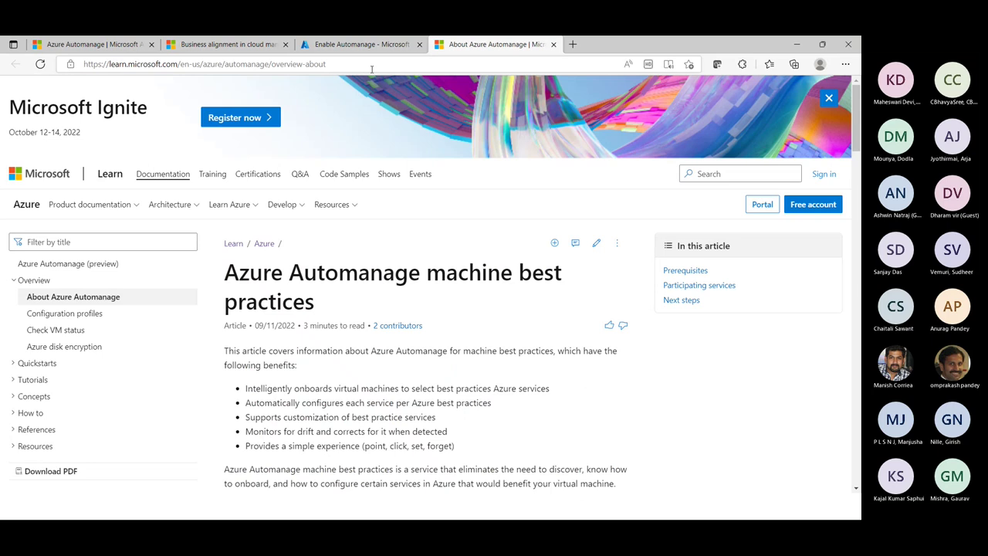
click(372, 68)
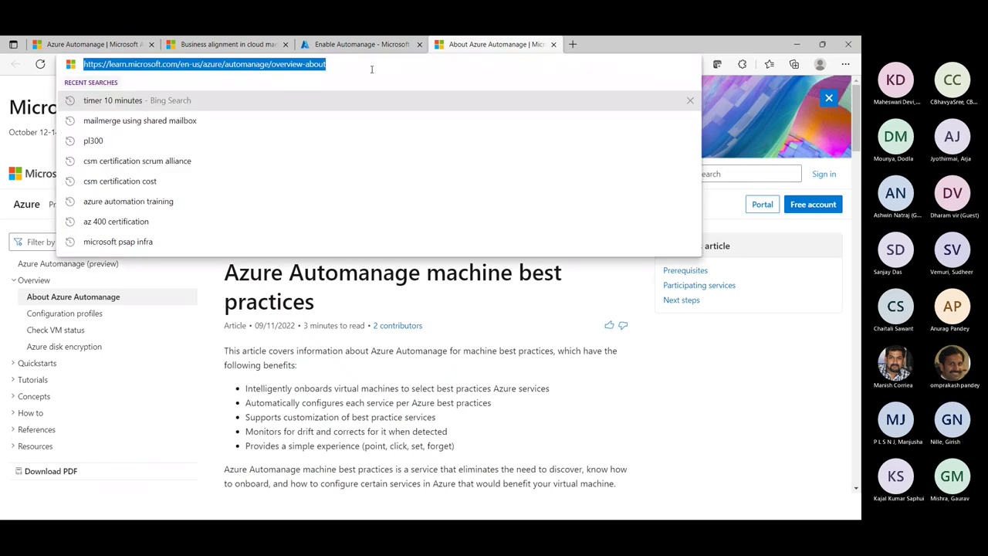
key(alt+Tab)
key(Tab)
key(Tab)
key(Tab)
key(Tab)
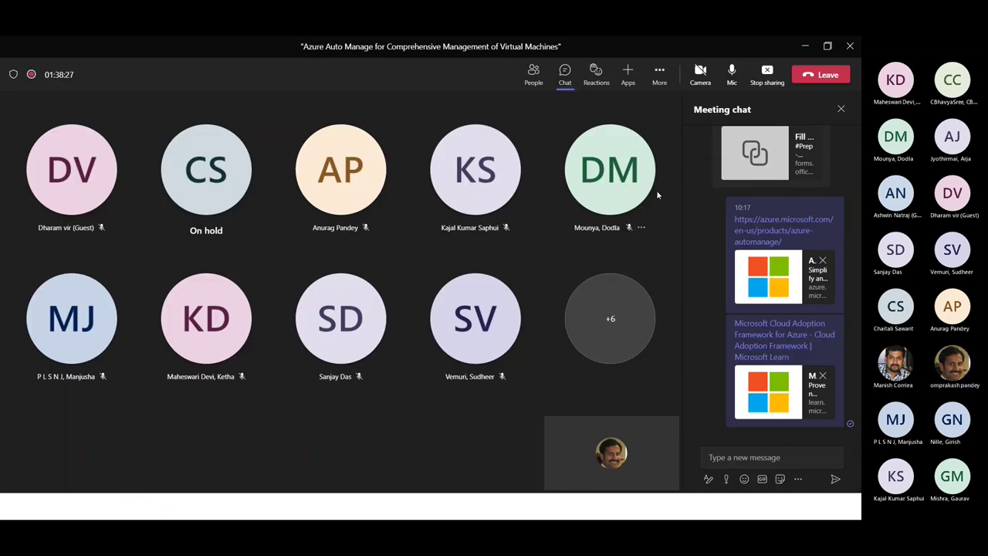
click(710, 457)
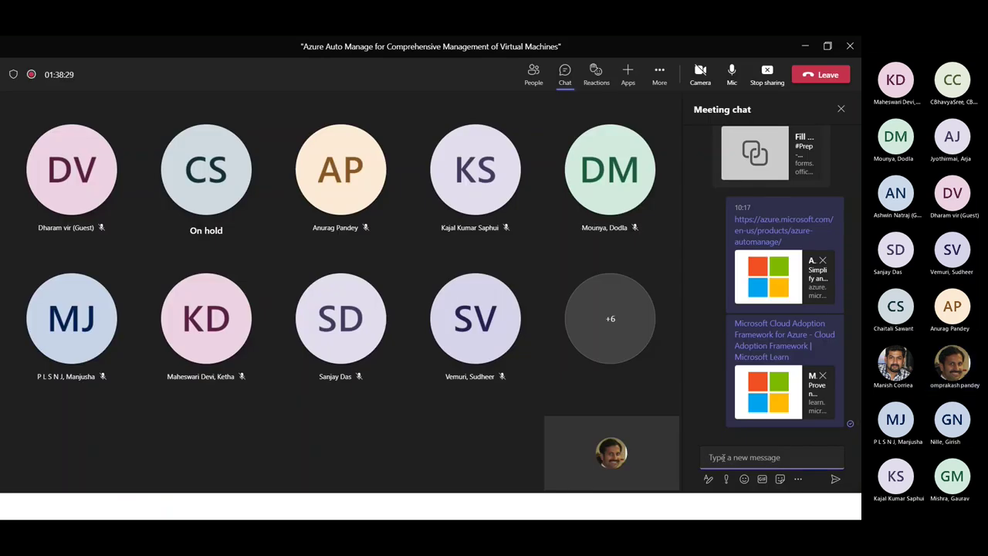
text(About Azure Automanage | Microsoft Learn)
key(Return)
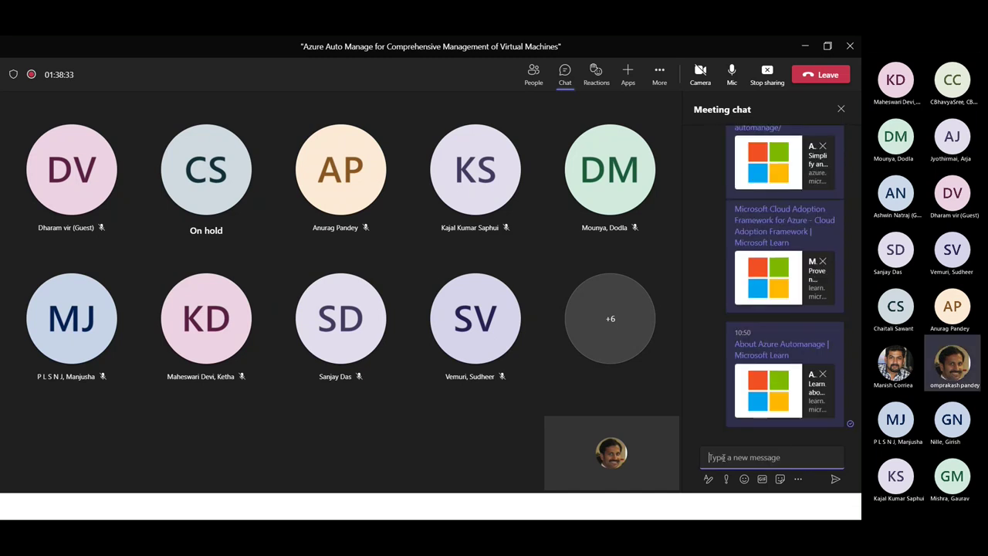
key(alt+Tab)
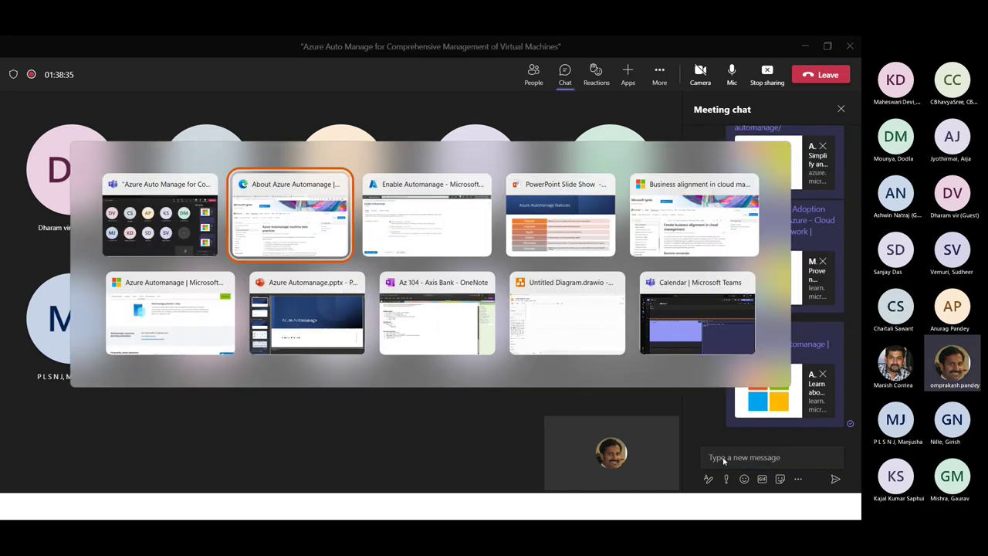
key(alt+Tab)
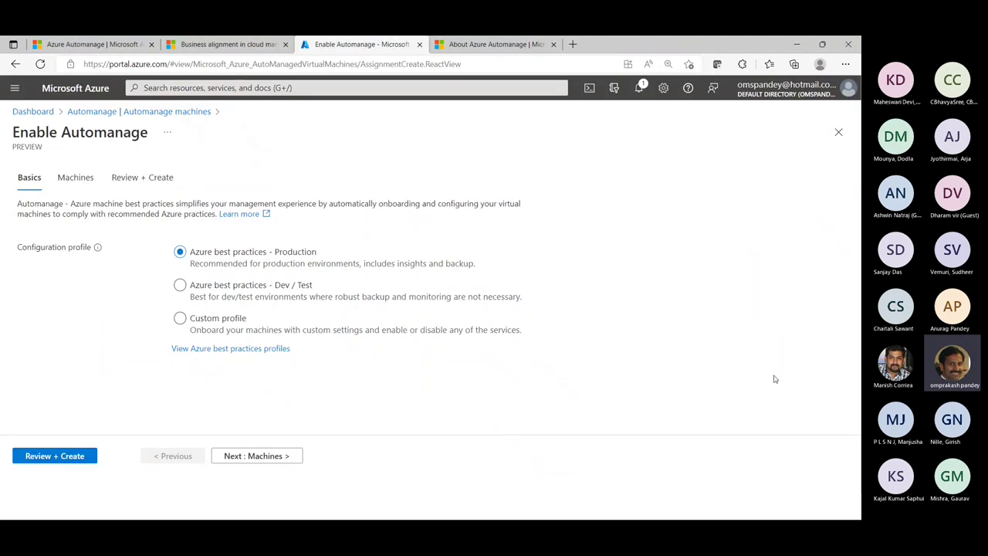
click(488, 45)
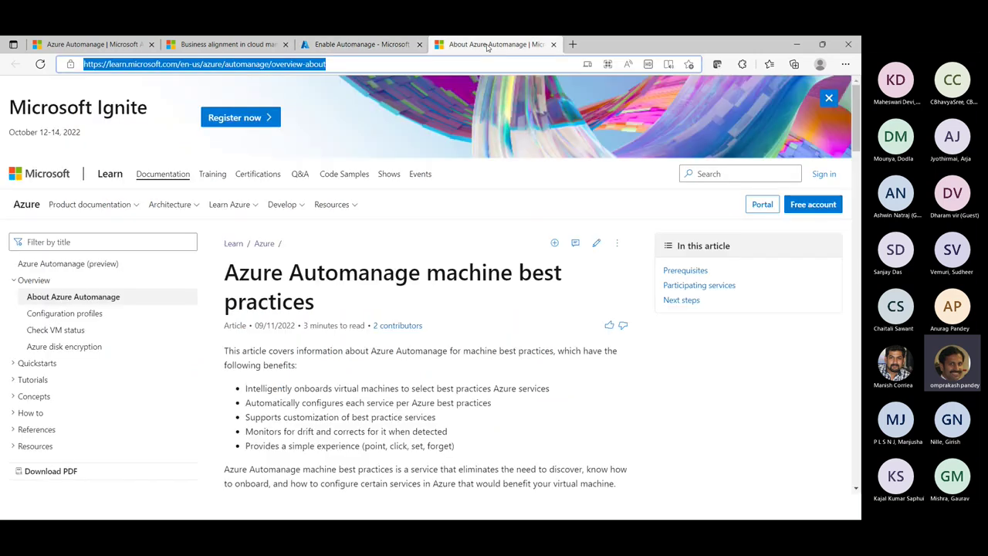
click(526, 376)
scroll(525, 376, down, 3)
scroll(526, 376, down, 5)
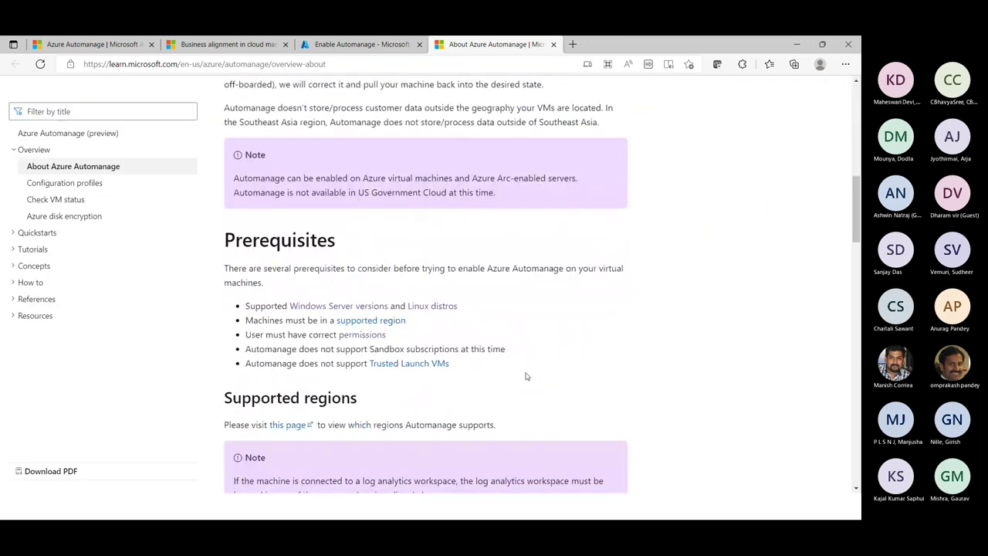
scroll(526, 376, down, 1)
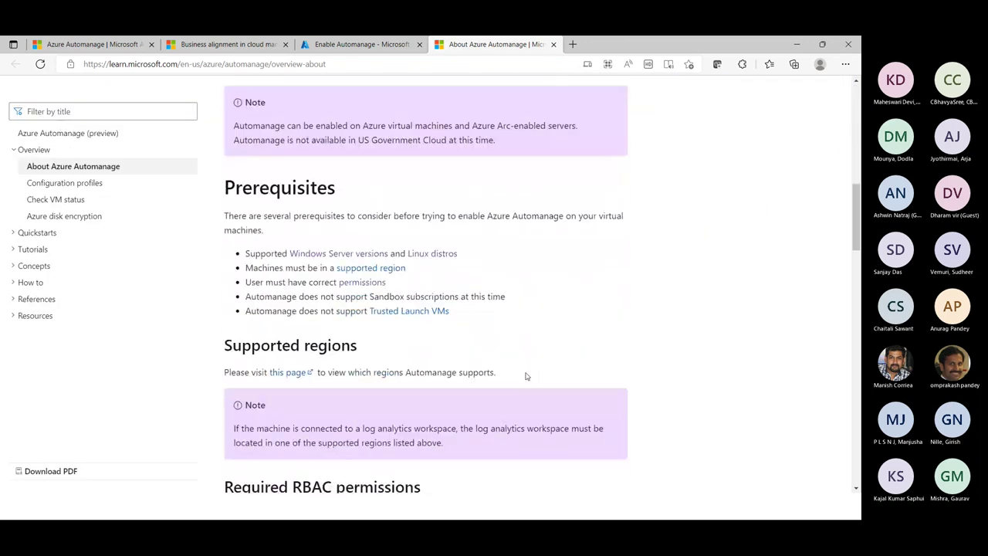
click(344, 254)
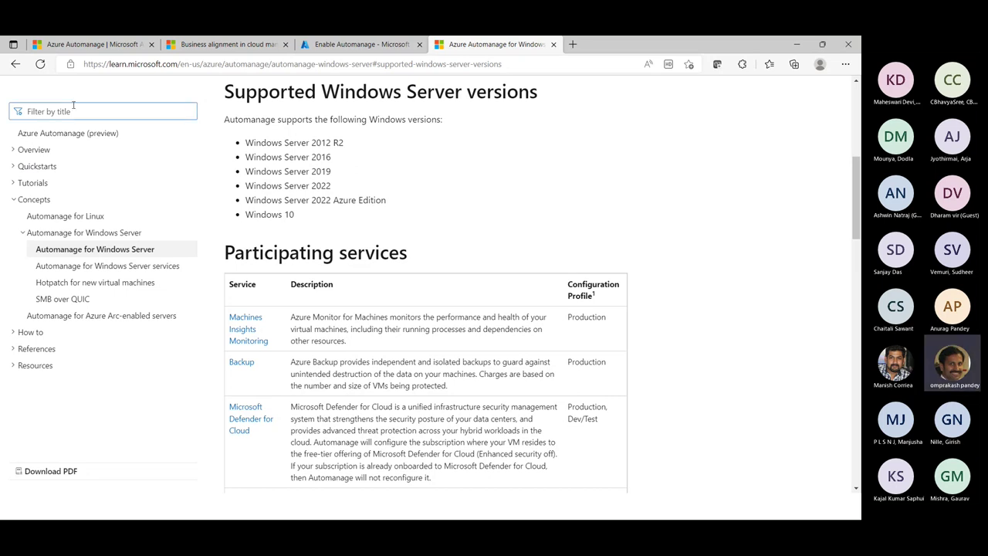
click(15, 64)
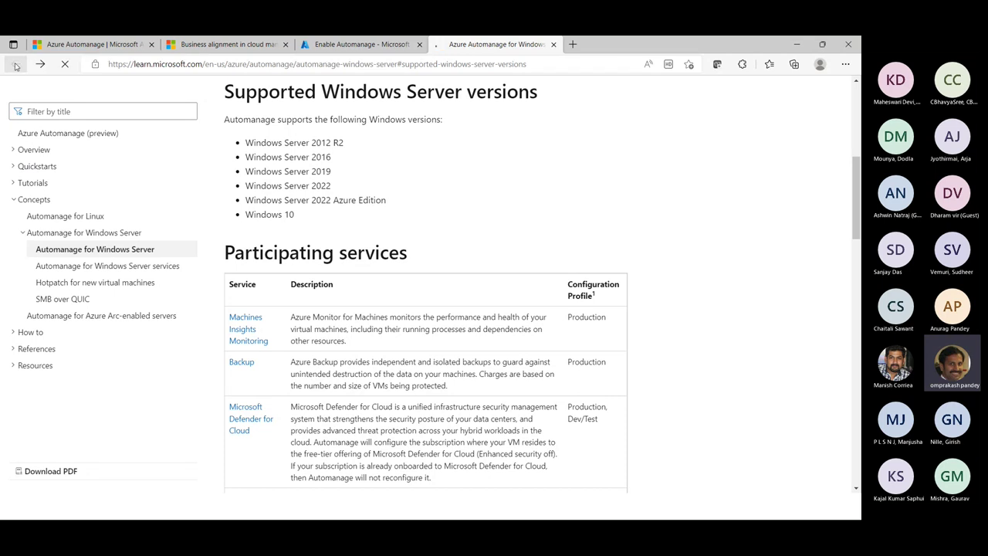
click(427, 258)
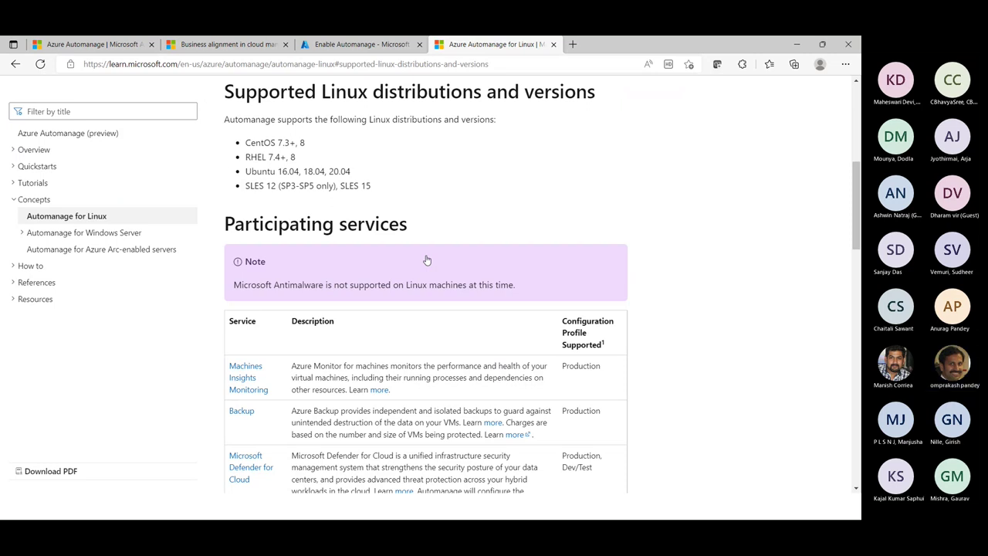
scroll(427, 260, down, 4)
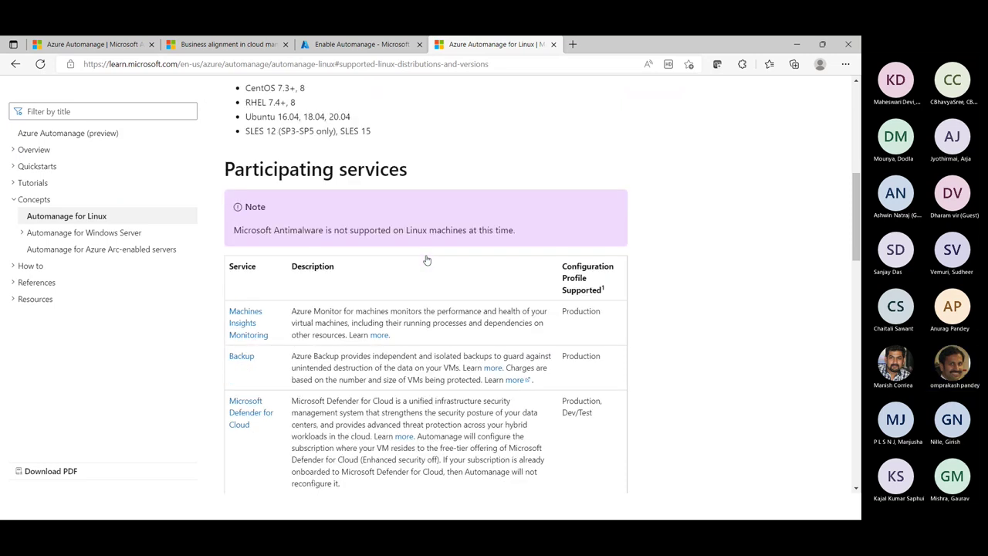
scroll(427, 260, up, 4)
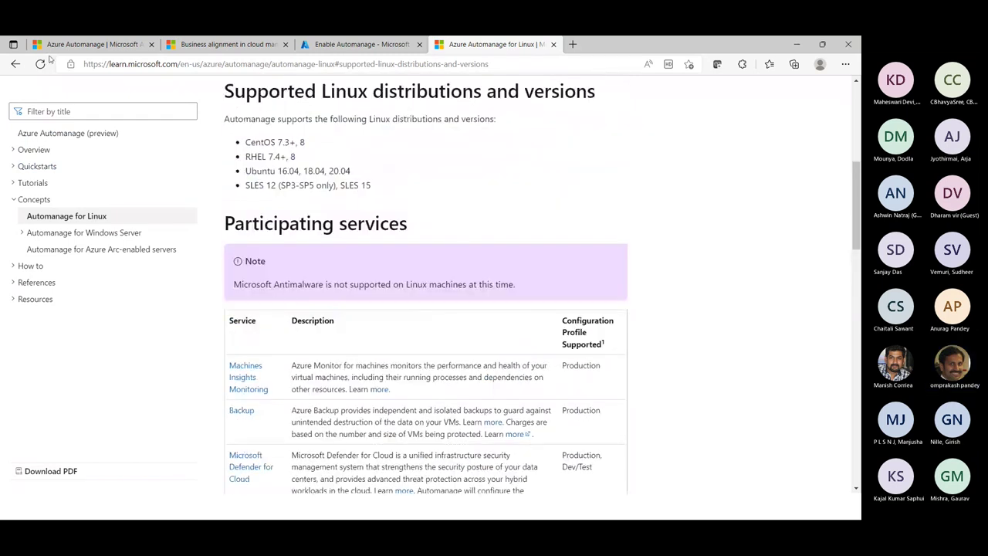
click(15, 65)
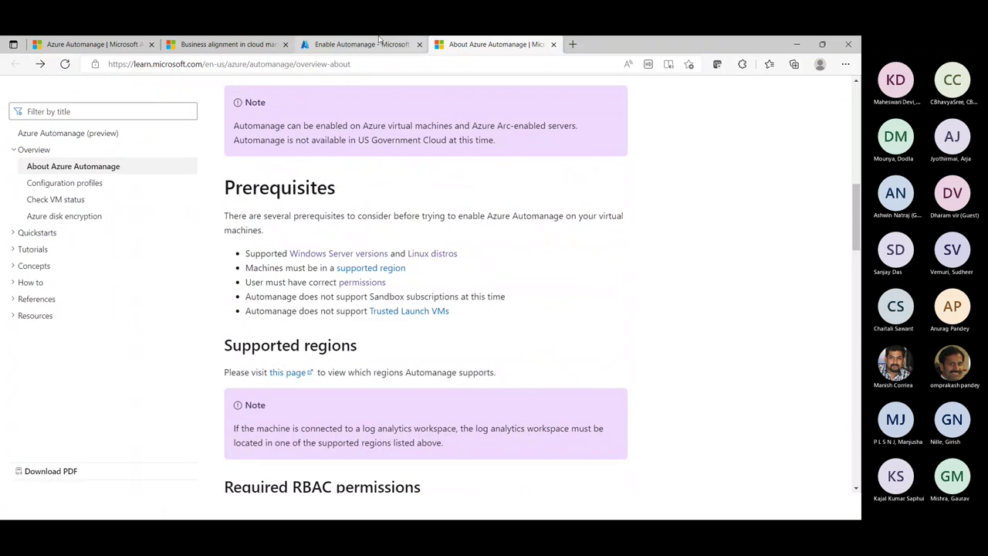
click(355, 46)
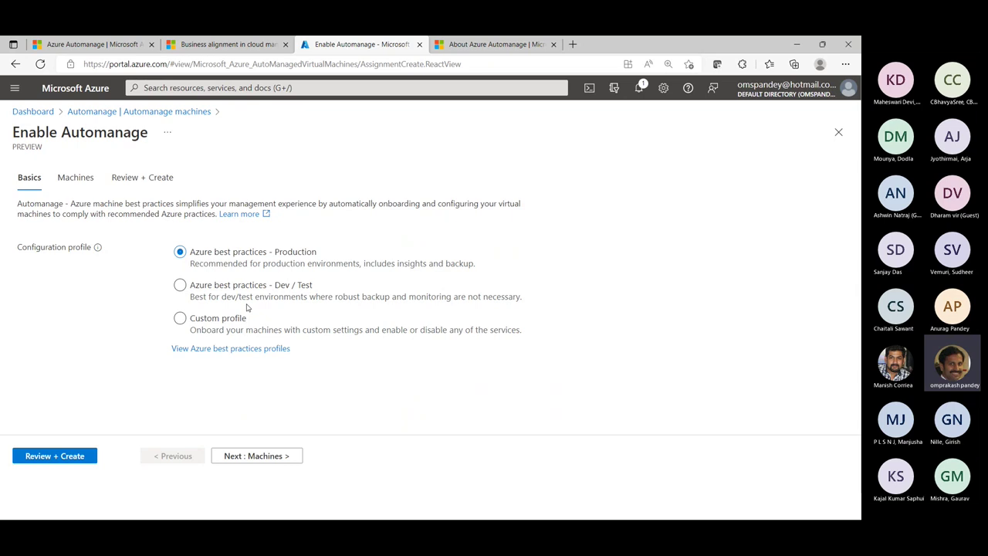
click(258, 353)
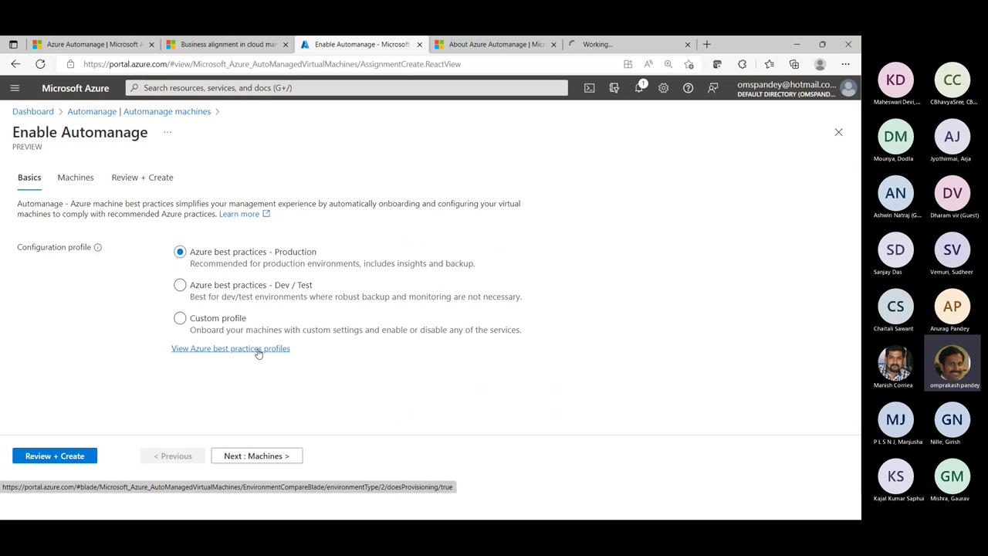
key(alt+Tab)
key(alt+Tab)
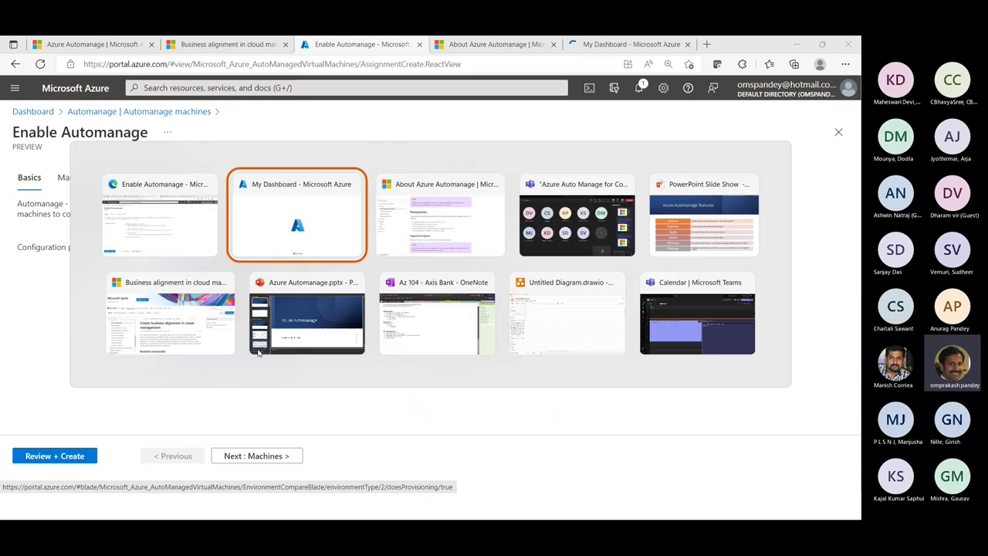
key(alt+Tab)
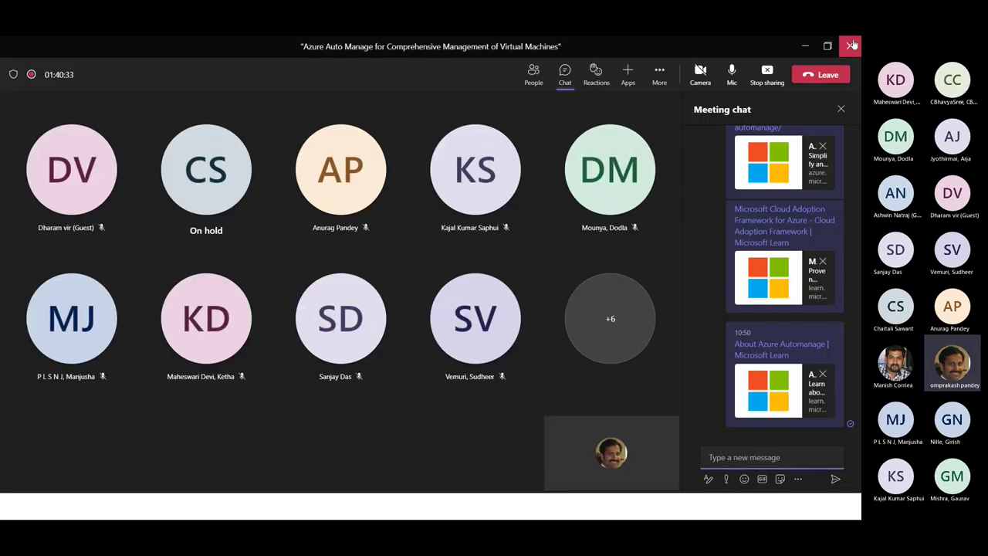
click(808, 47)
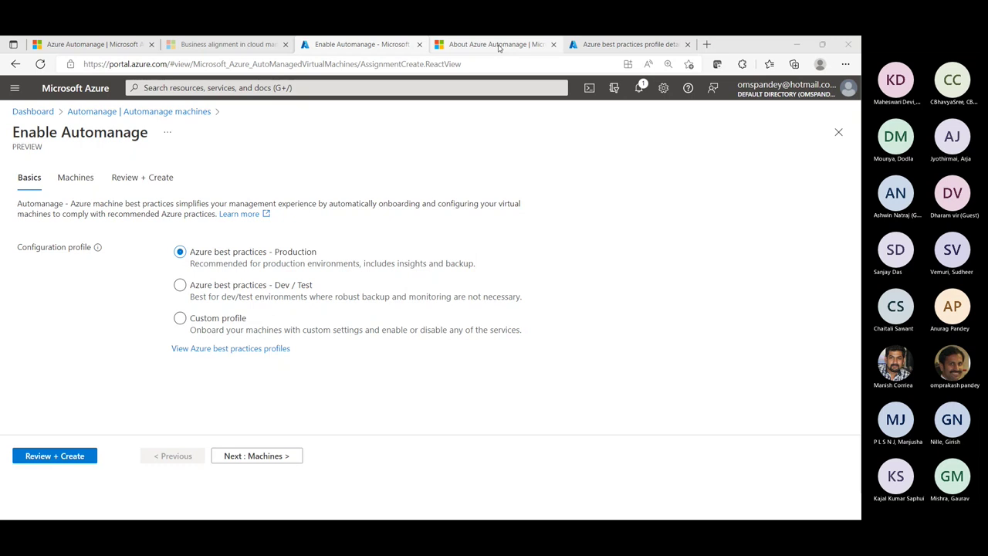
Expand the Defender, Antimalware, Update Management, Change Tracking and Machine Configuration details, then close the page
click(601, 46)
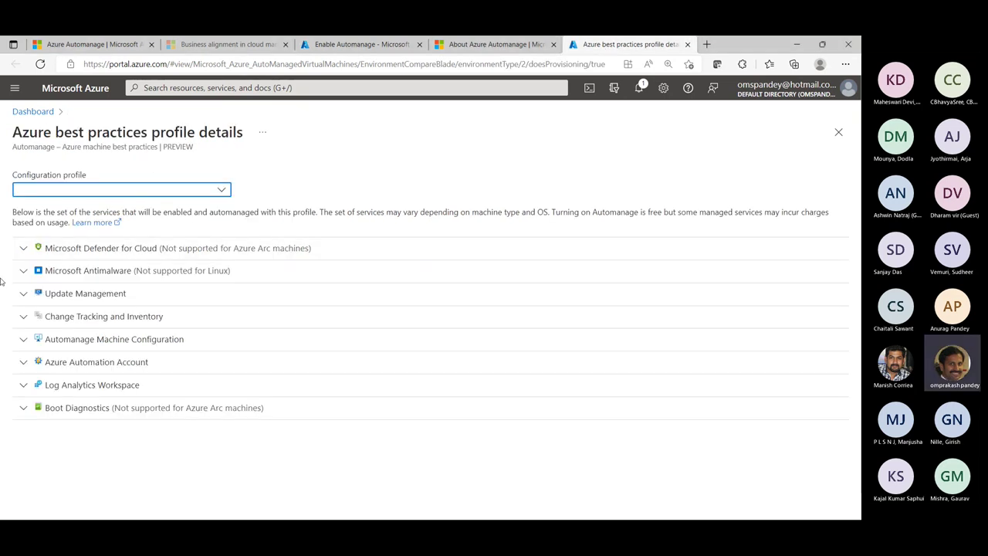
click(24, 251)
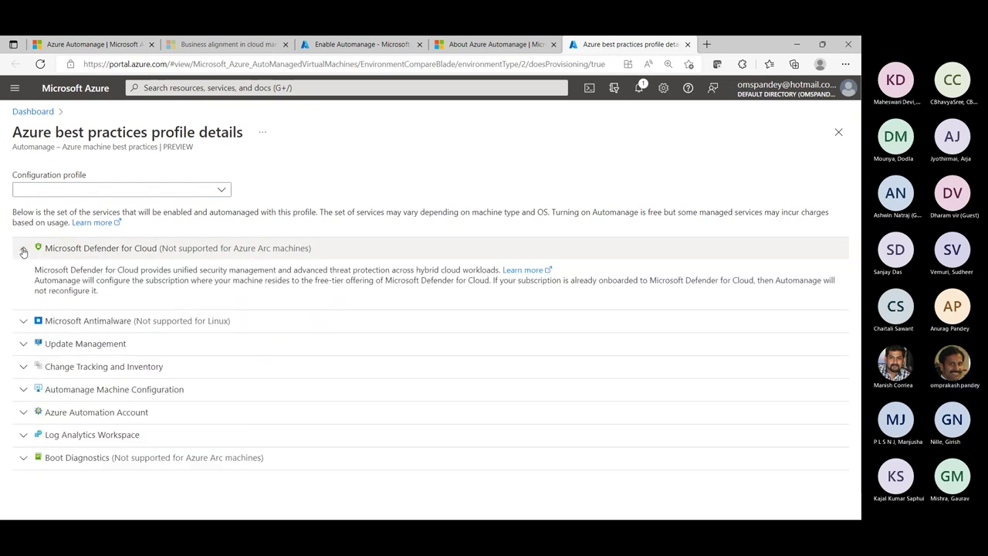
click(22, 325)
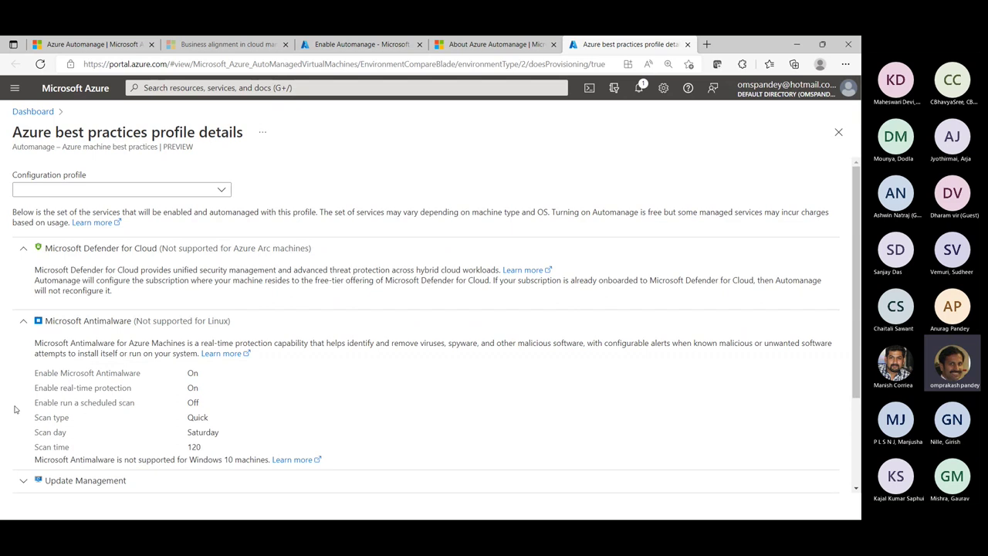
scroll(14, 409, down, 3)
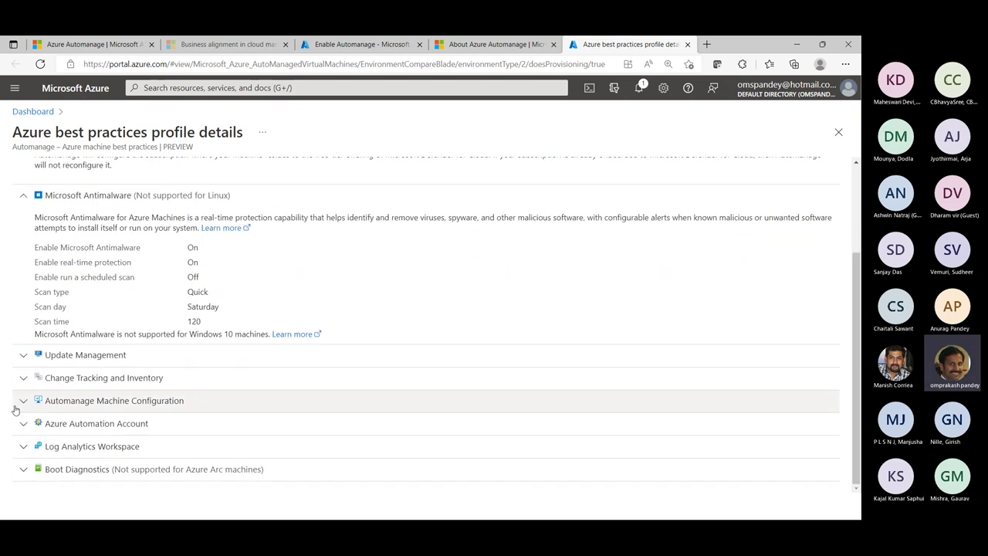
click(24, 355)
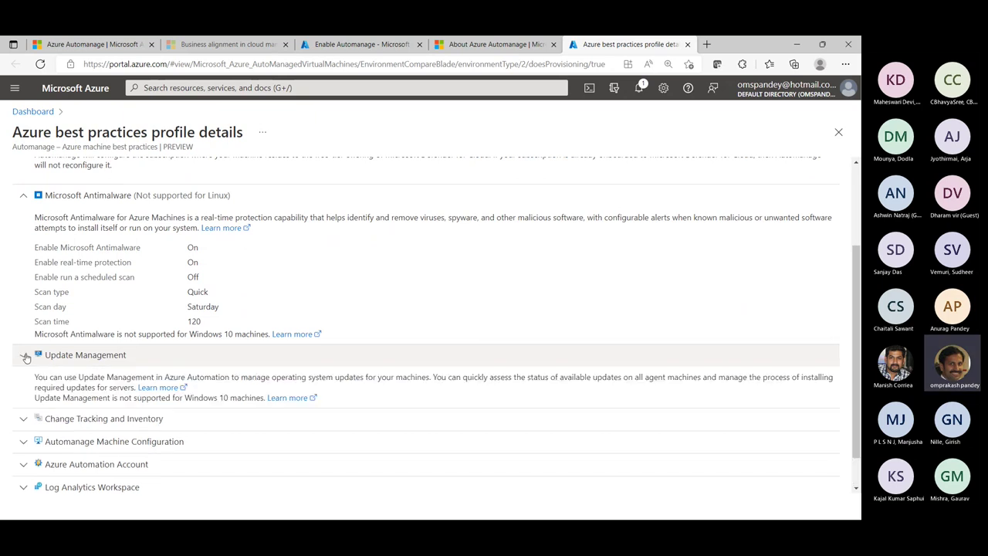
click(23, 421)
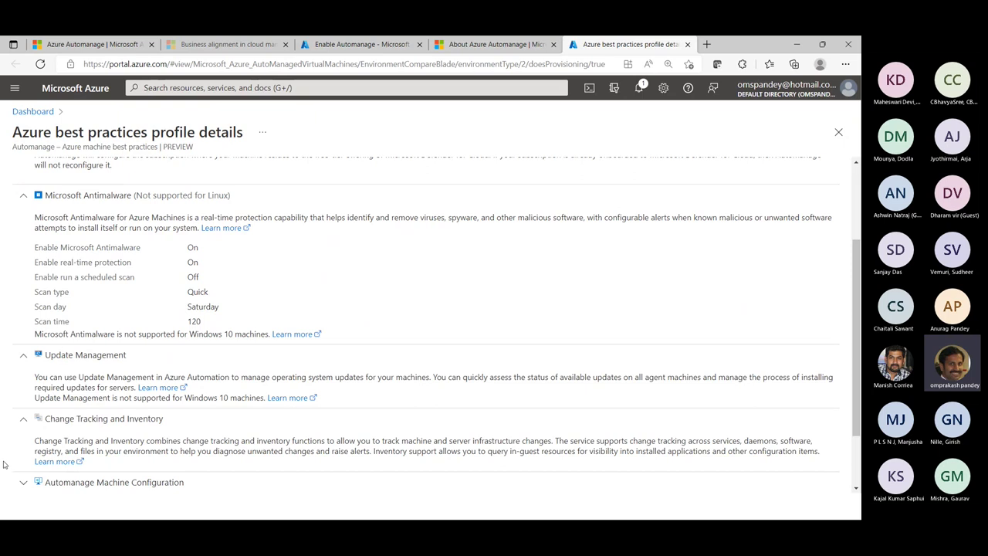
scroll(9, 466, down, 2)
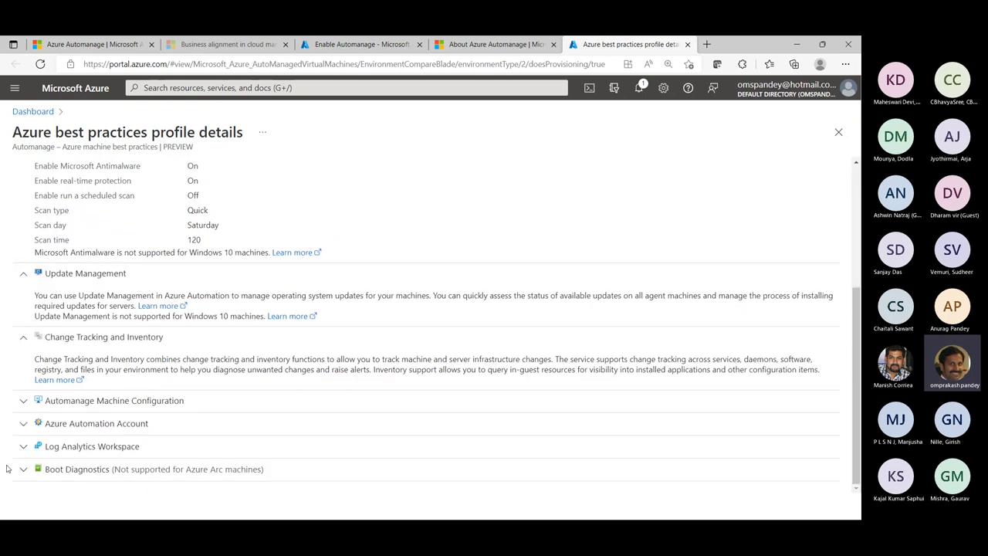
click(23, 405)
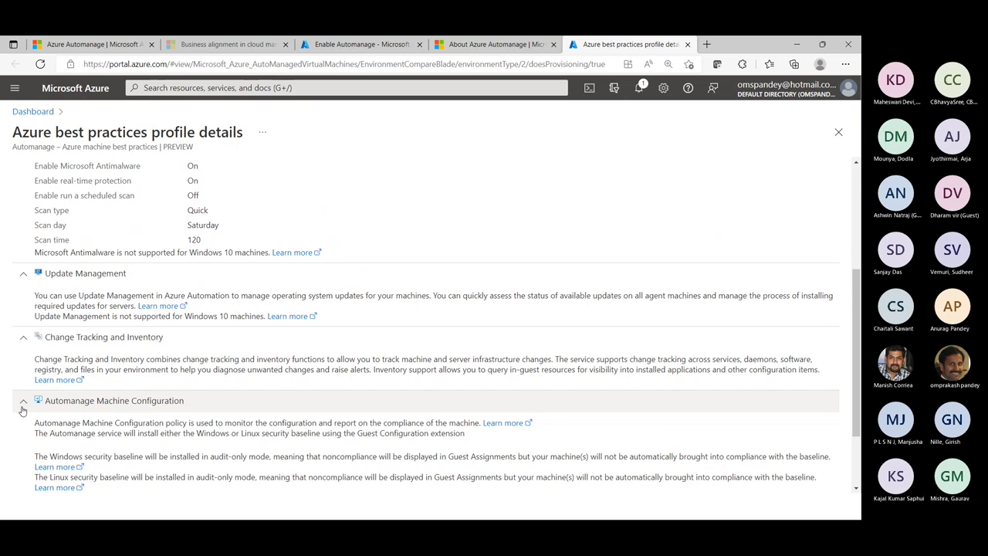
click(687, 44)
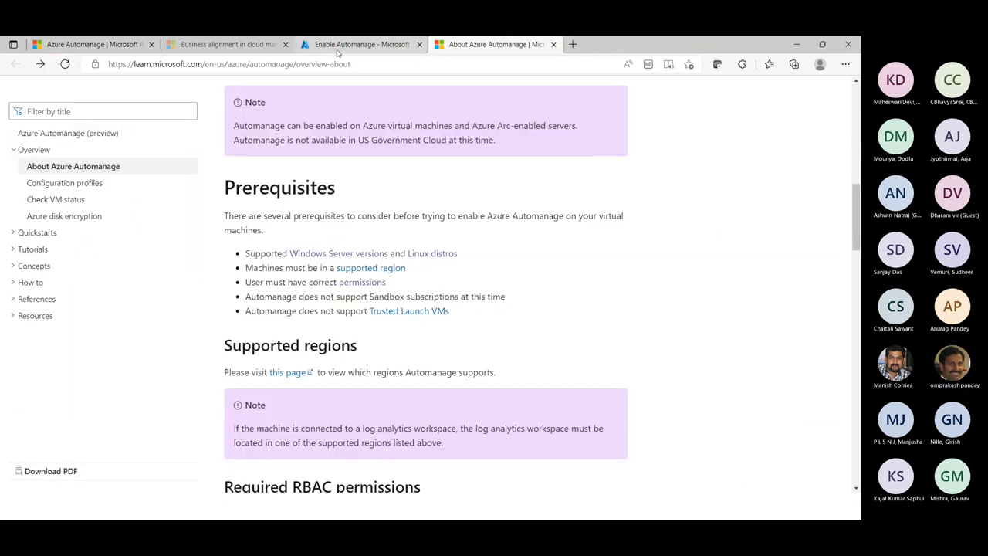
Select WinAutomanageVM and LinuxAutomanageVM on the Machines step and continue to Review + Create
click(337, 49)
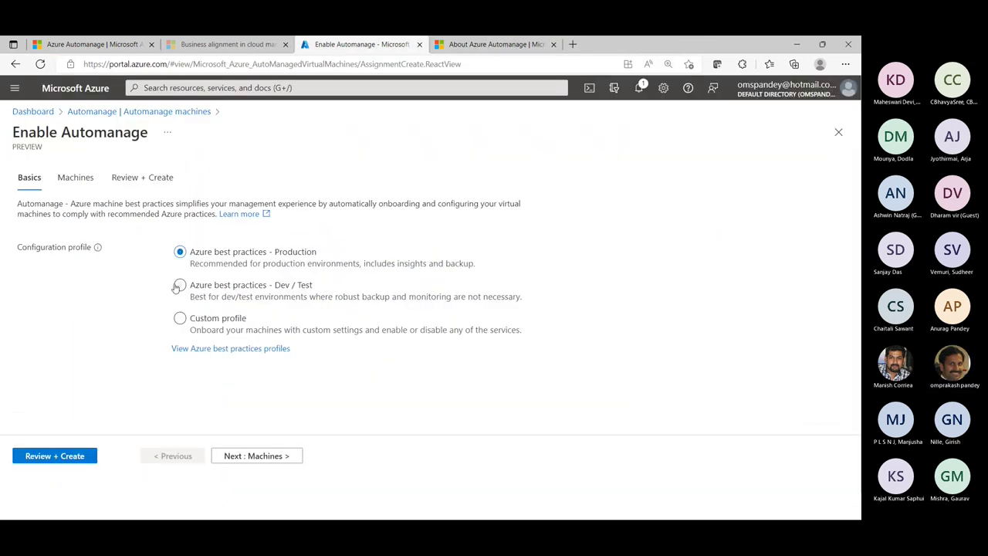
click(257, 456)
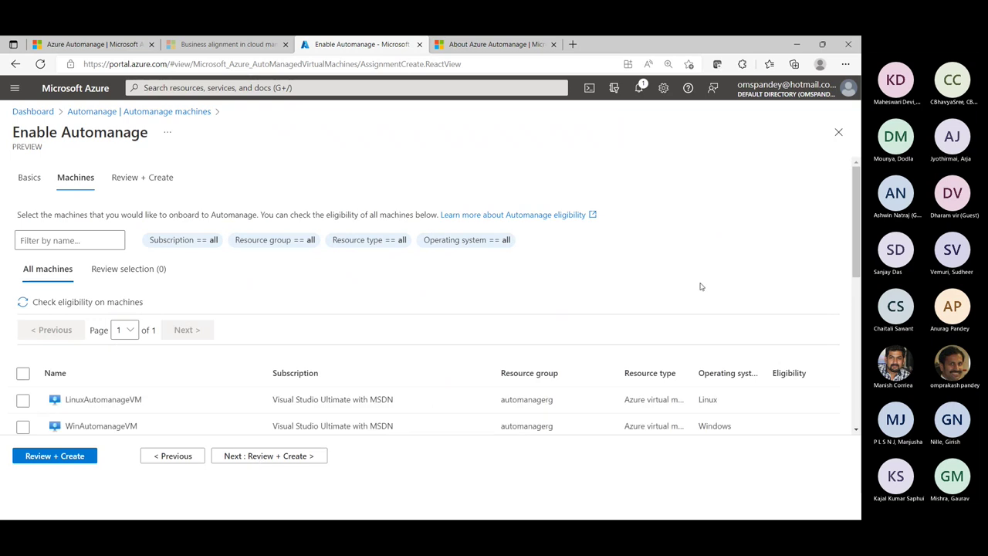
drag(855, 214, 855, 252)
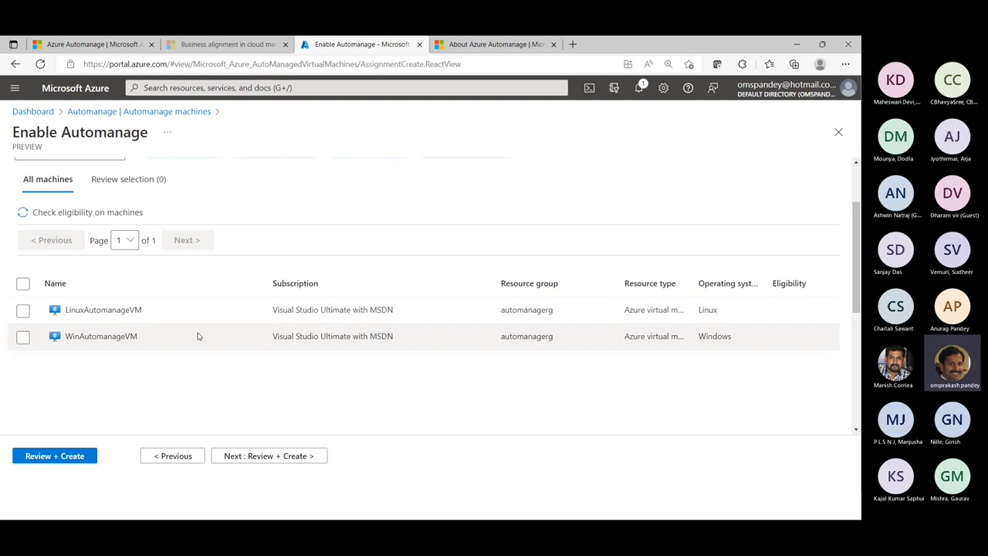
click(23, 337)
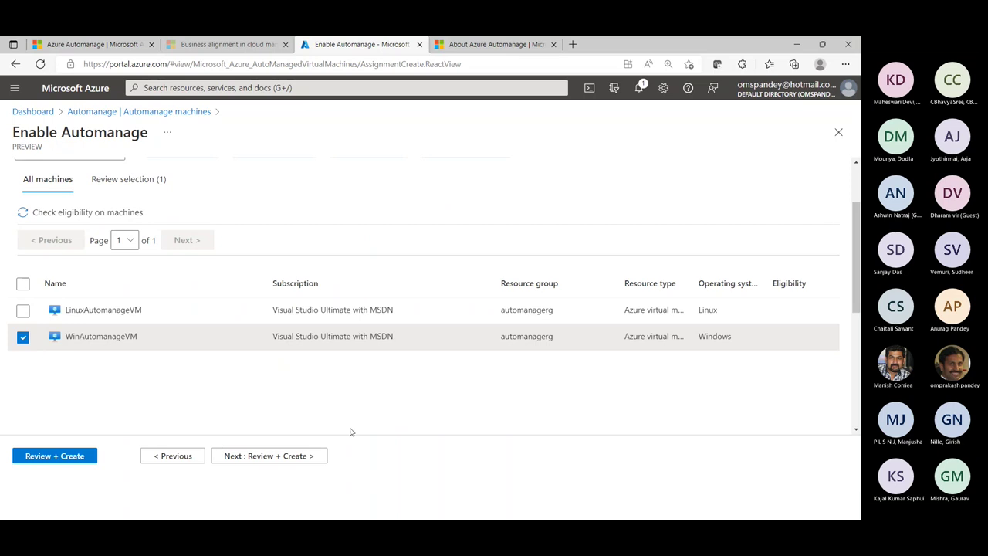
click(22, 311)
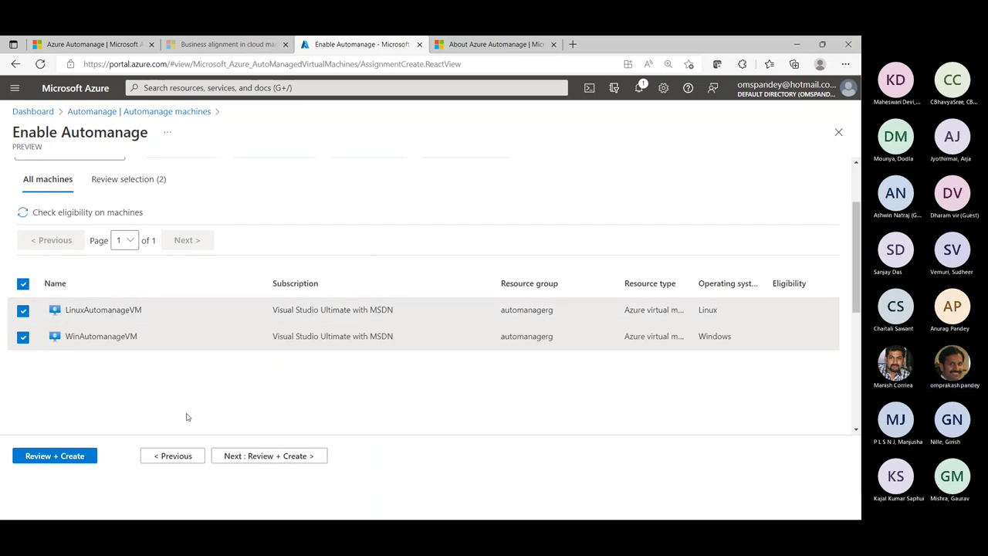
click(281, 457)
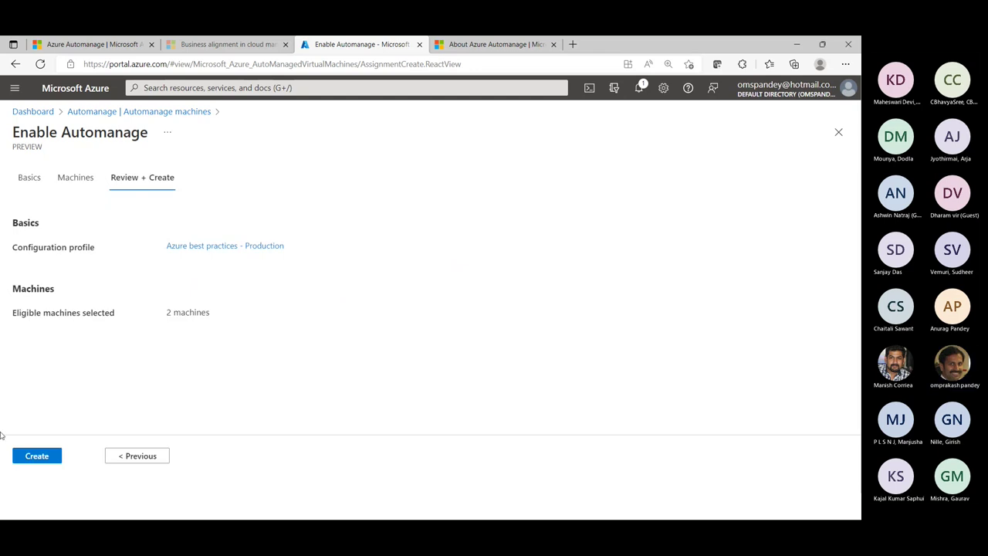
Create the Automanage enablement and refresh the machine list until both VMs show In progress
click(38, 459)
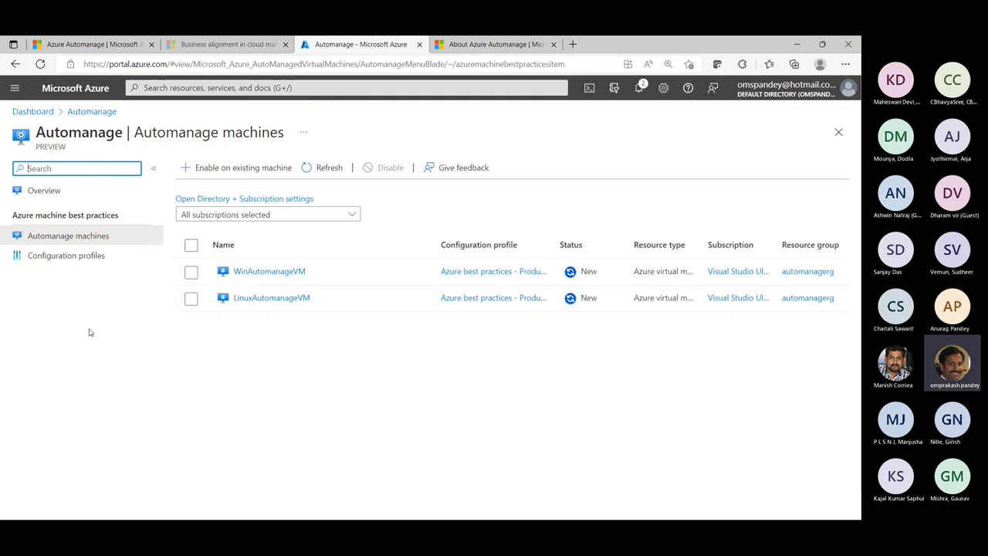
click(316, 172)
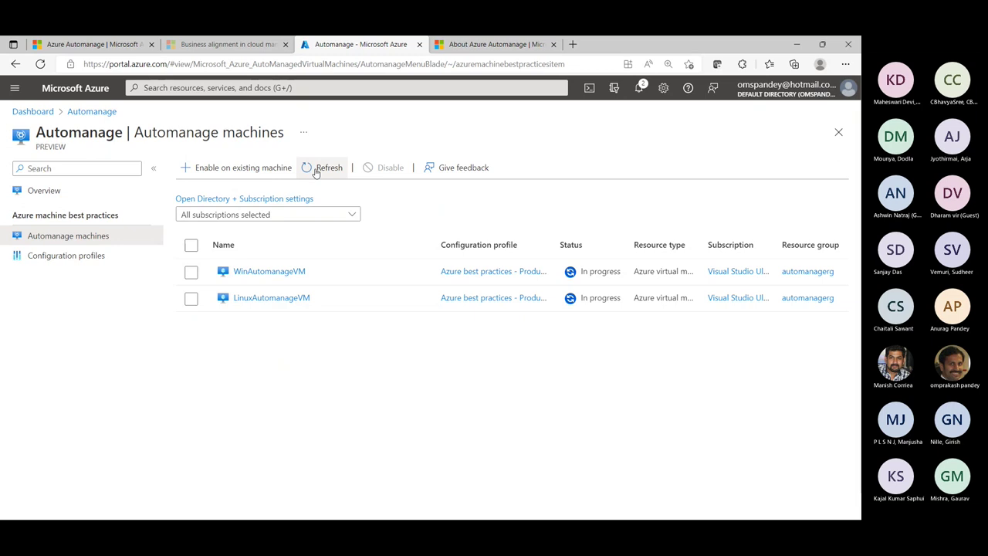
click(315, 172)
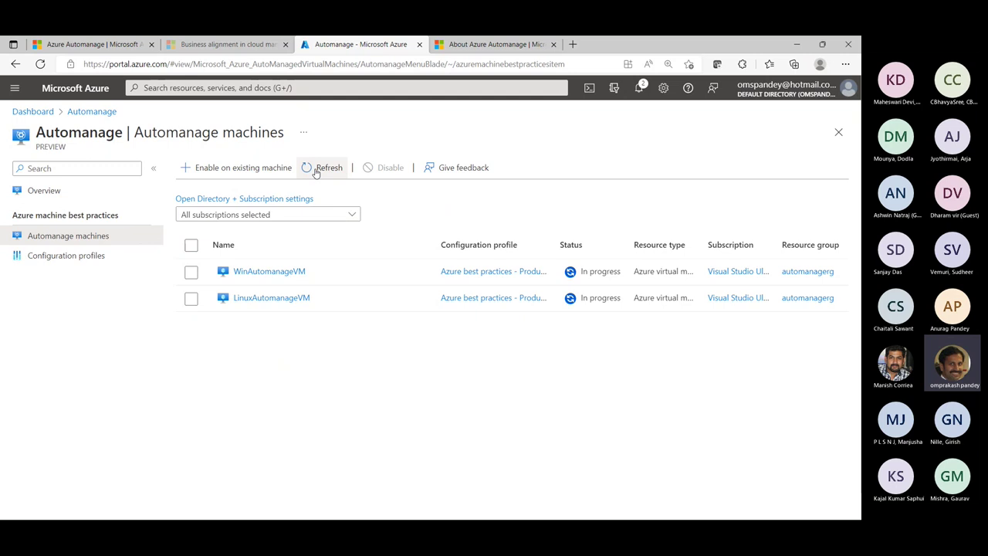
Return to the PowerPoint slide show and advance to the Azure Automanage features slide
key(alt+Tab)
key(alt+Tab)
key(alt+Tab)
key(alt+Tab)
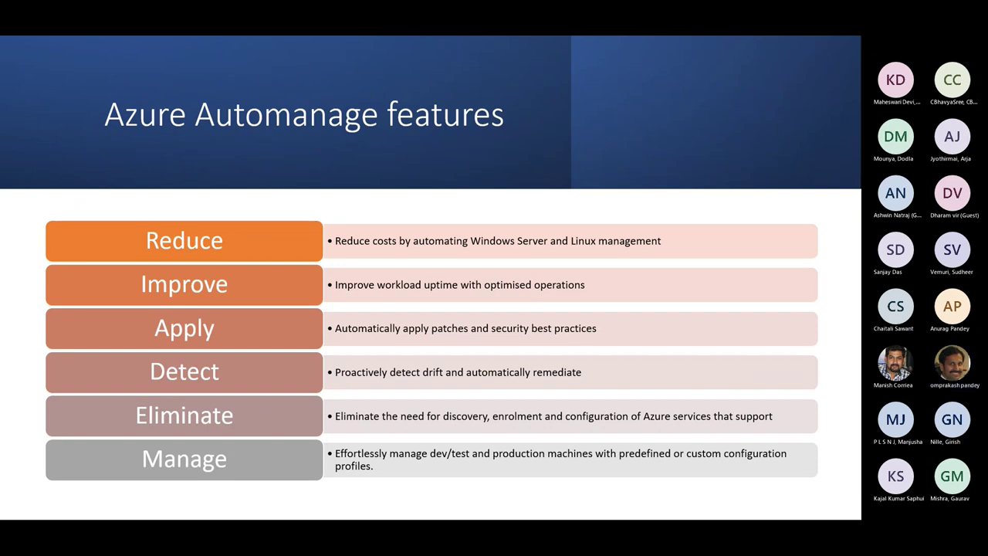
key(Right)
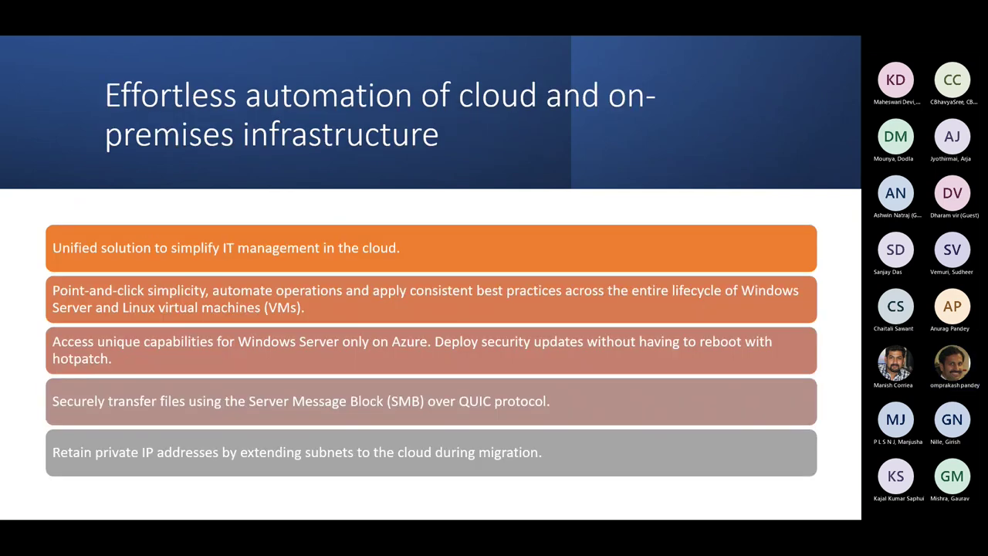
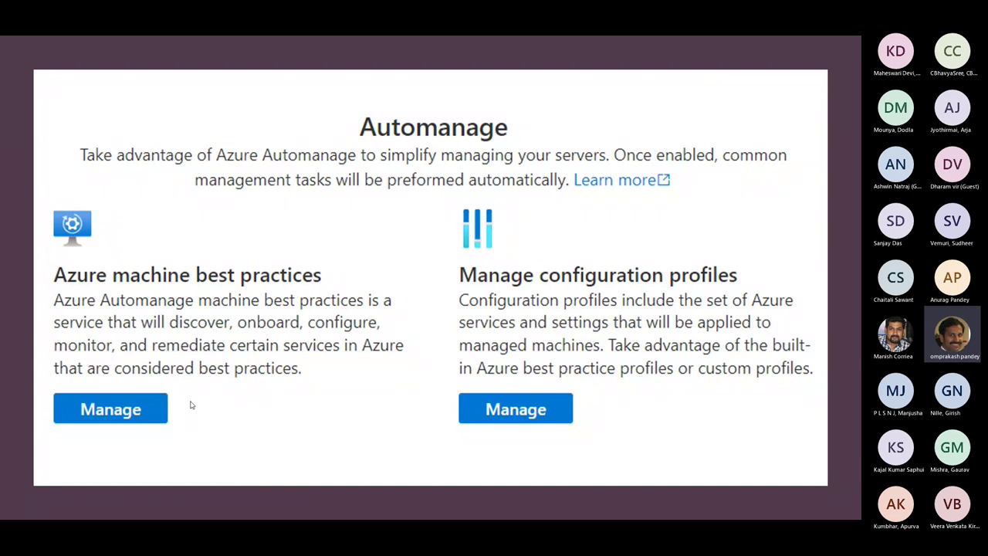
Switch from the slide show to the Edge window showing LinuxAutomanageVM's Automanage page
key(alt+Tab)
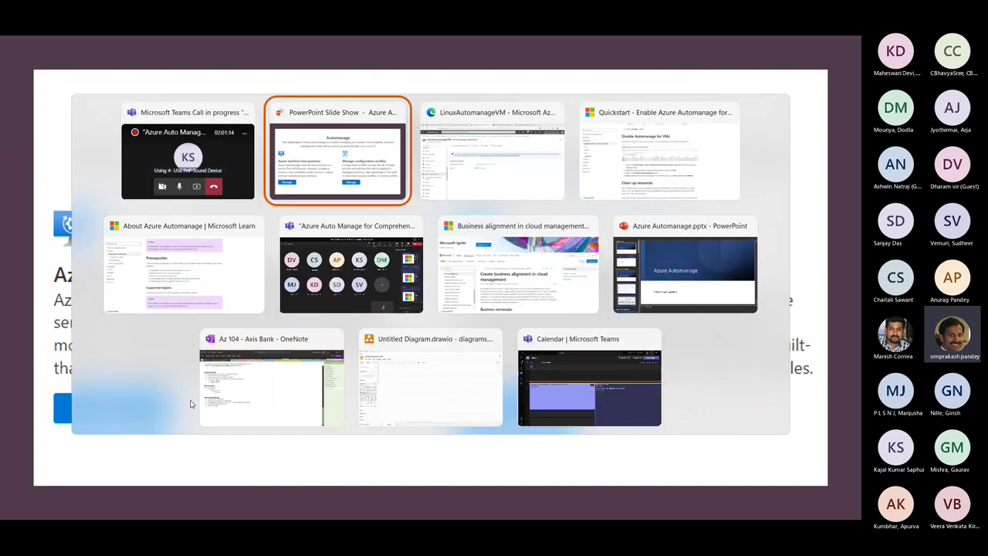
key(alt+Tab)
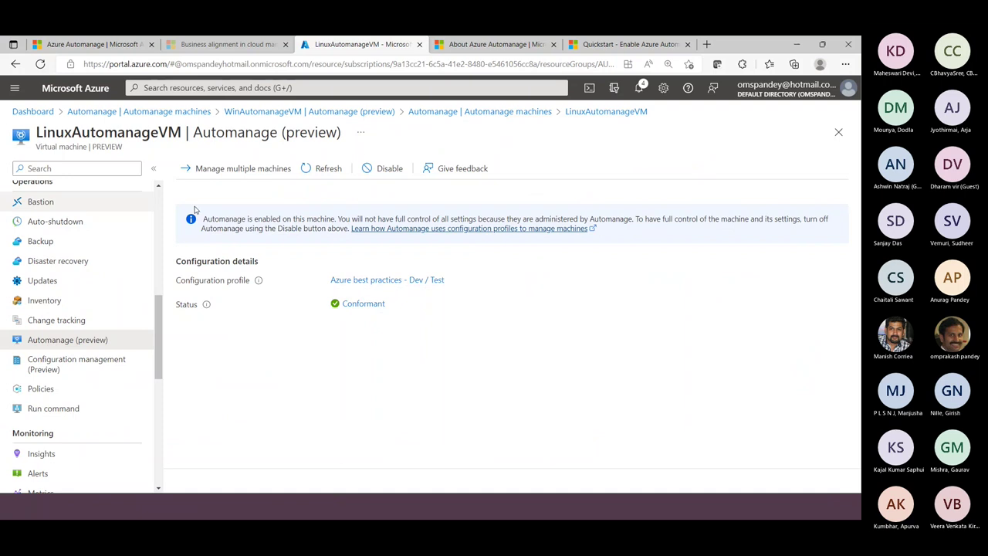
Go back to Automanage through the breadcrumb and open its Overview page
click(104, 111)
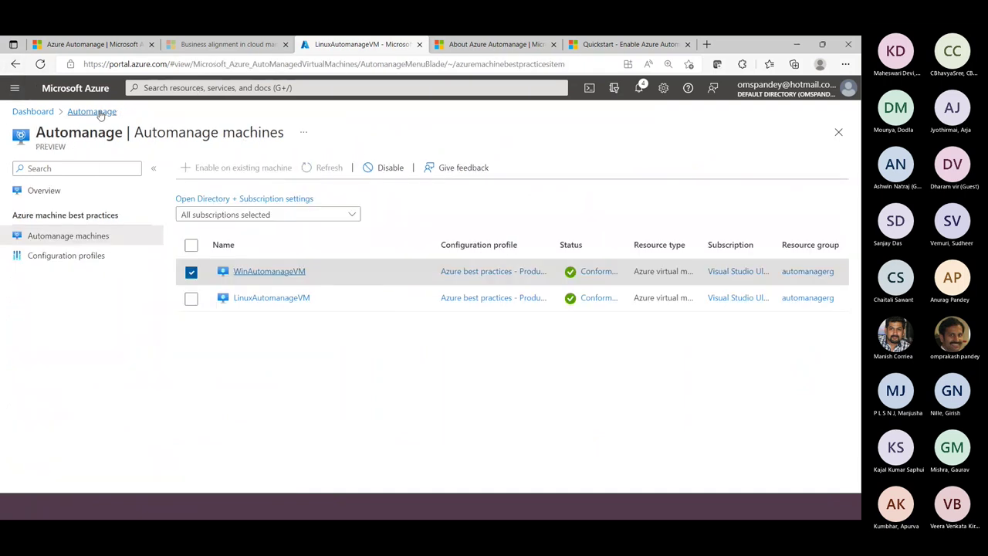
click(40, 191)
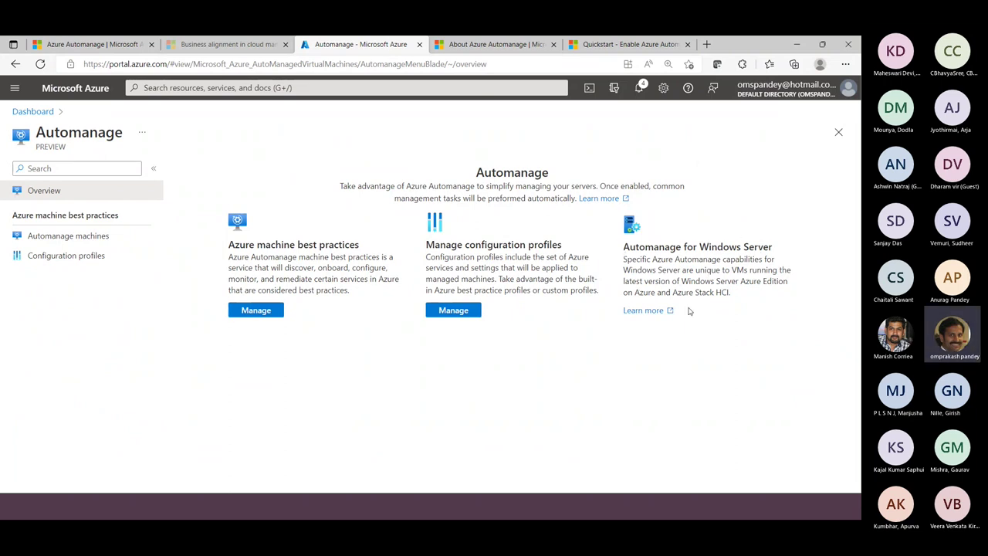
Open the Windows Server Automanage docs in a new tab and close the About and Quickstart tabs
drag(729, 293, 617, 249)
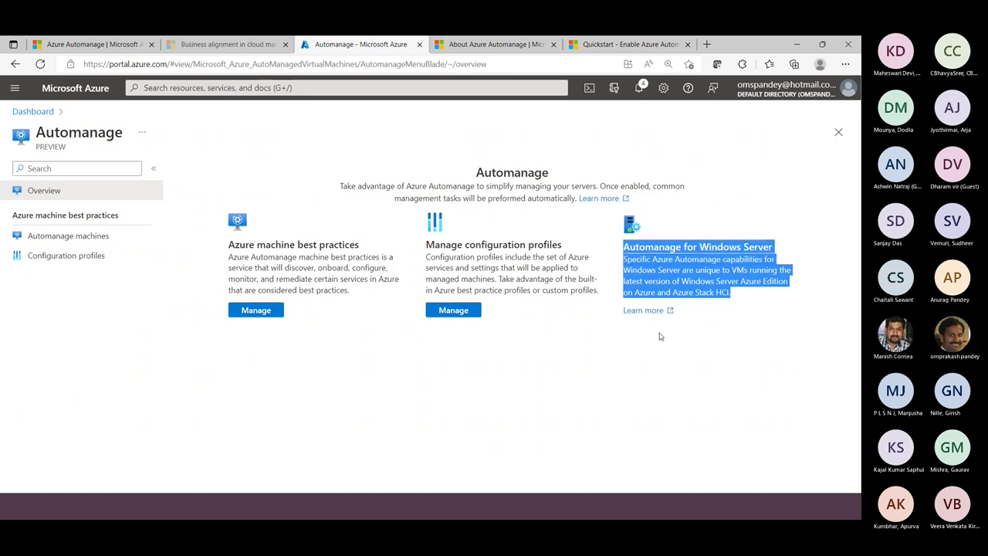
click(646, 311)
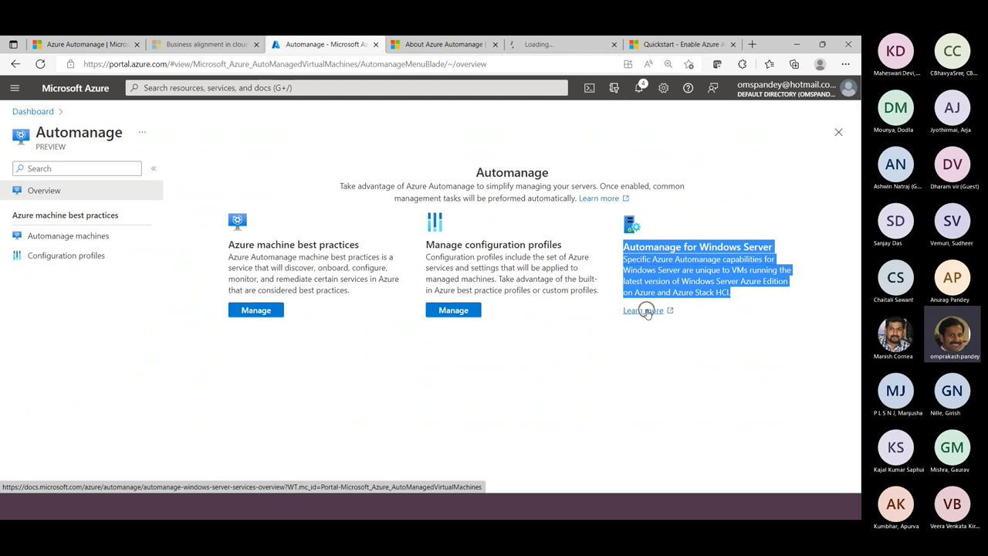
click(494, 44)
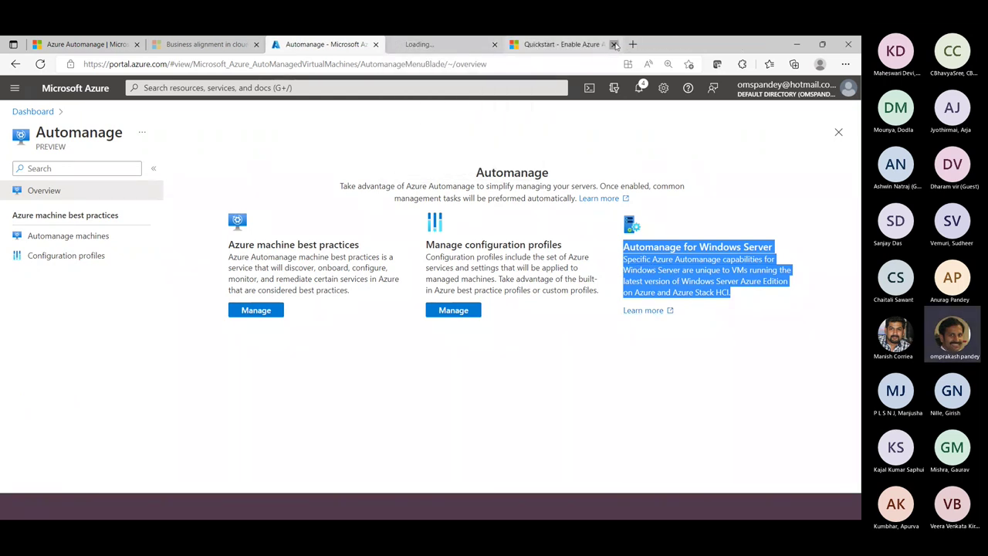
click(614, 44)
click(502, 46)
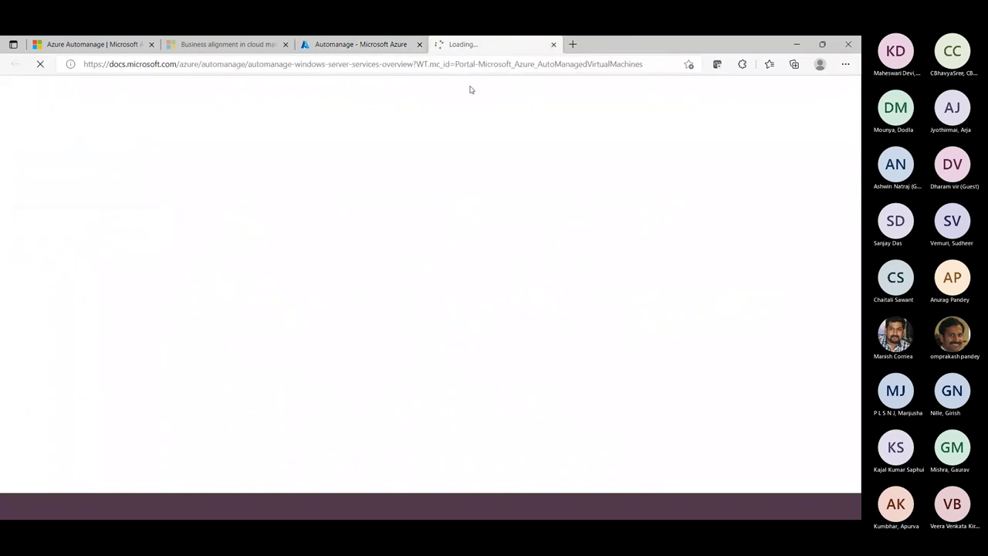
Highlight the Automanage for Windows Server description, view the docs tab, then return to PowerPoint
click(344, 45)
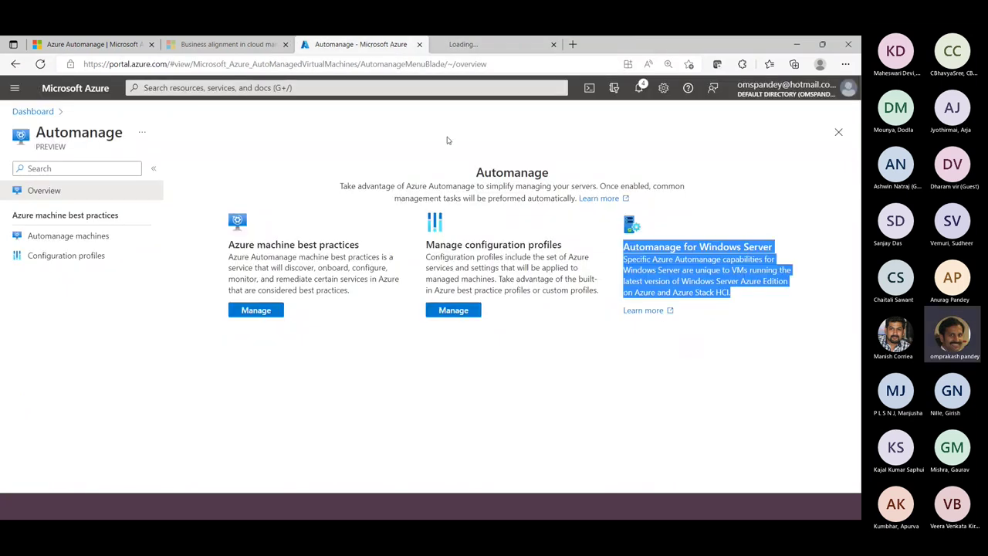
click(625, 278)
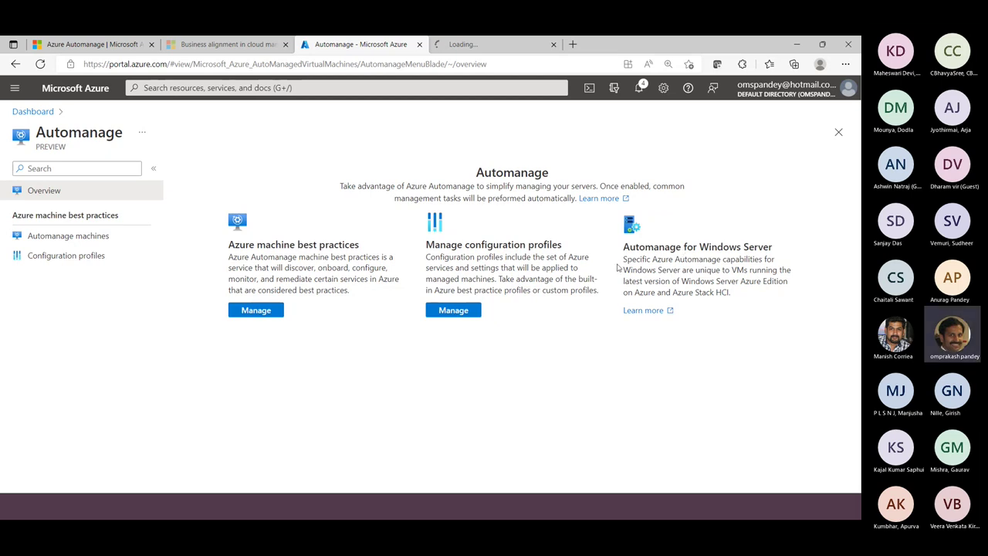
drag(623, 247, 737, 297)
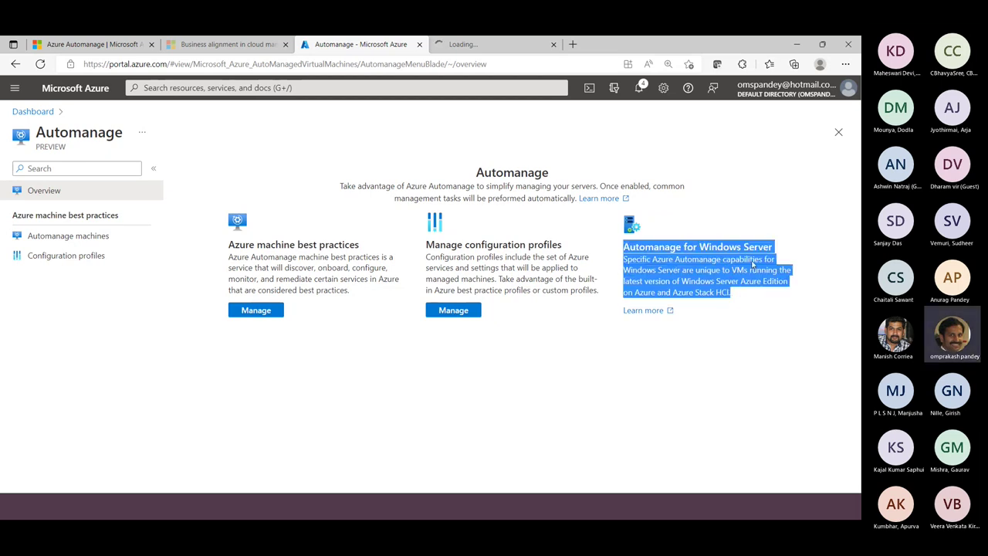
key(ctrl+Tab)
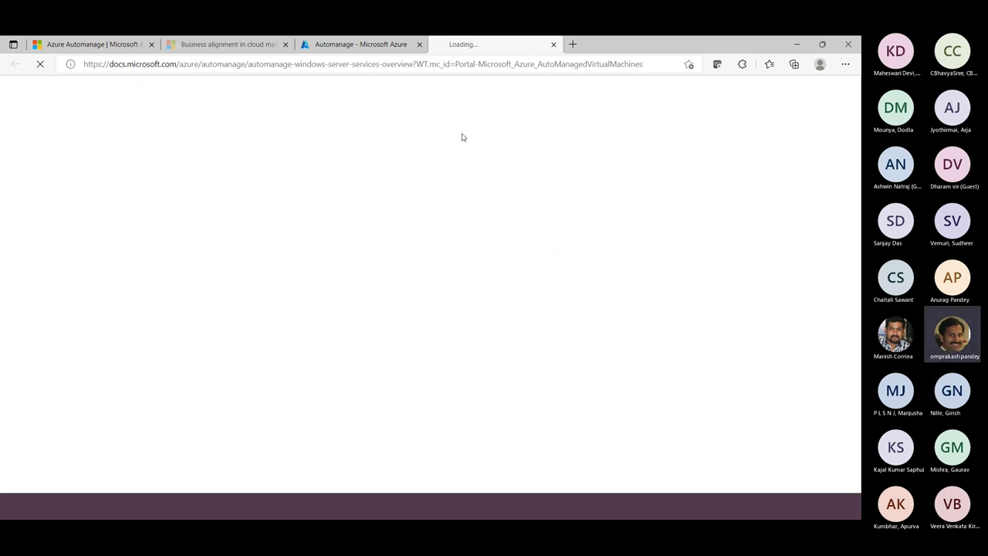
key(alt+Tab)
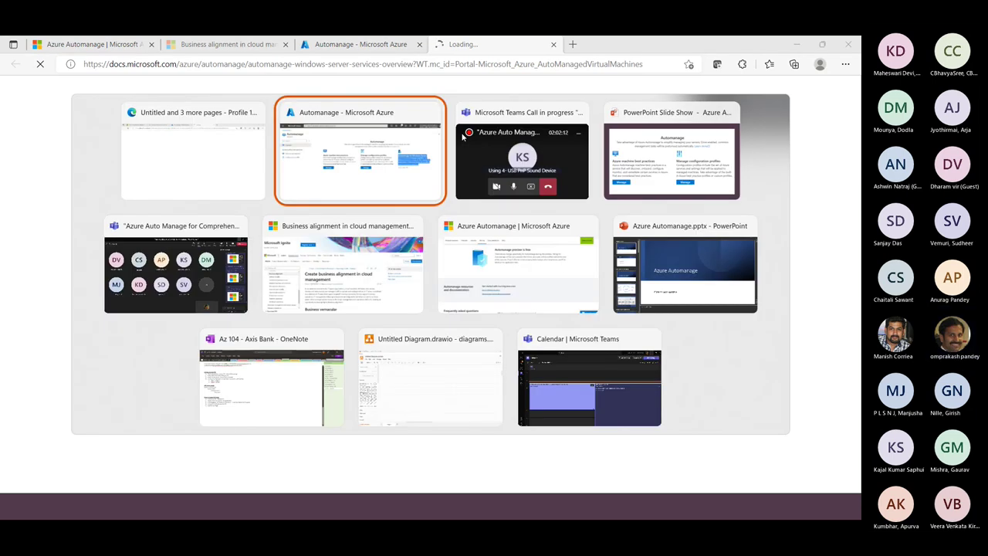
click(672, 151)
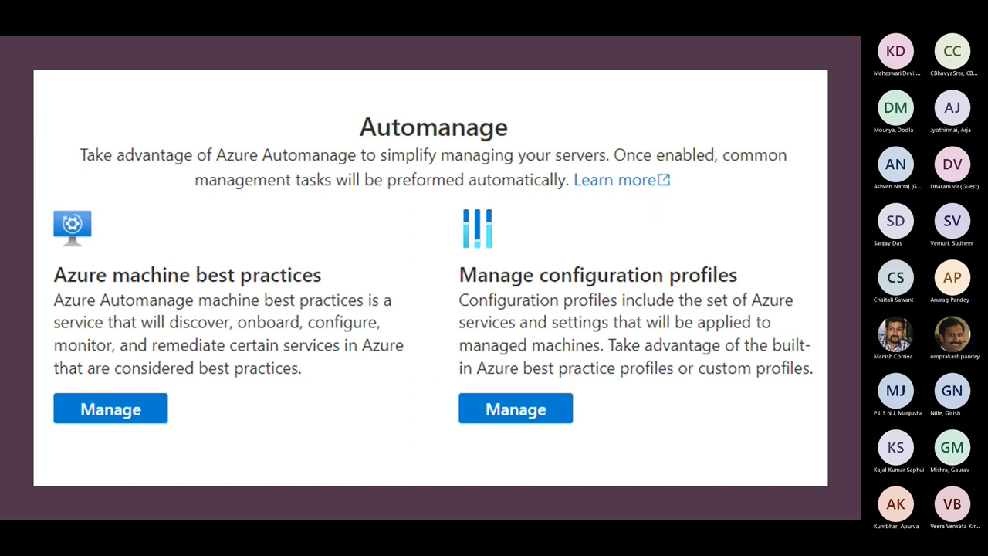
Advance two slides to the 'Azure Automanage as extension for VMs' slide
key(Right)
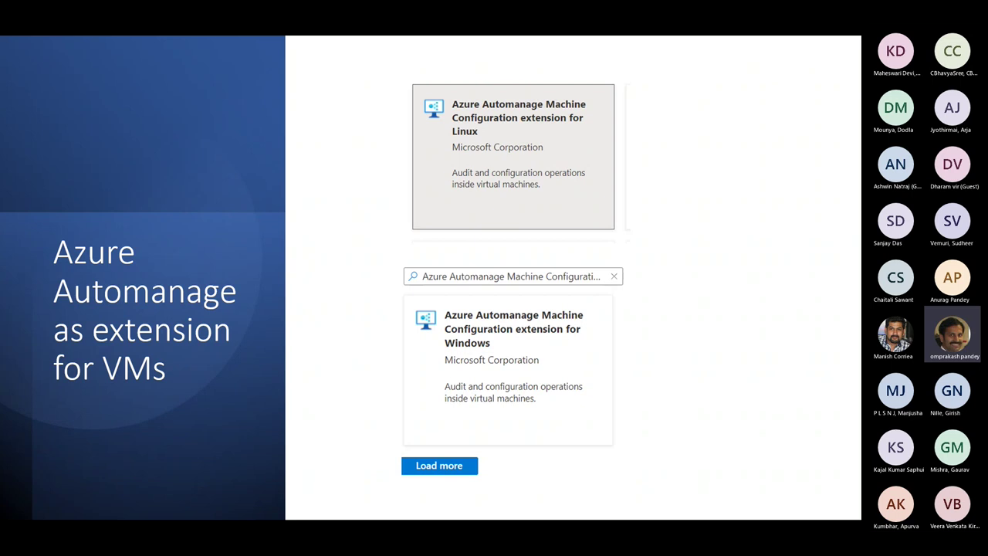
key(Right)
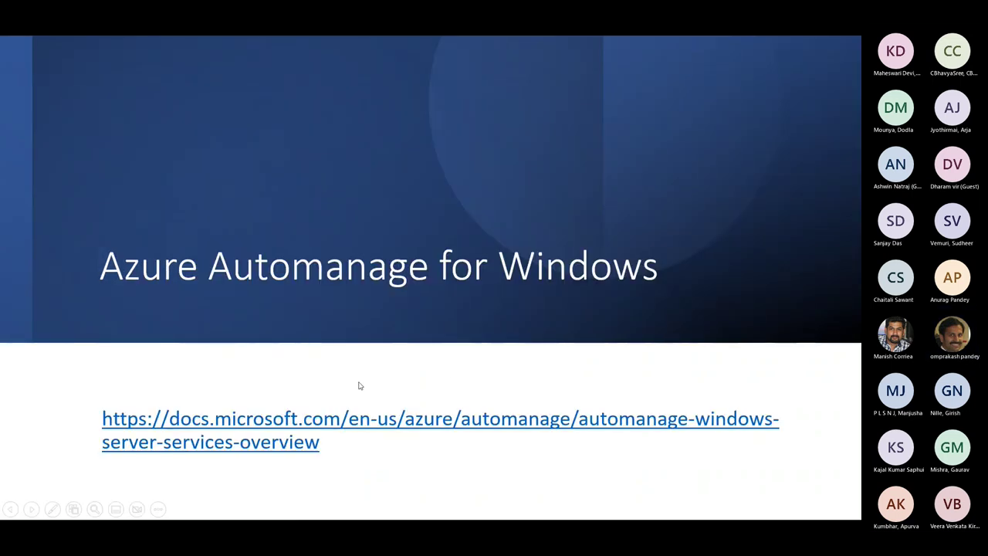
Switch from the slide show to the Azure portal window with the Automanage overview
key(alt+Tab)
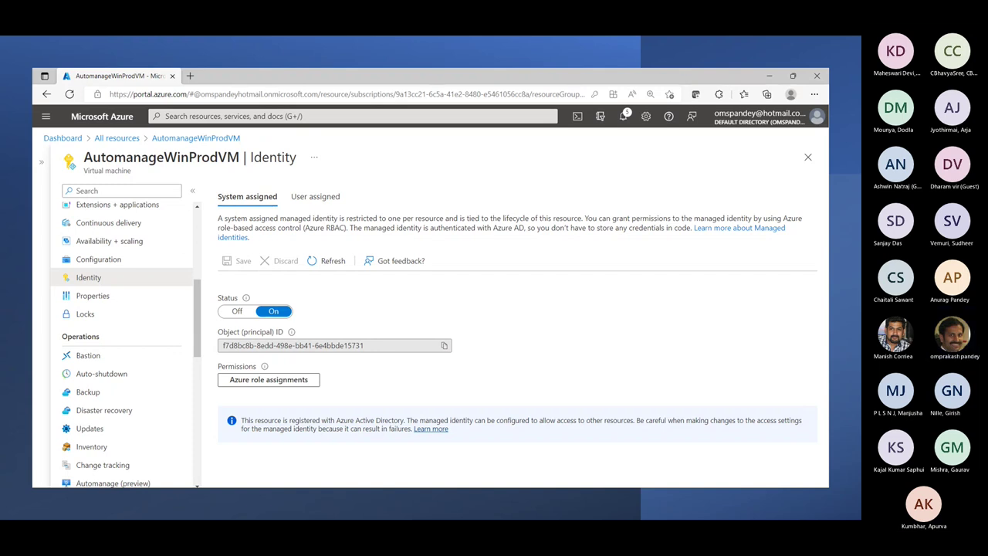
key(alt+Tab)
key(alt+Tab)
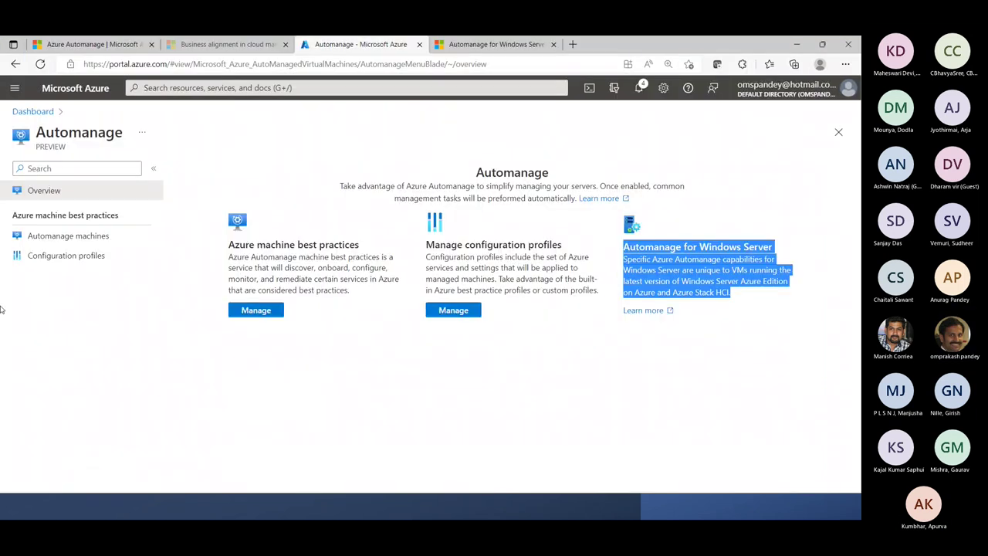
Open WinAutomanageVM from the Virtual machines list and view its Identity settings
click(14, 88)
click(62, 309)
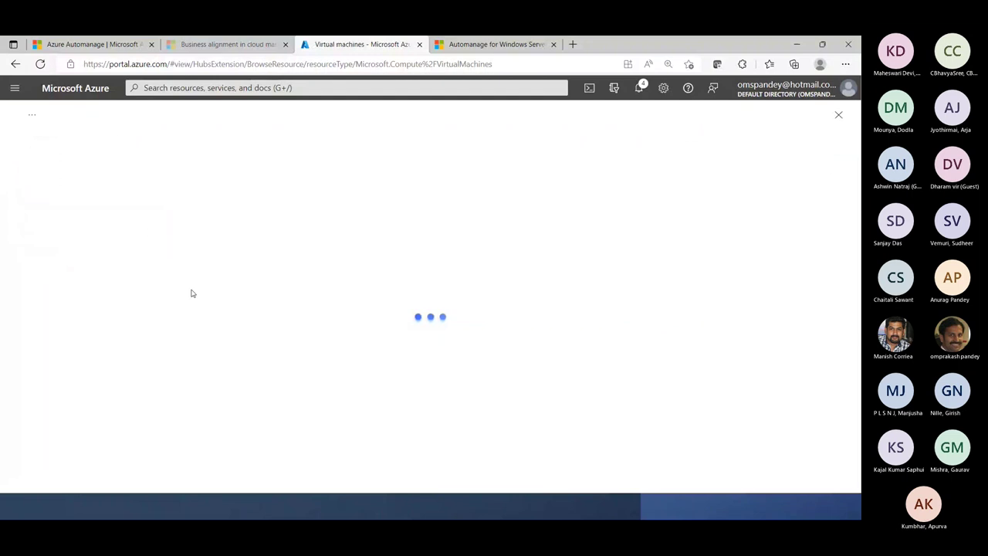
click(84, 287)
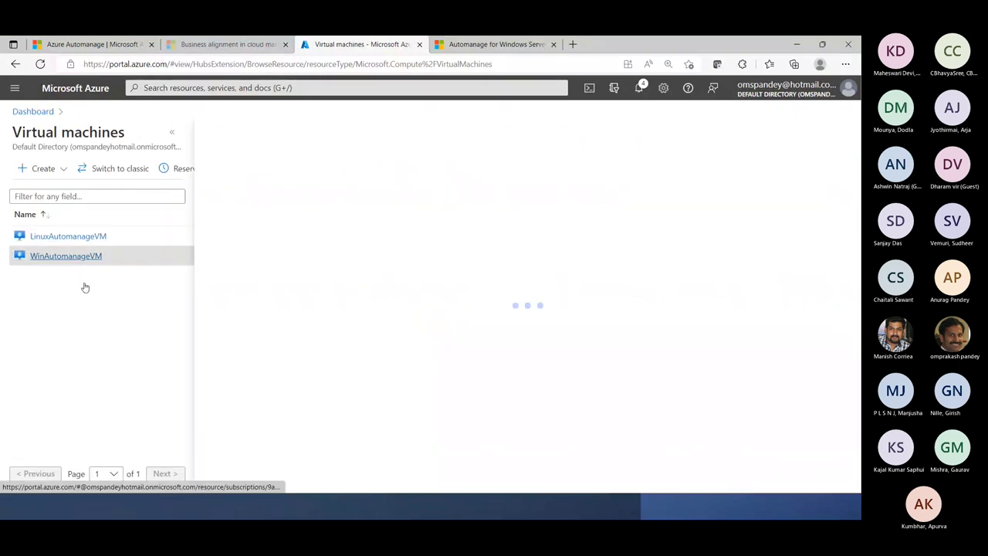
scroll(280, 342, down, 2)
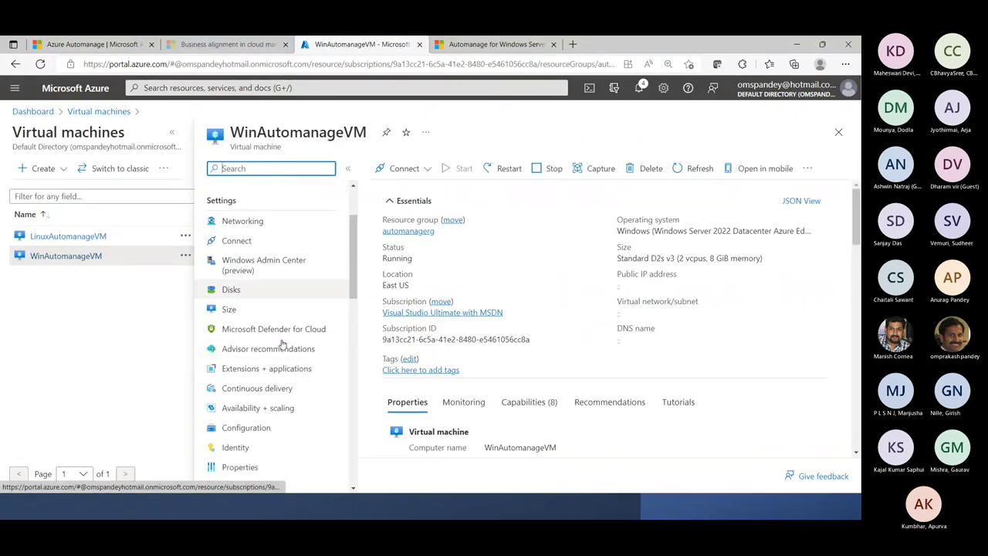
scroll(282, 343, down, 2)
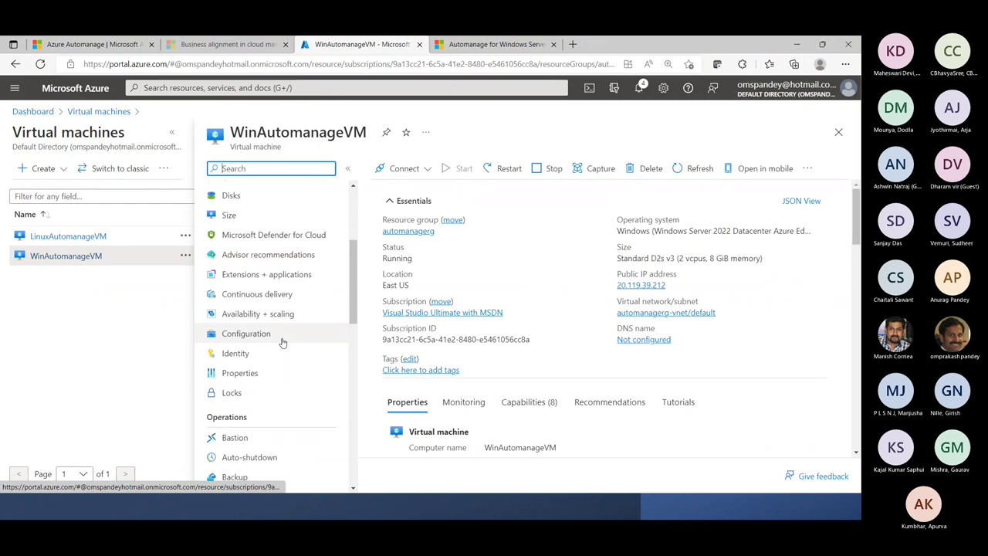
click(237, 352)
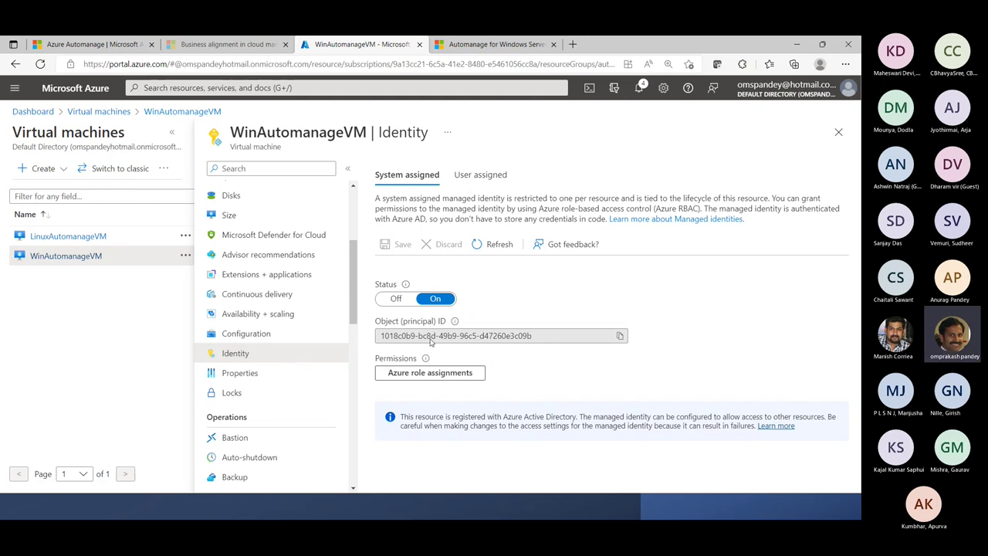
View LinuxAutomanageVM instead, then switch to the AutomanageWinProdVM browser window
click(55, 236)
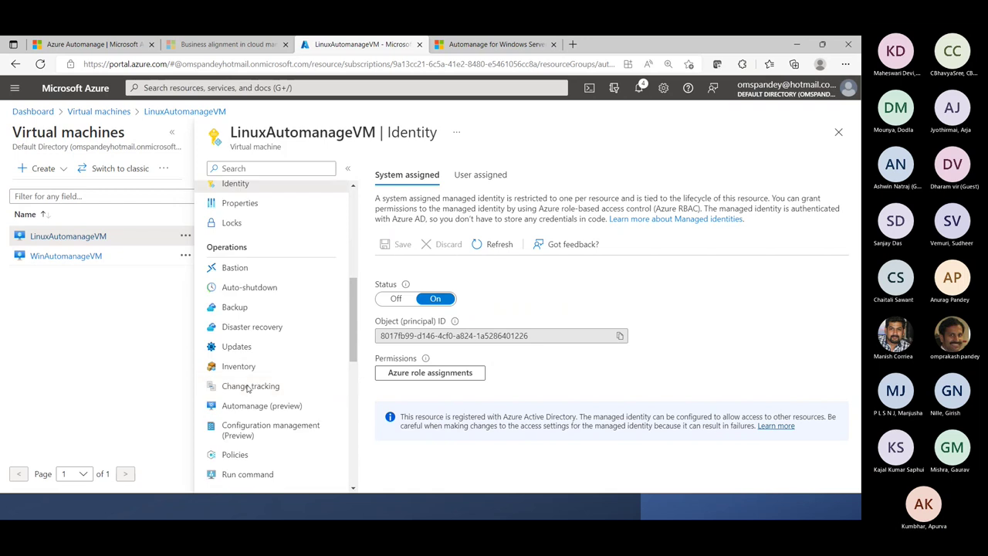
scroll(267, 347, down, 3)
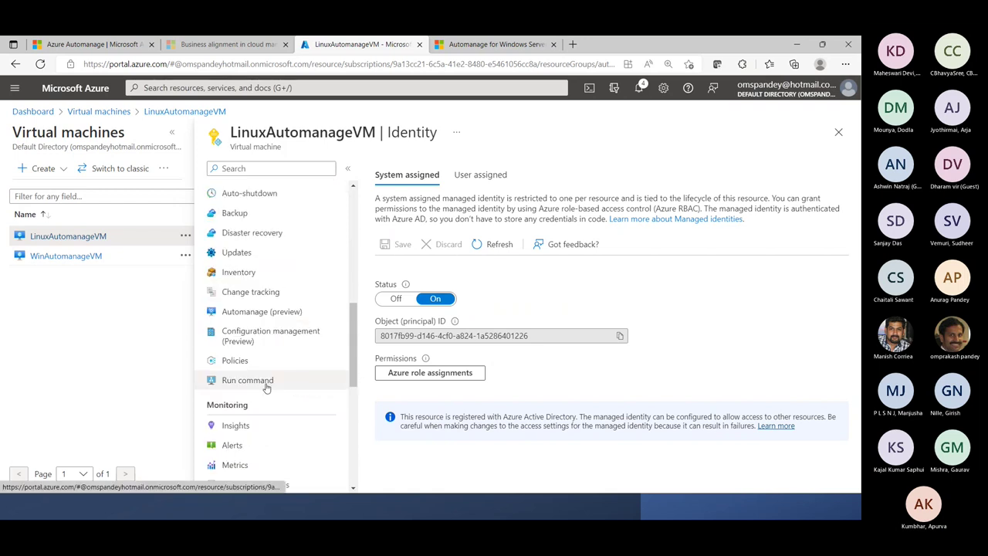
scroll(288, 315, up, 6)
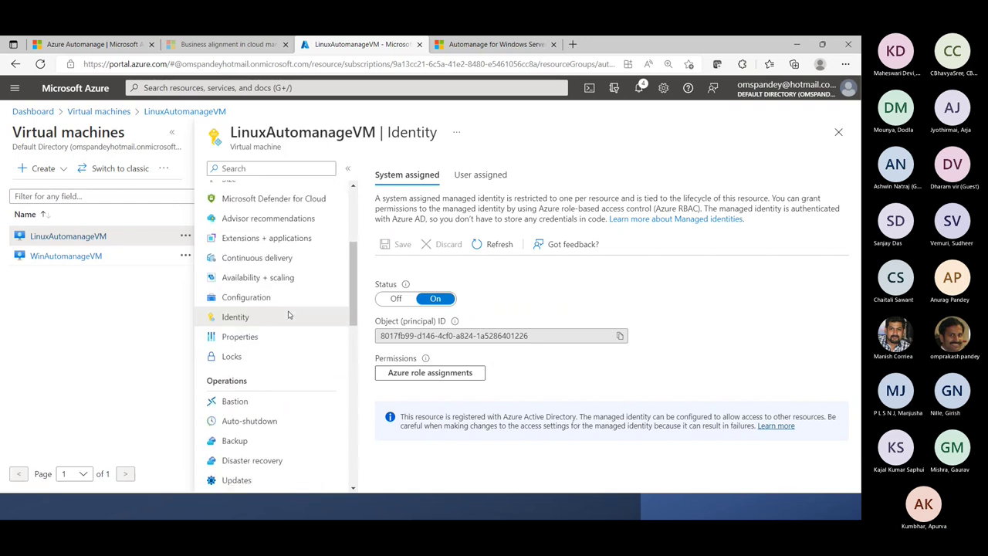
scroll(289, 315, up, 2)
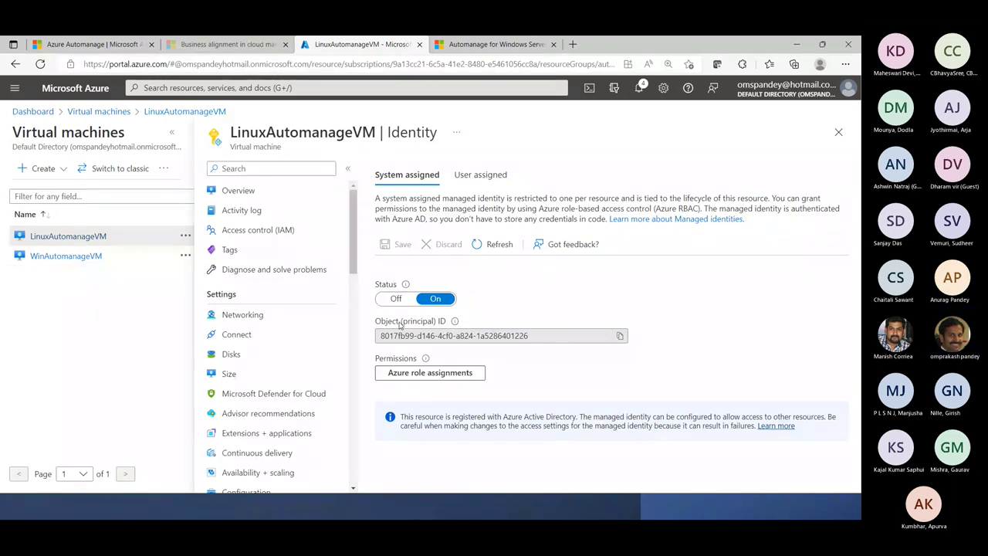
key(alt+Tab)
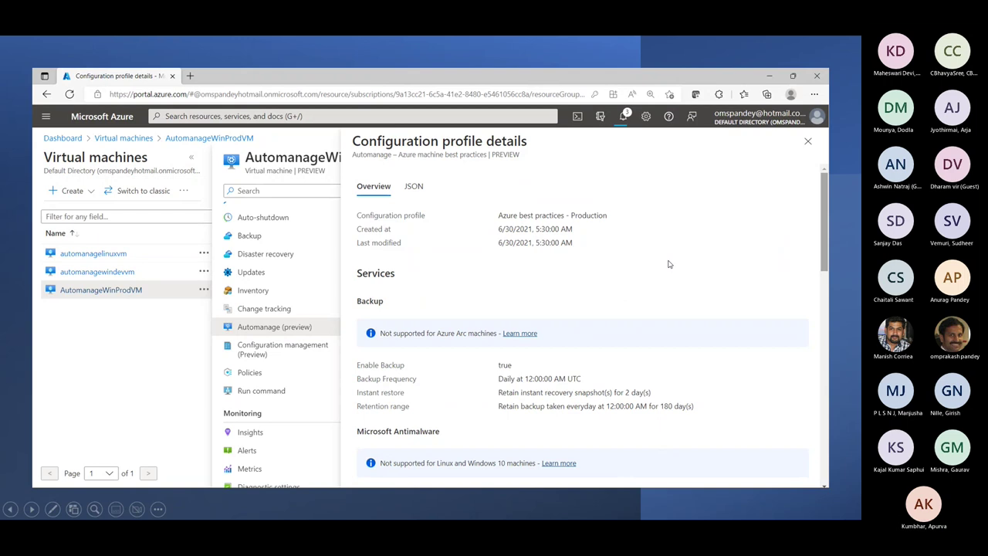
Return to the slide show on the 'Azure Automanage for Linux' slide
key(alt+Tab)
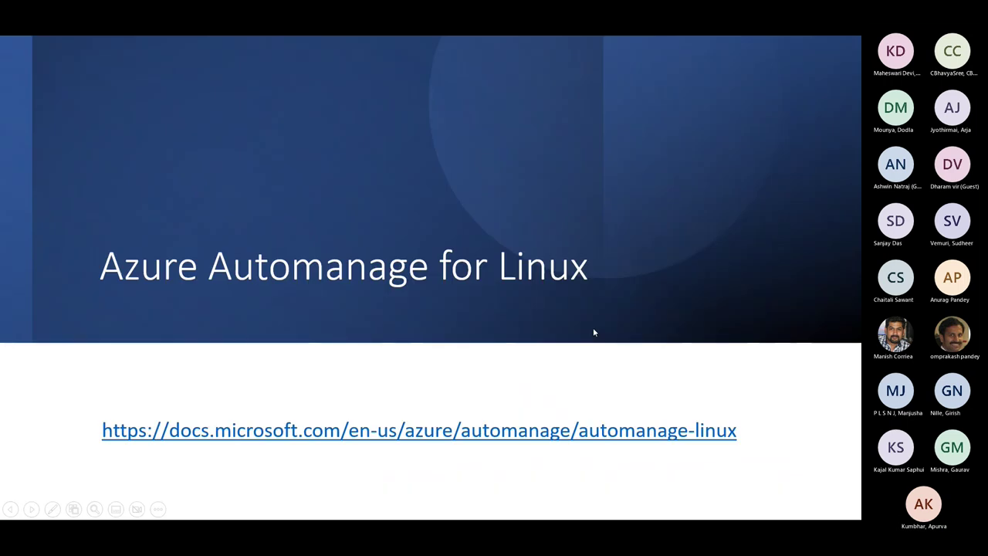
Switch from the slide show to the LinuxAutomanageVM Identity page in the portal
key(alt+Tab)
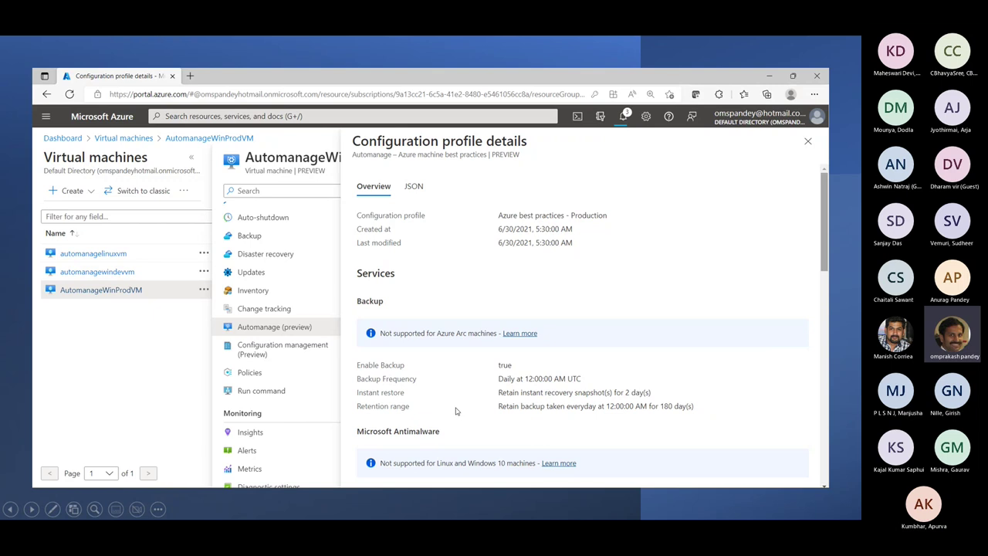
key(alt+Tab)
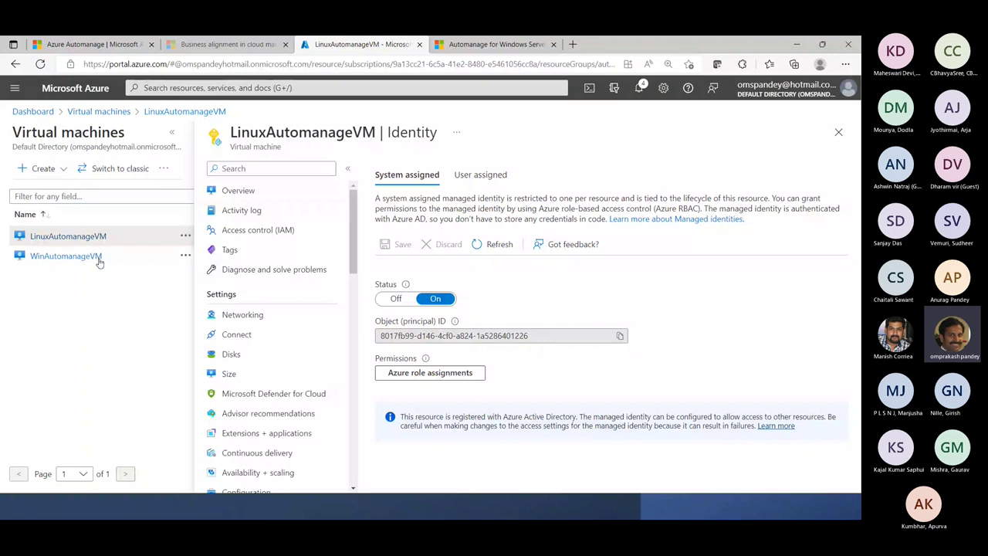
Open WinAutomanageVM from the Virtual machines list and scroll through its resource menu
click(66, 256)
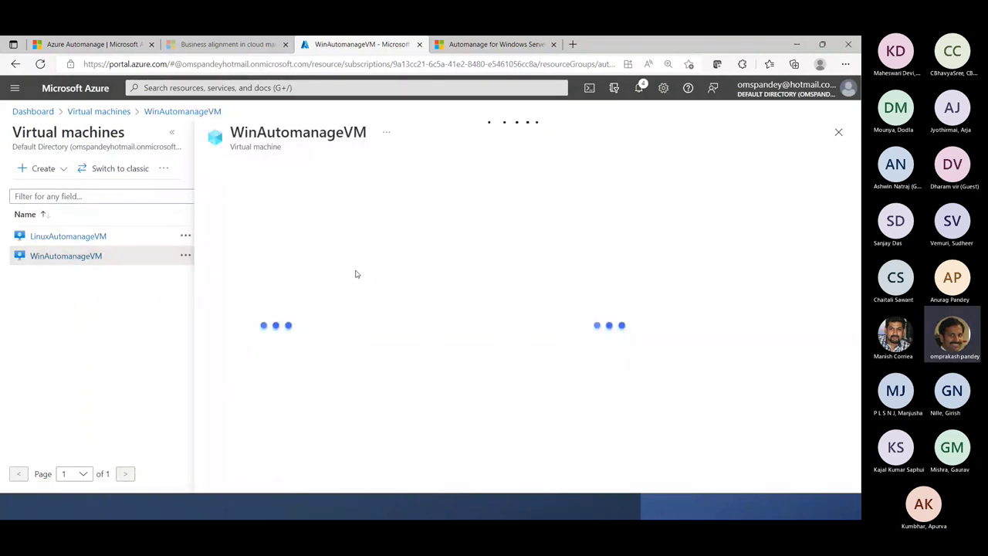
scroll(301, 403, down, 2)
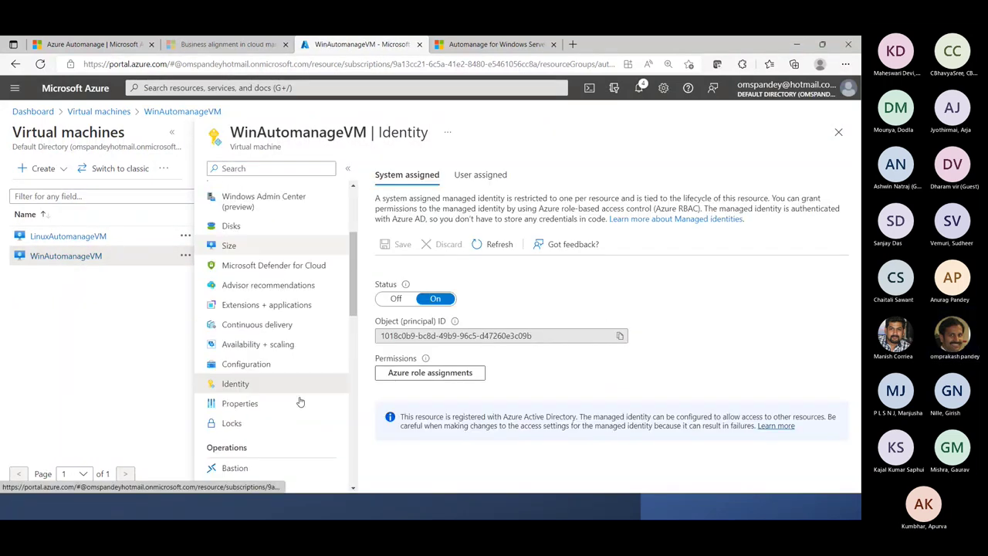
scroll(300, 402, down, 4)
scroll(301, 403, down, 3)
scroll(300, 402, up, 5)
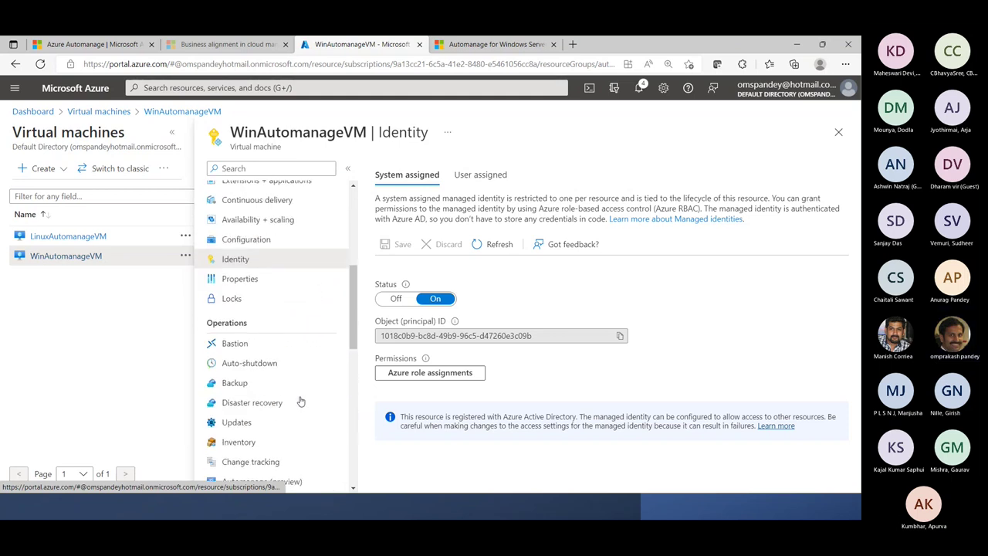
scroll(300, 402, down, 1)
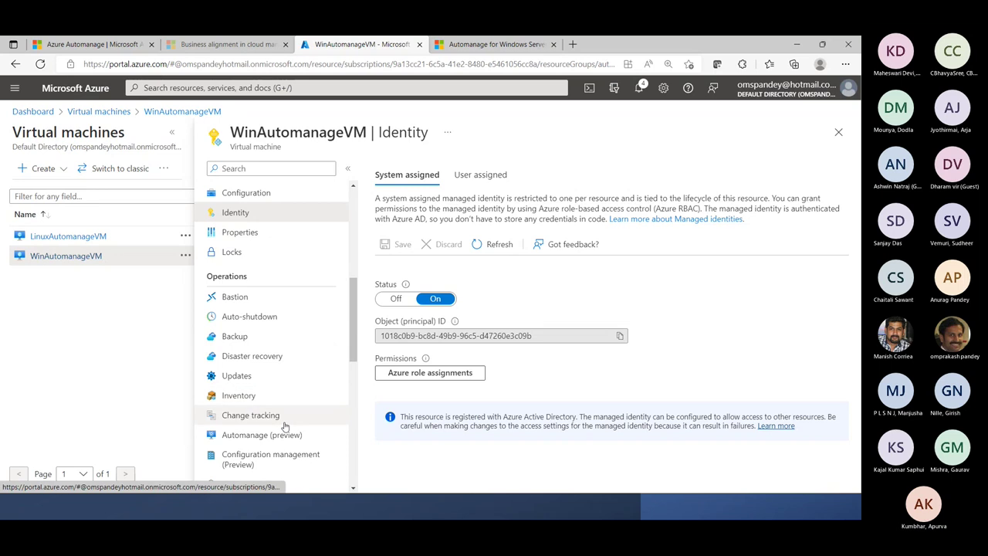
Open WinAutomanageVM's Automanage page, widen it, and highlight the two SMB over QUIC recommendations
click(279, 442)
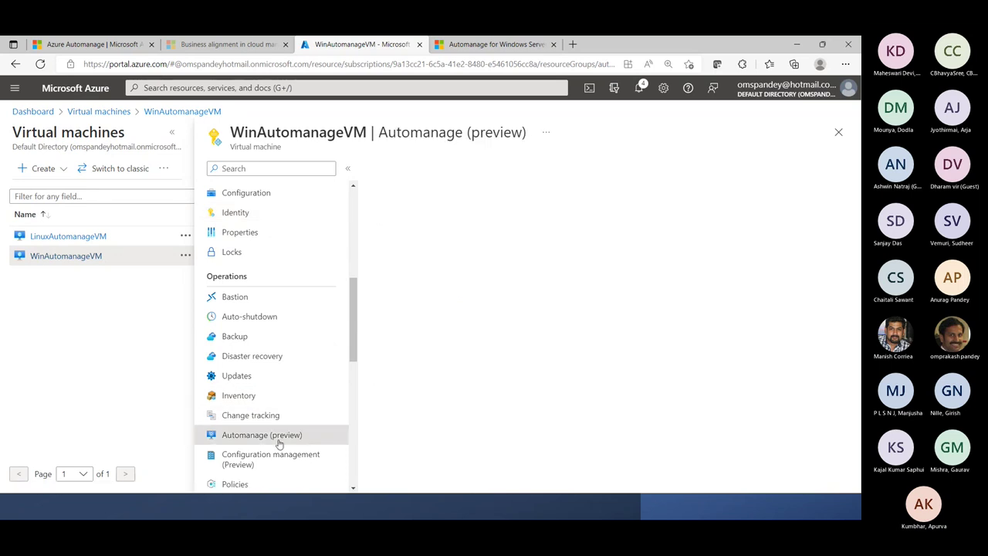
click(172, 133)
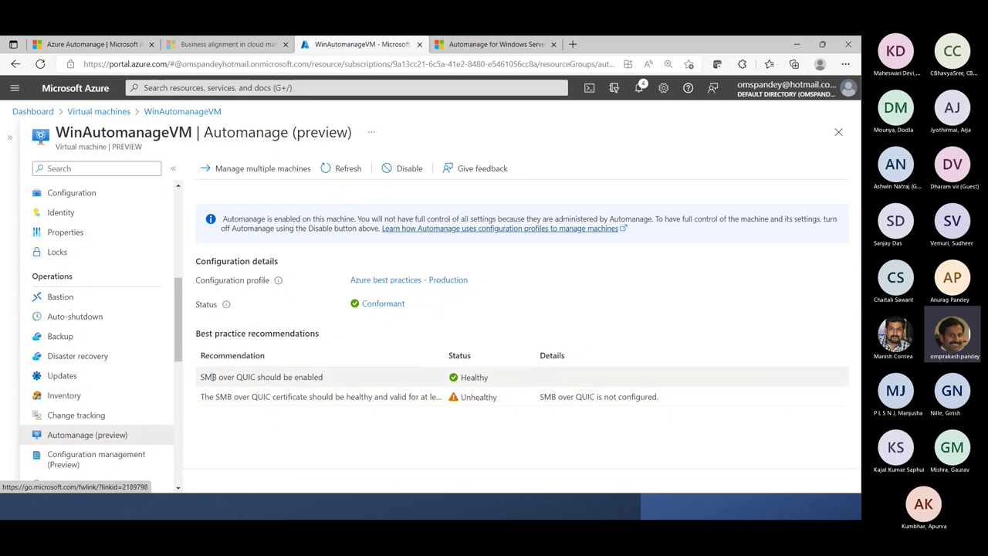
drag(201, 377, 325, 379)
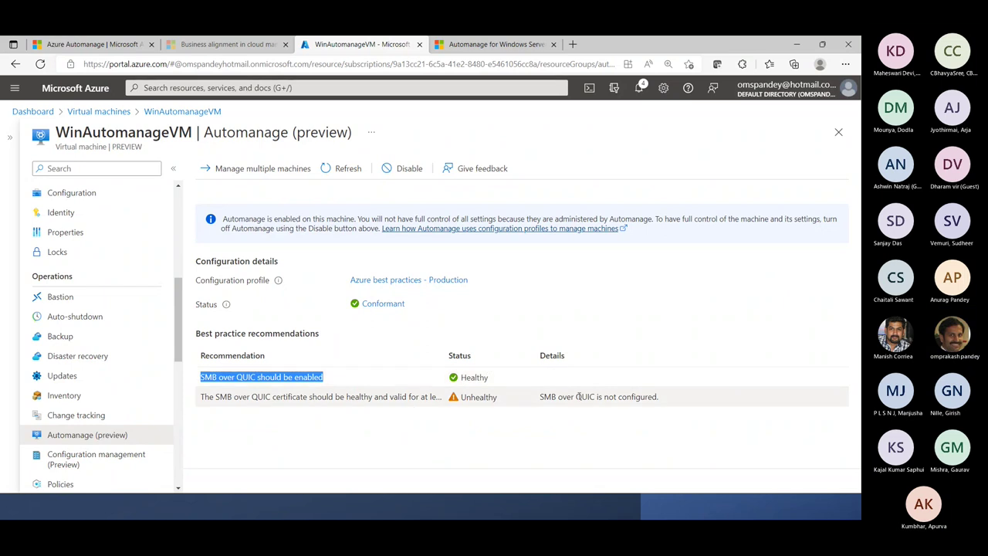
drag(671, 400, 200, 407)
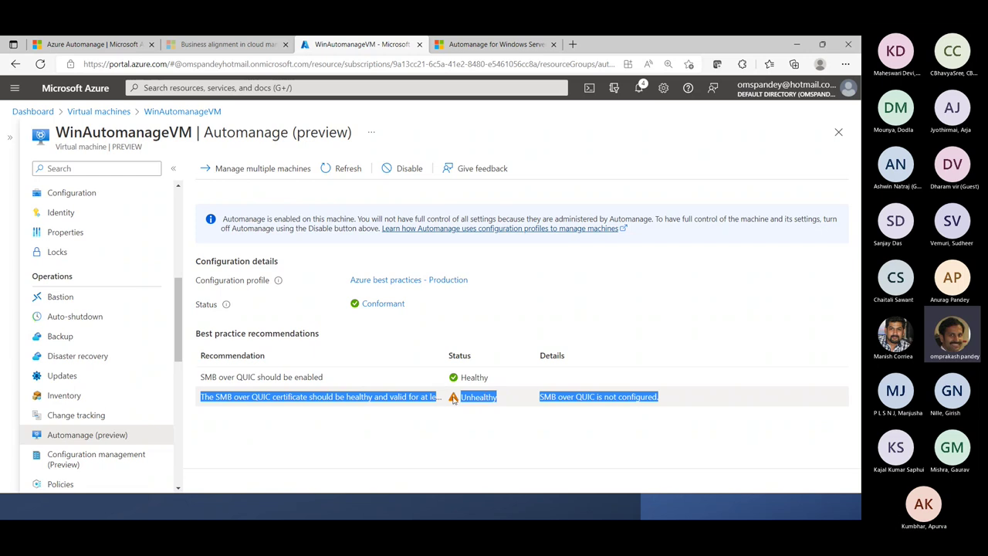
drag(201, 377, 370, 376)
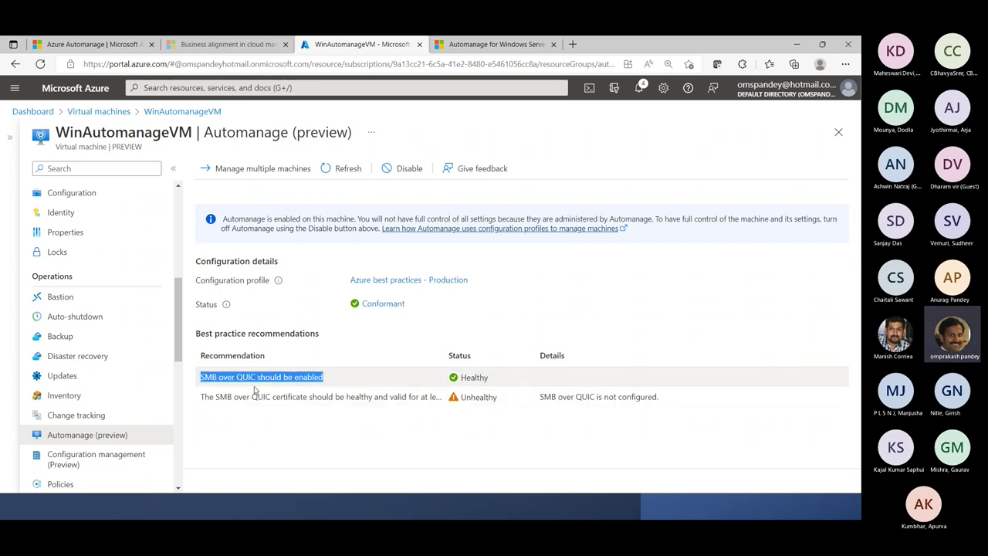
double_click(474, 376)
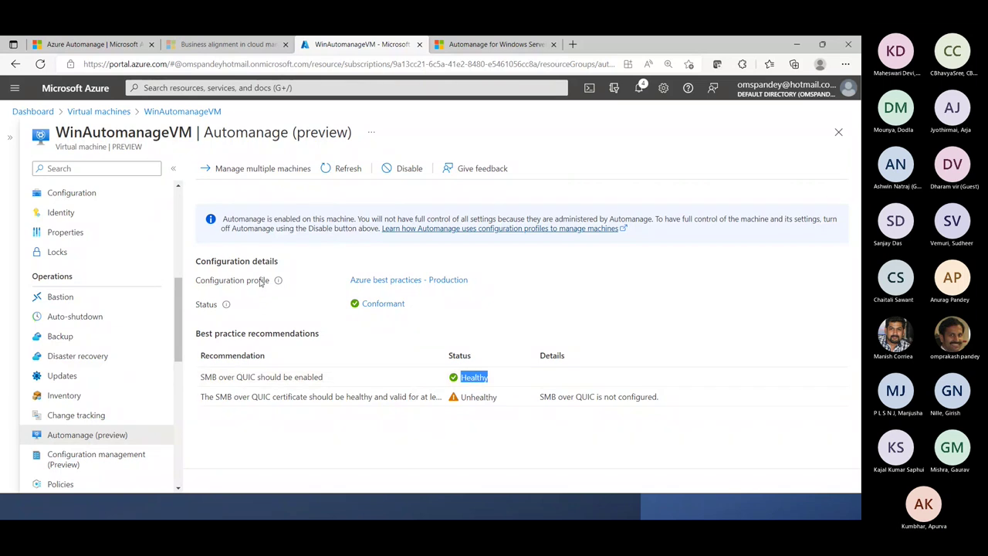
Refresh WinAutomanageVM's status, then open LinuxAutomanageVM's Automanage page showing the Dev / Test profile
click(346, 169)
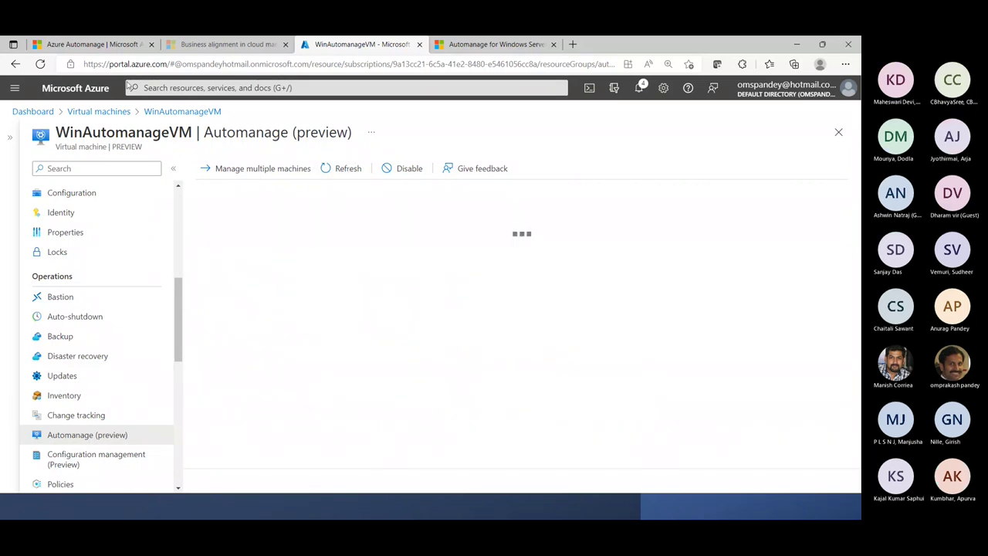
click(92, 112)
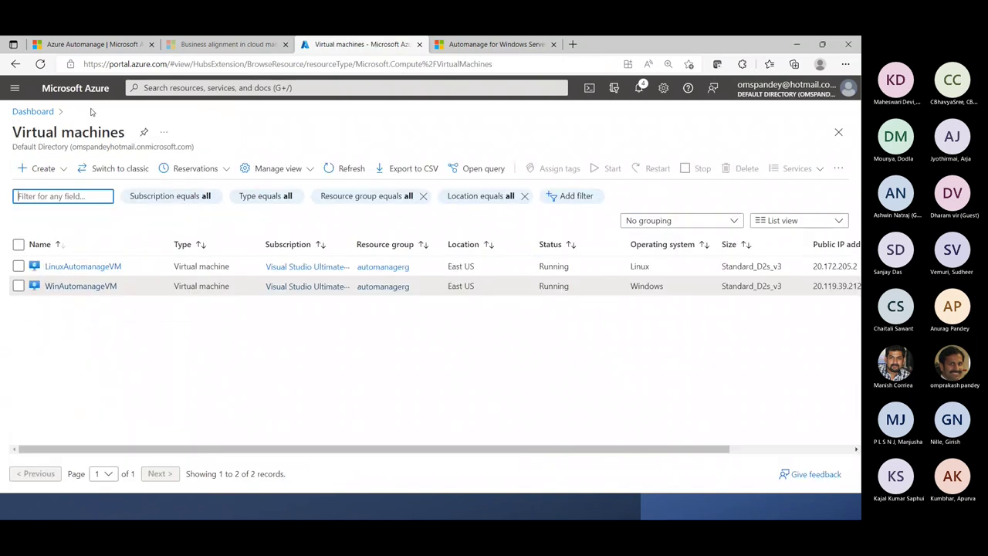
click(83, 267)
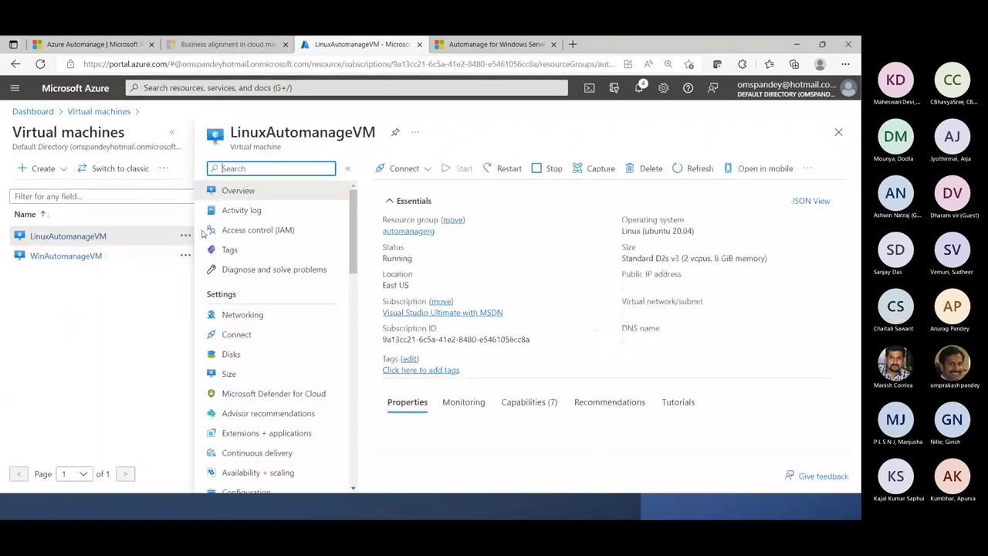
click(171, 131)
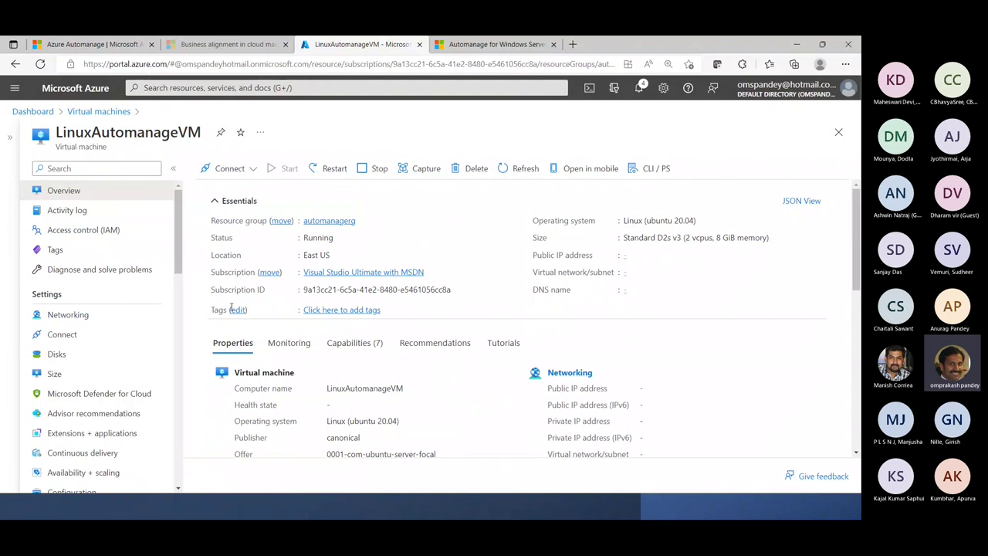
scroll(100, 408, down, 3)
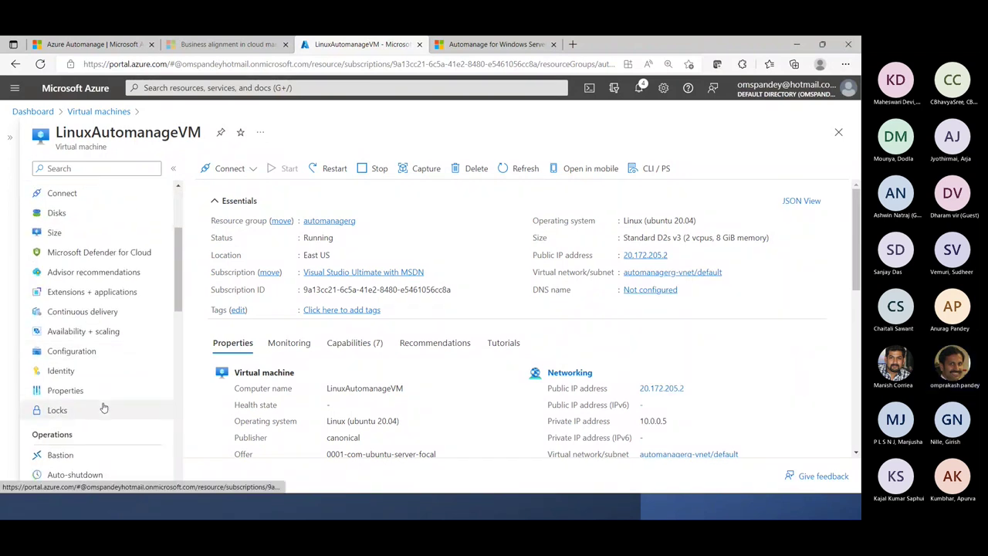
scroll(104, 408, down, 1)
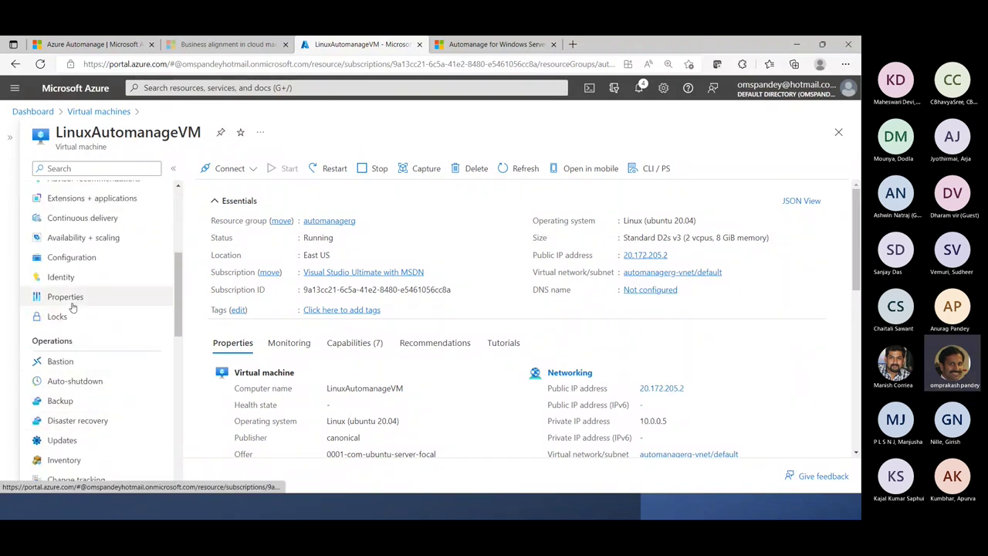
scroll(72, 325, down, 1)
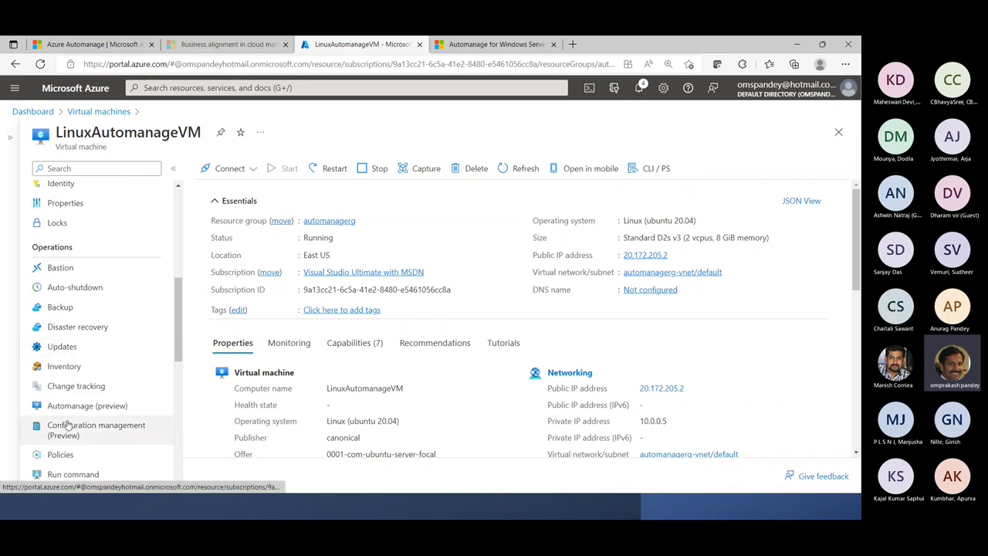
click(69, 407)
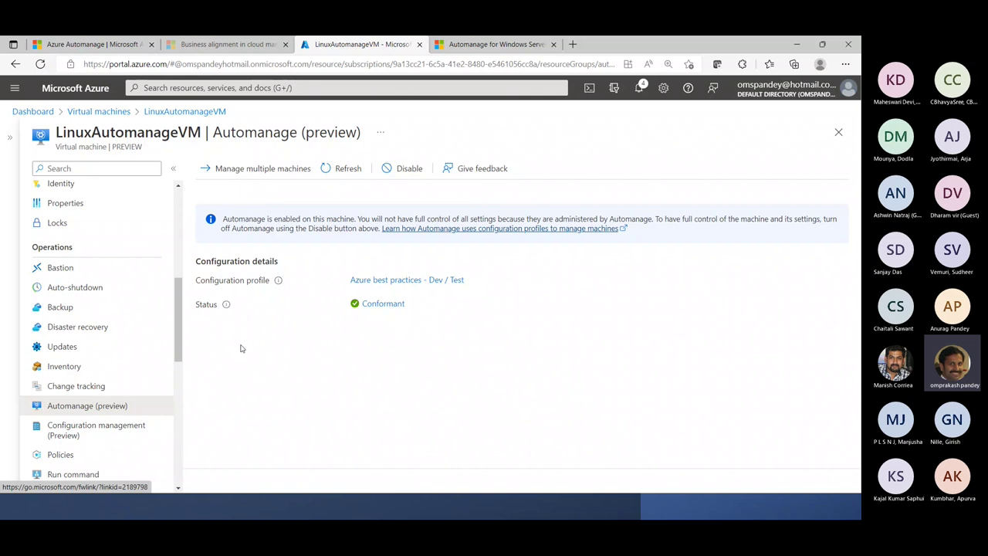
In the slide show, advance from Azure Automanage for Linux to the Dev / Test profile slide, then return
key(alt+Tab)
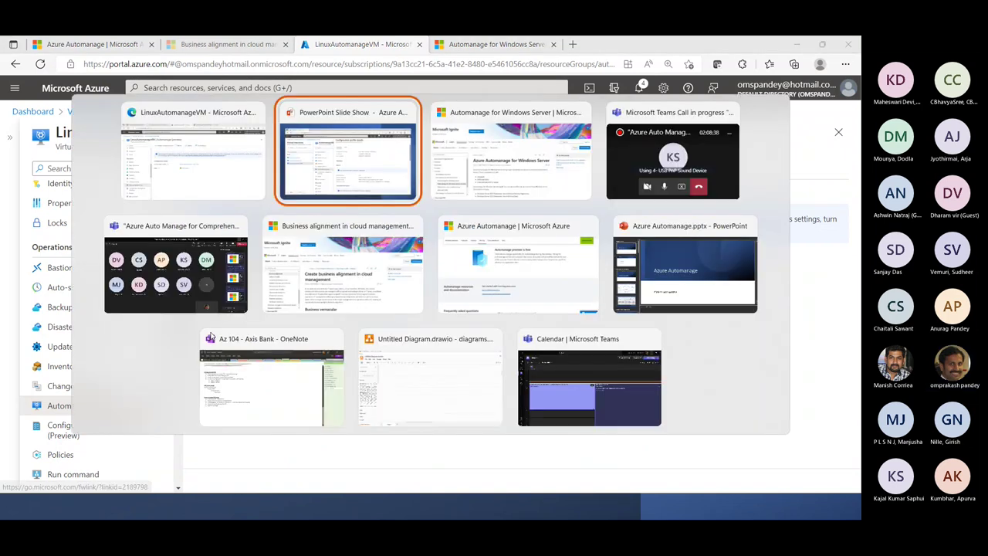
key(alt+Tab)
key(alt+Tab)
key(alt+Tab)
key(alt+Tab)
key(alt+Tab)
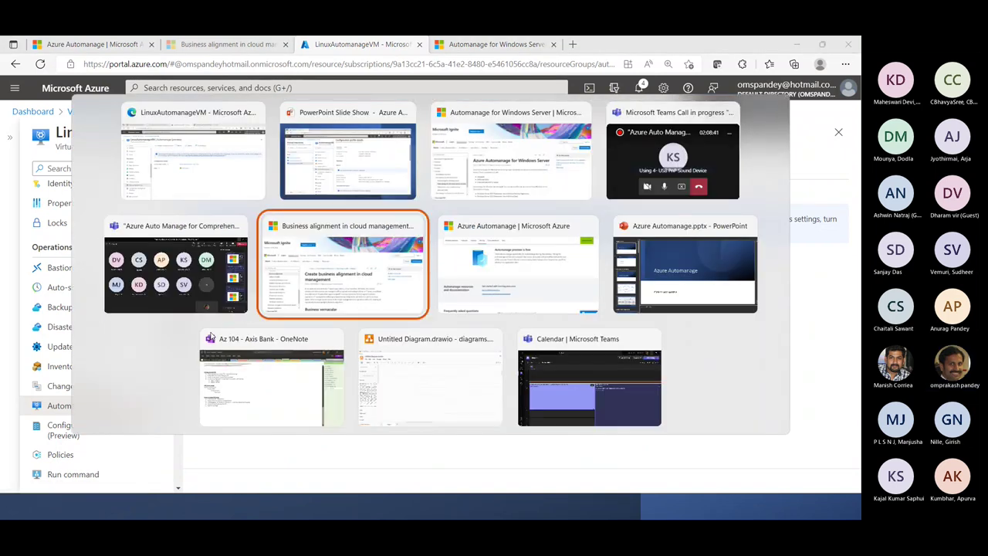
key(alt+Tab)
key(alt+Tab)
key(alt+Tab)
key(alt+Tab)
key(alt+Tab)
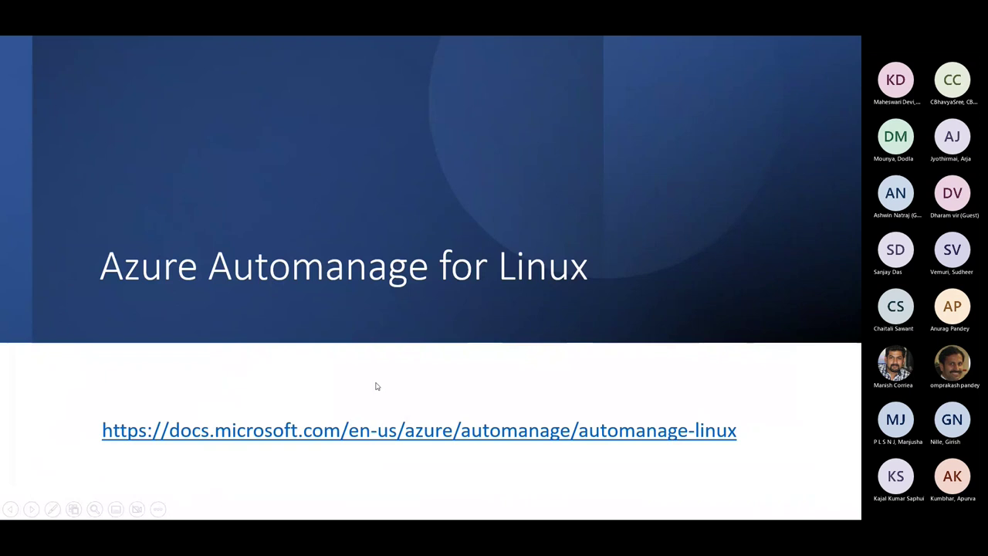
click(377, 386)
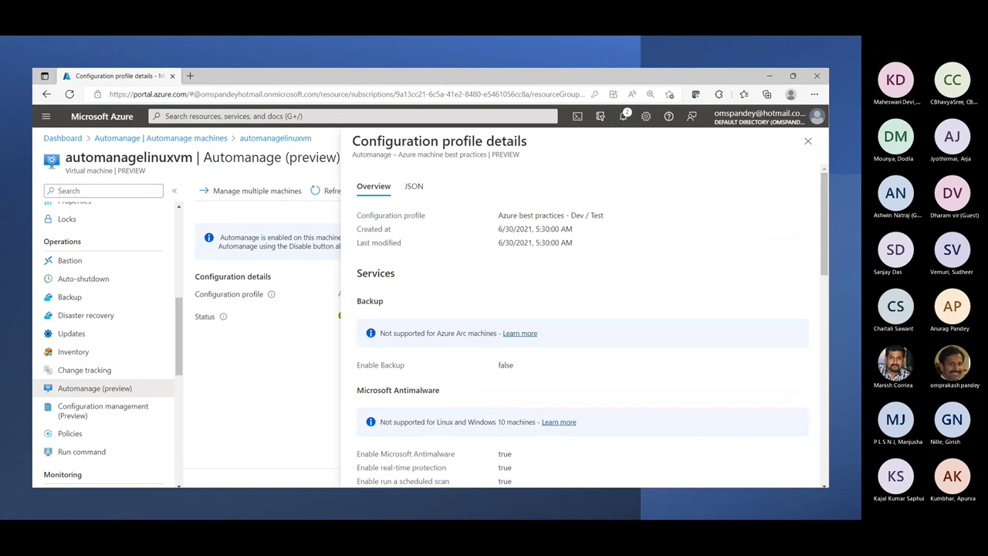
key(alt+Tab)
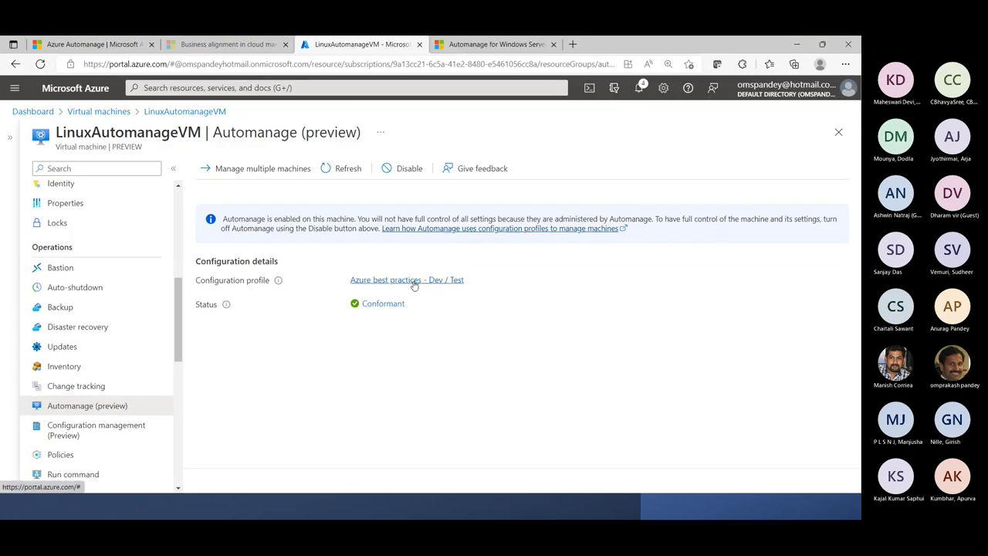
Review the Conformant status report as JSON, highlighting the ChangeTrackingDataTypeConfiguration_Software and WindowsServices entries
click(391, 305)
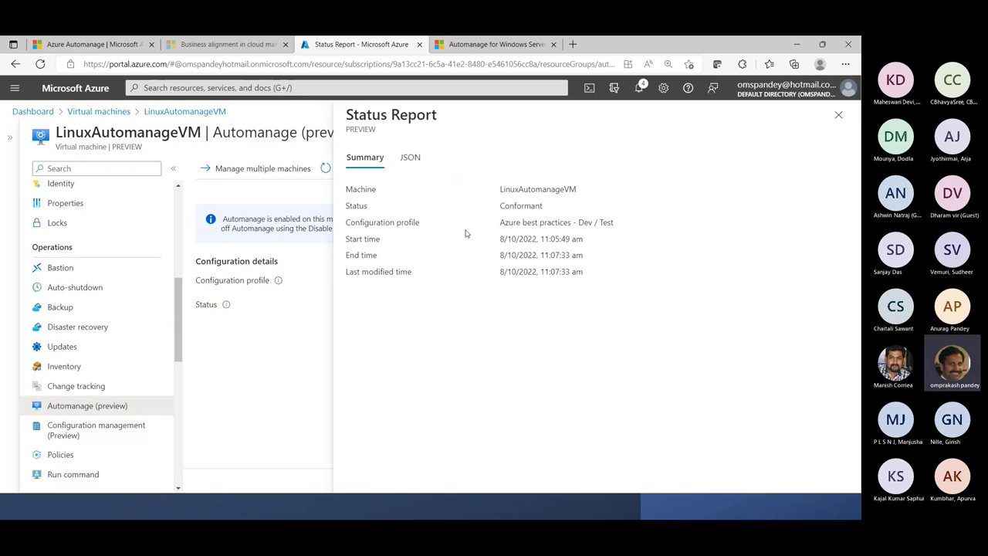
click(411, 158)
scroll(569, 371, down, 1)
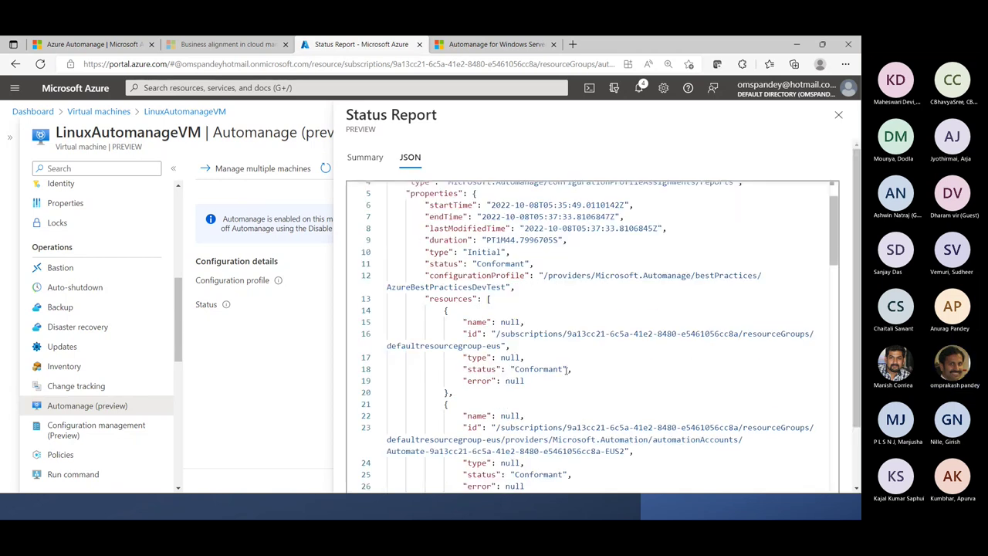
scroll(570, 371, down, 7)
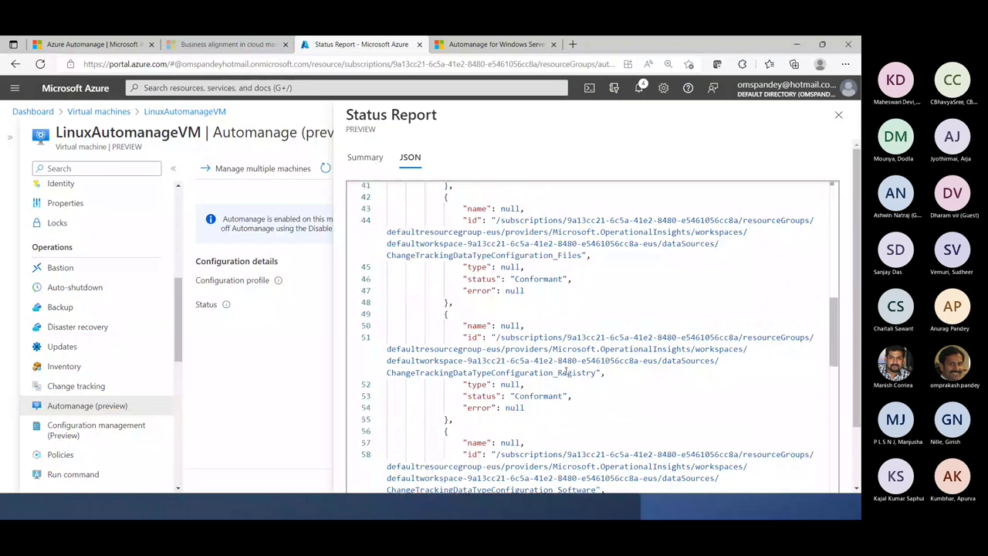
scroll(568, 372, down, 1)
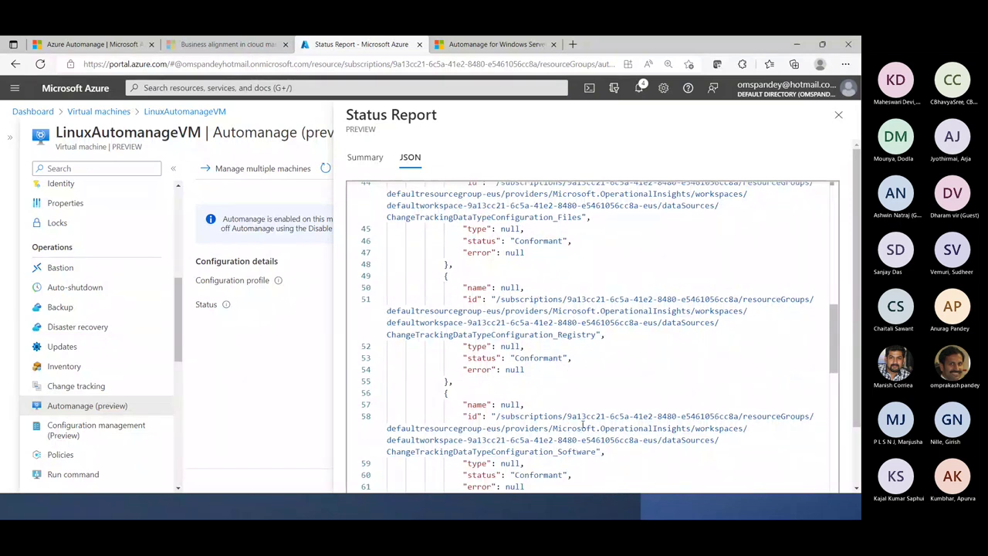
scroll(585, 423, down, 3)
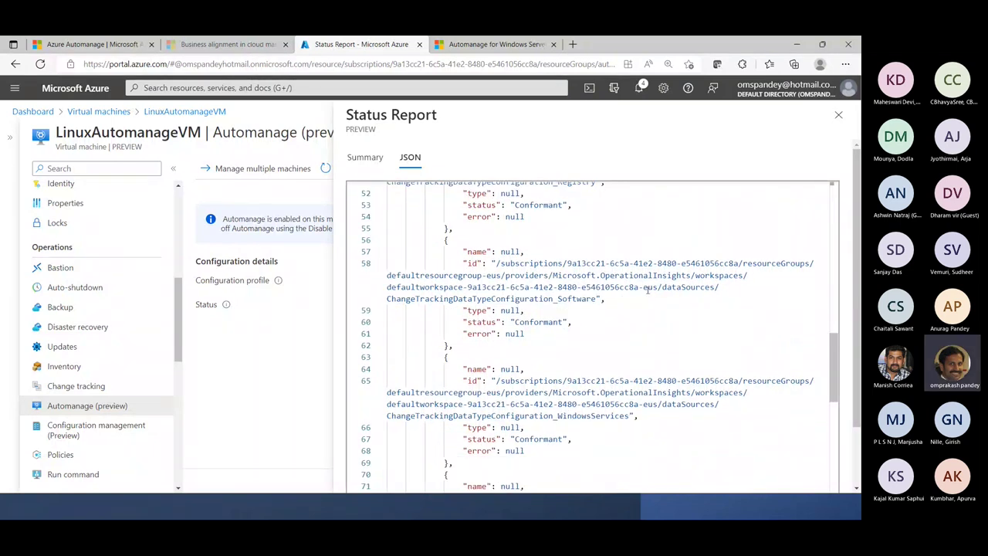
drag(387, 303, 581, 299)
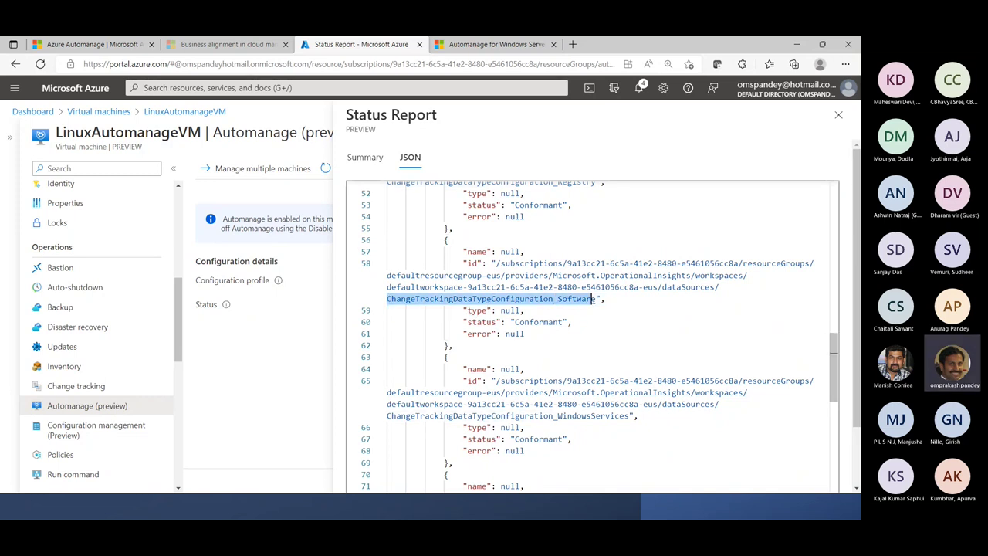
drag(391, 417, 635, 416)
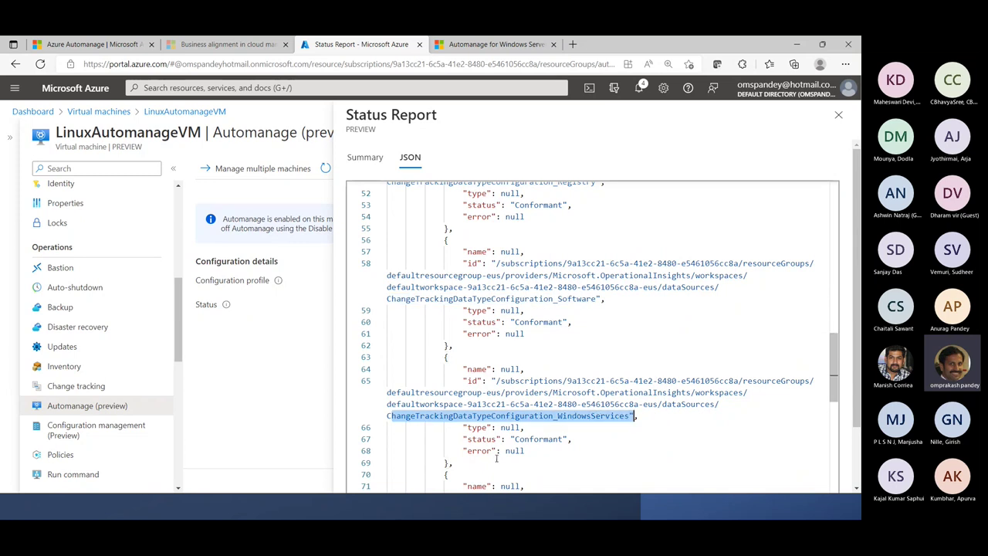
scroll(497, 459, down, 5)
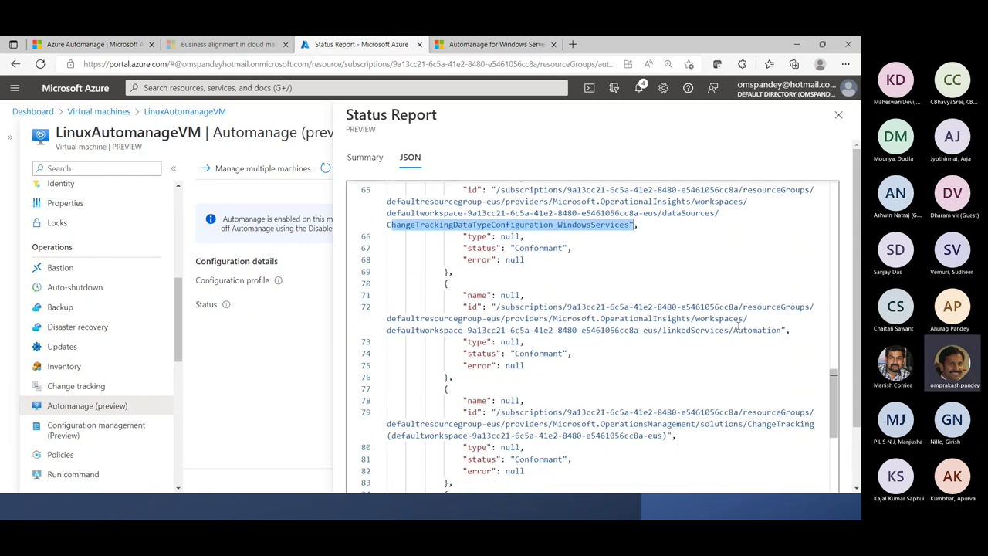
scroll(727, 363, down, 10)
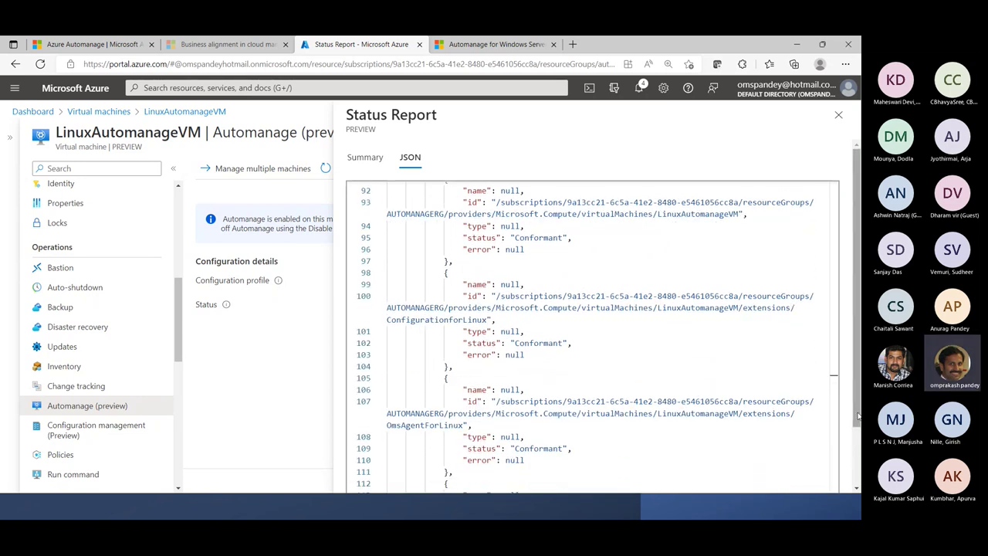
scroll(855, 421, down, 2)
scroll(548, 374, down, 5)
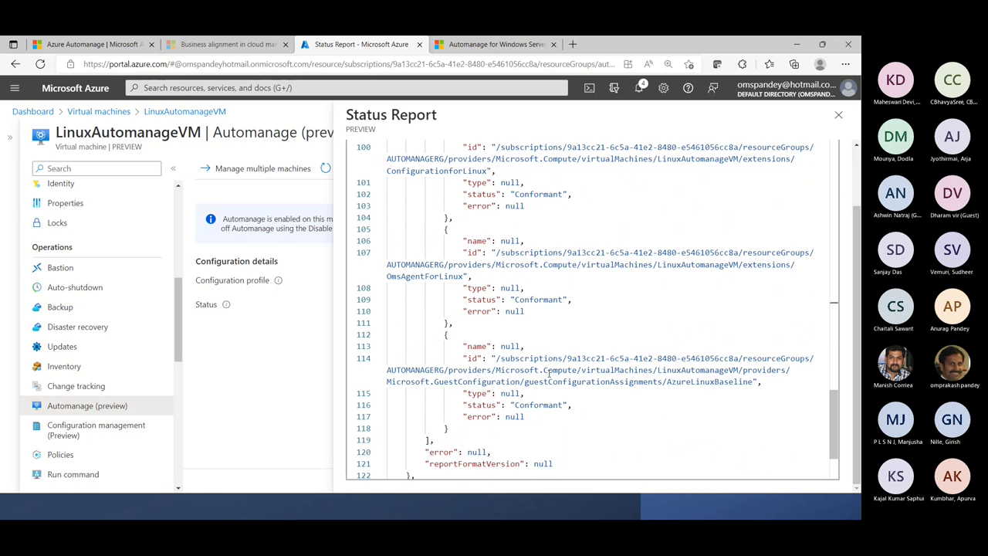
scroll(548, 374, up, 20)
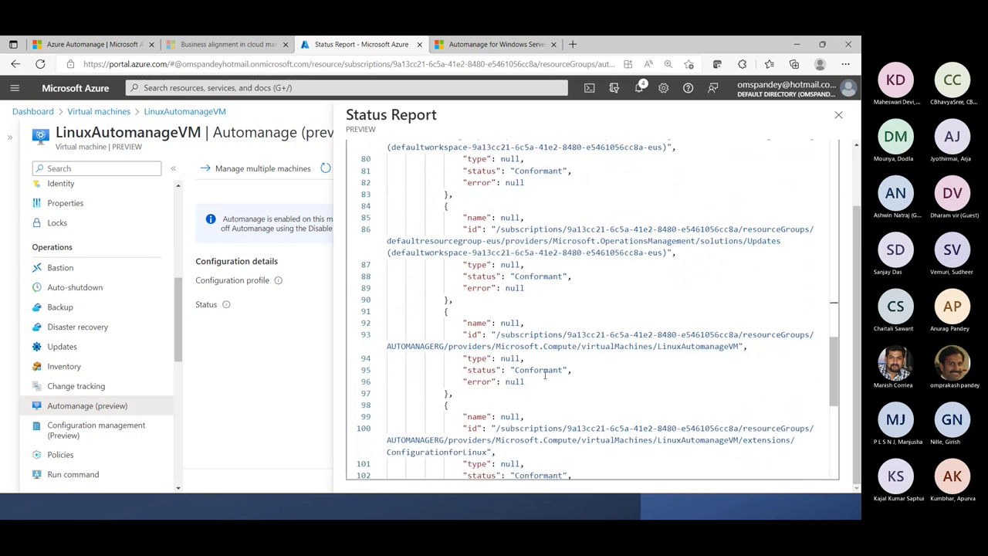
scroll(544, 375, up, 12)
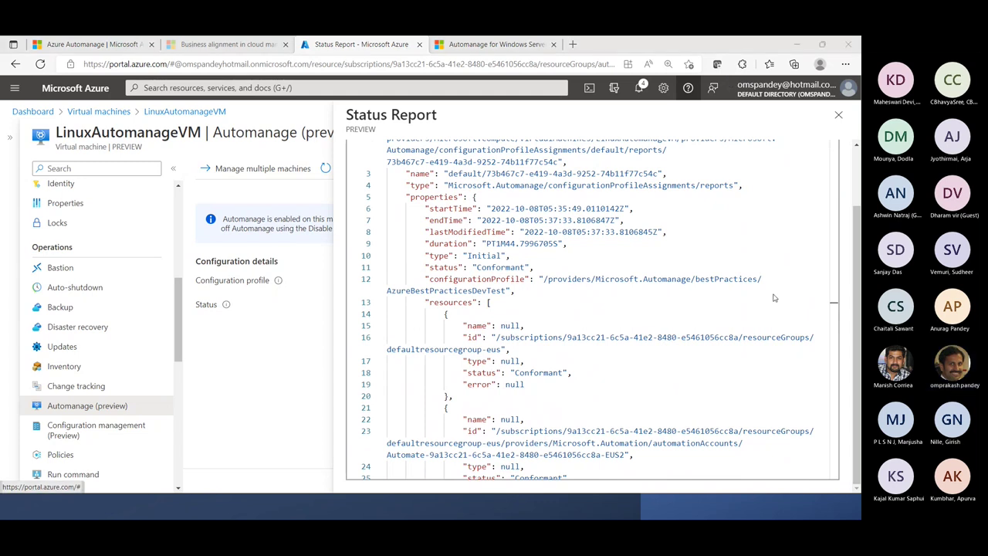
Close the status report and open the 'Azure best practices - Dev / Test' profile details
click(838, 117)
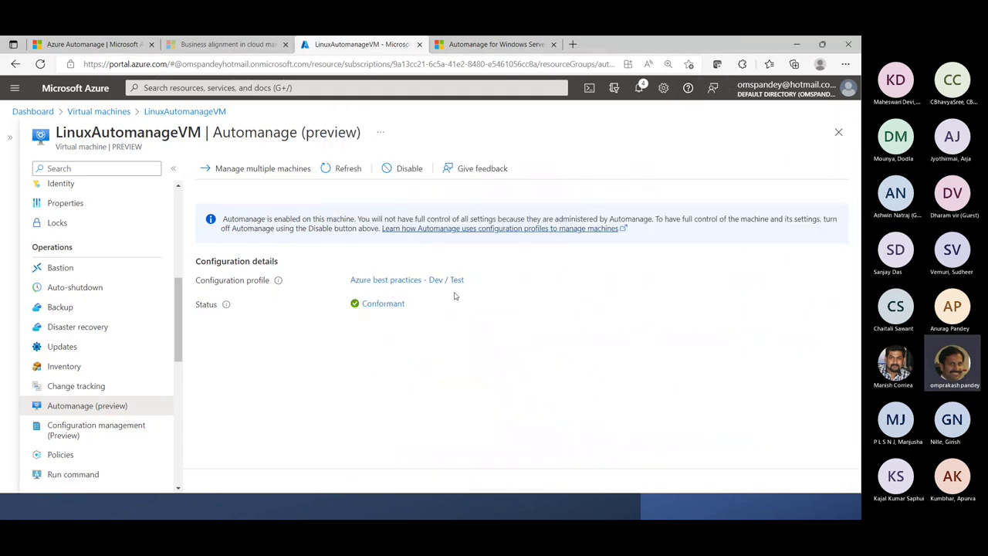
click(383, 303)
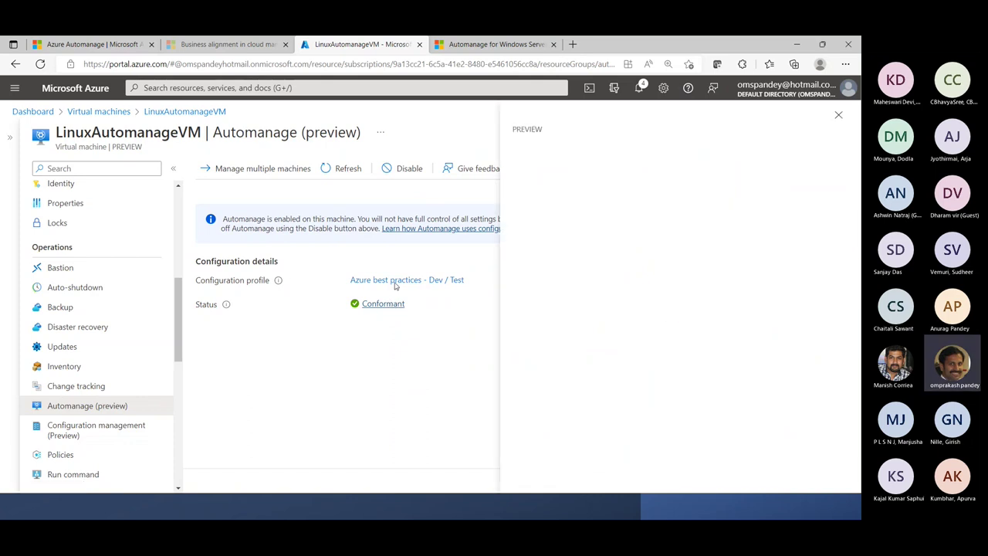
click(839, 116)
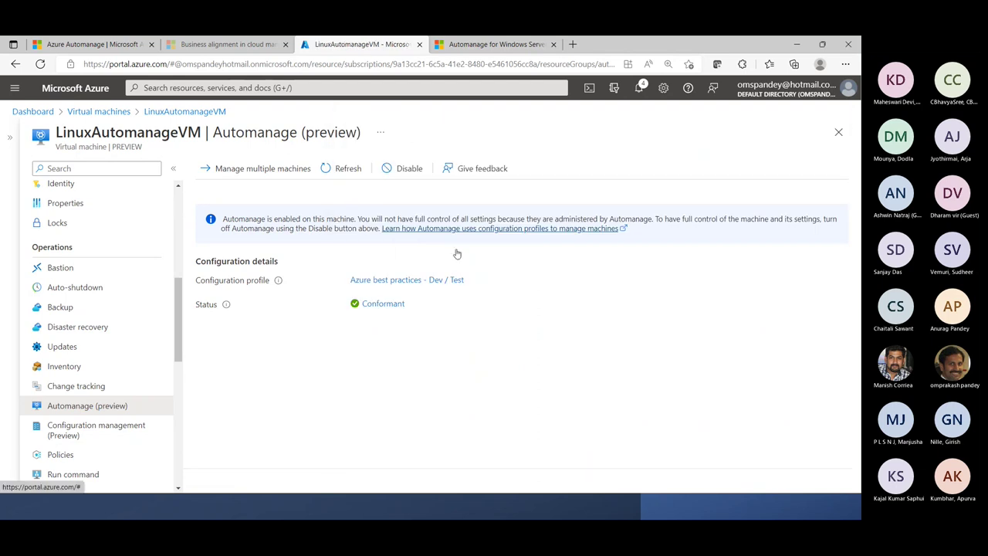
click(414, 281)
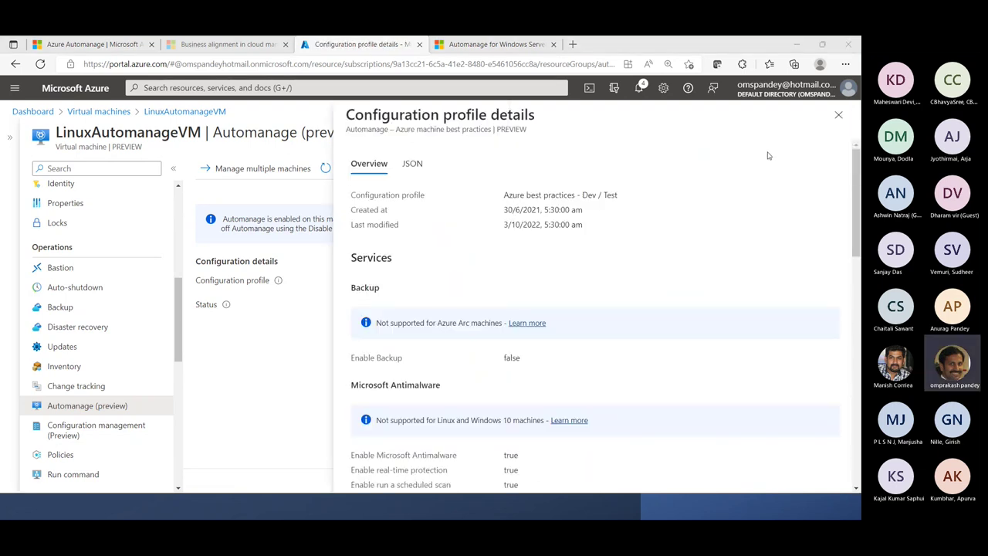
Review the Dev / Test profile's Overview and JSON views, then close the profile details pane
scroll(592, 349, down, 3)
scroll(592, 349, down, 8)
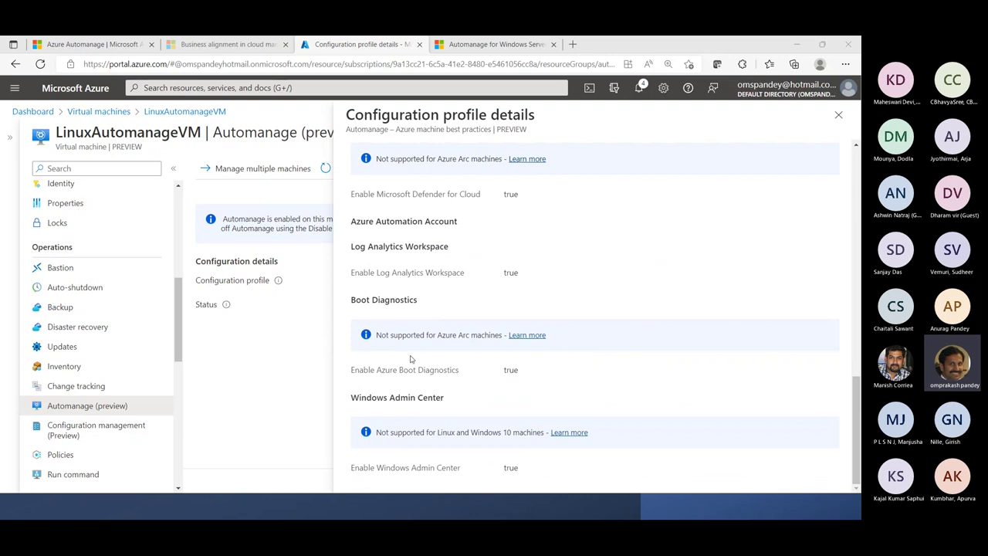
scroll(400, 281, up, 6)
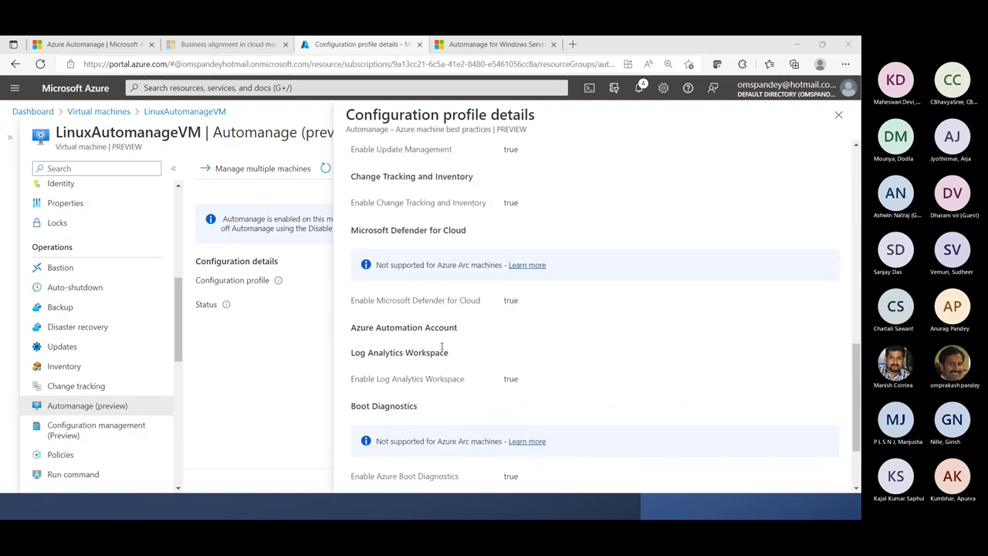
scroll(442, 346, up, 5)
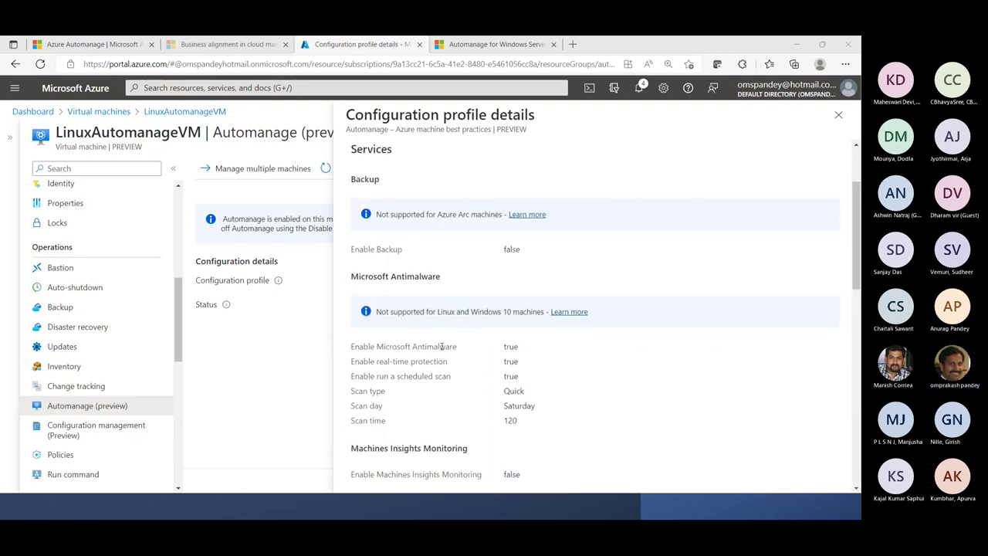
click(413, 166)
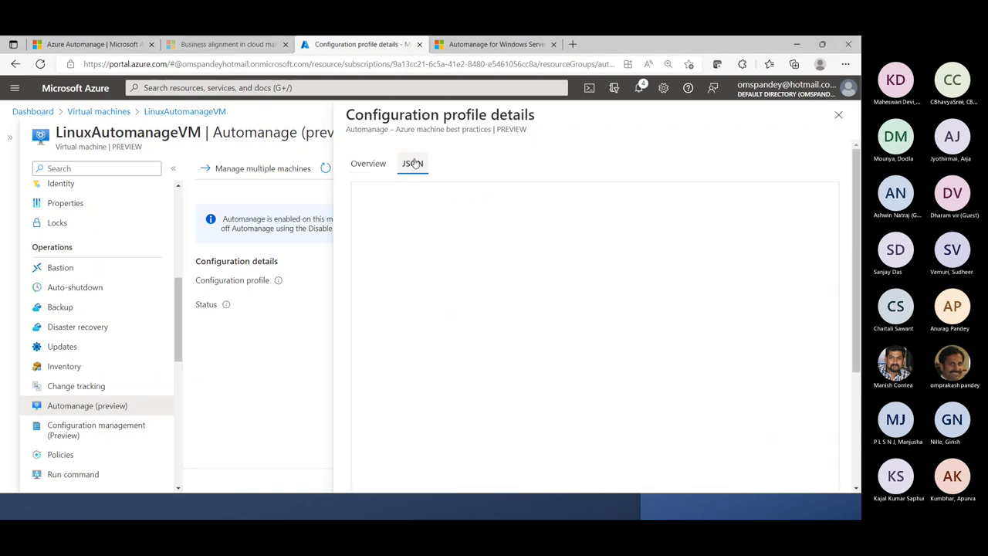
click(369, 166)
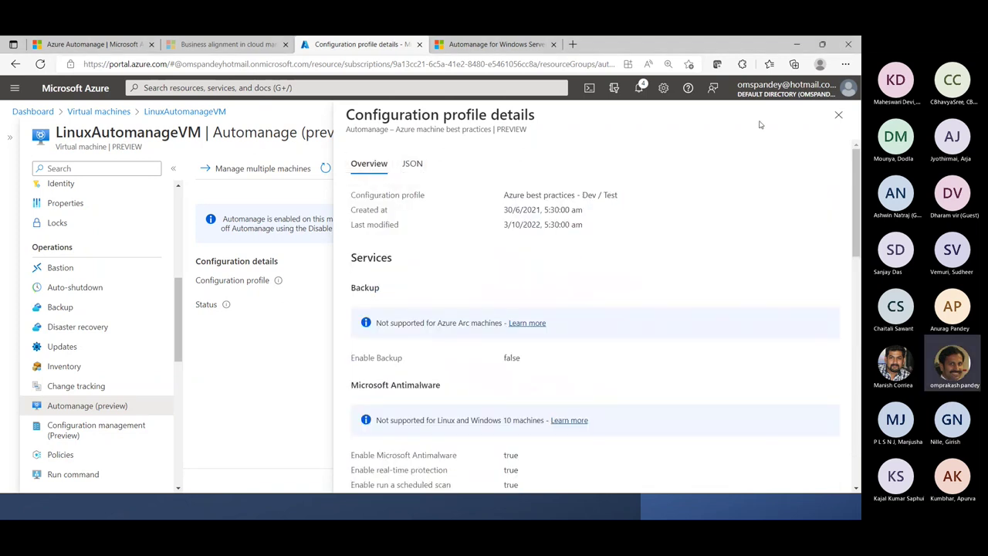
click(839, 115)
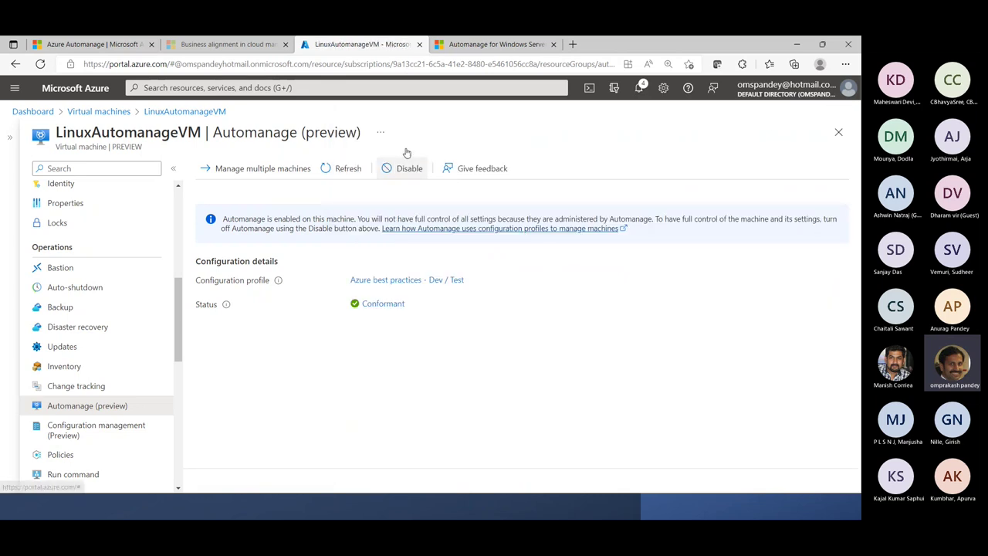
click(14, 87)
Browse All resources, scrolling through the 25 records including both Automanage VMs and Log Analytics workspaces
click(34, 210)
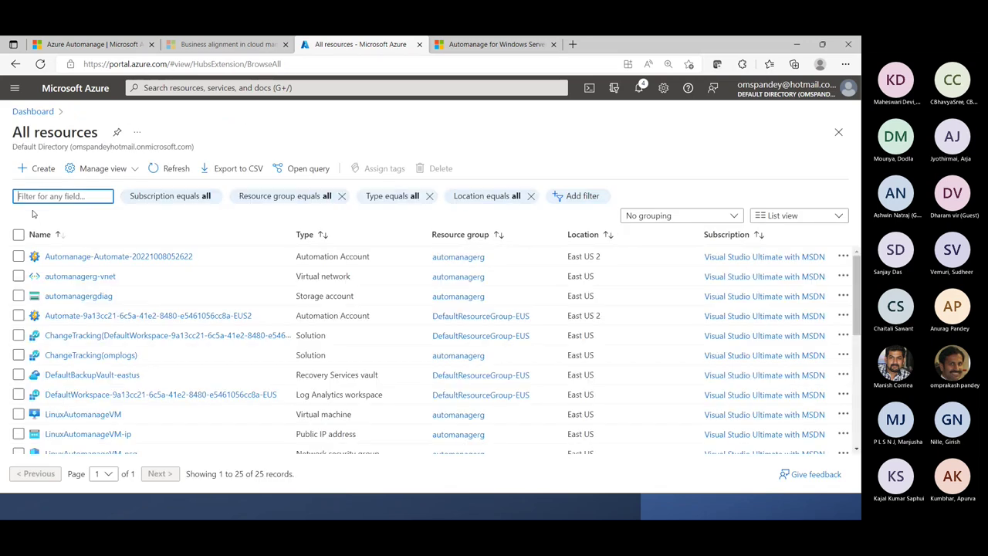
scroll(110, 386, down, 3)
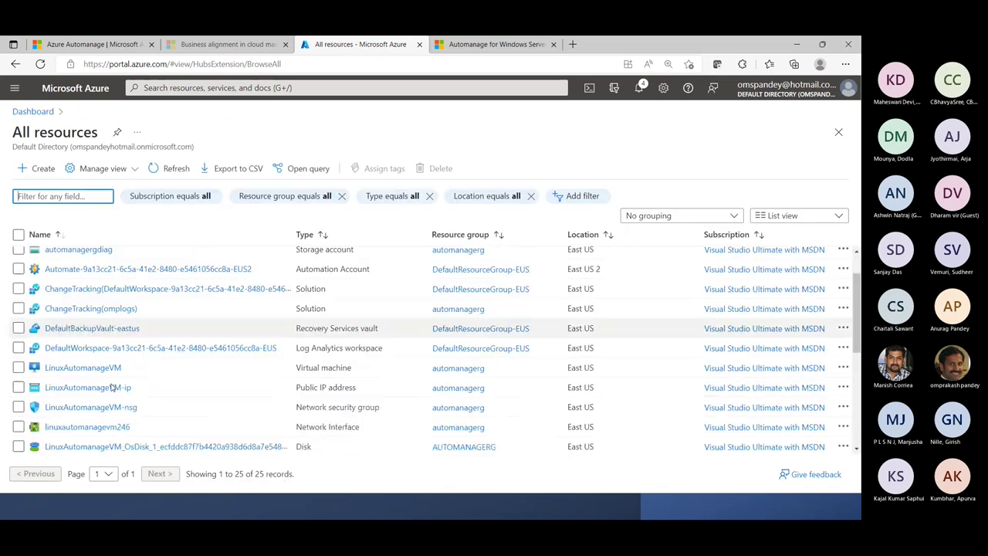
scroll(110, 386, down, 4)
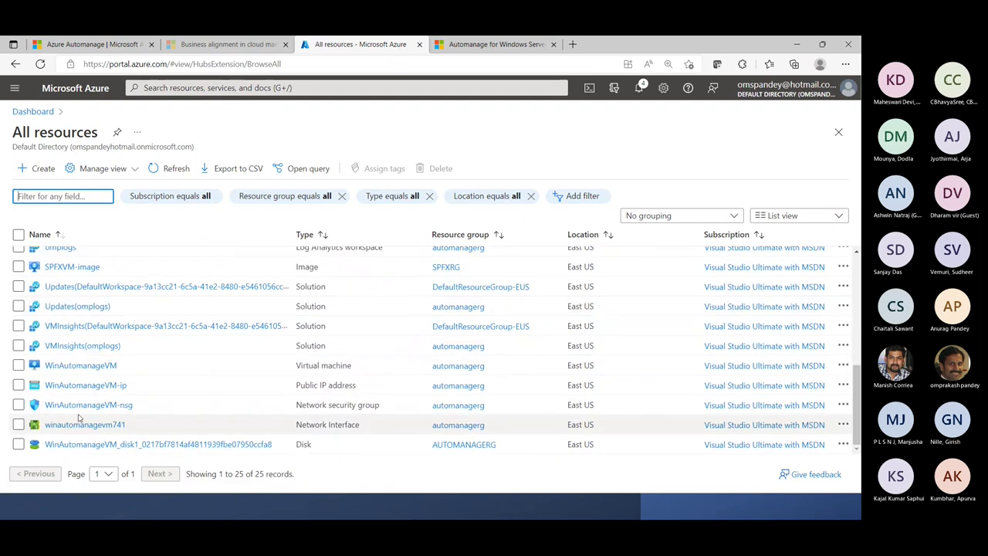
scroll(54, 376, up, 1)
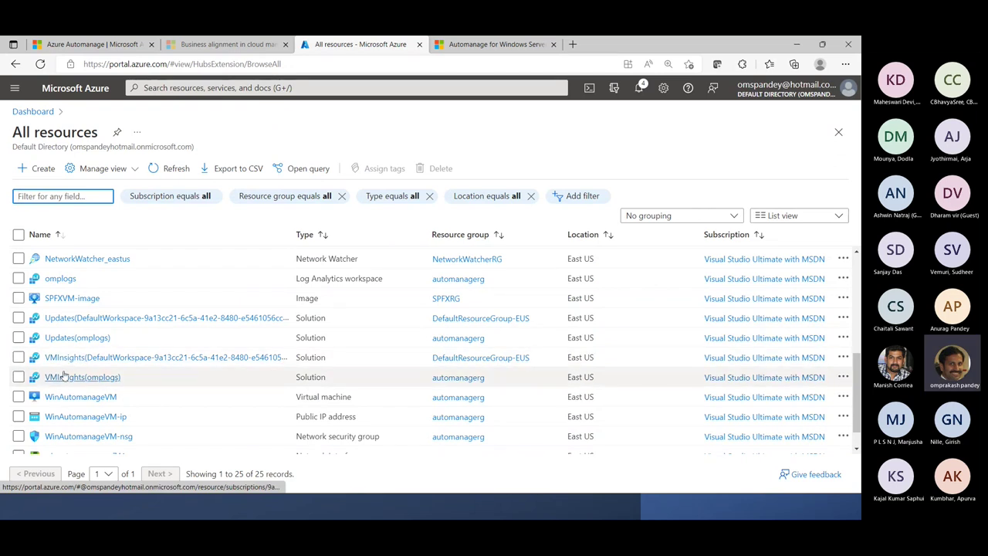
scroll(91, 369, up, 1)
scroll(91, 368, up, 1)
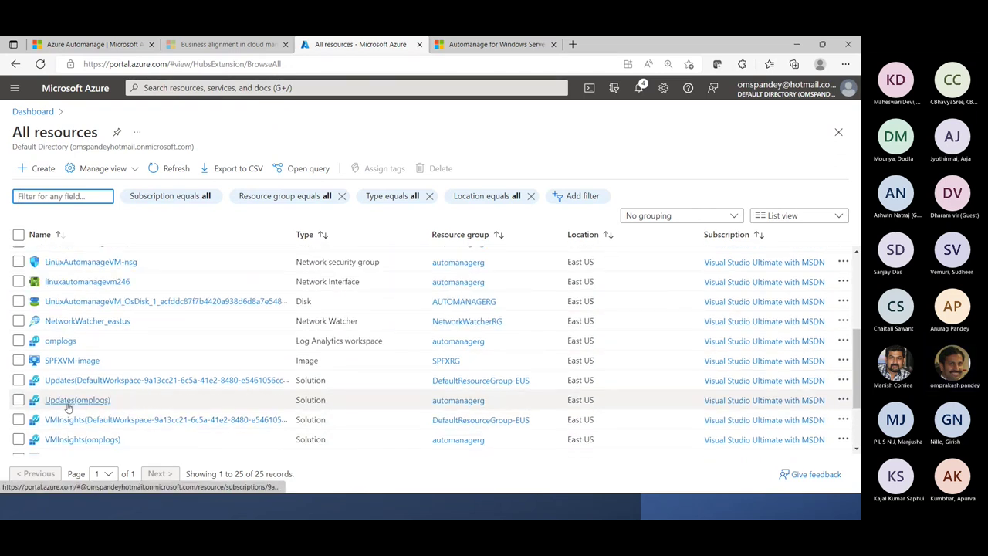
scroll(68, 394, up, 2)
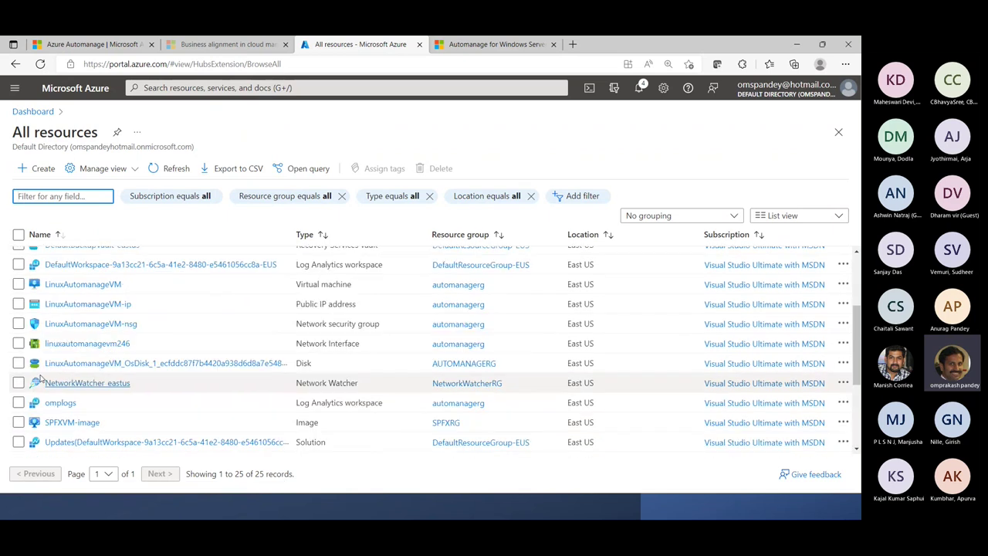
scroll(124, 382, up, 3)
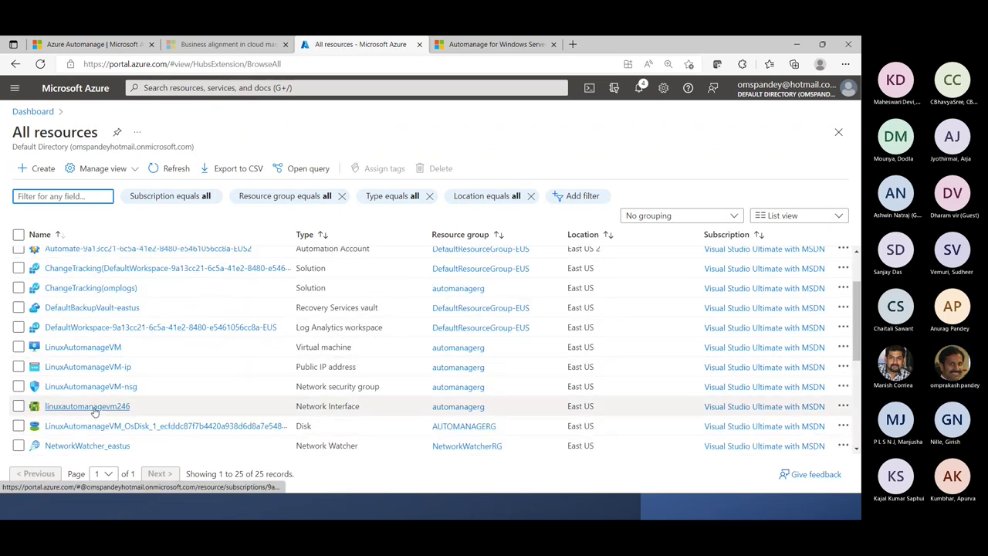
scroll(93, 405, up, 3)
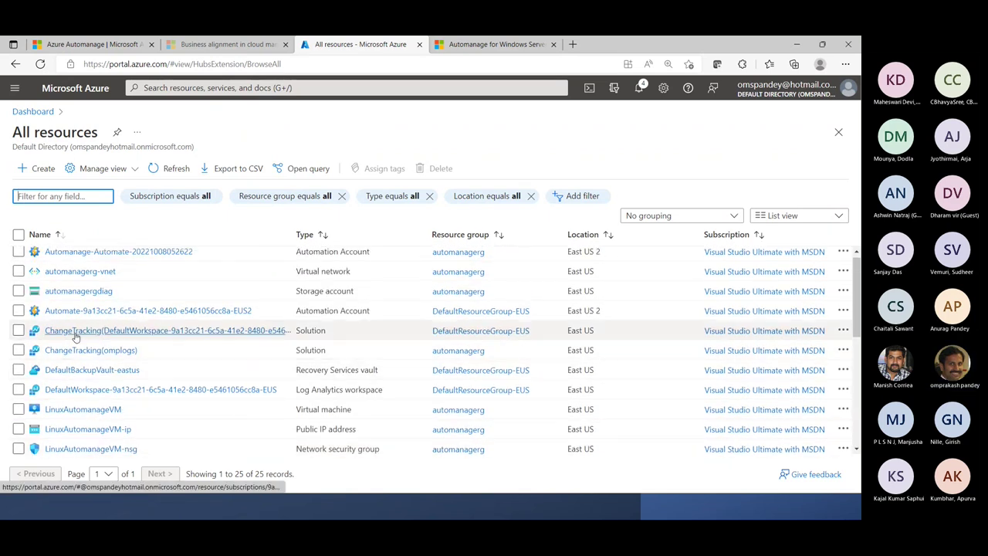
scroll(70, 374, up, 1)
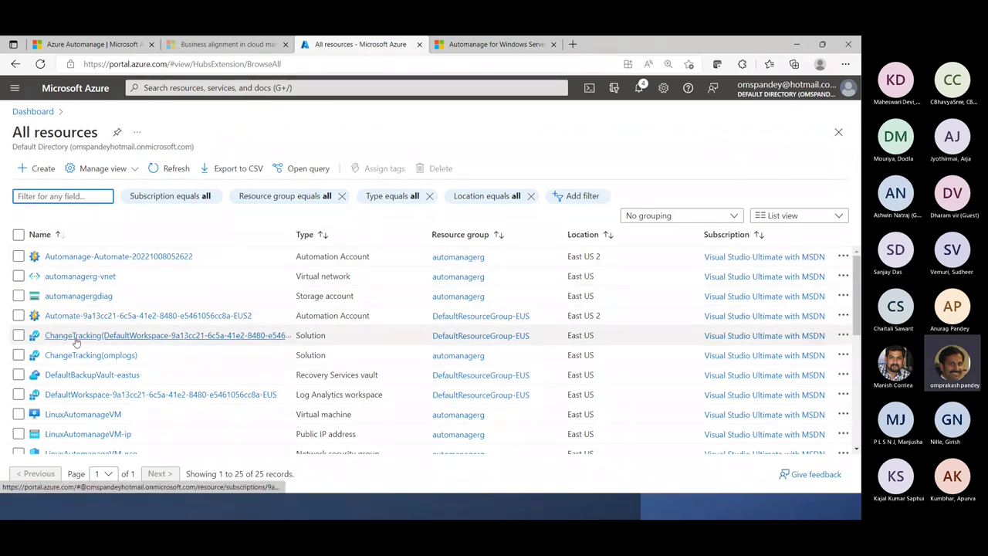
scroll(85, 369, down, 2)
scroll(85, 369, down, 2)
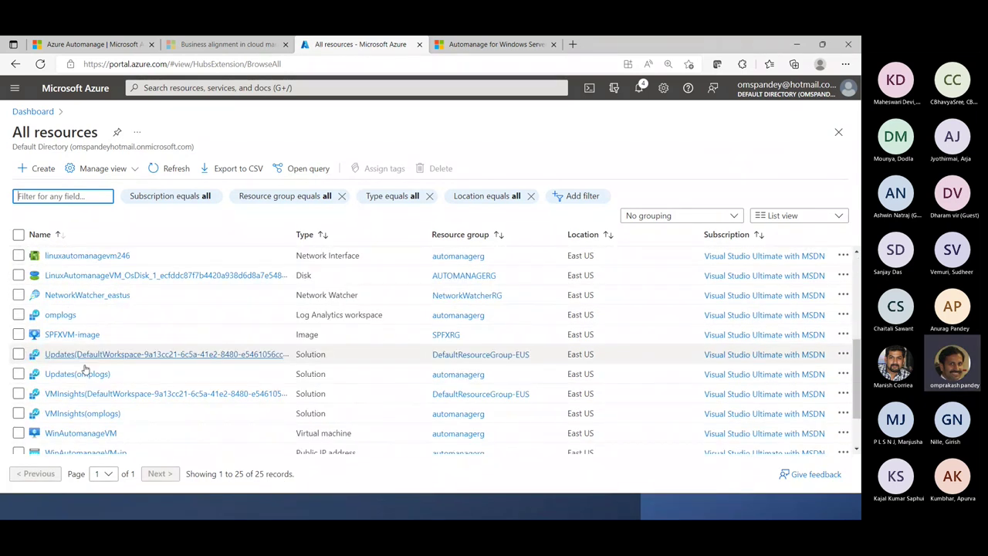
scroll(85, 369, down, 1)
scroll(85, 369, up, 5)
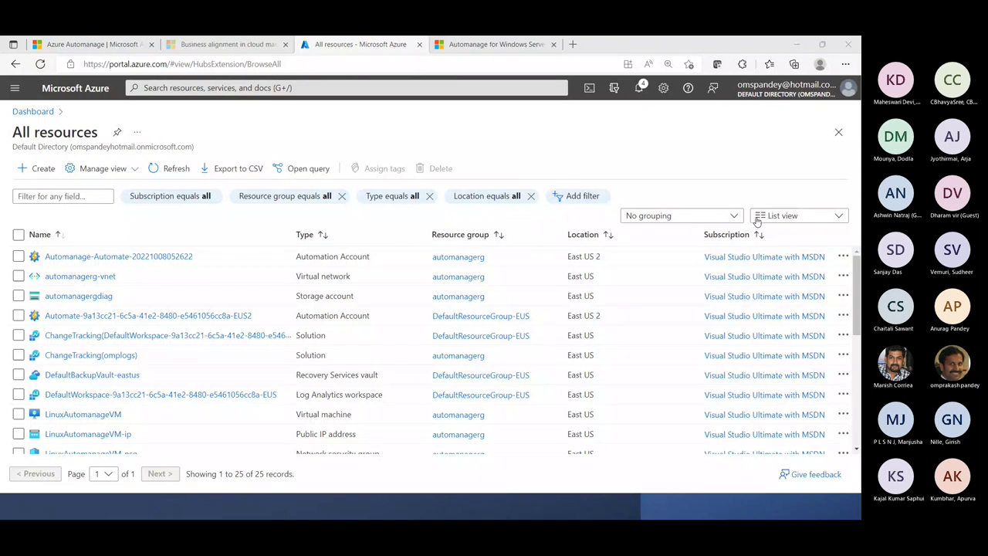
key(alt+Tab)
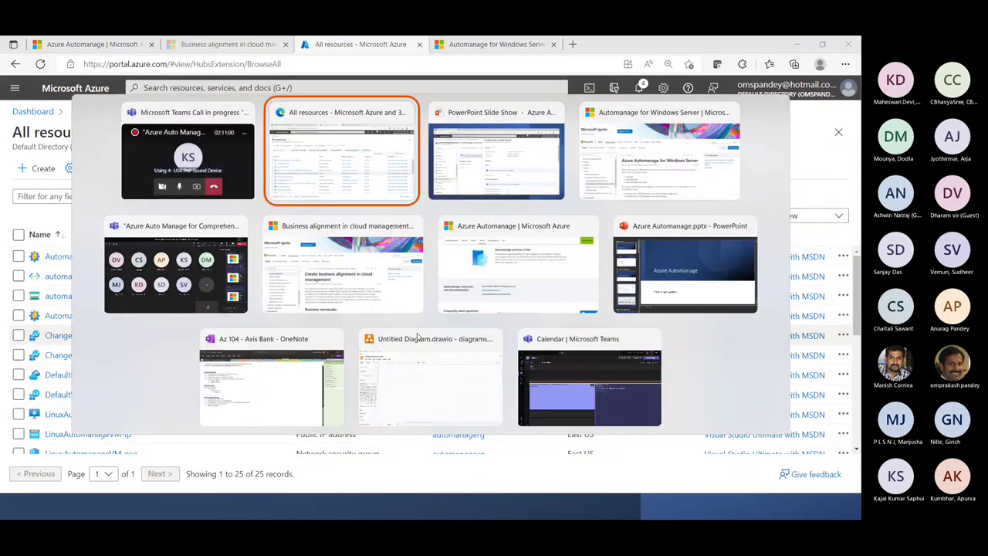
Present the automanagelinuxvm configuration profile details slide in PowerPoint, then switch back
key(alt+Tab)
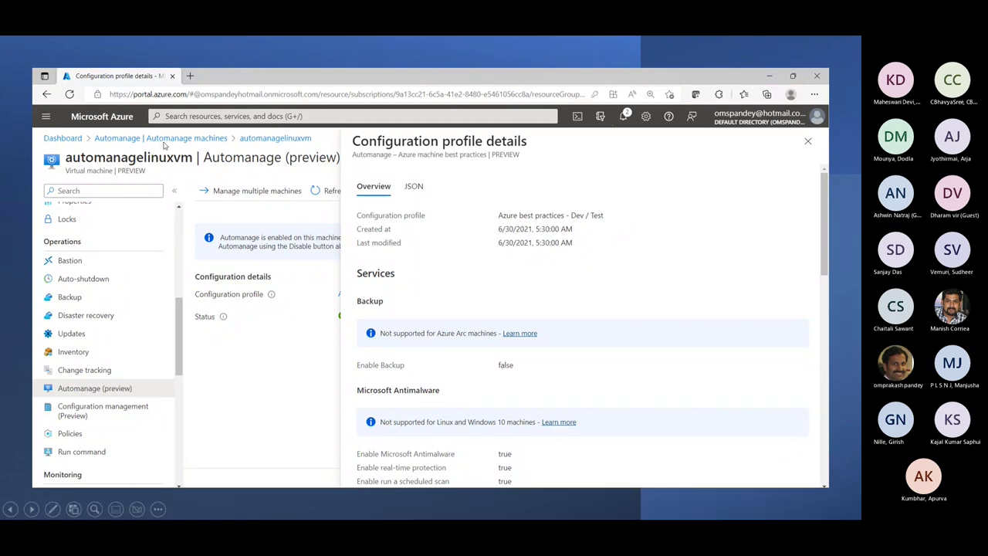
key(alt+Tab)
key(alt+Tab)
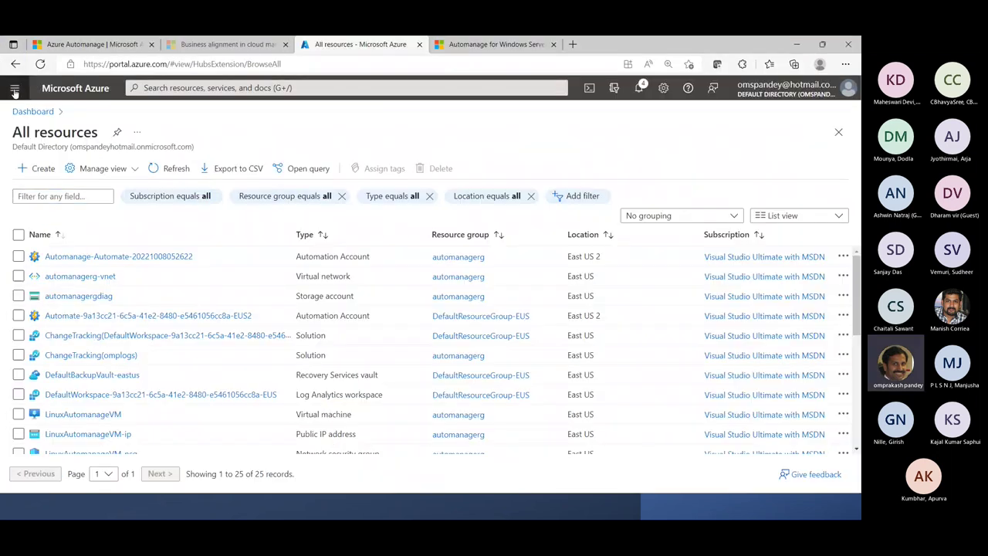
Go to Virtual machines, open LinuxAutomanageVM and list its Extensions + applications
click(14, 87)
click(48, 368)
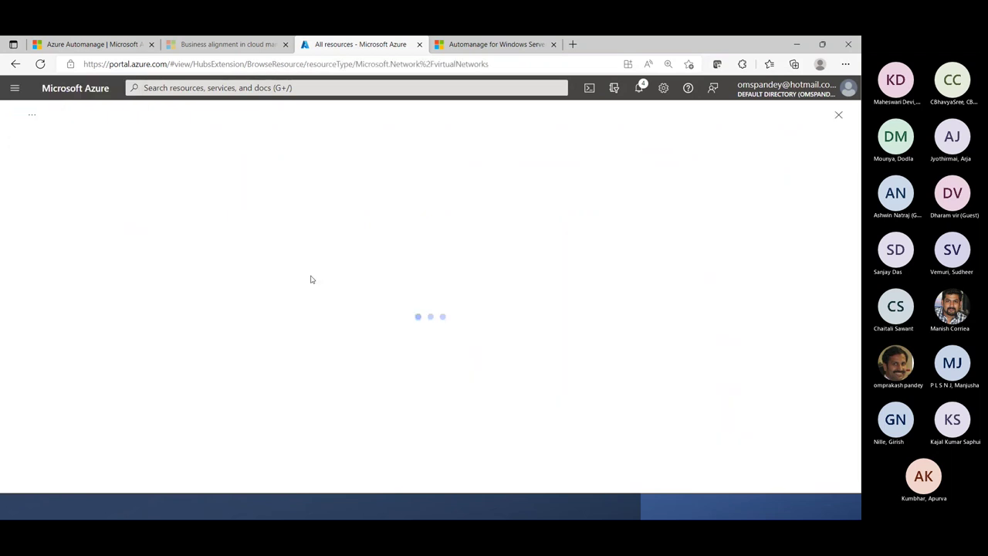
click(14, 87)
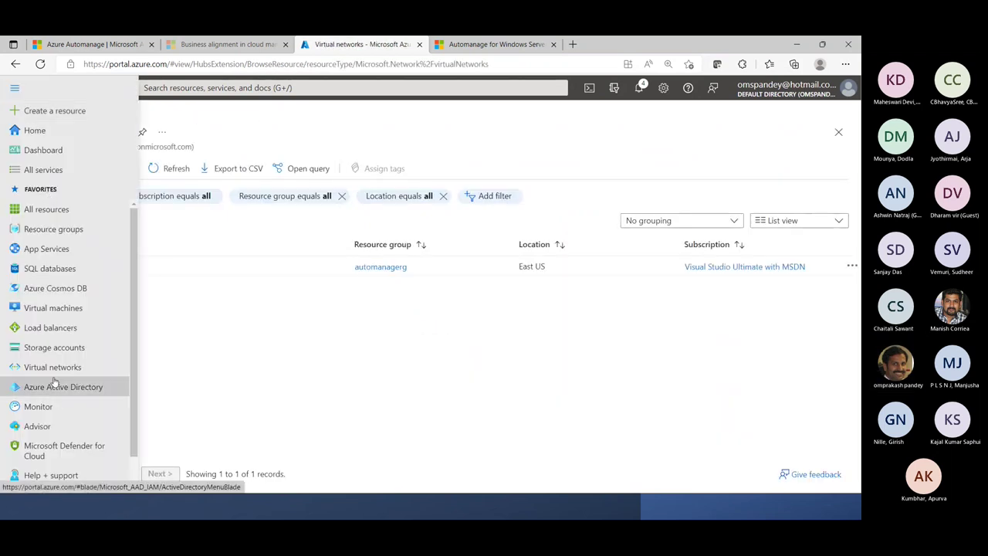
click(43, 306)
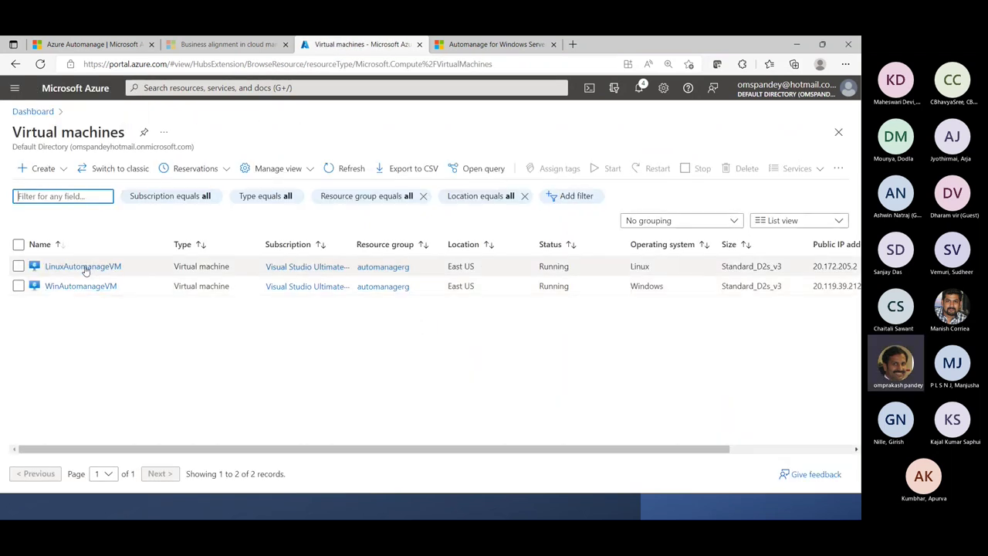
click(76, 266)
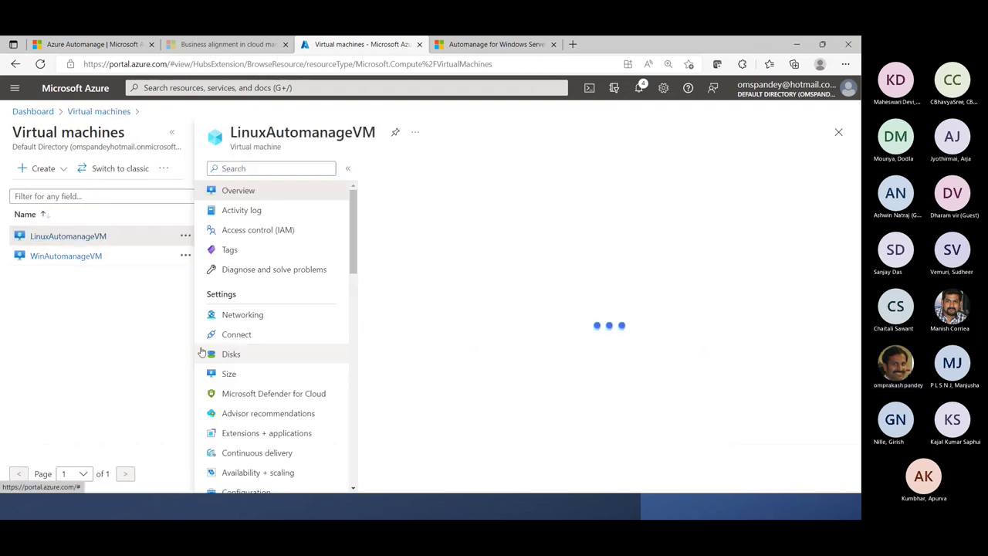
scroll(236, 406, down, 1)
click(254, 341)
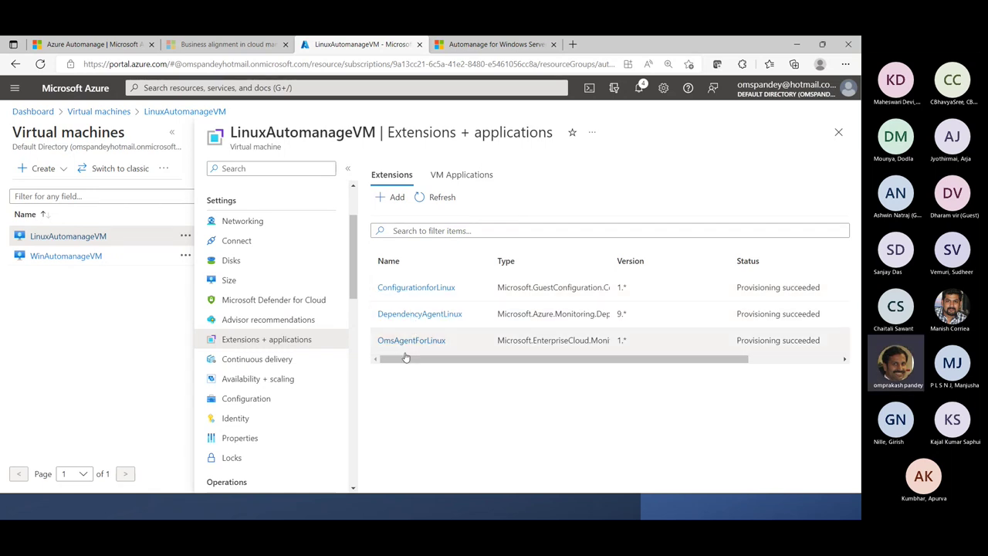
click(85, 258)
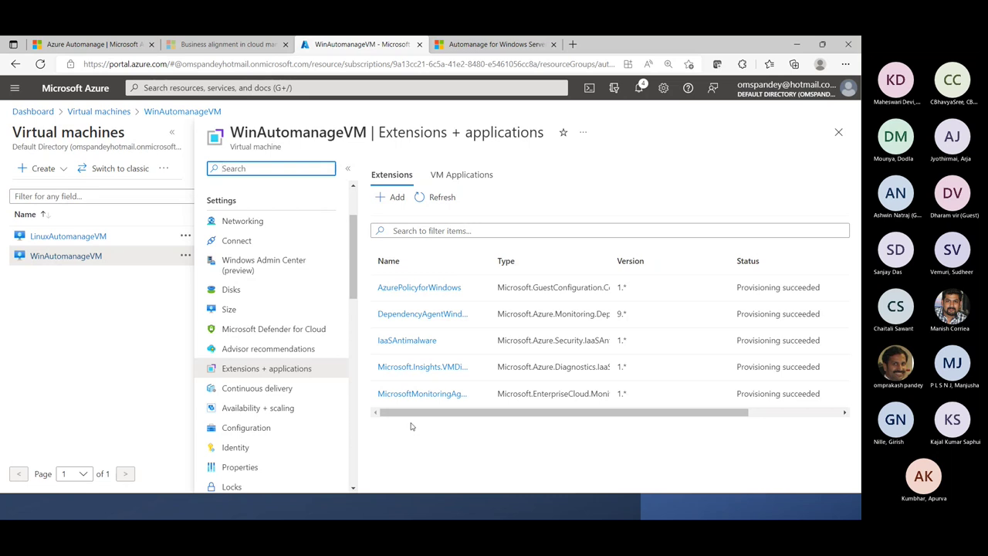
Widen the Name column so WinAutomanageVM's extension names like MicrosoftMonitoringAgent are fully readable
drag(485, 256, 560, 263)
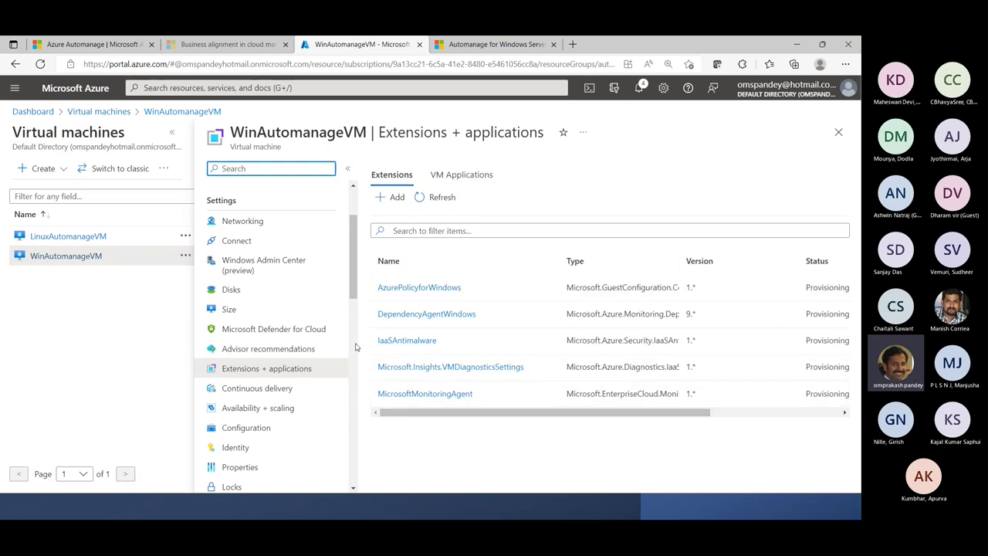
Show LinuxAutomanageVM's three extensions with a widened Name column, then return to WinAutomanageVM's
click(86, 242)
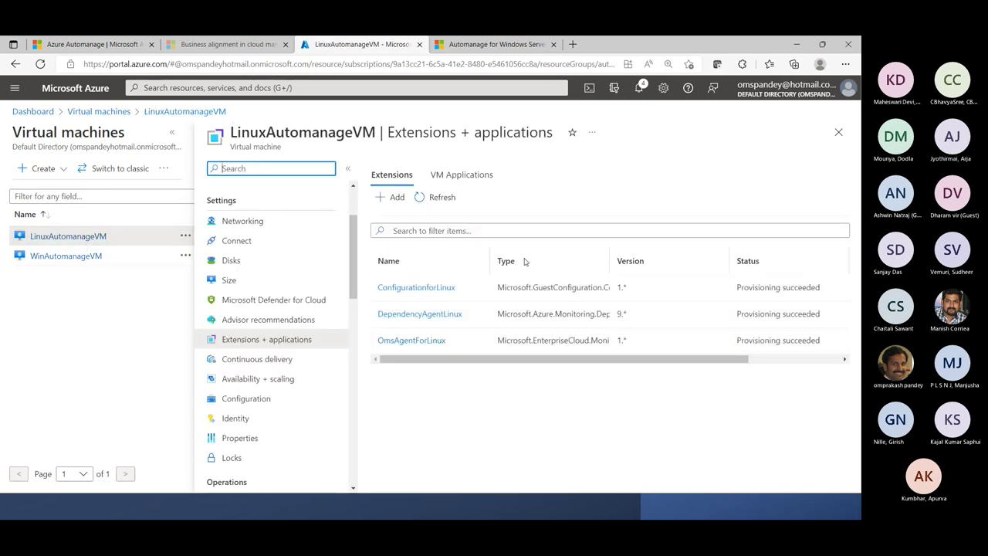
drag(490, 261, 554, 263)
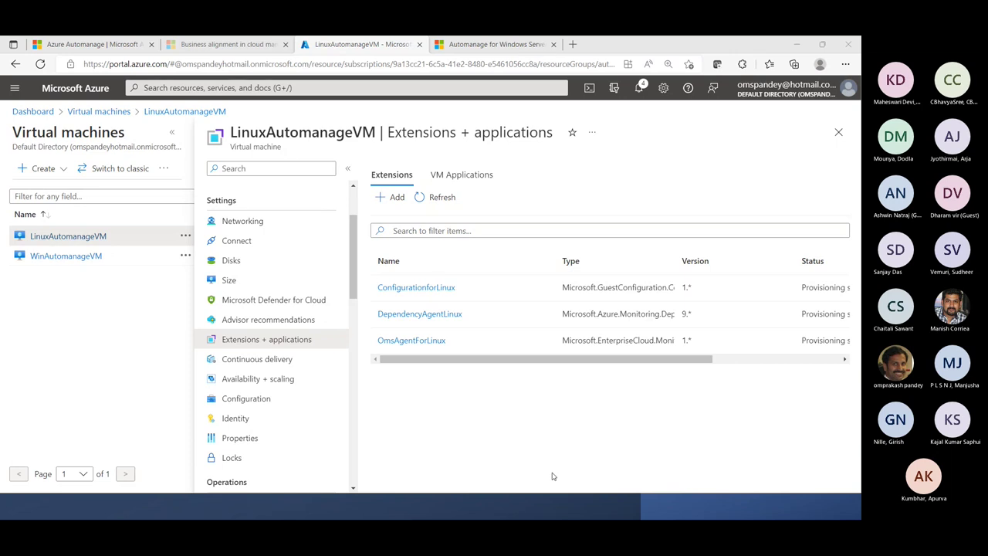
click(80, 263)
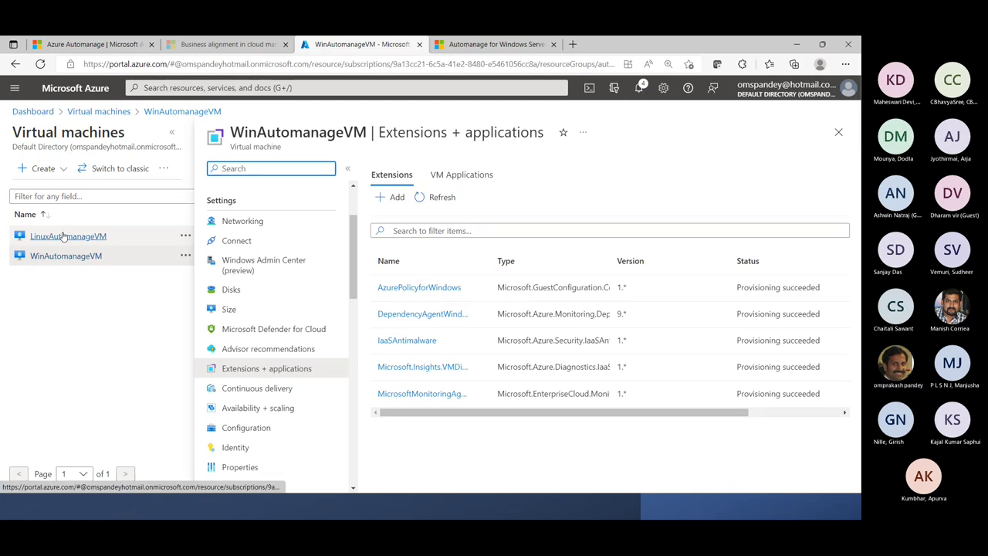
drag(489, 263, 537, 265)
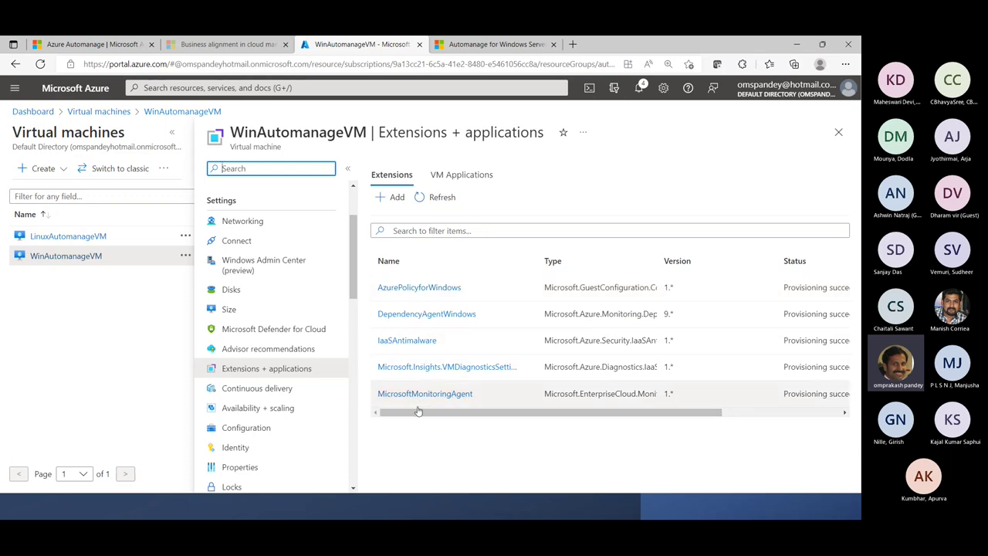
click(64, 237)
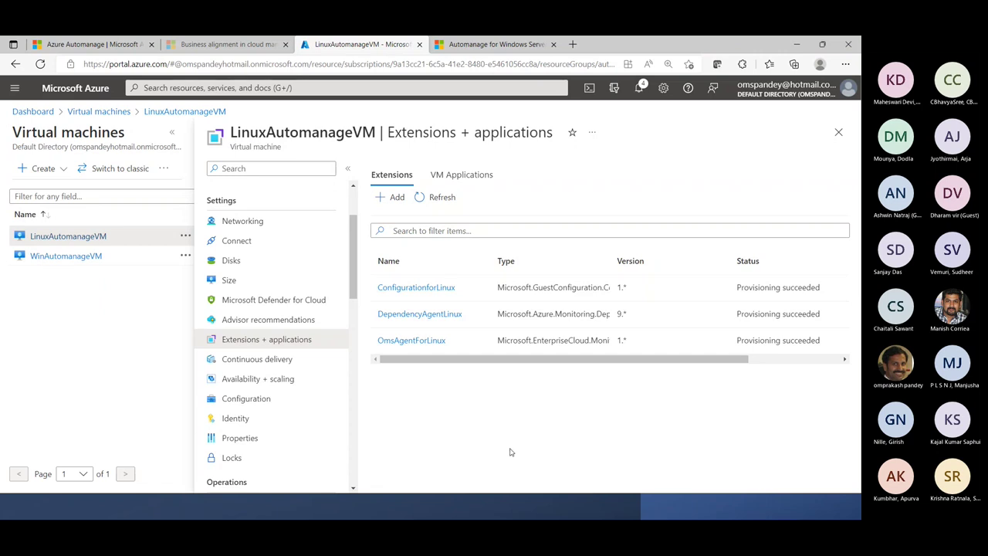
Show the profile details slide, then open LinuxAutomanageVM's Overview page in the portal
key(alt+Tab)
key(alt+Tab)
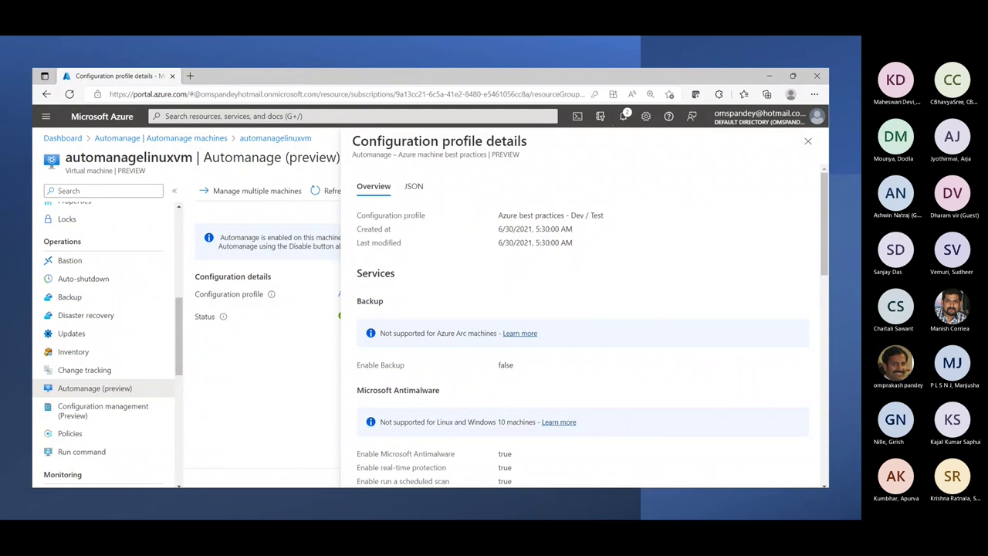
key(alt+Tab)
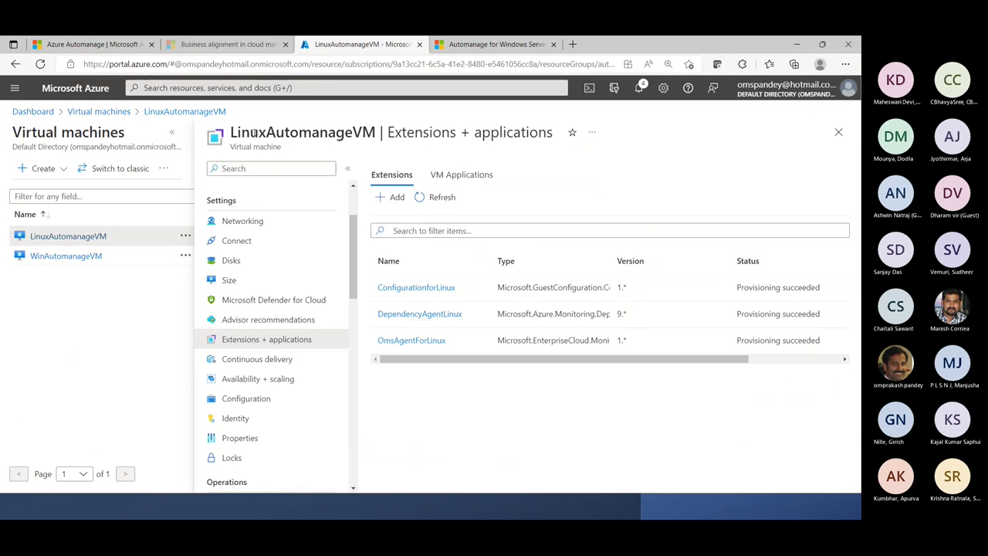
click(168, 113)
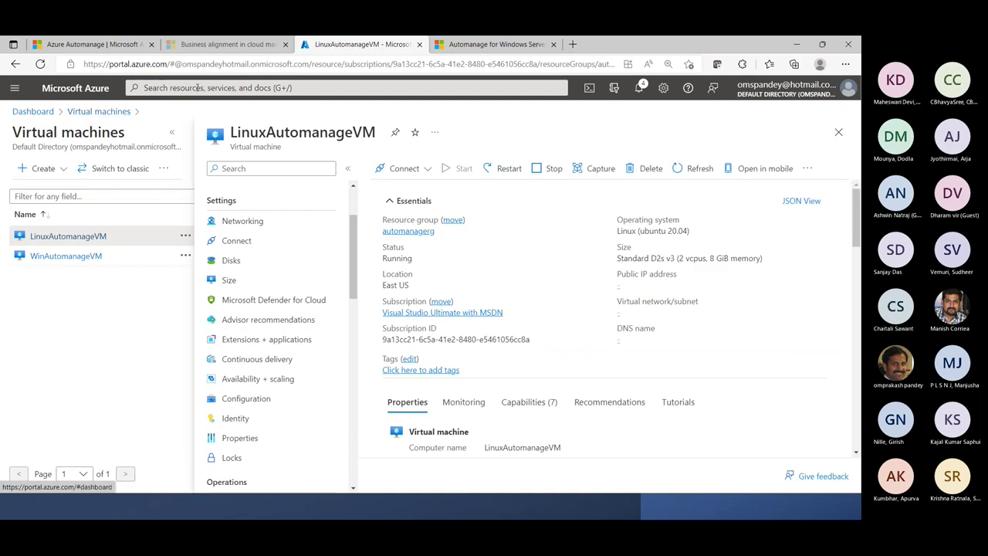
Search 'automana' to open Automanage – Azure machine best practices, then switch to the slide show
click(197, 88)
text(au)
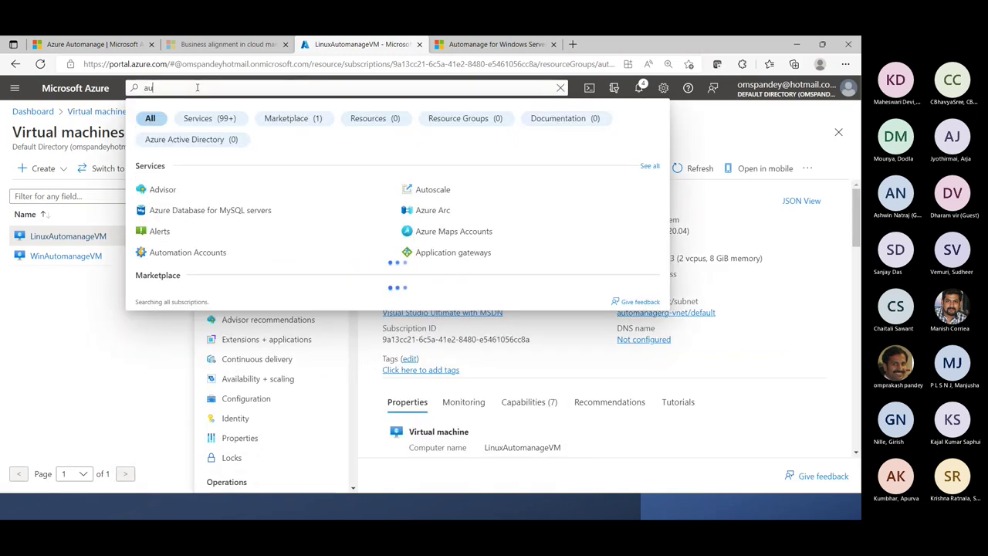
text(tomana)
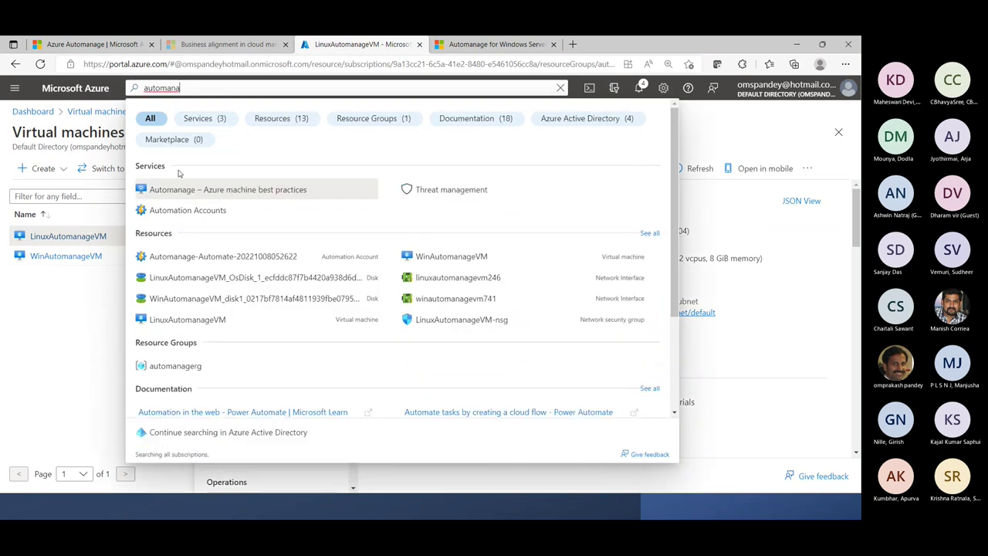
click(186, 191)
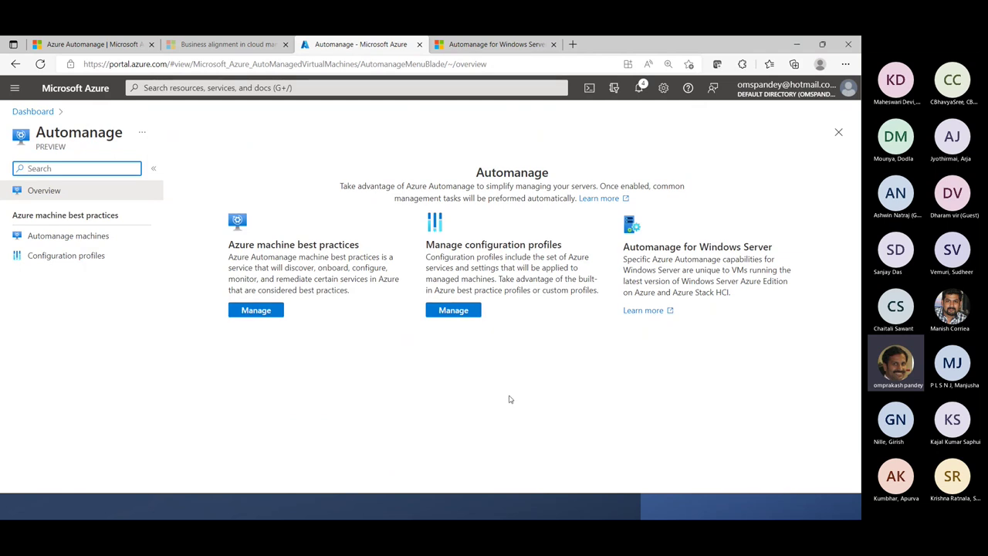
key(alt+Tab)
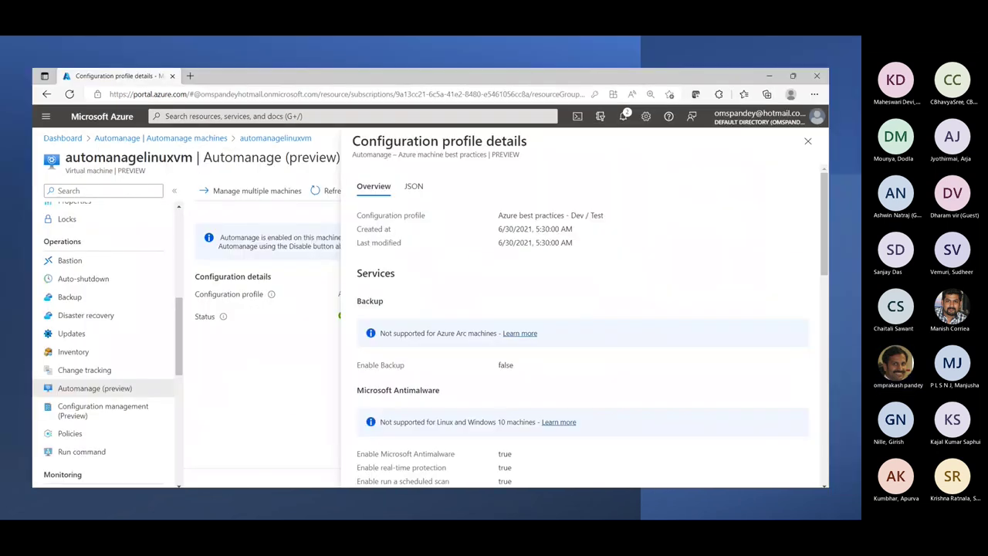
Advance through the automanaged machines, custom profile and profile details slides, then return to the portal
click(277, 364)
click(274, 364)
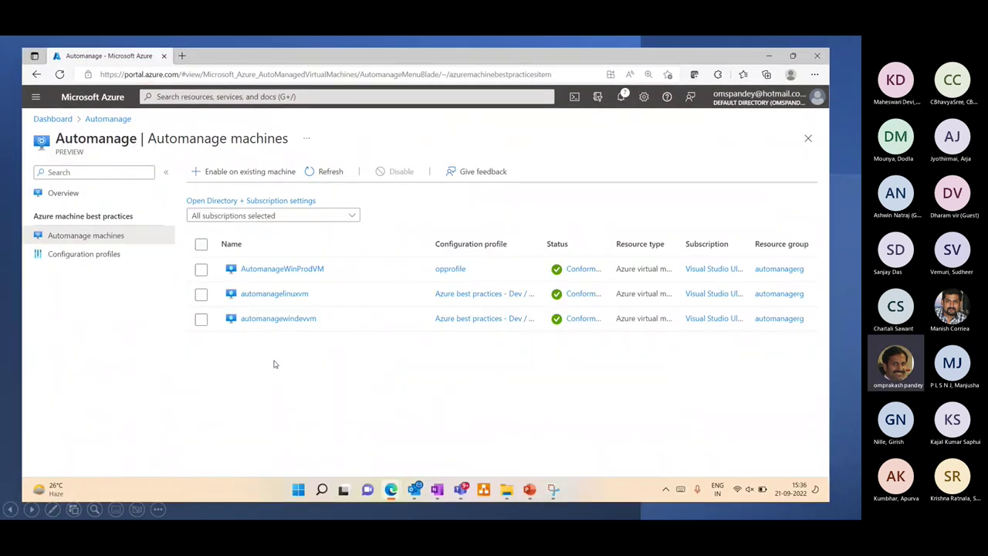
click(273, 364)
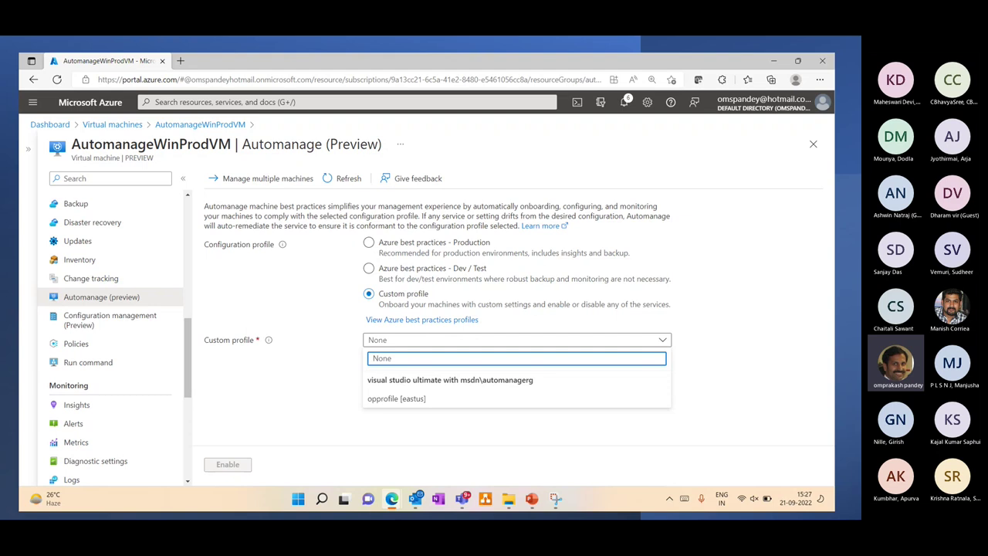
click(283, 314)
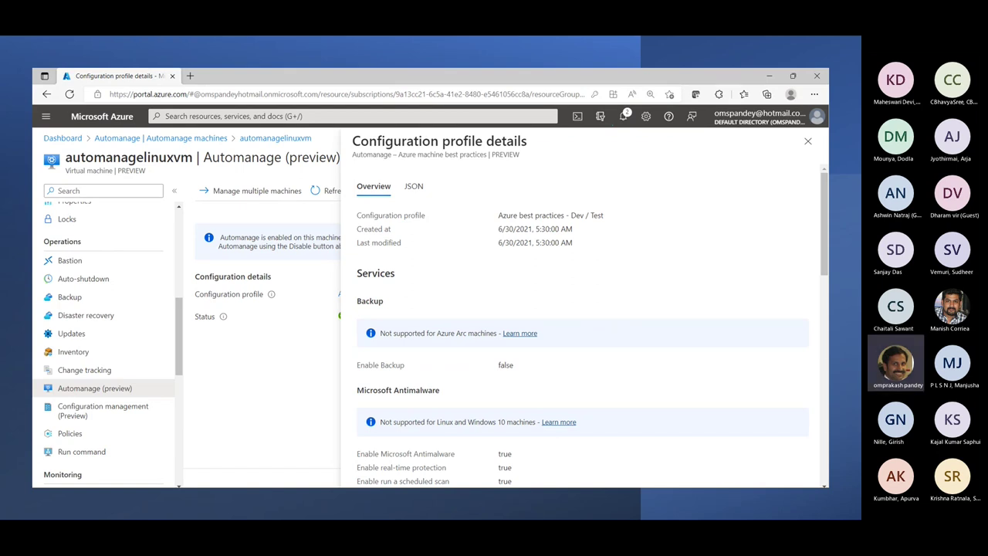
key(alt+Tab)
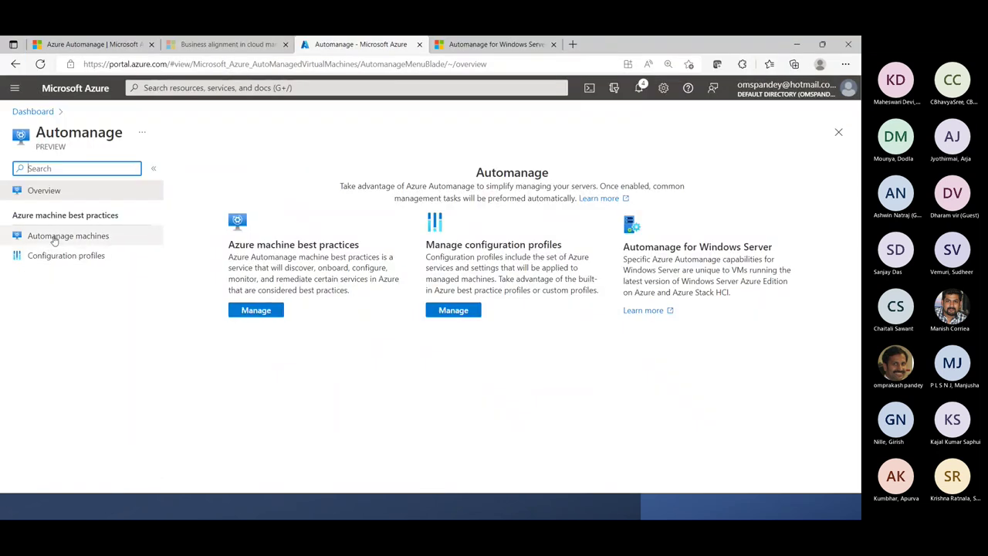
Disable automanagement on both WinAutomanageVM and LinuxAutomanageVM, then start a new custom configuration profile
click(54, 236)
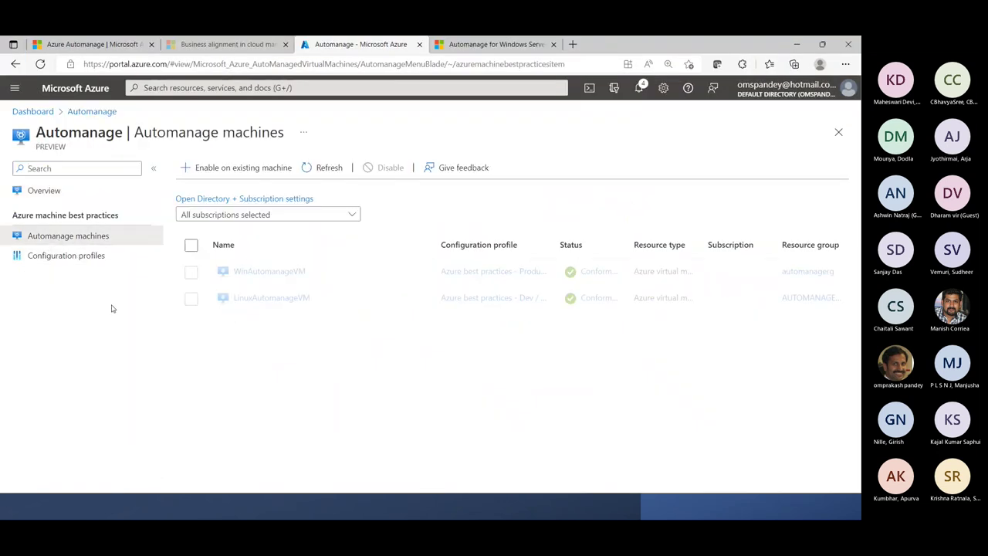
click(191, 245)
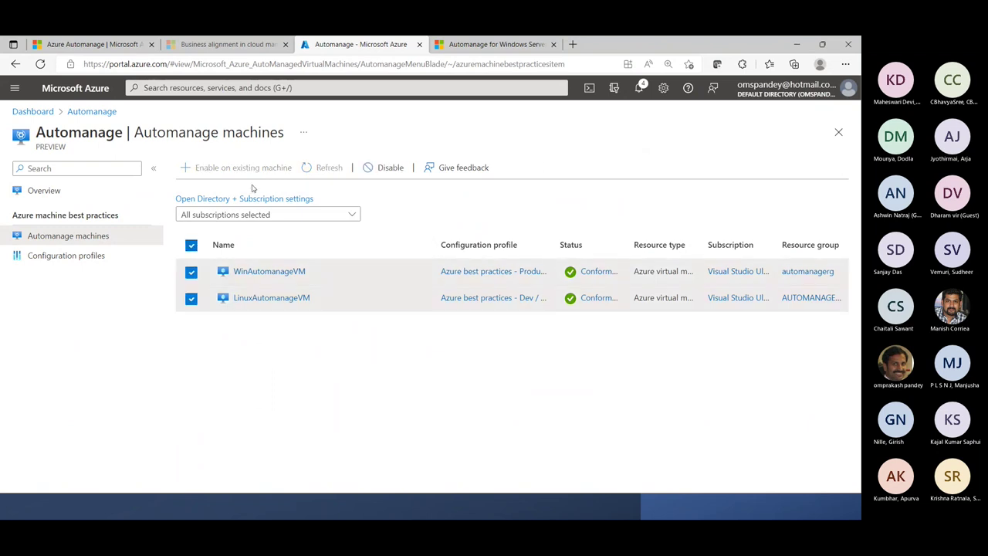
click(396, 168)
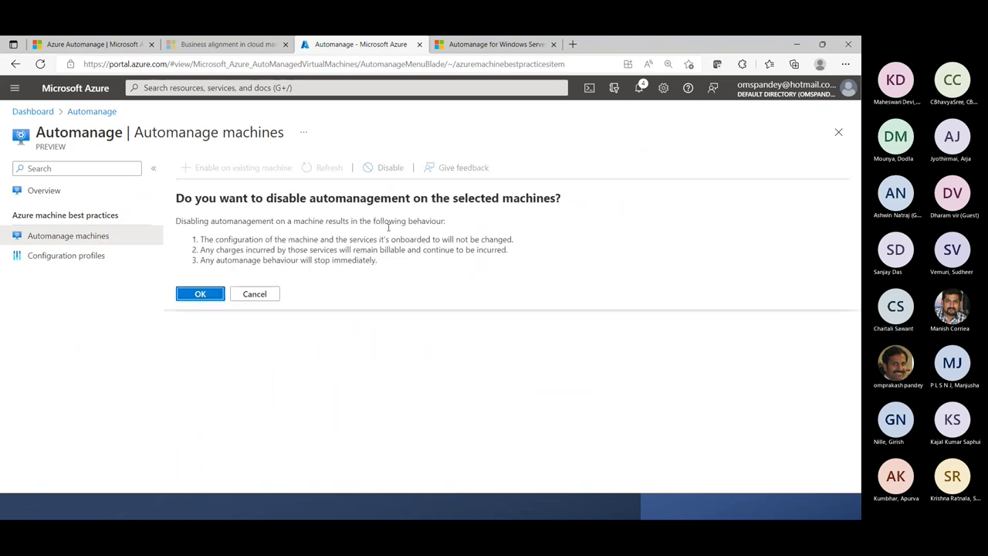
click(200, 299)
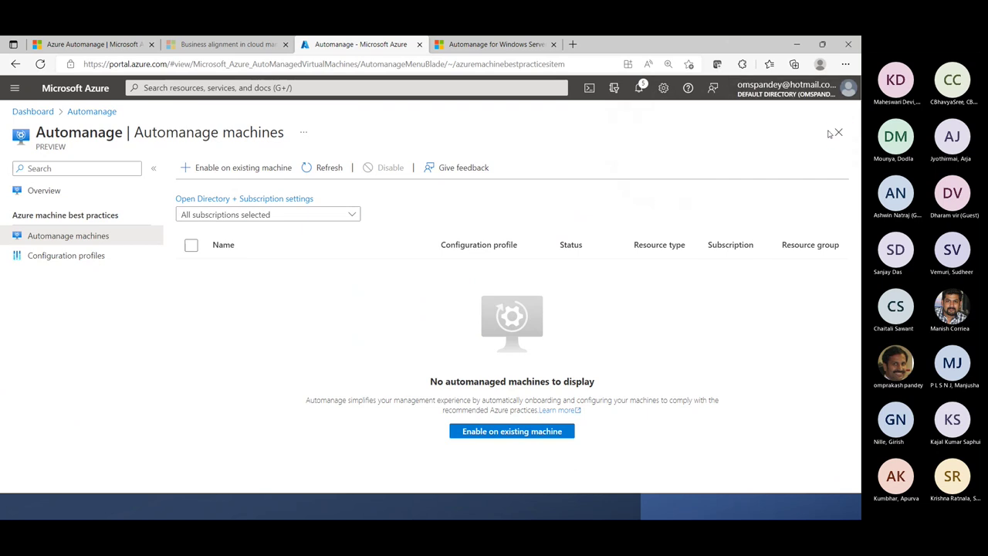
click(46, 258)
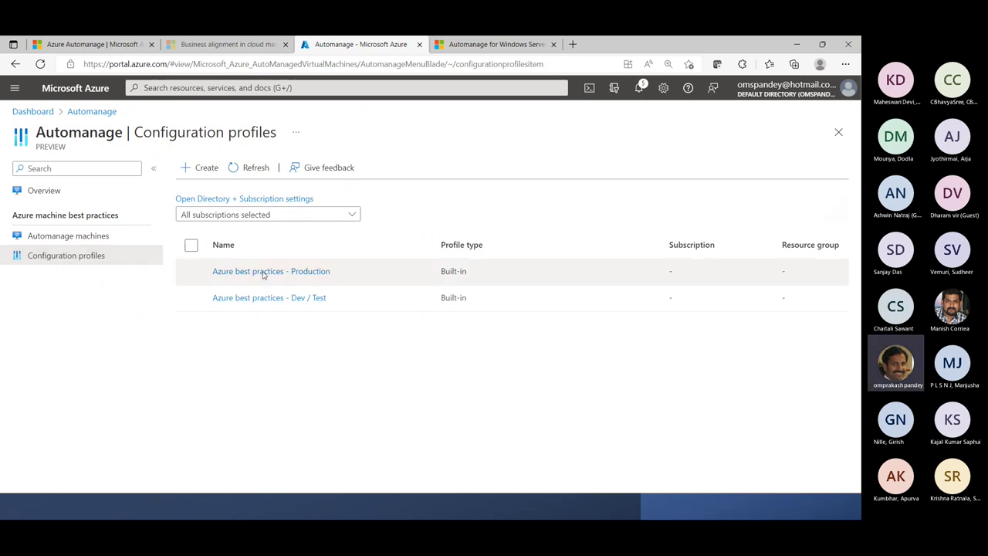
click(205, 172)
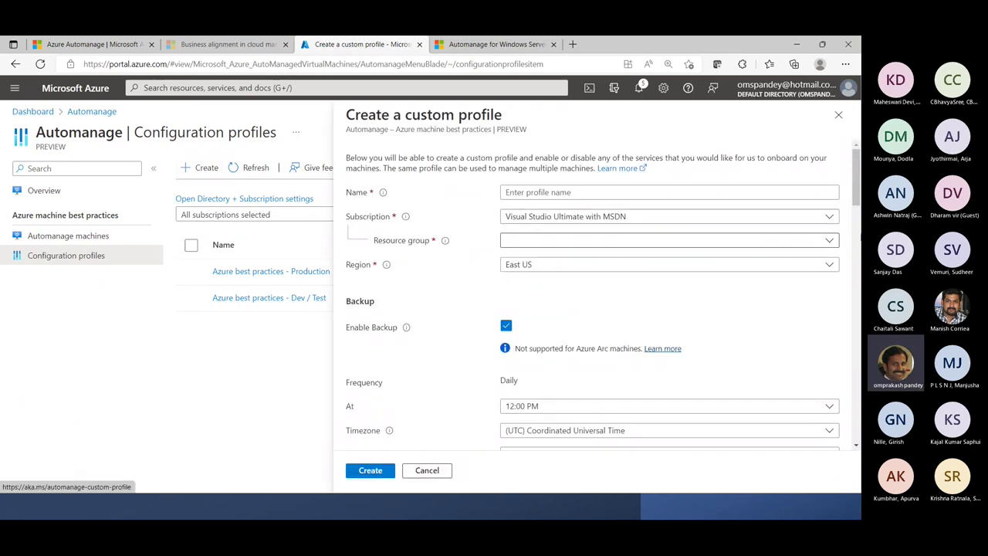
Name the custom profile 'ompcustomprofile' and assign it to the automanagerg resource group
click(585, 192)
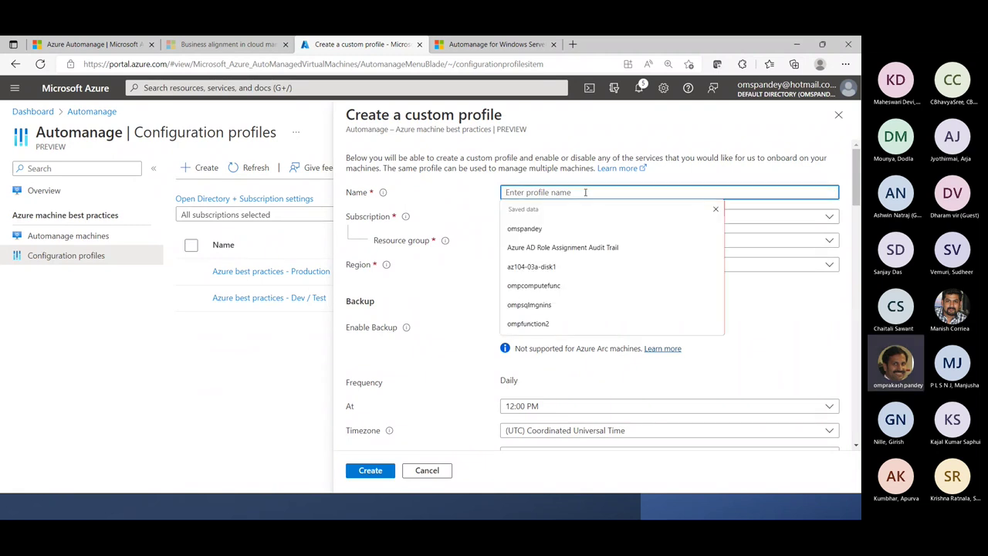
text(Omp)
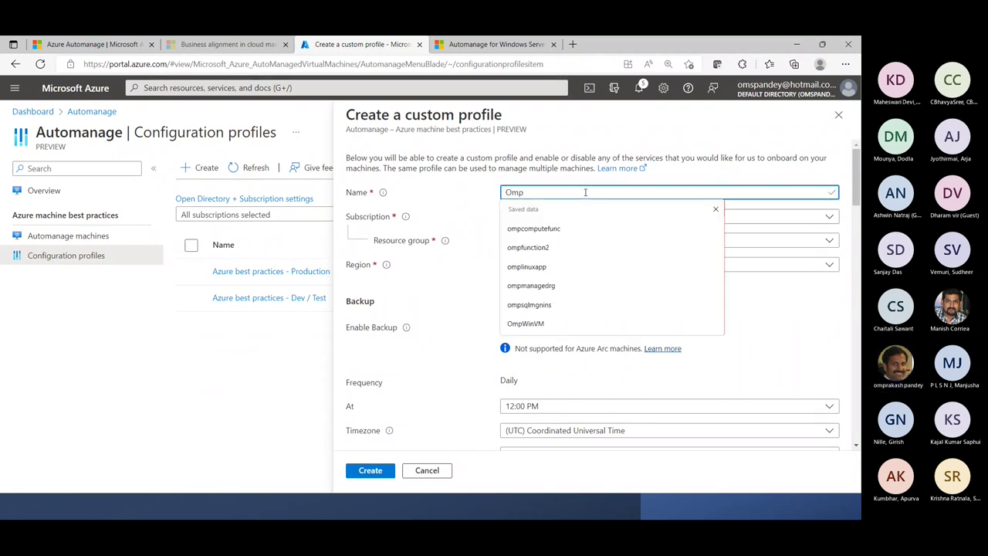
key(BackSpace)
key(BackSpace)
key(BackSpace)
text(ompcustomprofile)
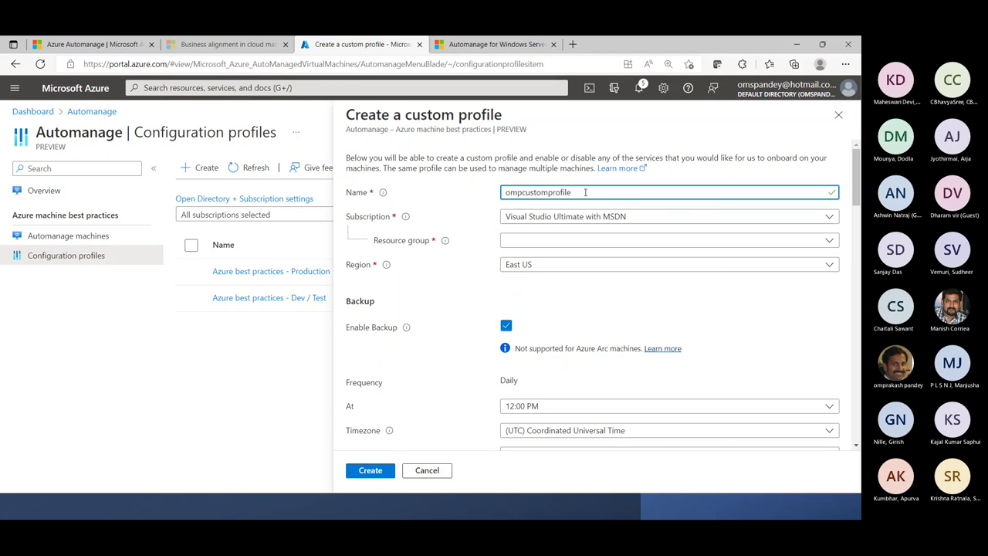
click(522, 244)
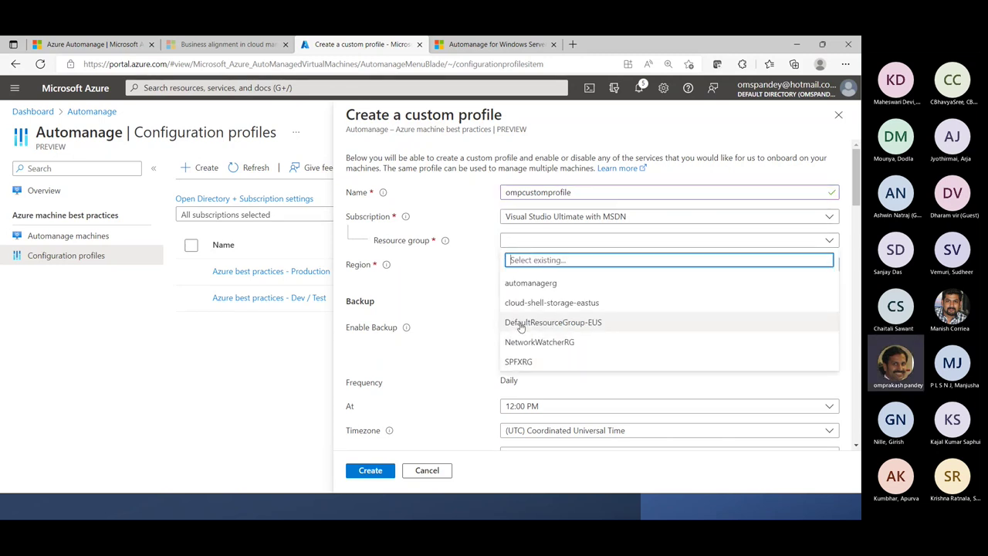
click(525, 283)
scroll(656, 324, down, 1)
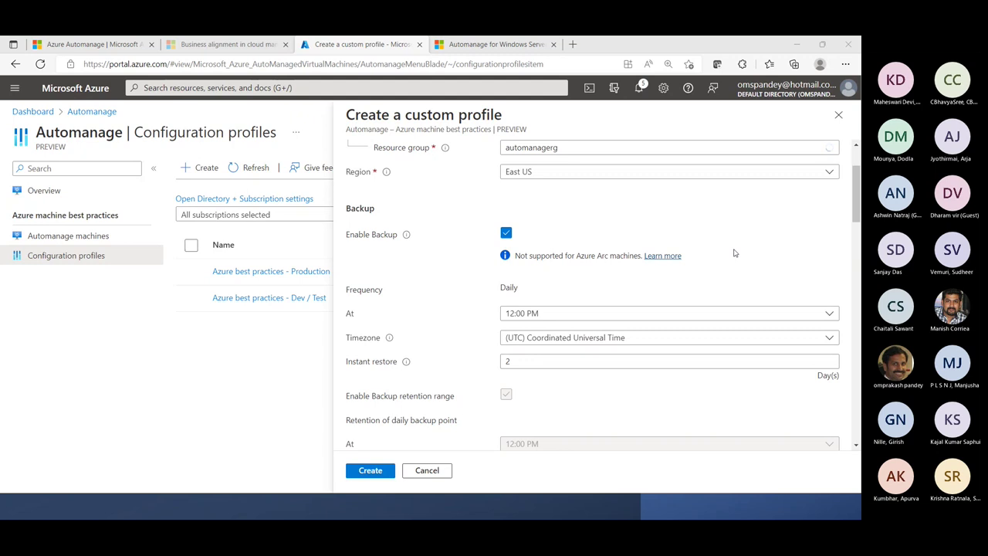
scroll(735, 253, down, 2)
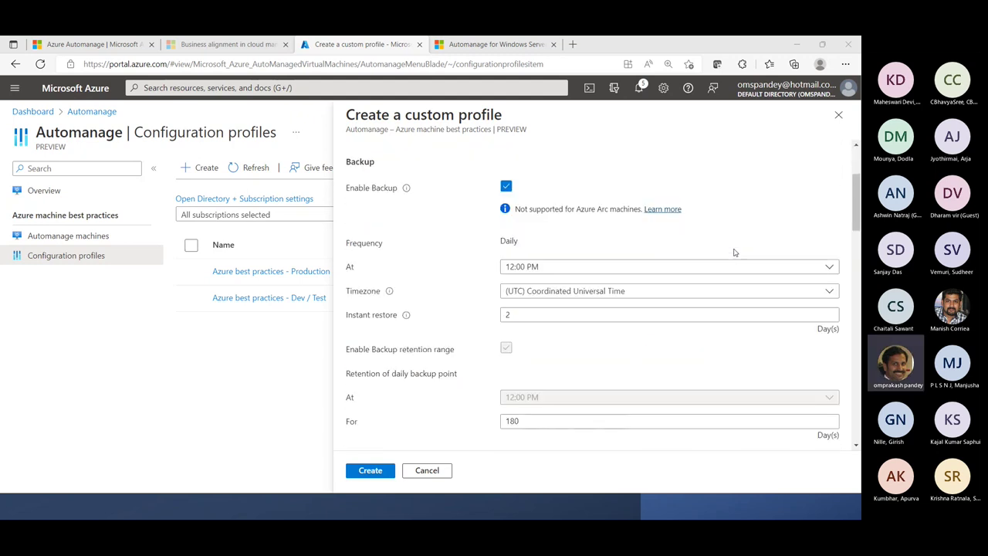
scroll(736, 252, down, 3)
scroll(735, 252, up, 3)
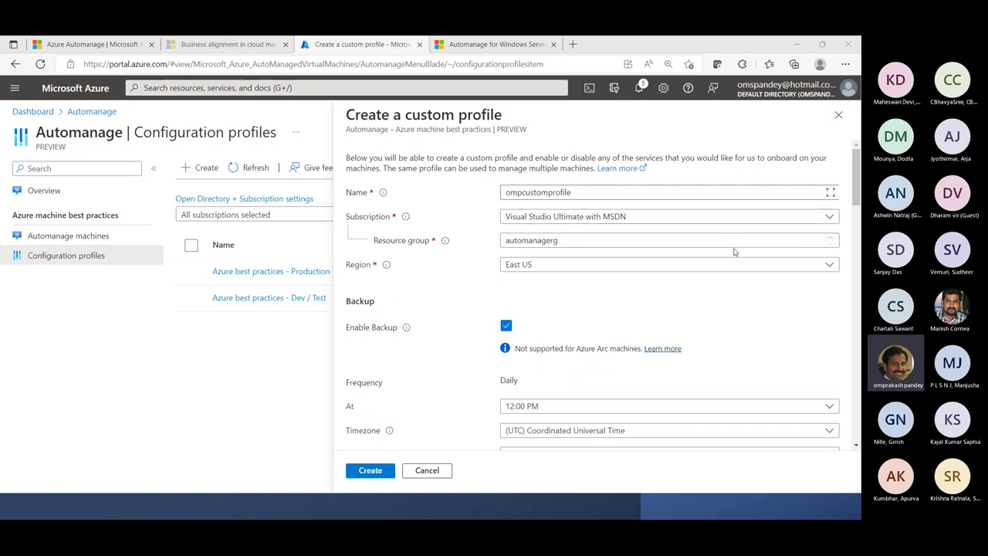
click(506, 328)
click(507, 327)
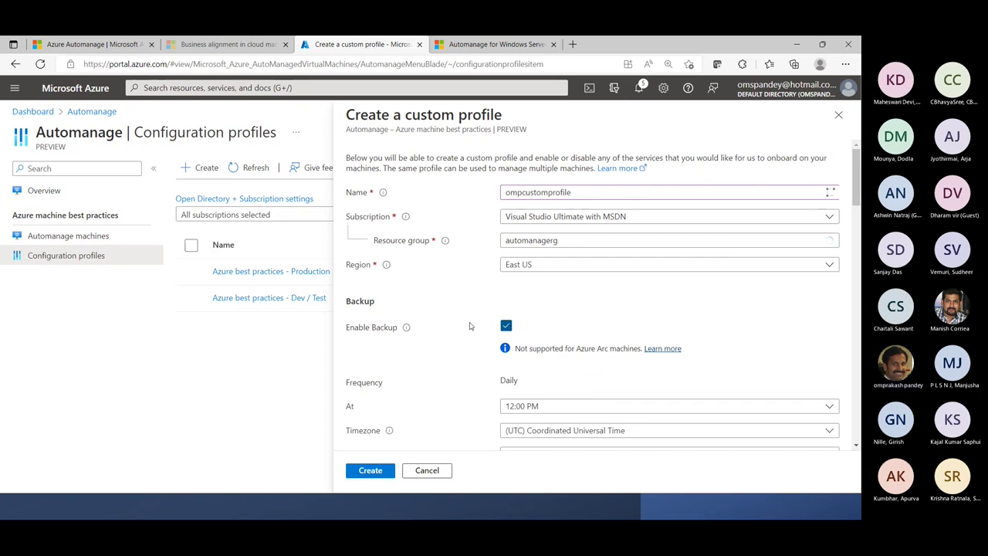
scroll(559, 333, down, 1)
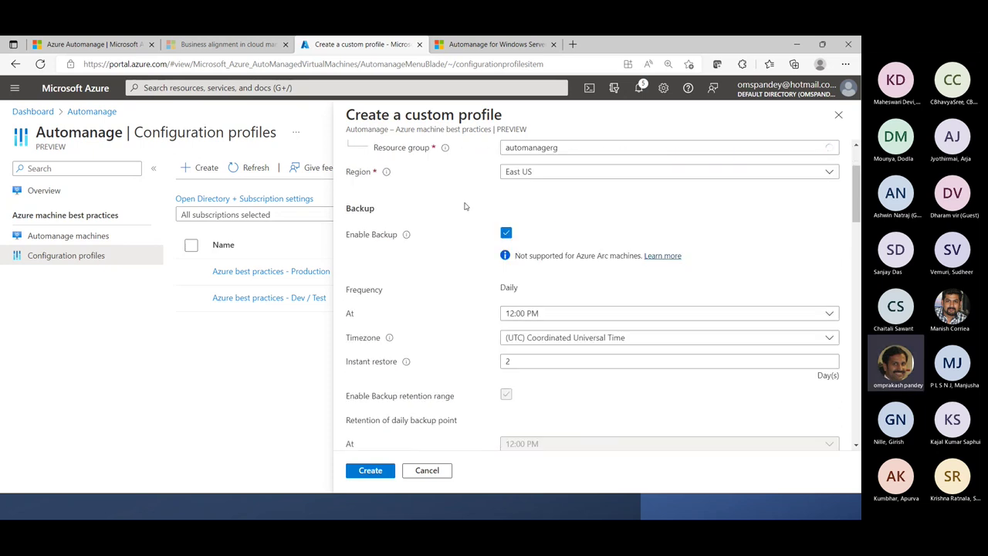
scroll(638, 309, down, 5)
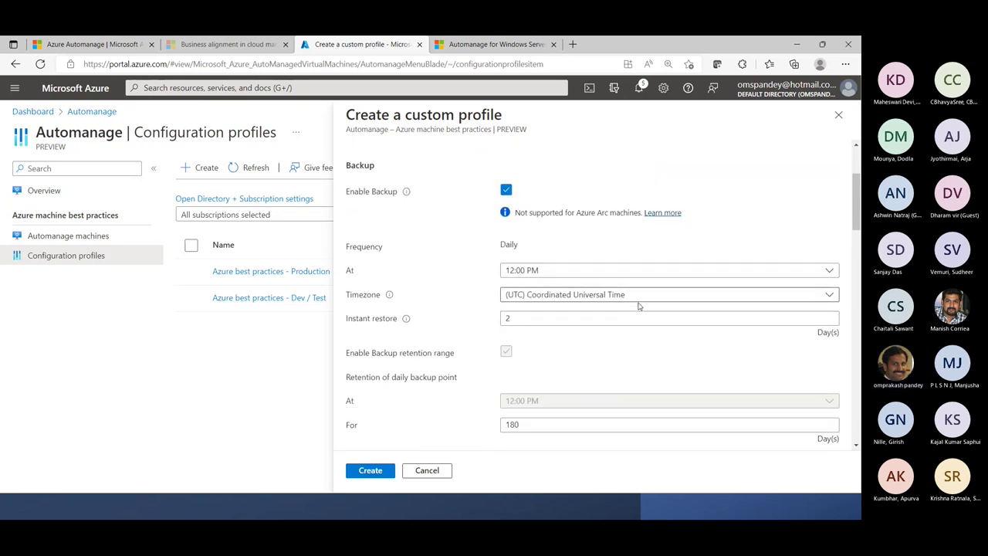
scroll(590, 255, down, 1)
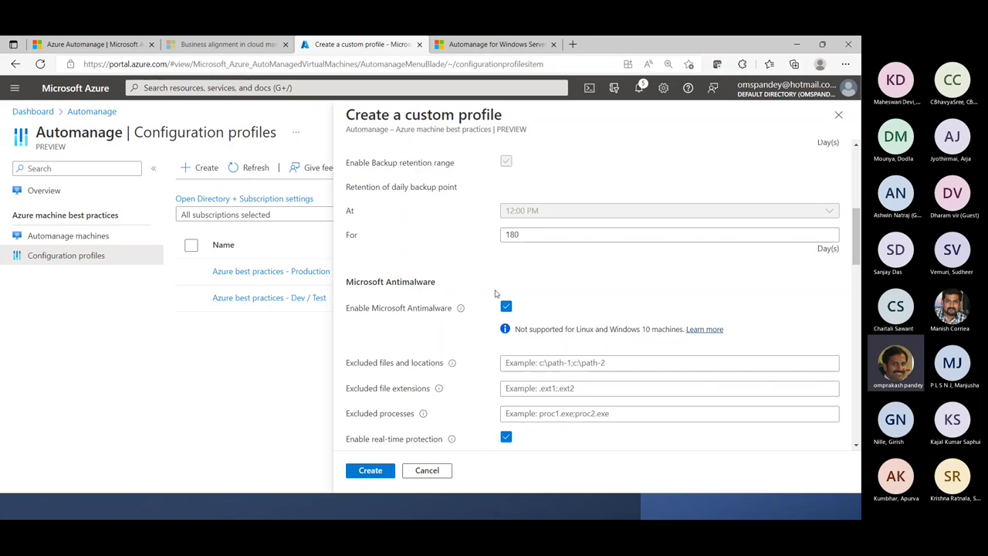
scroll(548, 313, down, 1)
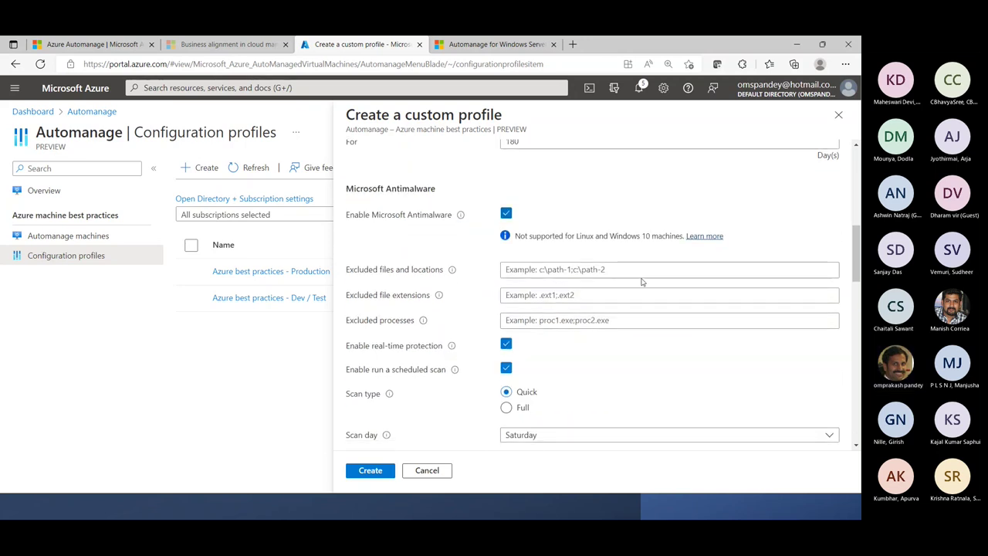
scroll(558, 286, down, 3)
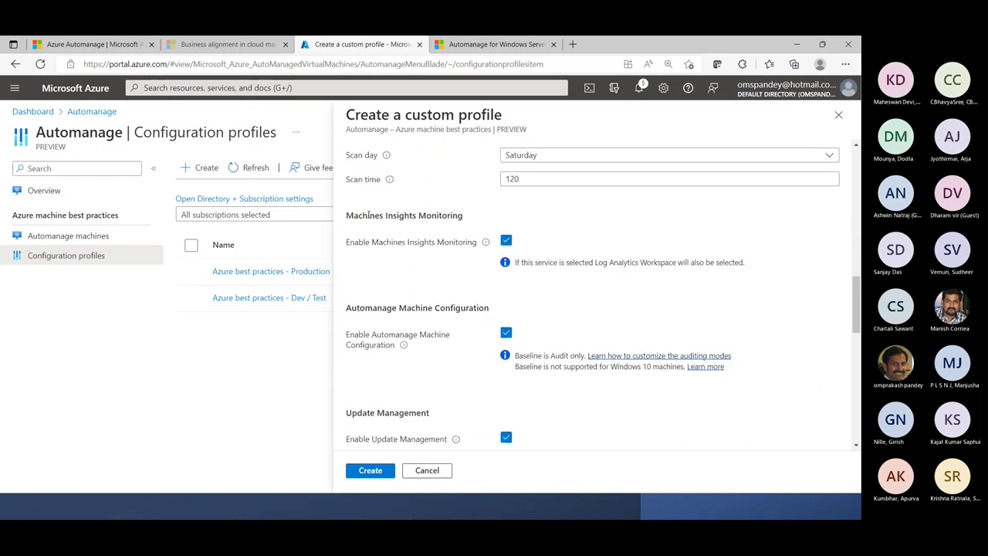
drag(352, 217, 484, 214)
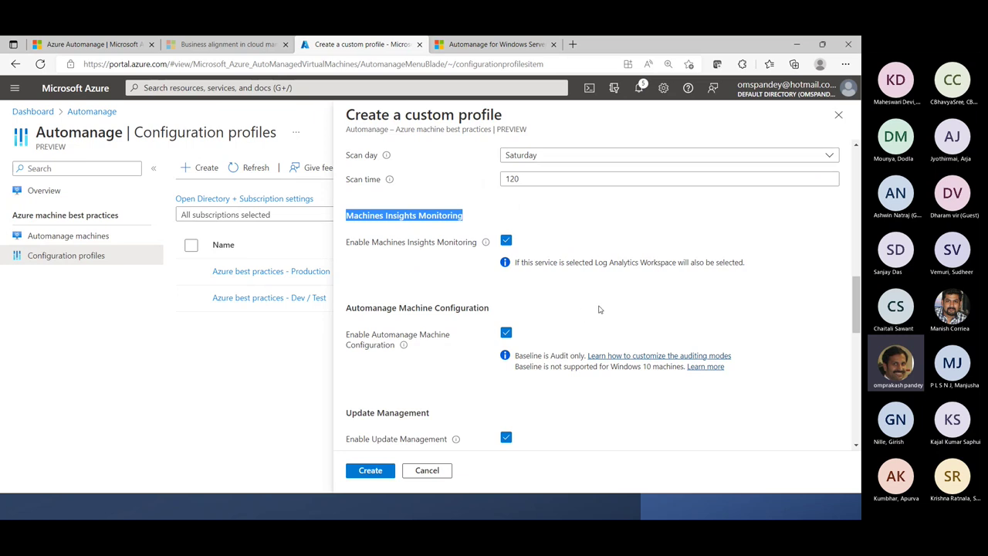
Review the Windows Admin Center option and its unsupported-machines note, leaving it disabled
scroll(516, 292, down, 1)
scroll(473, 313, down, 2)
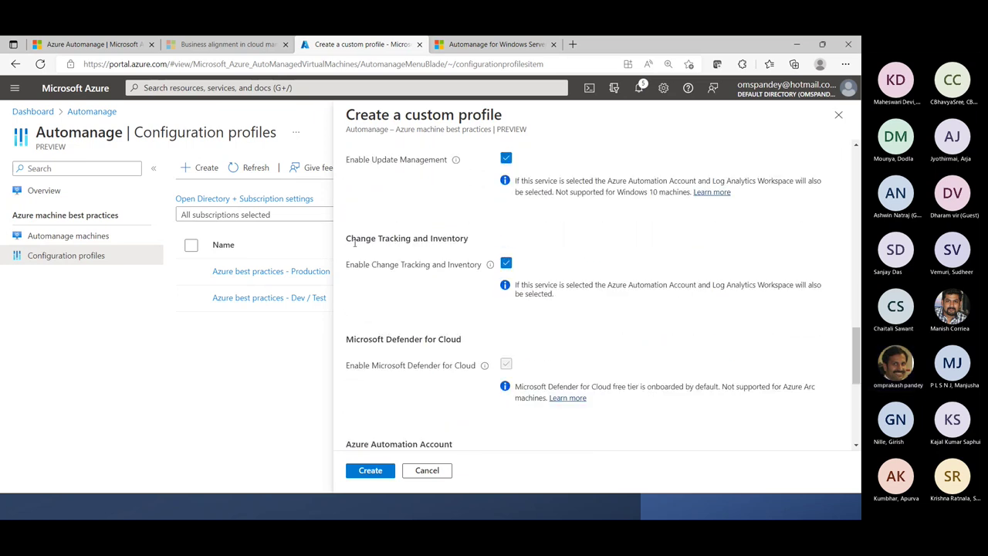
scroll(518, 321, down, 2)
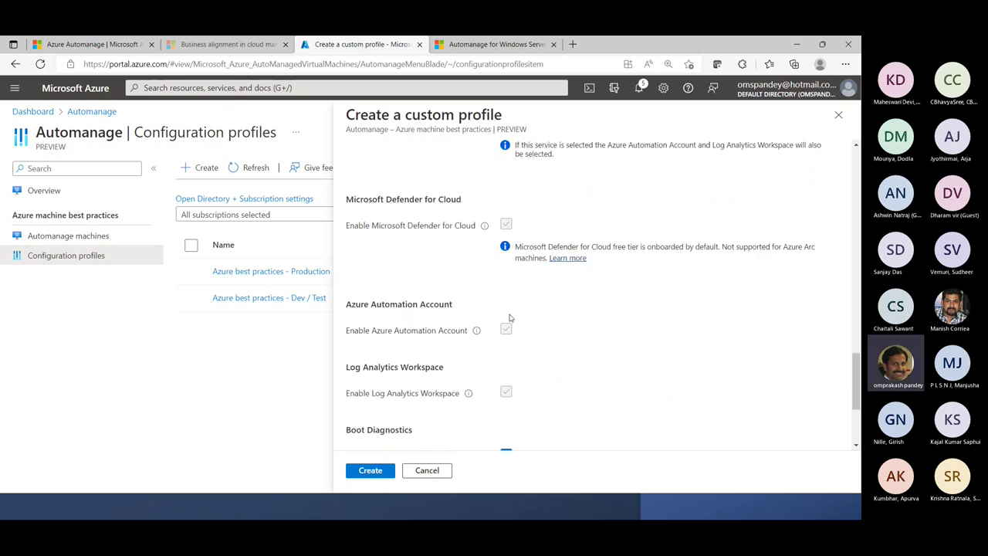
scroll(515, 305, down, 1)
scroll(516, 304, down, 1)
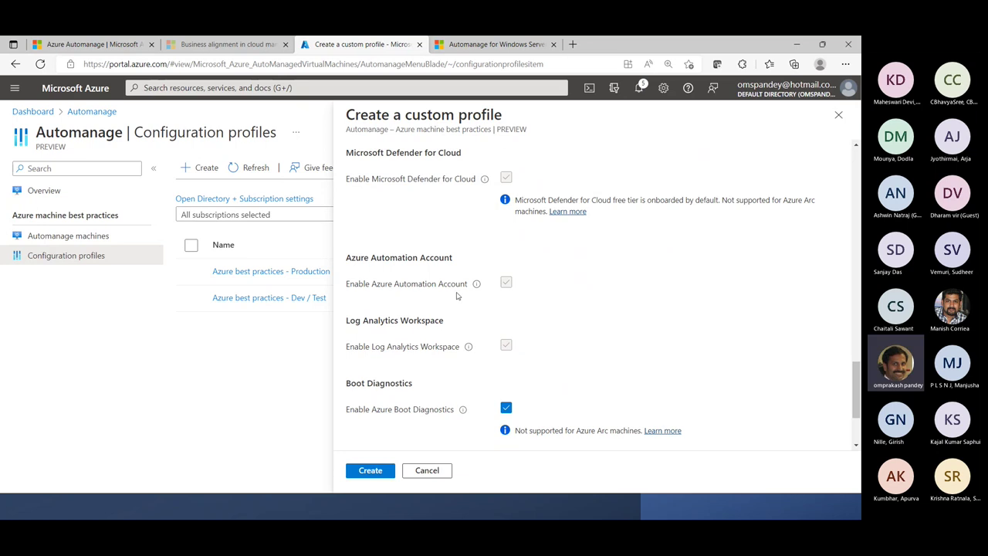
scroll(562, 358, down, 3)
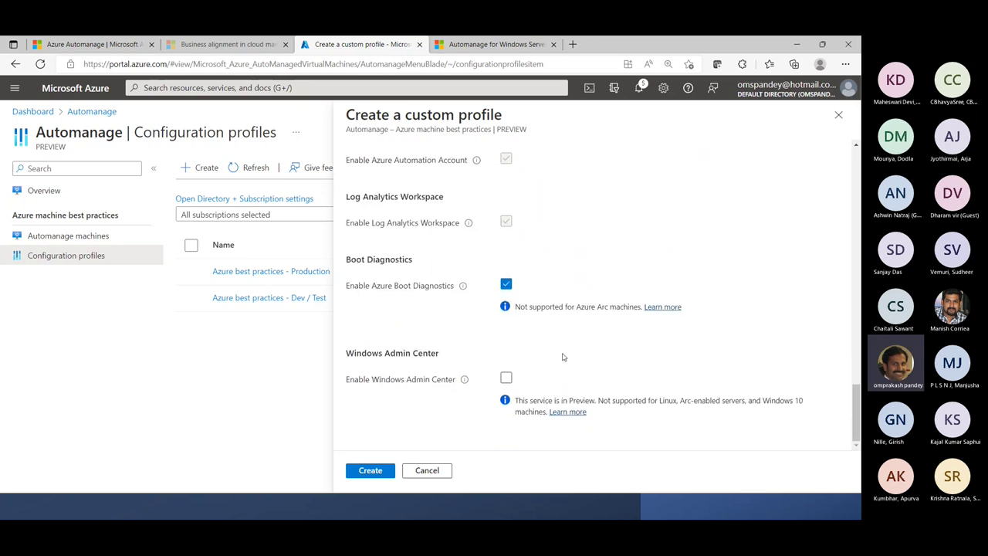
click(507, 379)
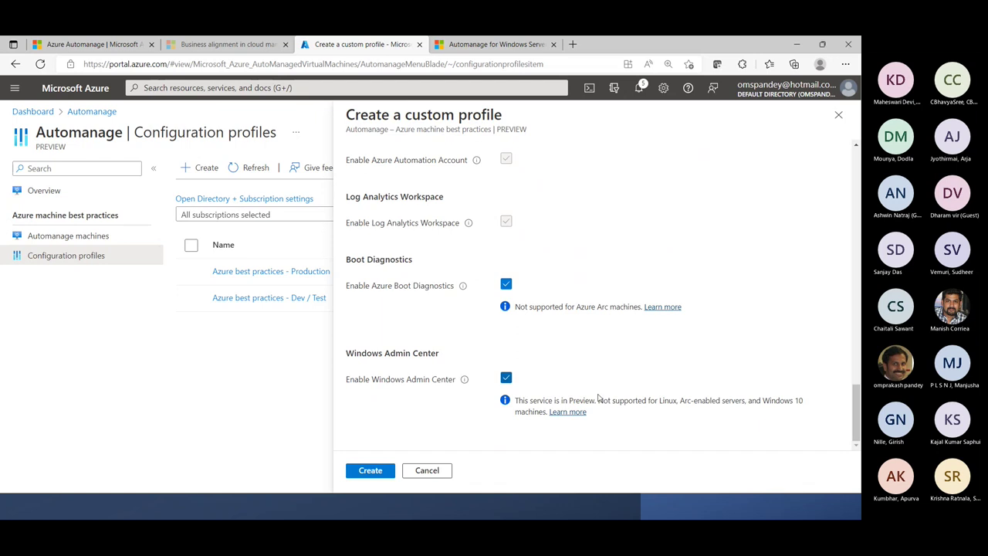
drag(346, 352, 458, 349)
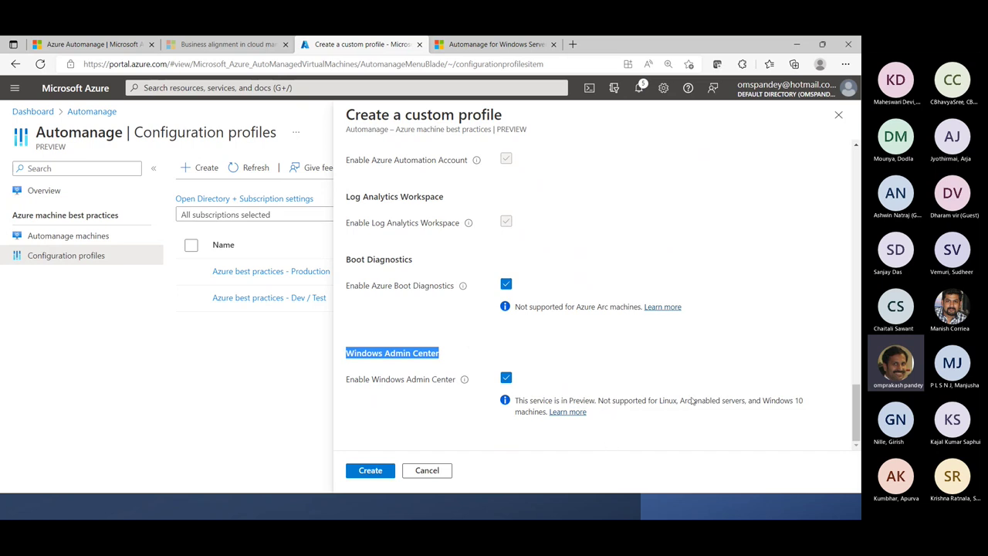
drag(680, 401, 791, 415)
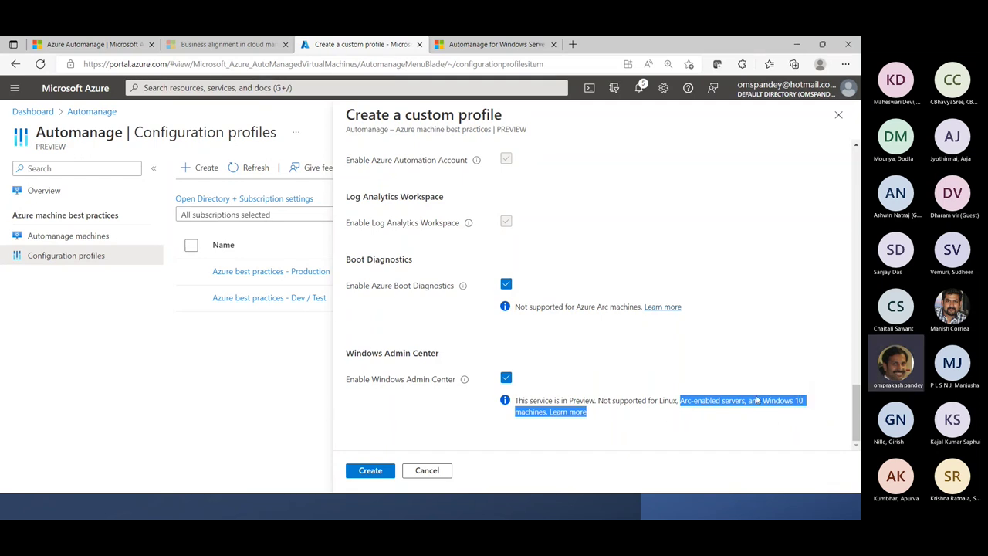
click(506, 378)
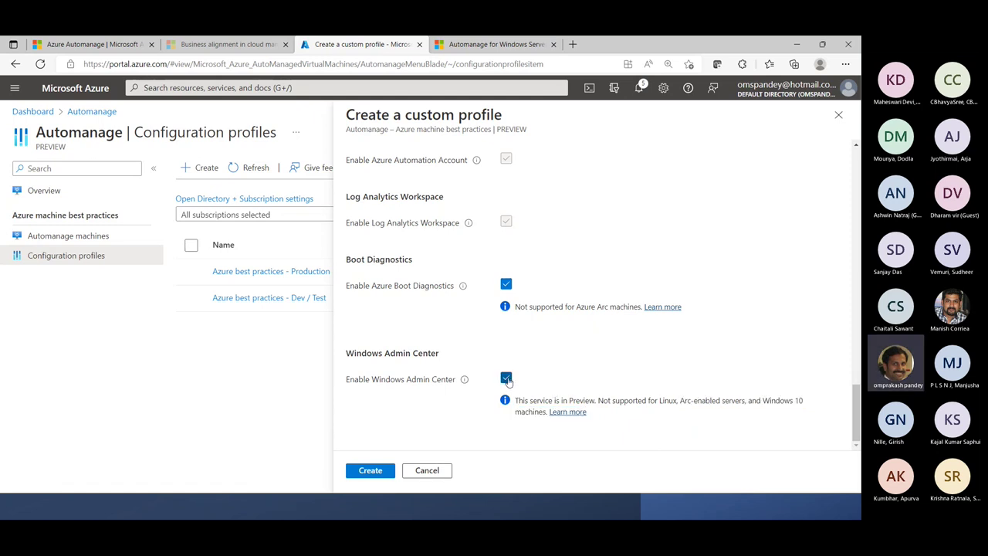
Turn off Enable Backup at the top of the custom profile
scroll(570, 349, up, 2)
scroll(570, 349, down, 2)
scroll(568, 347, up, 3)
scroll(568, 348, up, 2)
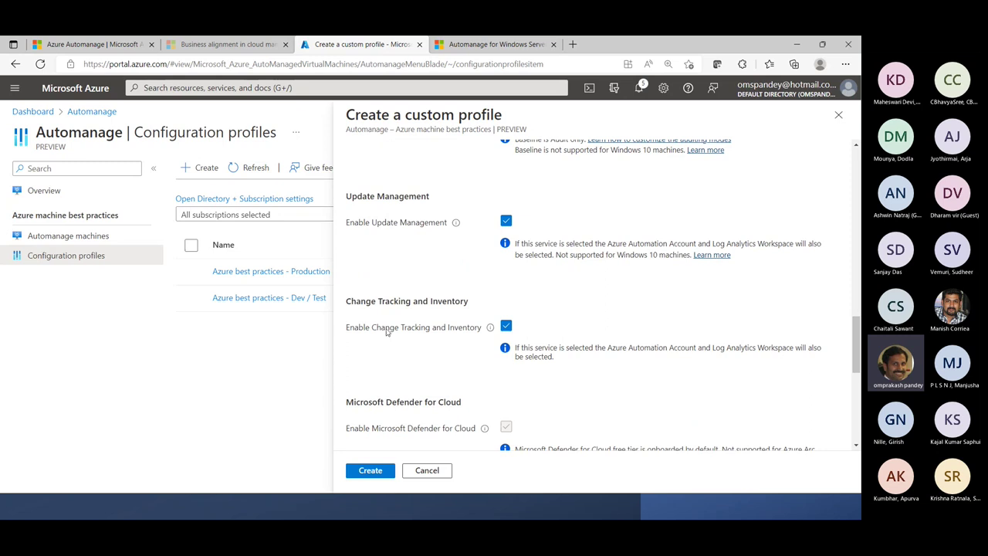
scroll(554, 331, up, 4)
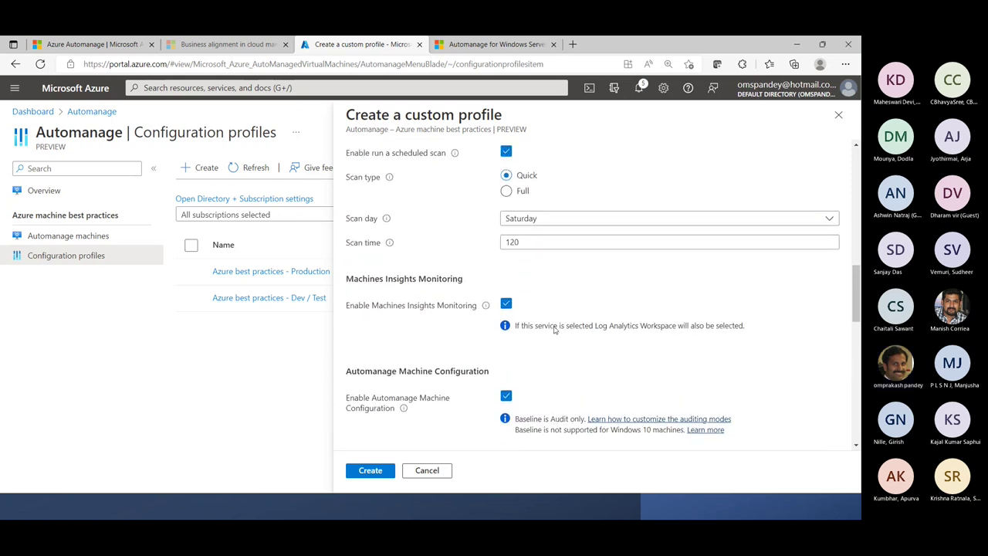
scroll(554, 330, up, 4)
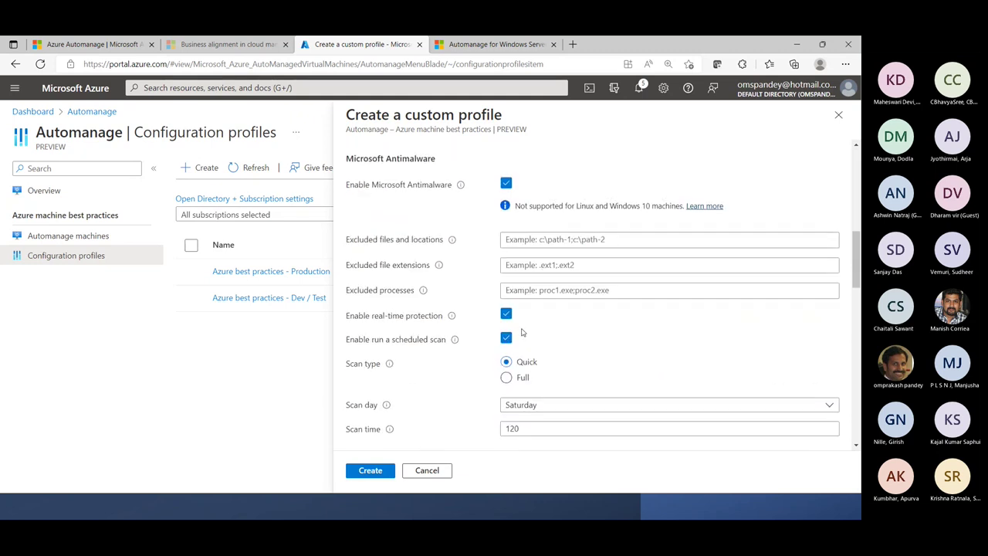
scroll(503, 286, up, 6)
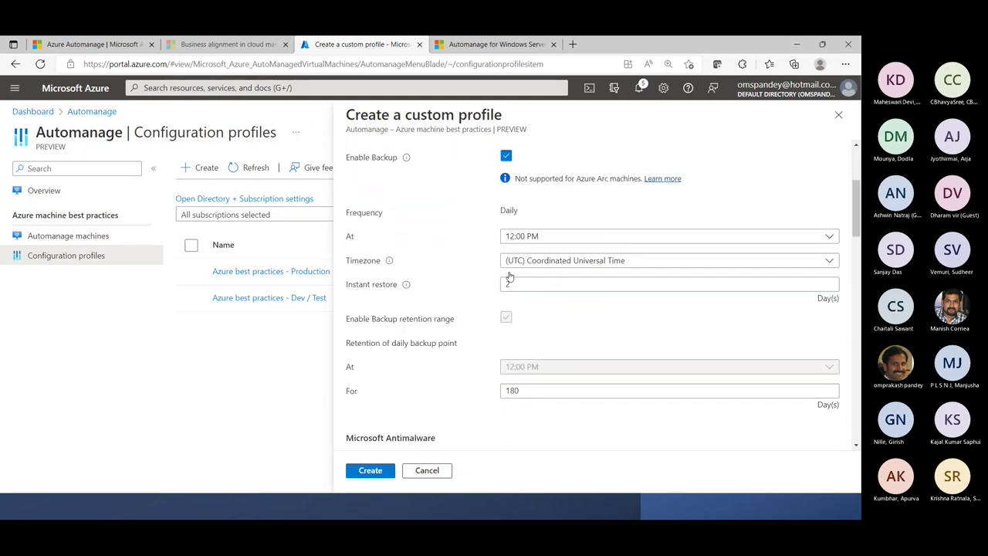
click(506, 326)
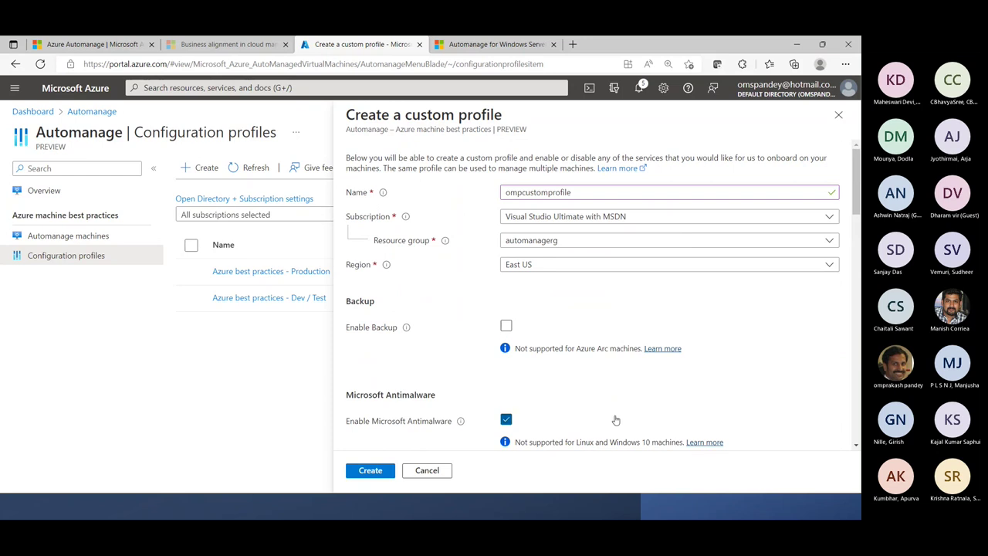
Review the remaining profile settings and submit ompcustomprofile for creation
scroll(615, 417, down, 3)
scroll(615, 417, down, 15)
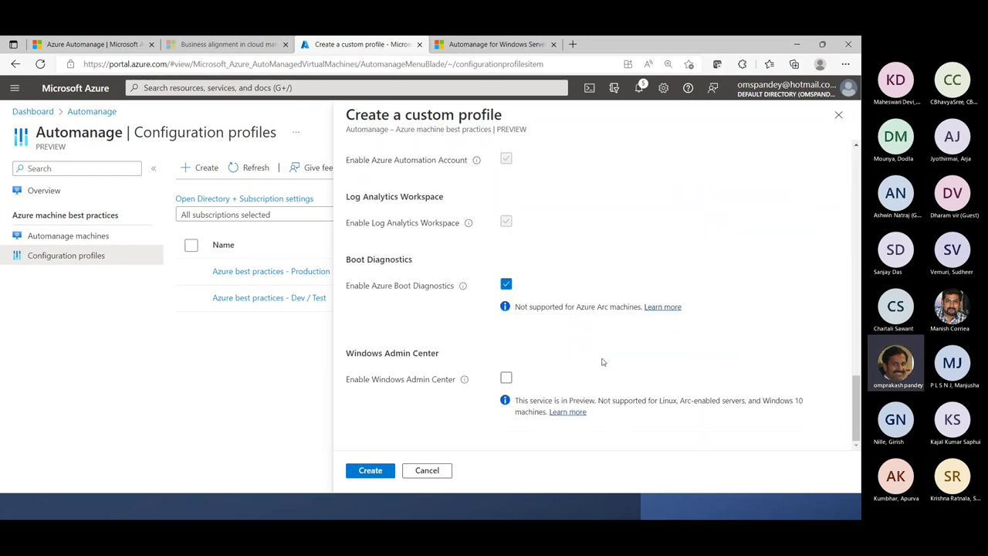
drag(856, 424, 844, 189)
scroll(843, 189, down, 1)
scroll(843, 189, up, 1)
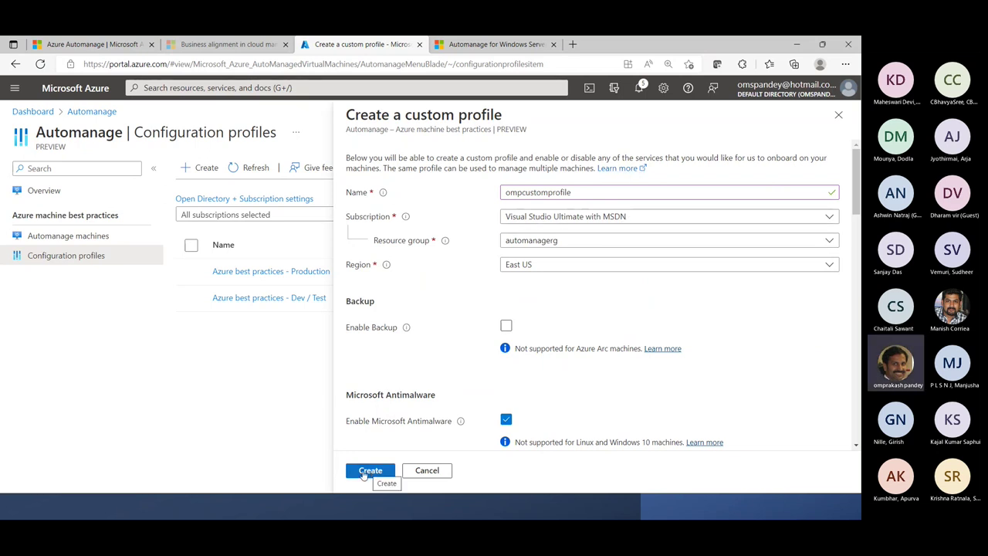
click(366, 473)
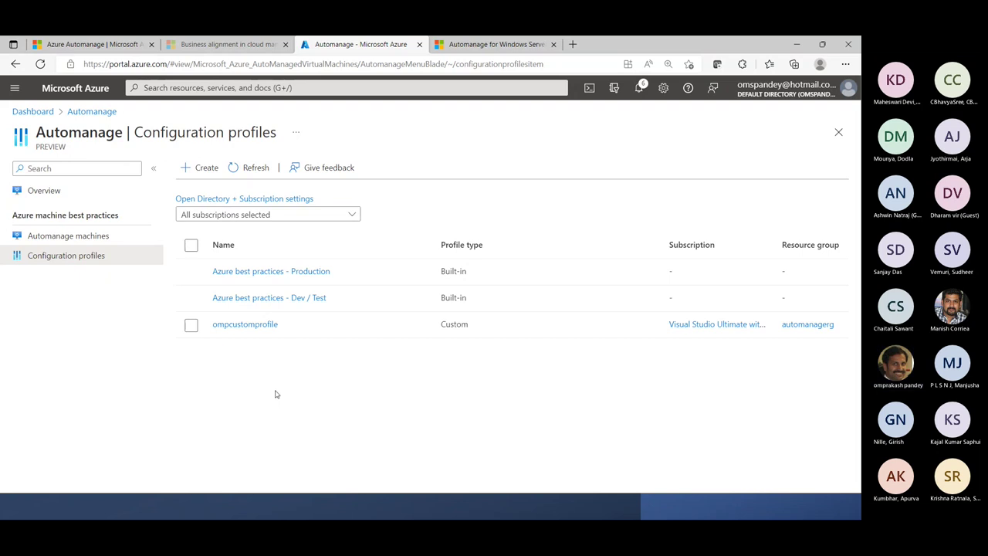
Refresh the Configuration profiles list to show ompcustomprofile, then open the portal menu
click(248, 169)
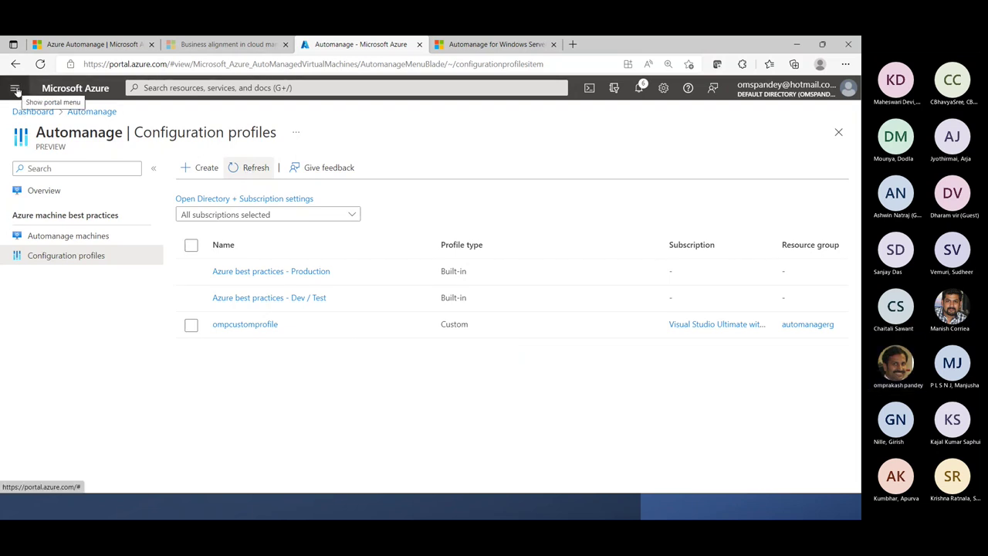
click(15, 89)
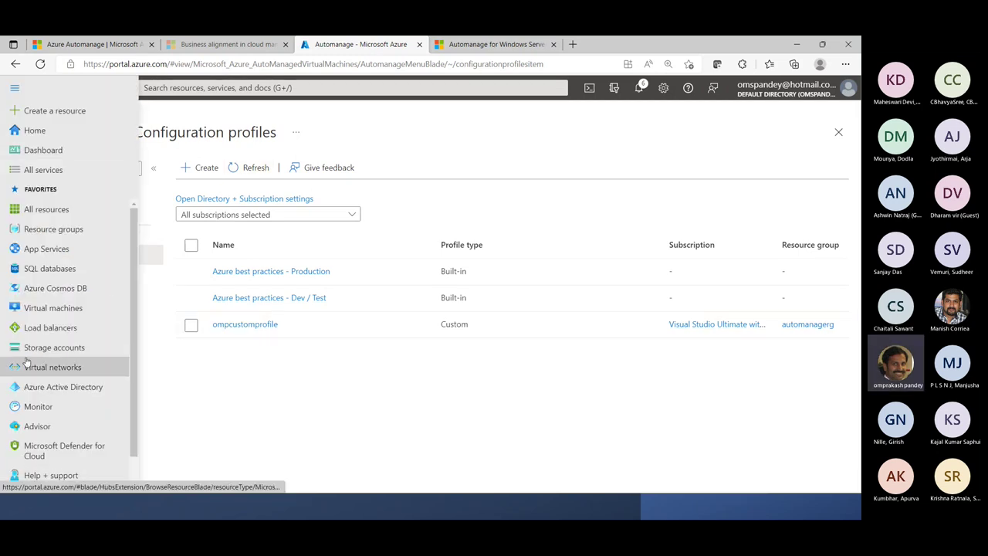
Open WinAutomanageVM from Virtual machines and show its Automanage (preview) page at full width
click(77, 308)
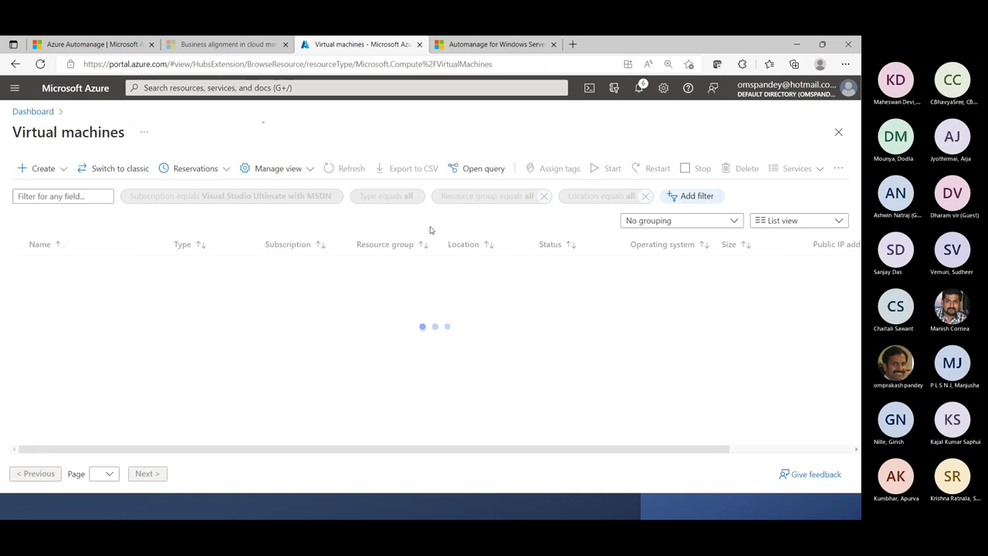
click(80, 286)
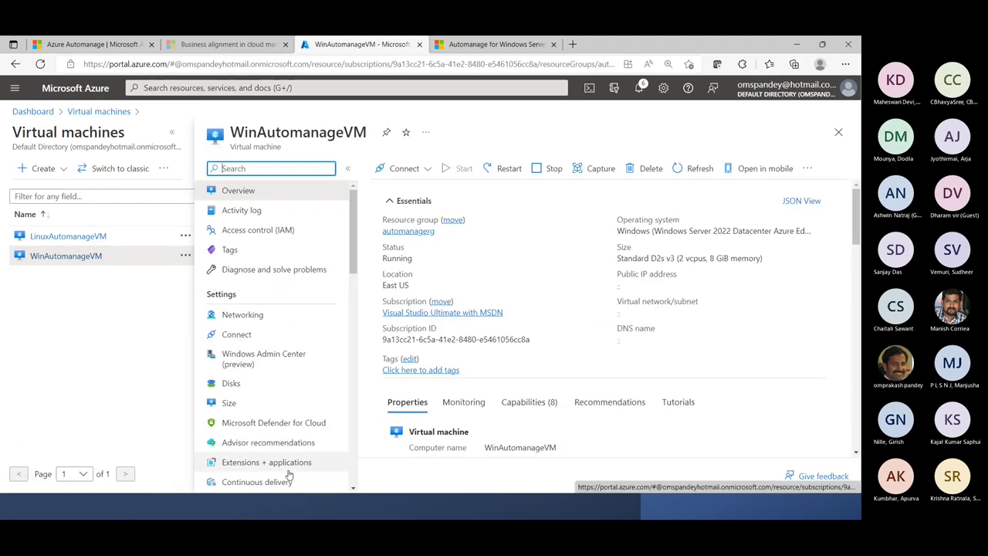
scroll(289, 475, down, 5)
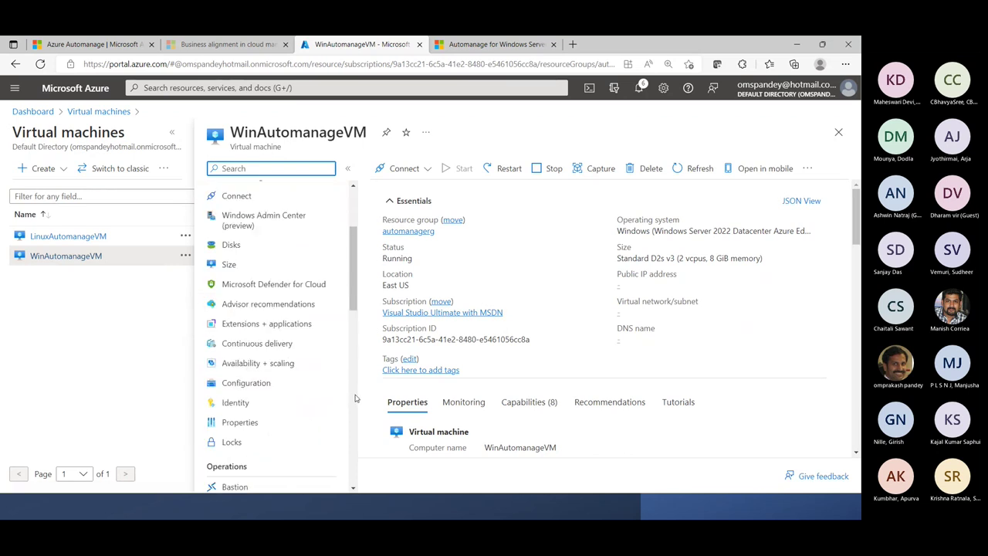
scroll(233, 360, down, 4)
scroll(265, 357, down, 2)
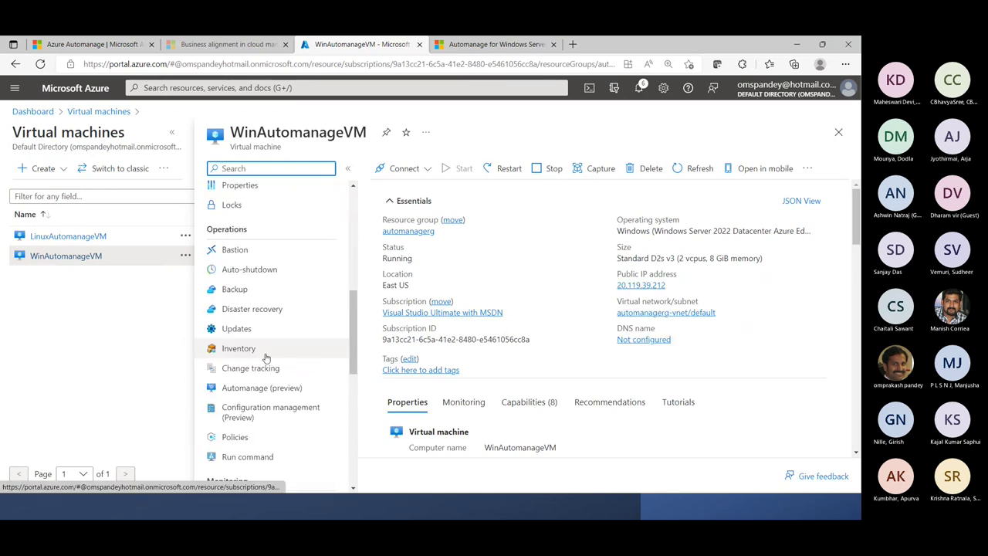
scroll(266, 420, down, 1)
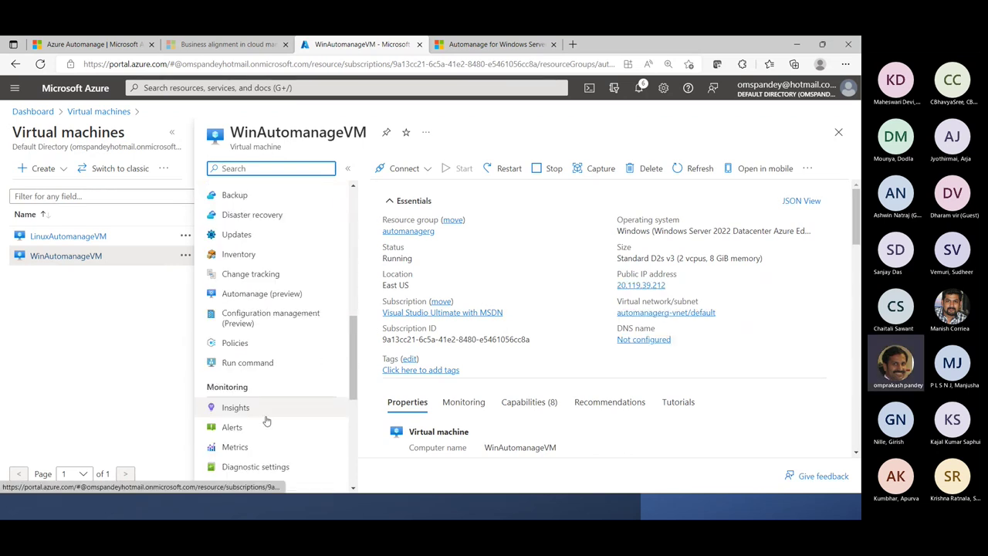
click(251, 291)
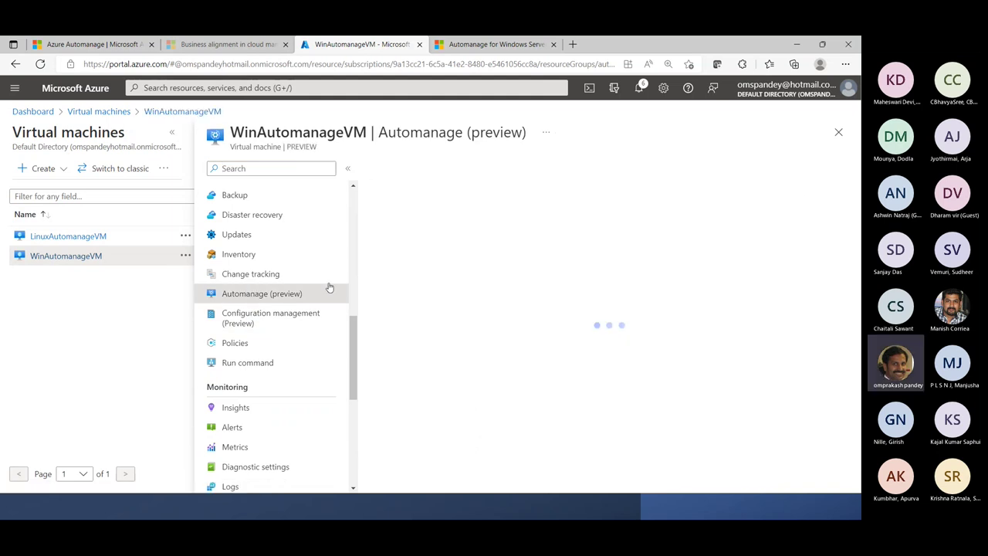
click(174, 134)
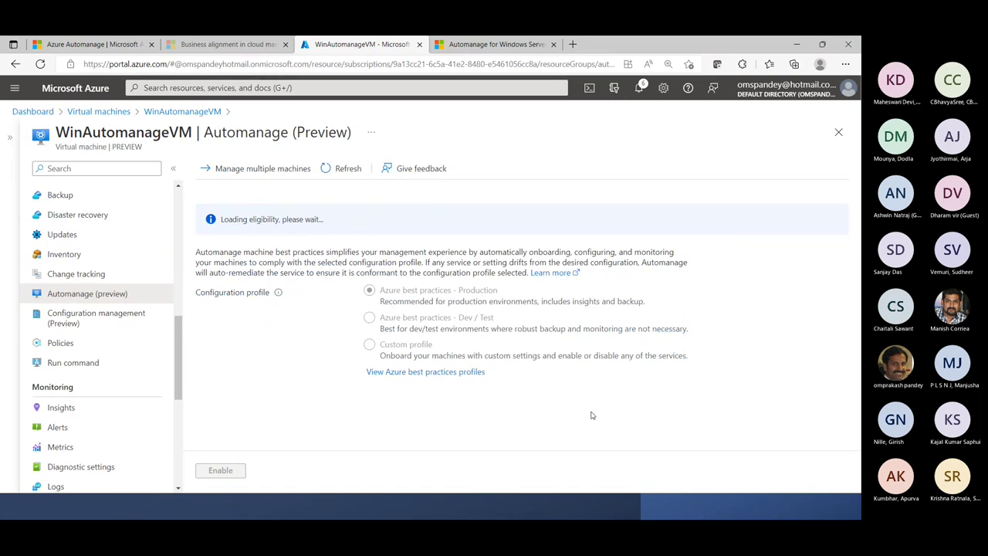
Choose Custom profile and select ompcustomprofile [eastus] from the profile list
click(337, 169)
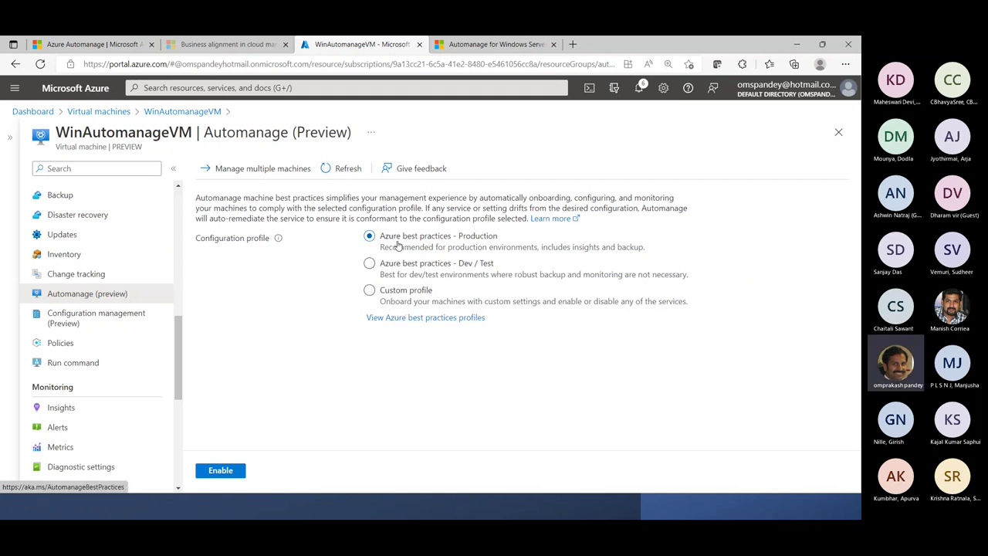
click(396, 294)
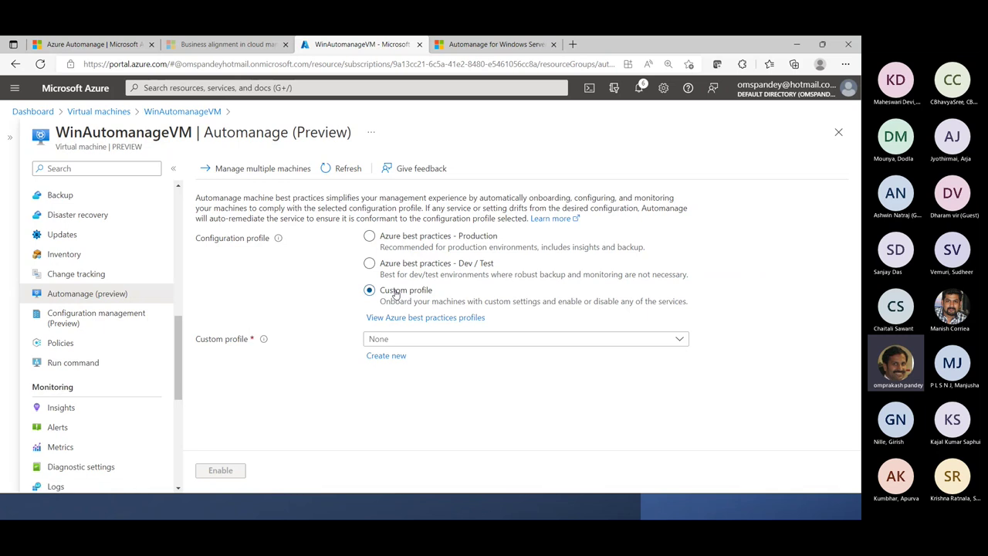
click(417, 340)
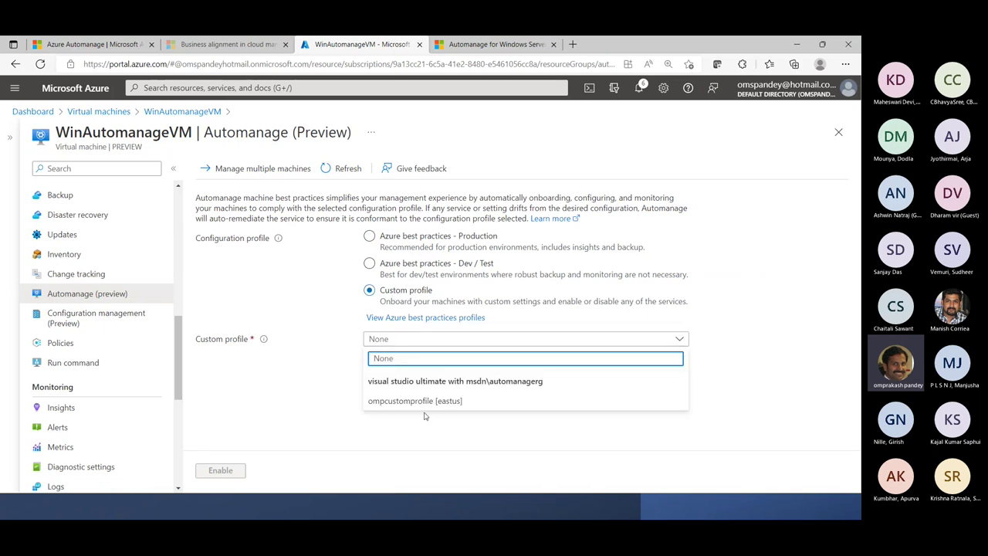
click(342, 390)
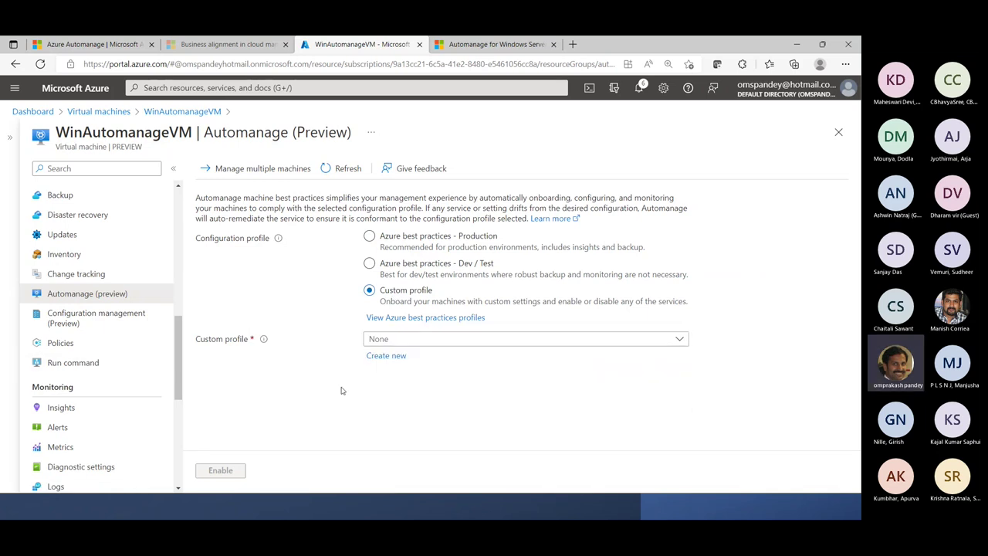
click(375, 339)
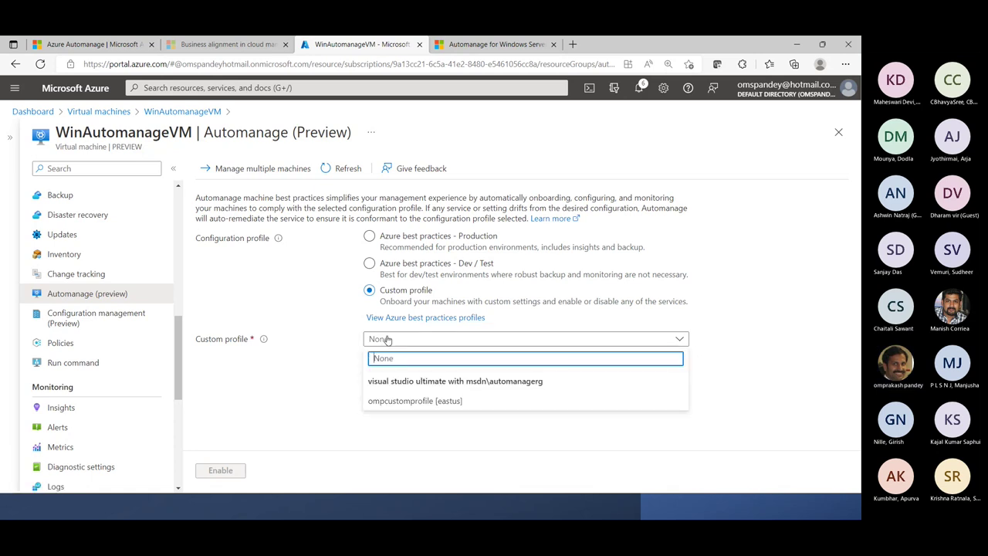
click(401, 403)
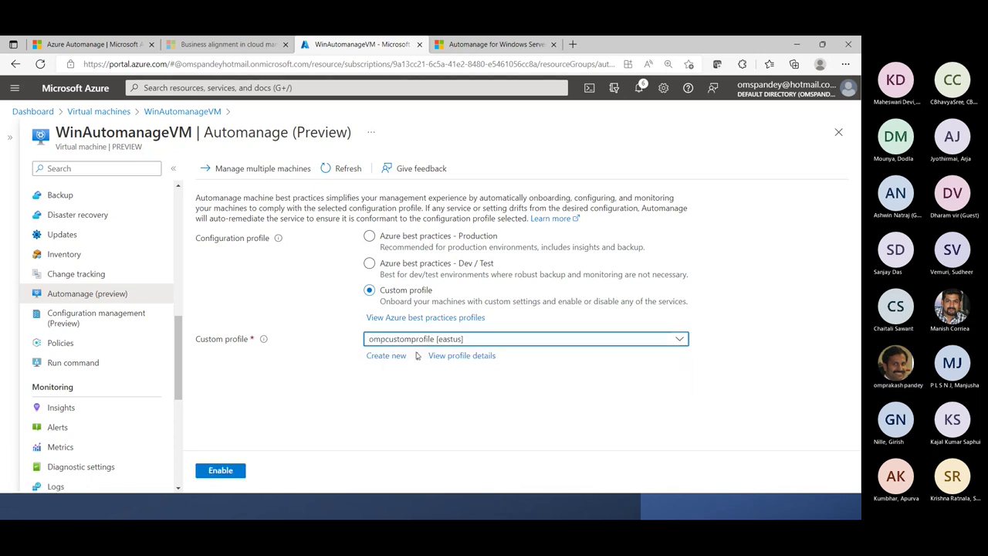
Review the services enabled by ompcustomprofile in its profile details, then close them
click(463, 357)
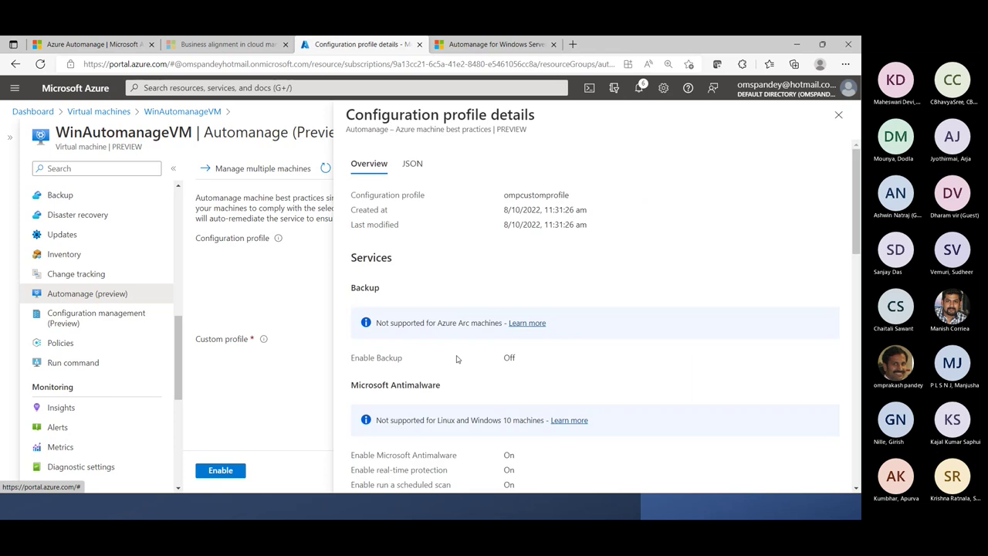
scroll(495, 344, down, 7)
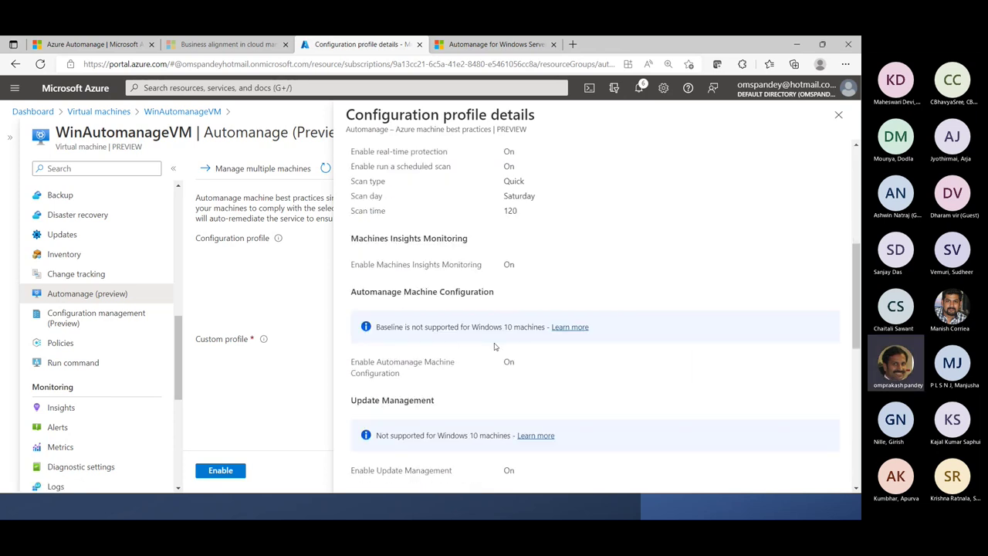
scroll(495, 346, down, 4)
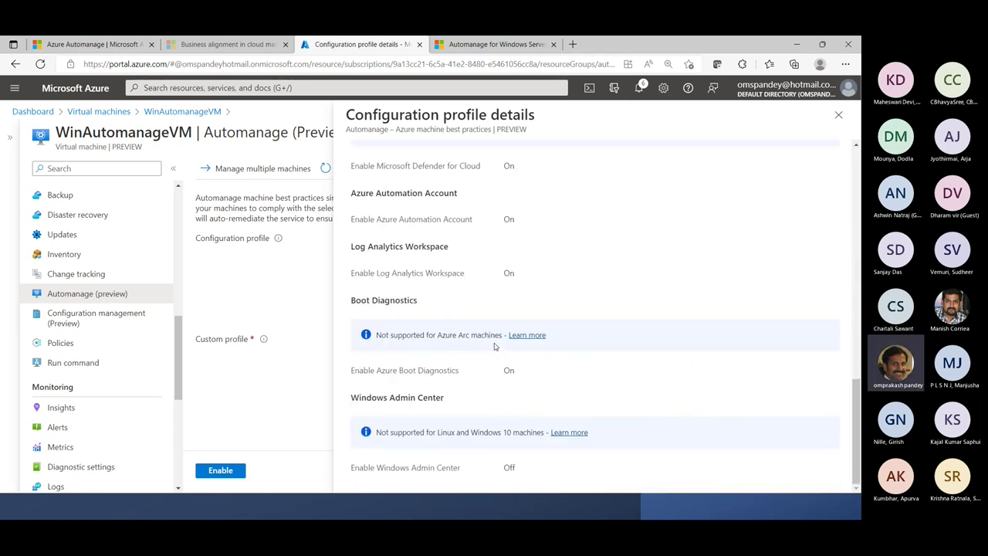
click(838, 114)
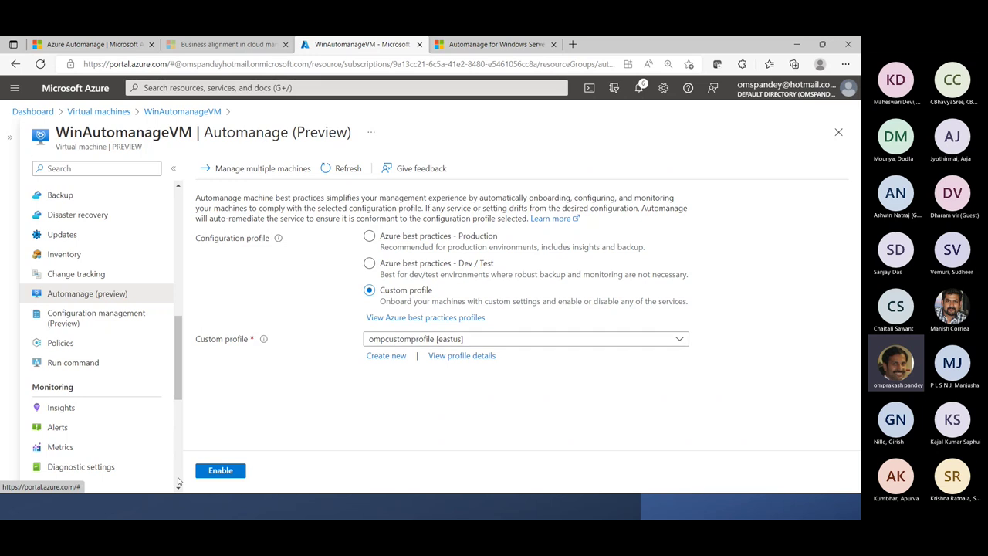
Enable Automanage on WinAutomanageVM, check the status documentation, and refresh to show In progress
click(220, 472)
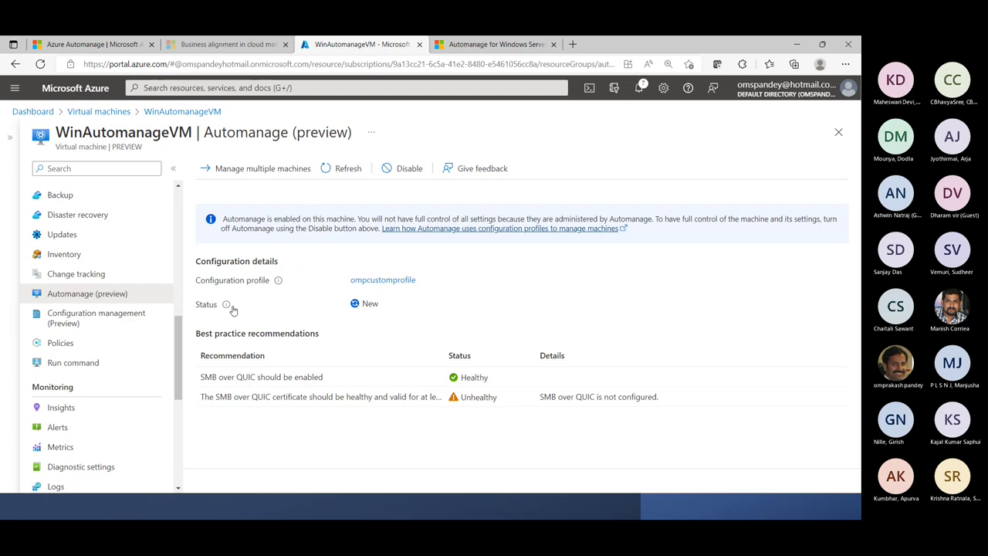
mouse_move(228, 307)
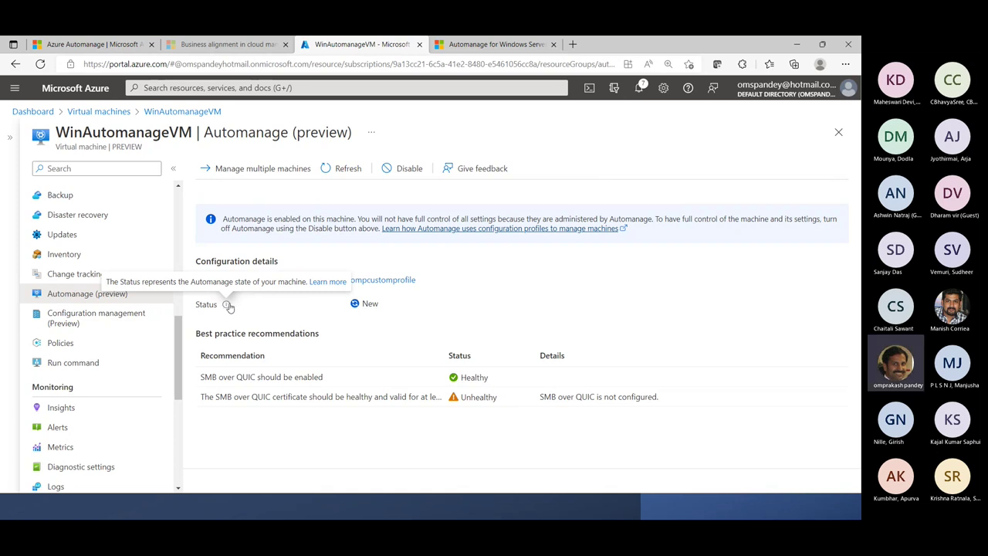
click(328, 282)
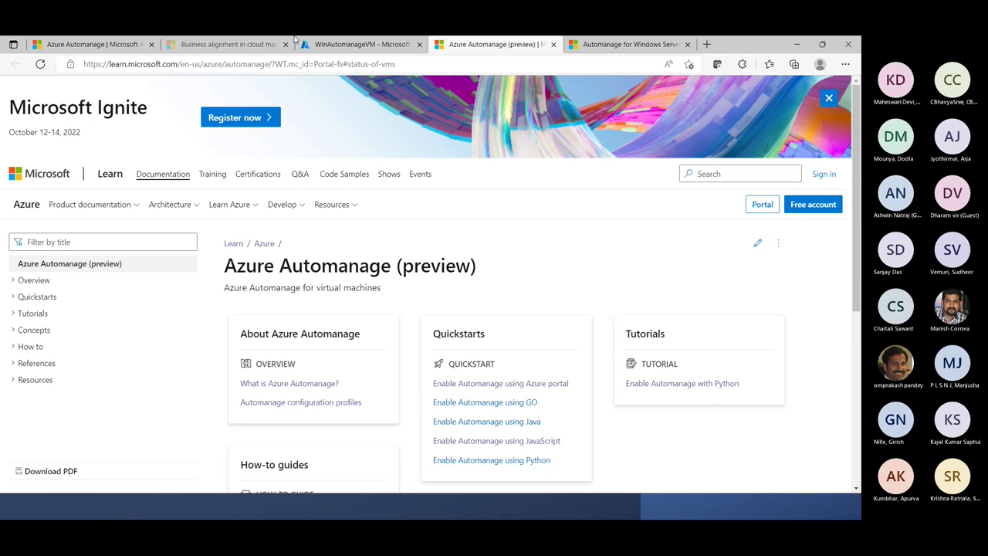
click(317, 44)
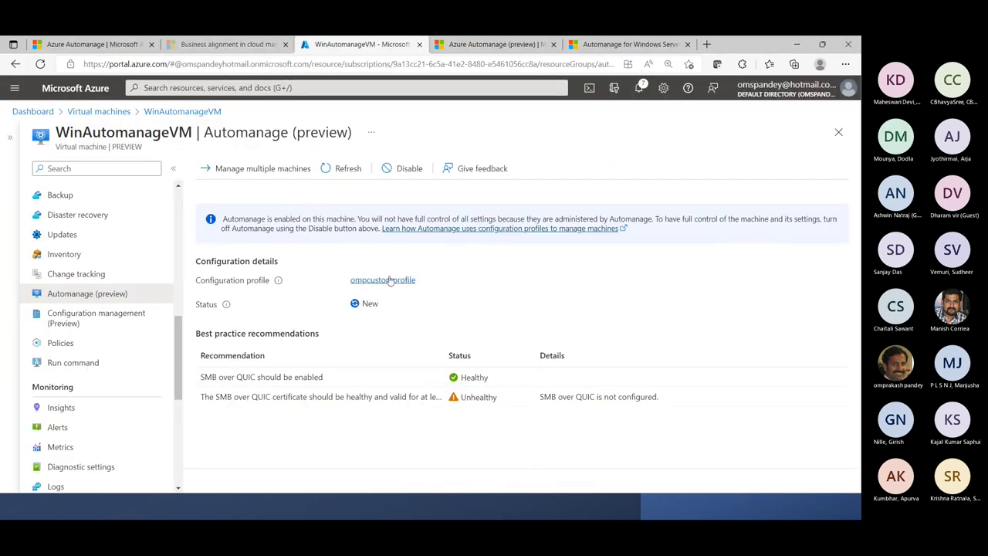
click(346, 169)
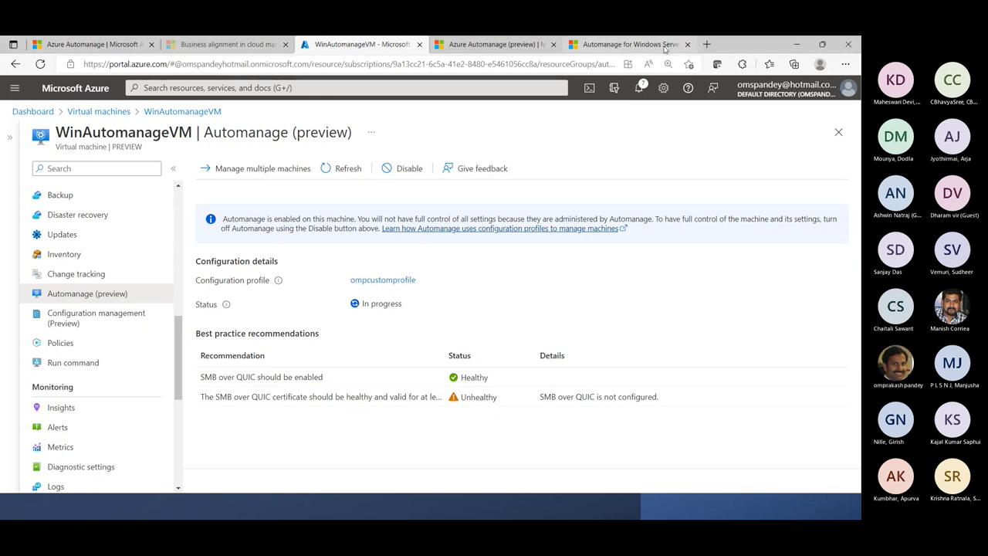
Close the three documentation tabs and enter azure.com in a new browser tab
click(554, 45)
click(554, 45)
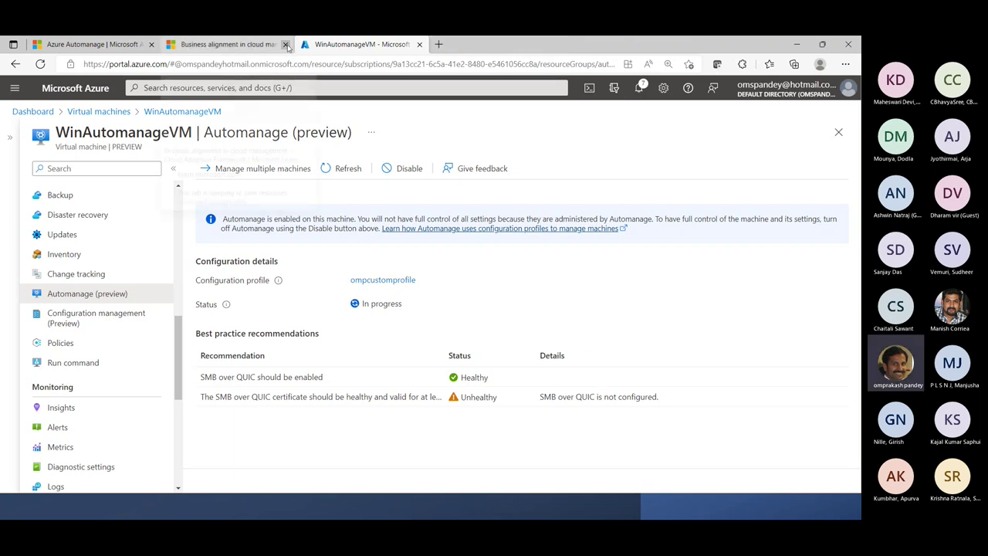
click(286, 45)
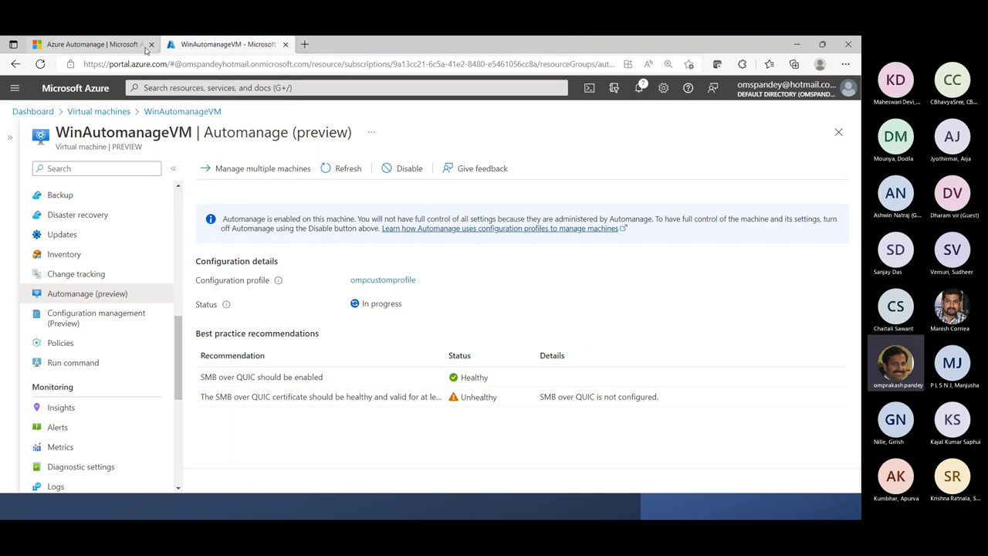
click(305, 47)
text(azure)
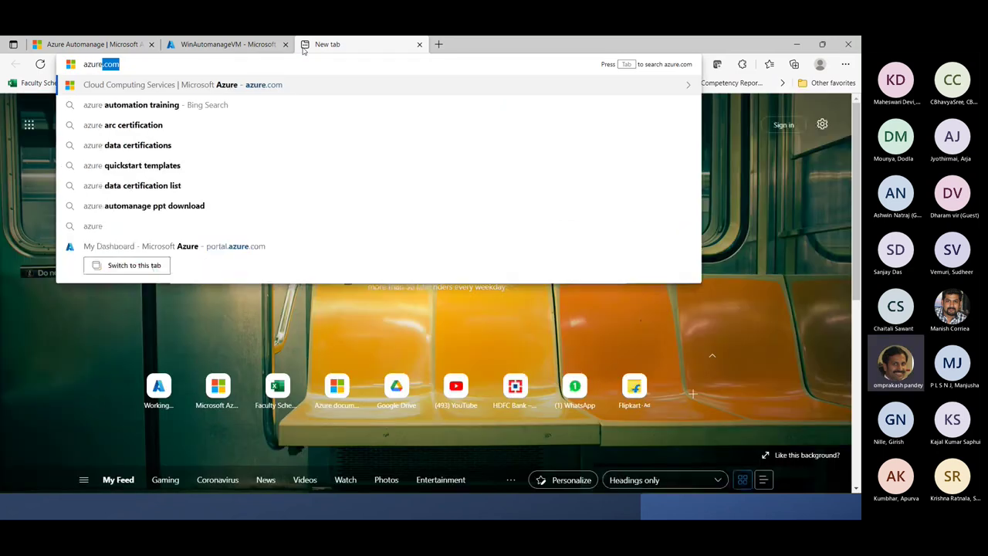
text(.com)
Go to azure.com and open the Azure pricing overview page
key(Return)
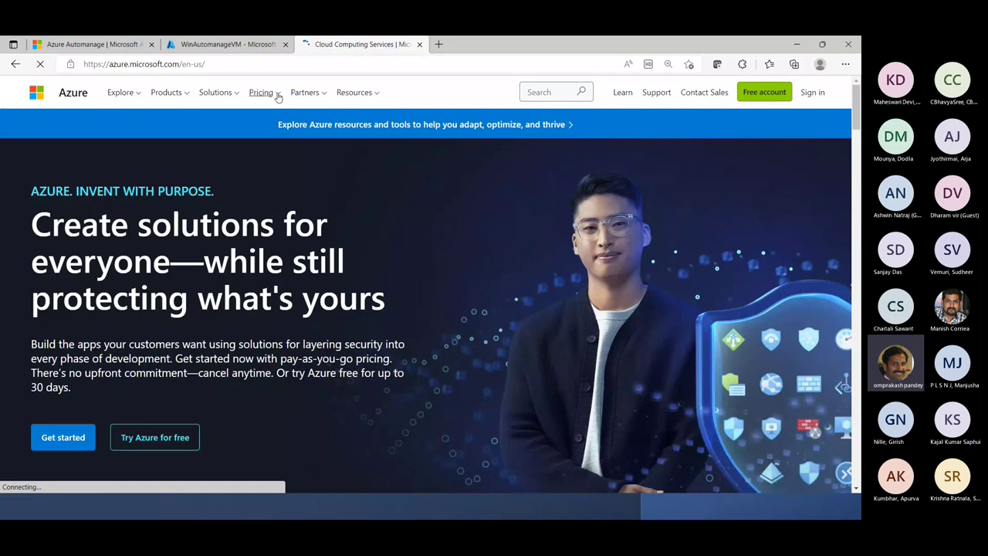
click(277, 95)
click(73, 160)
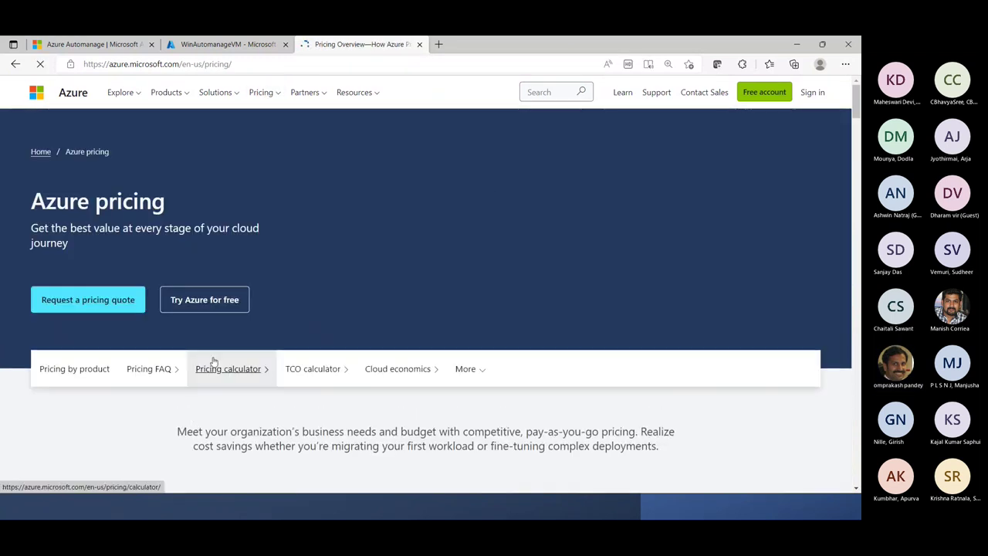
scroll(212, 363, down, 10)
scroll(214, 361, down, 5)
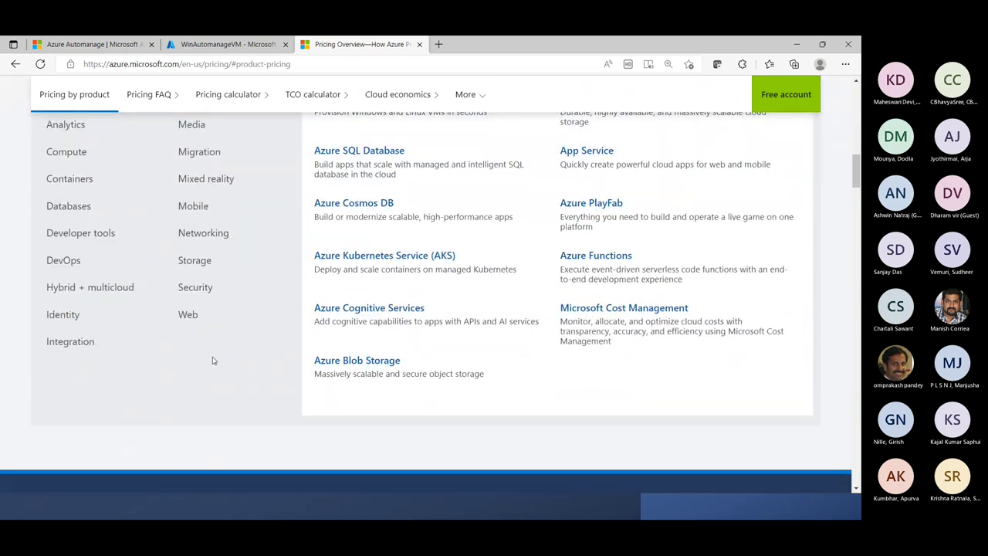
scroll(185, 332, up, 1)
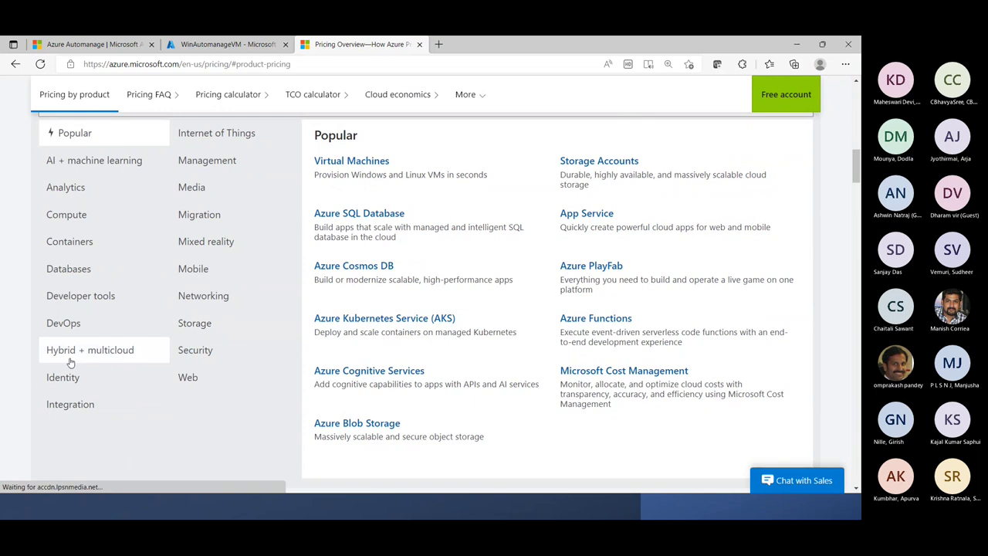
scroll(224, 225, up, 1)
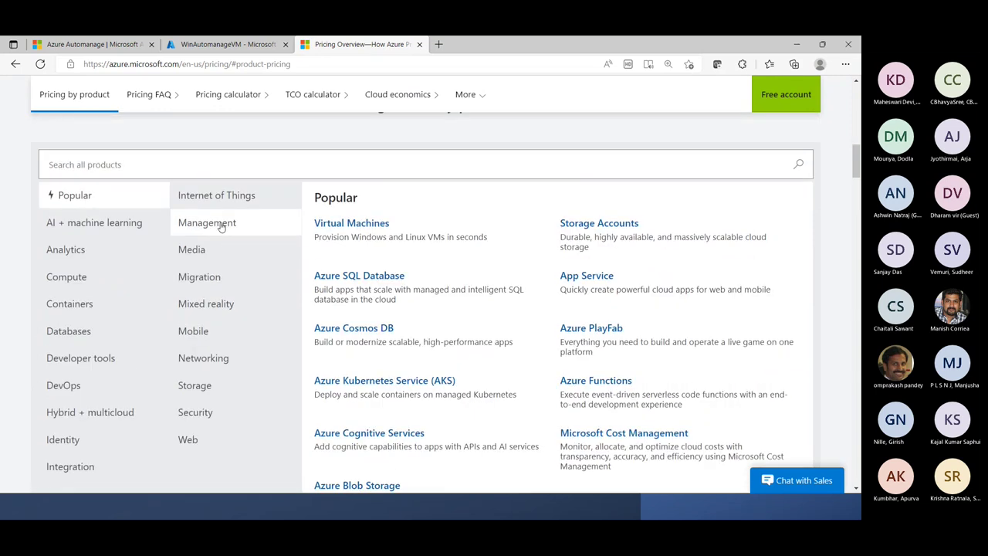
Filter Pricing details by product to Management and governance and browse the listed products
click(223, 223)
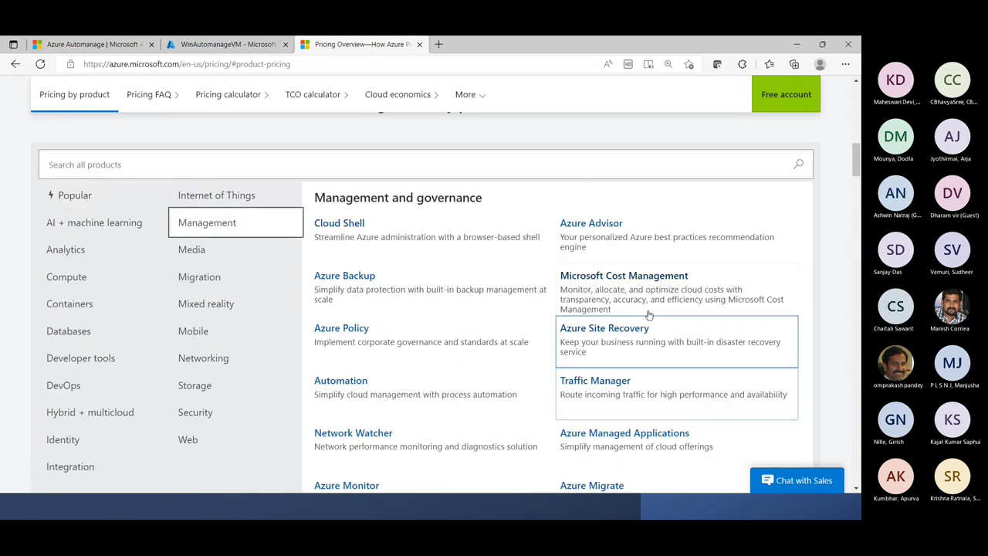
scroll(595, 325, down, 3)
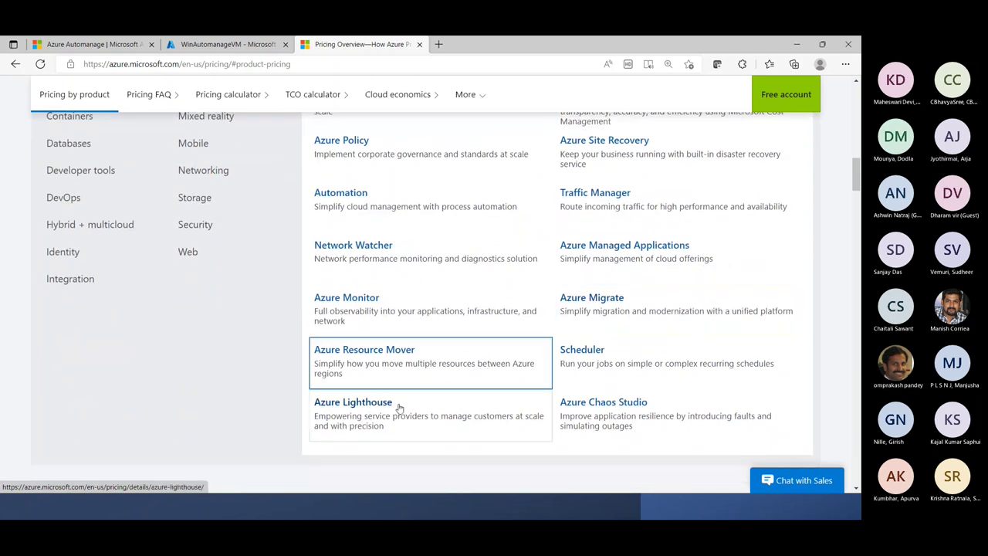
scroll(588, 387, up, 1)
scroll(587, 389, up, 2)
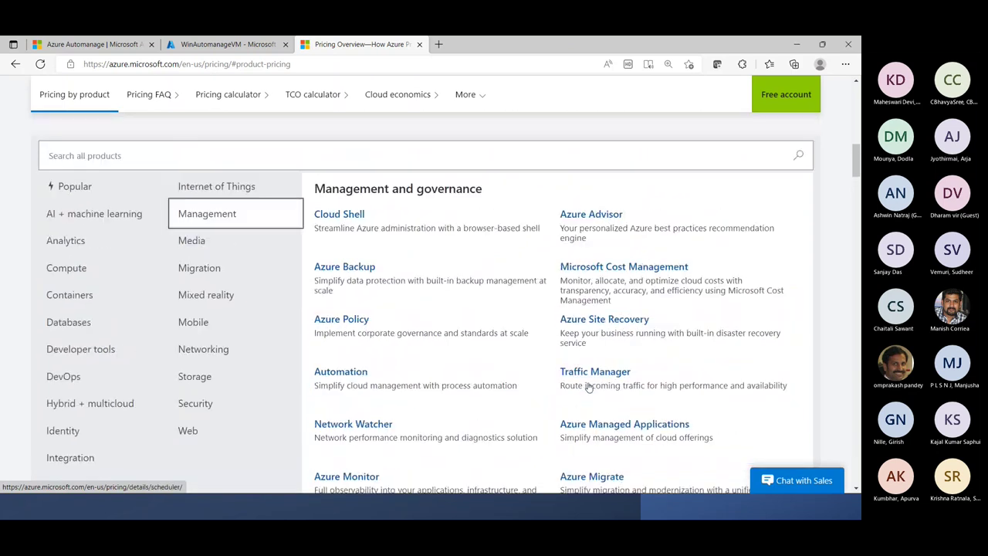
scroll(626, 404, down, 3)
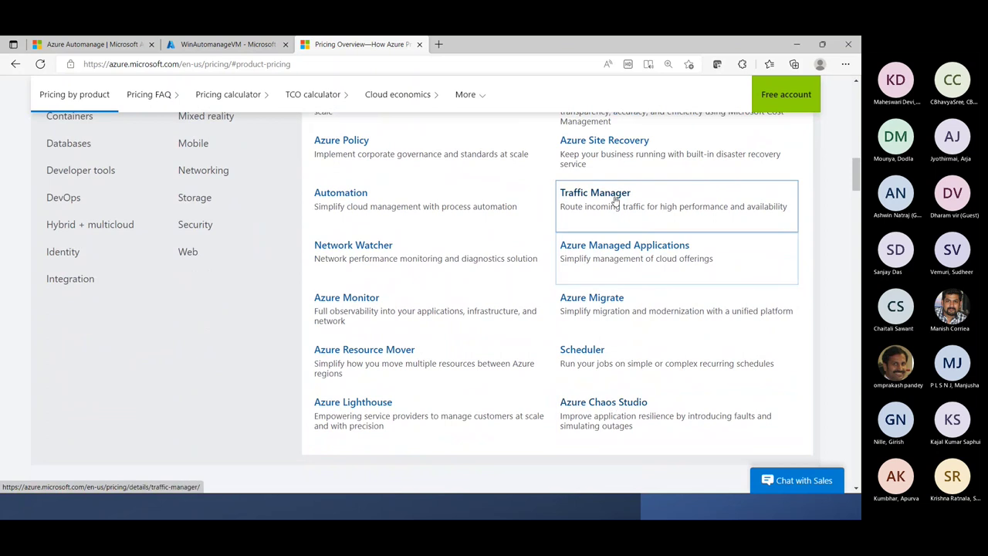
scroll(496, 286, up, 3)
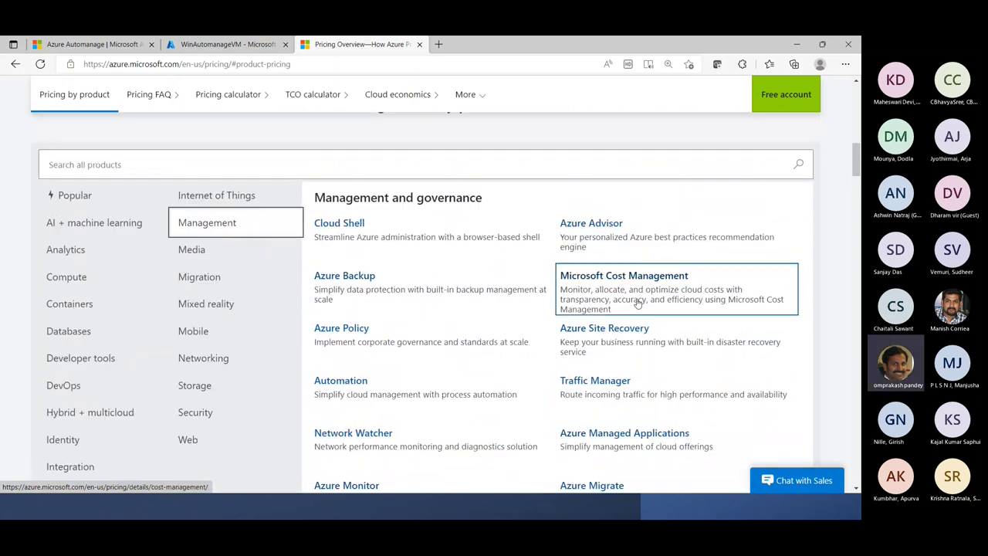
scroll(610, 316, down, 5)
scroll(583, 366, up, 5)
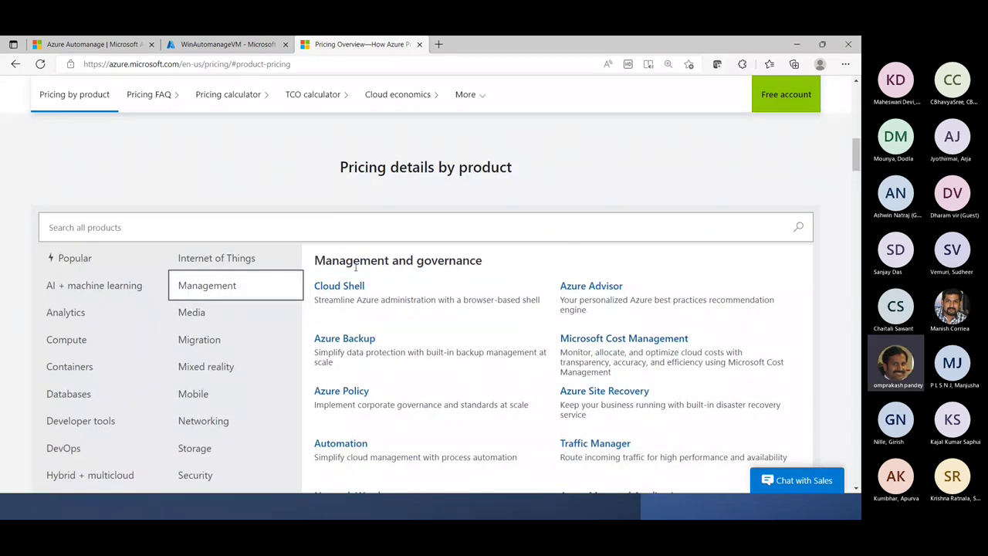
Search Azure product pricing for 'Automanage', which returns no results
click(222, 229)
text(Automanage)
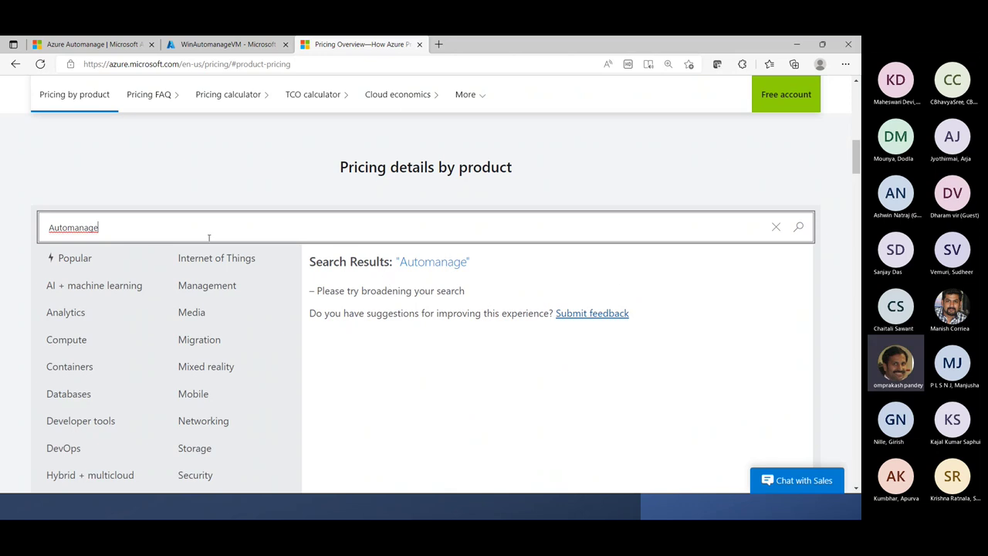
drag(126, 224, 26, 238)
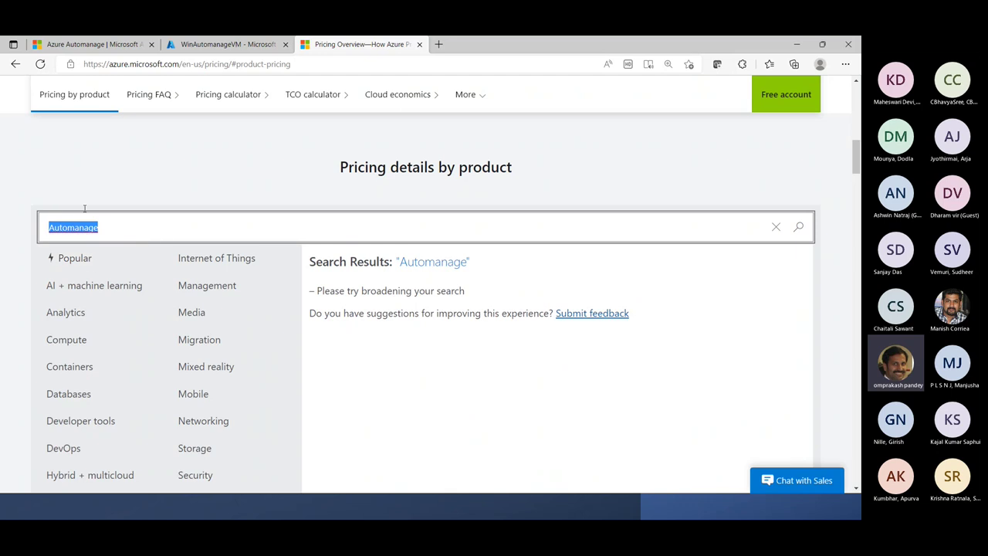
click(17, 190)
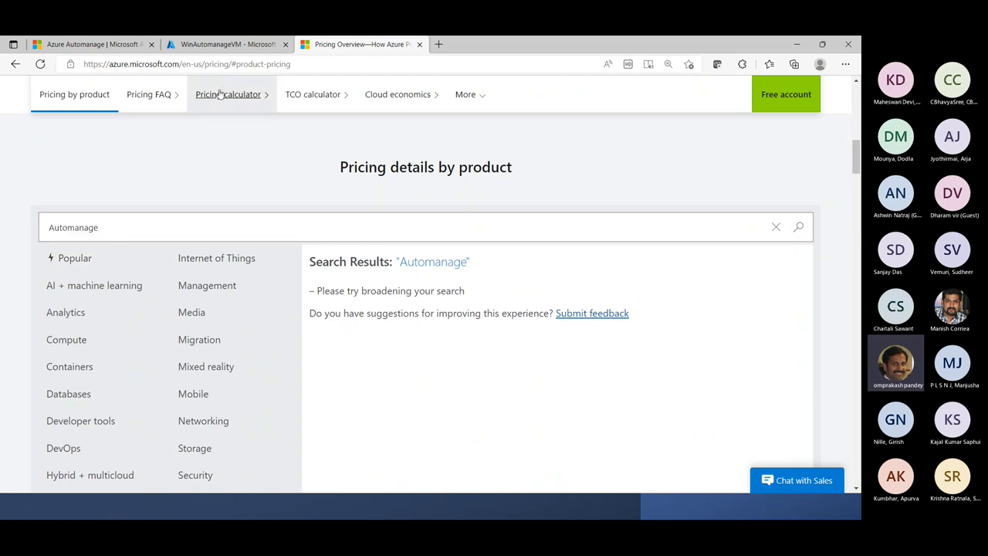
scroll(247, 302, up, 3)
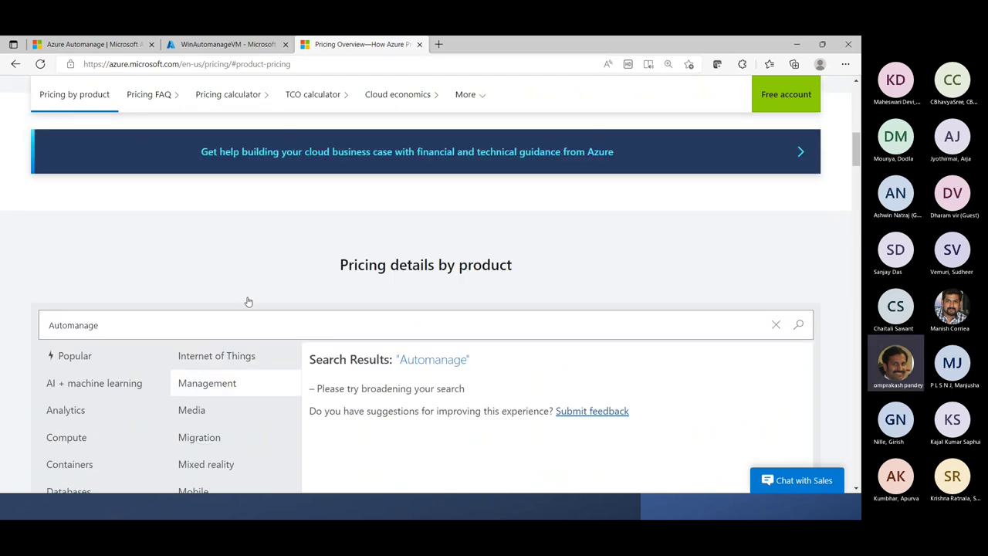
scroll(249, 296, down, 3)
Clear the Automanage pricing search and return to the WinAutomanageVM portal tab
drag(143, 229, 22, 229)
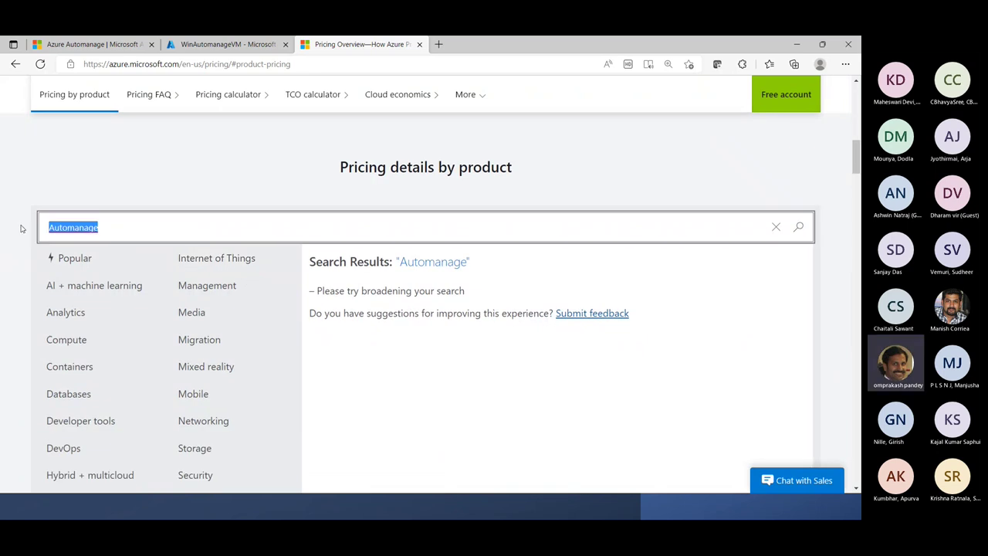
key(BackSpace)
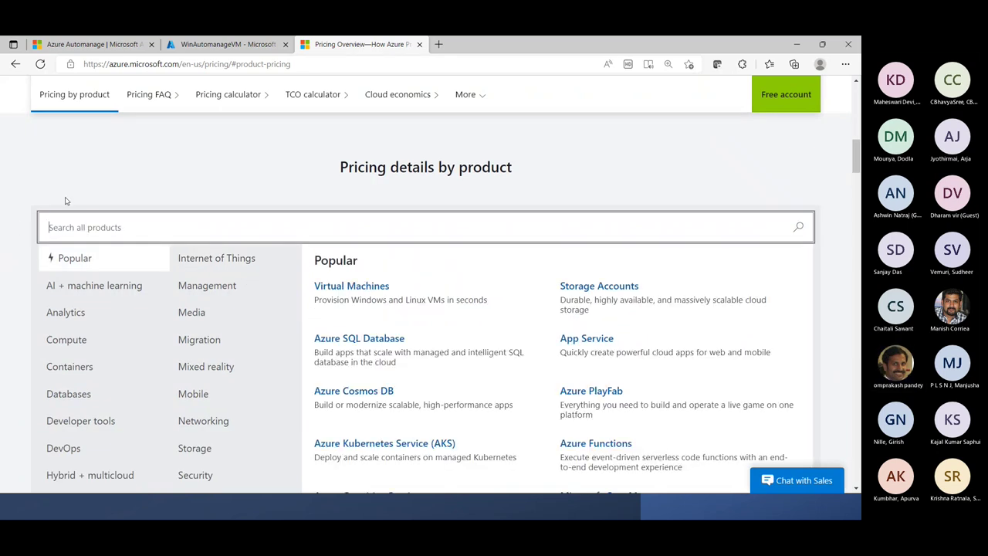
click(129, 159)
scroll(543, 337, down, 2)
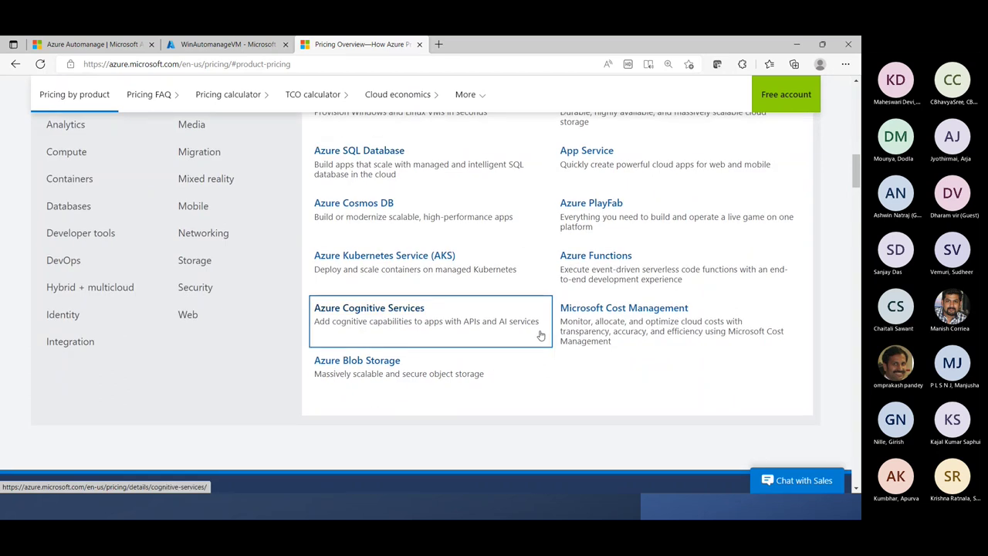
key(alt+Tab)
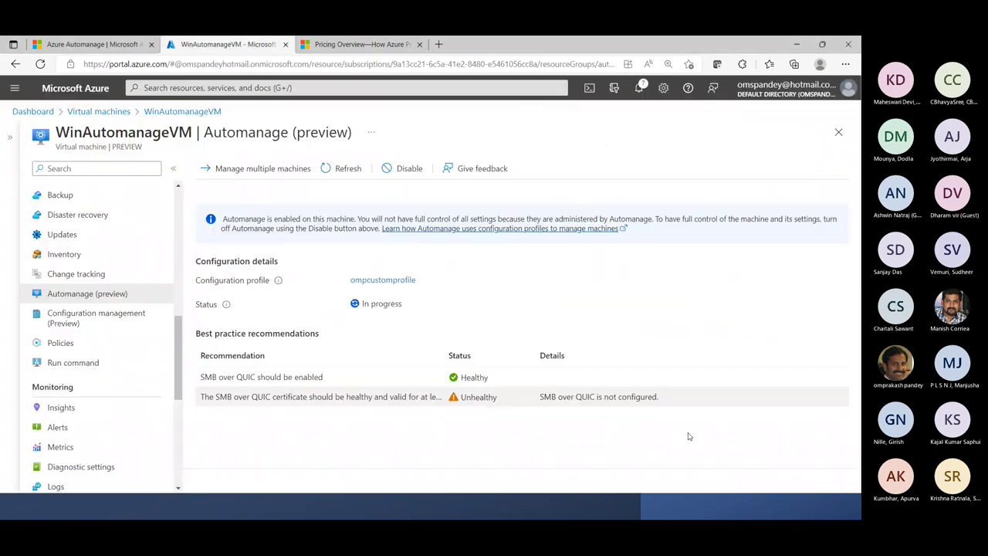
Refresh WinAutomanageVM's Automanage status to Conformant under ompcustomprofile, with the virtual machines list shown
click(347, 169)
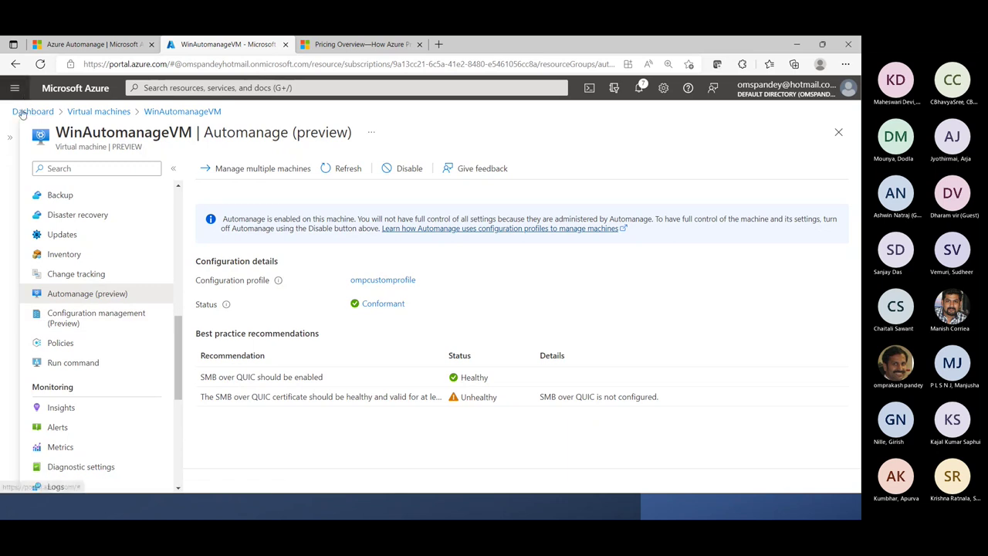
click(7, 141)
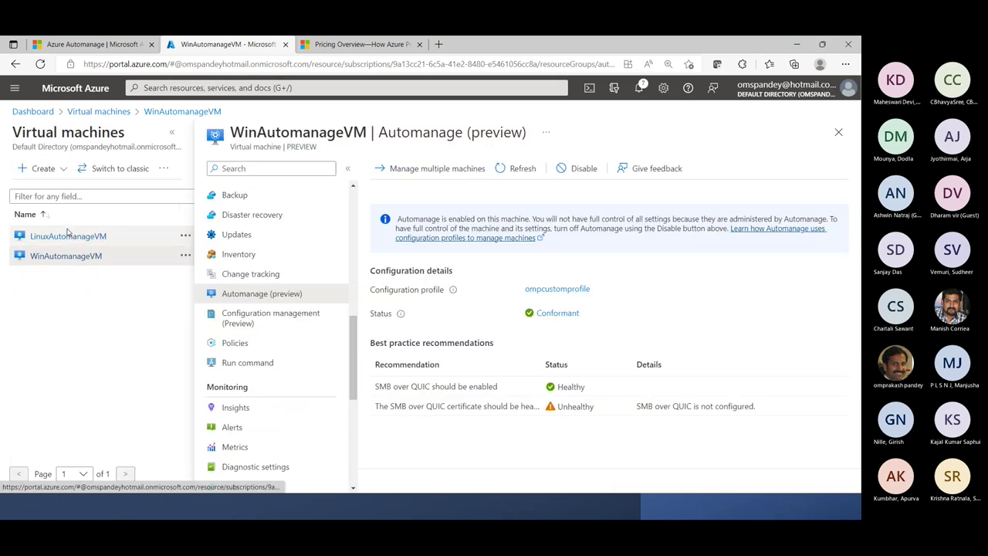
Open Monitor > Virtual Machines Performance charts and browse the CPU, memory, network and disk charts
click(13, 90)
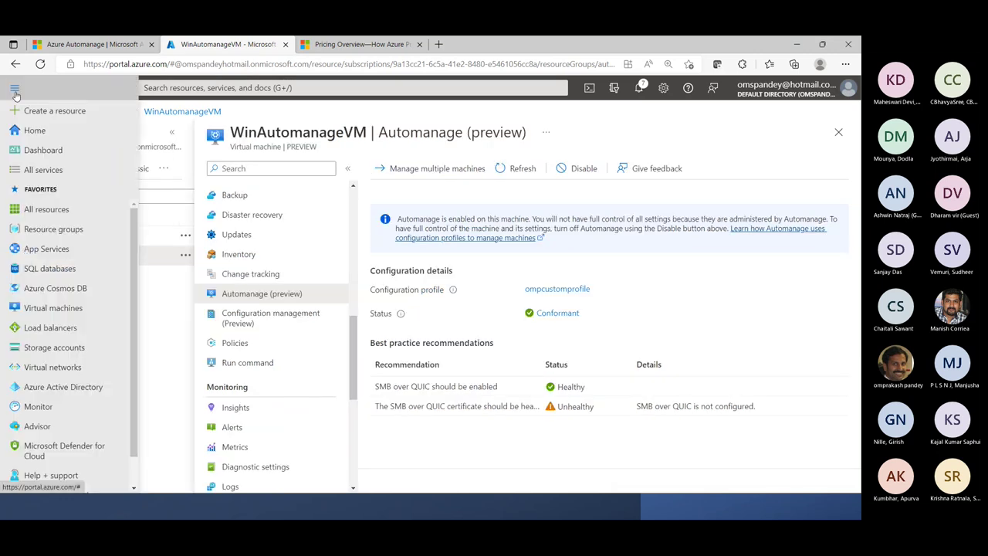
click(37, 408)
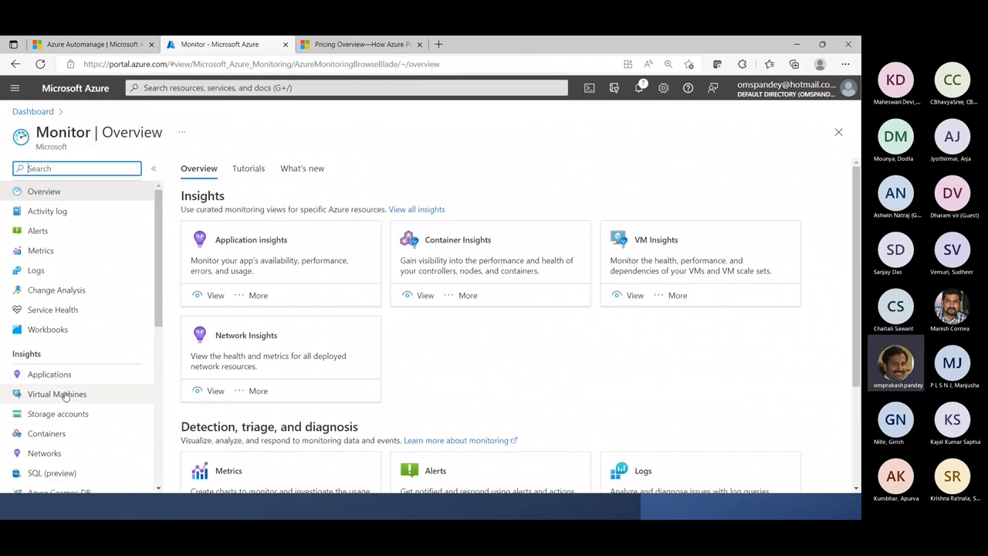
click(66, 396)
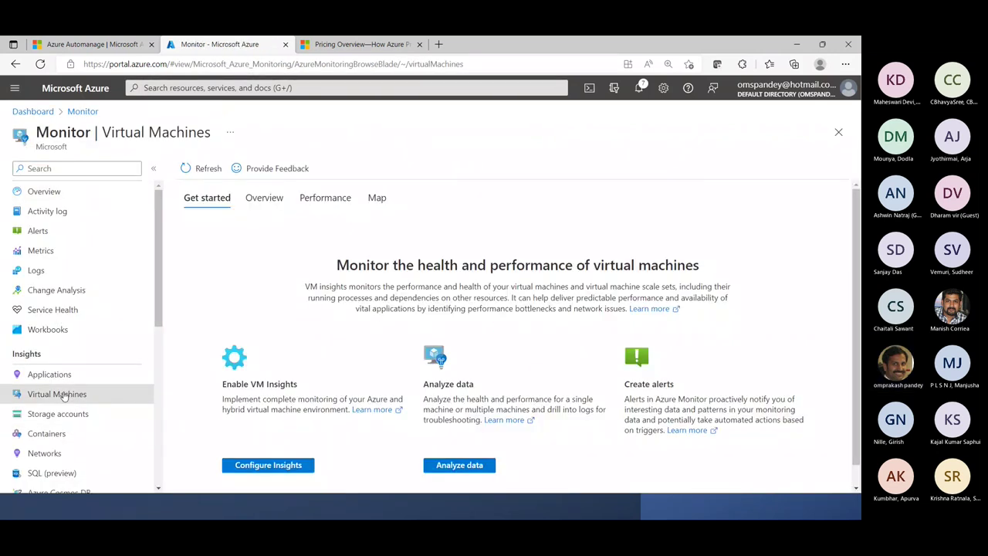
scroll(383, 328, down, 1)
click(457, 445)
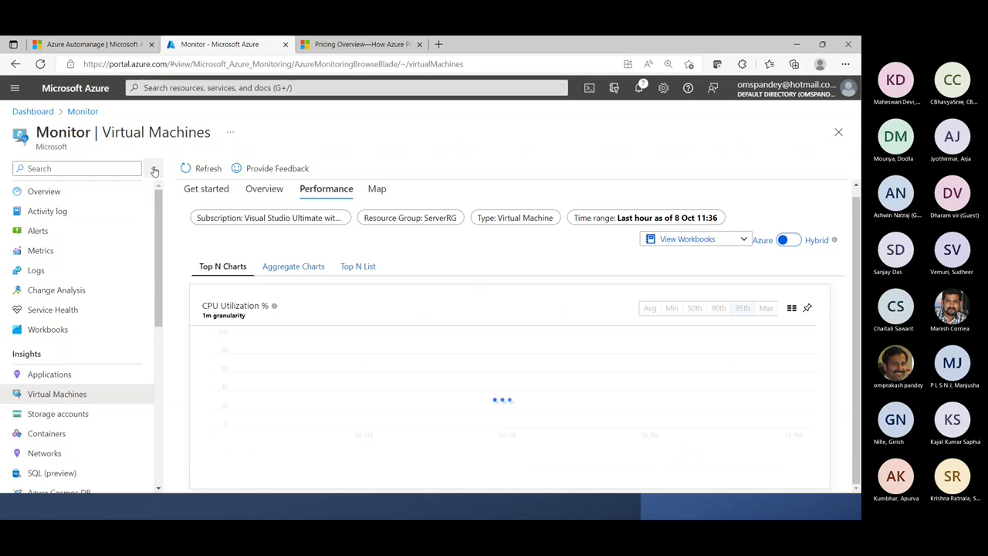
click(152, 168)
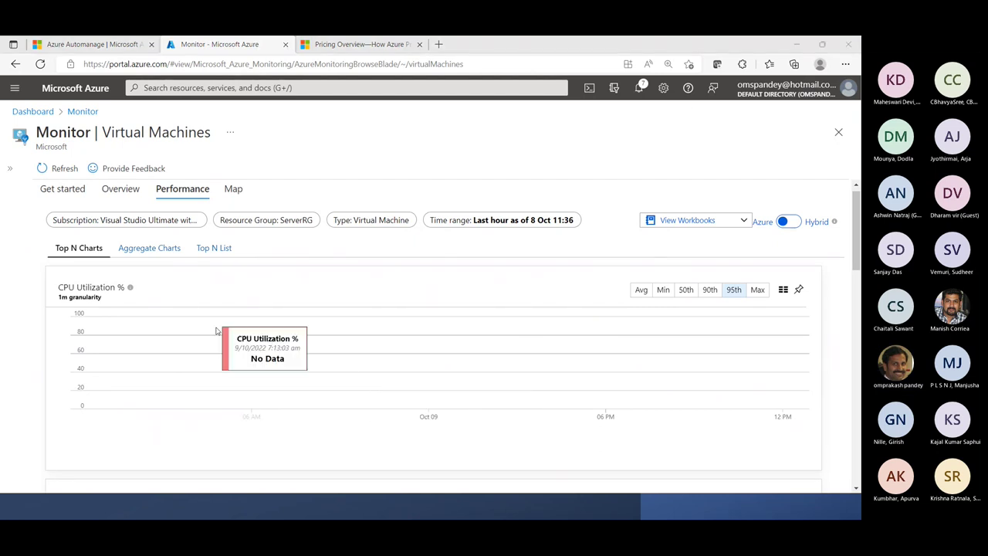
drag(856, 213, 856, 271)
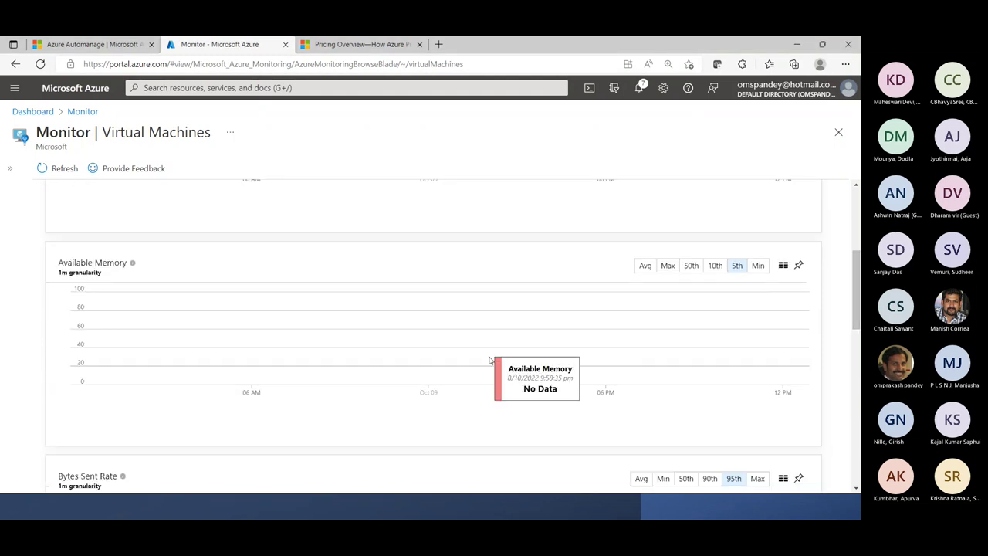
scroll(489, 360, down, 7)
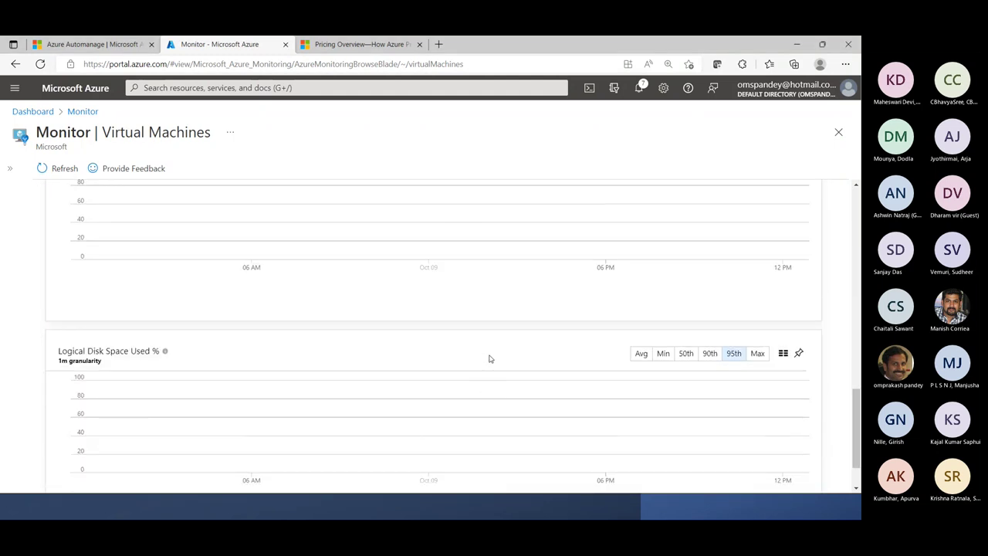
scroll(488, 359, up, 10)
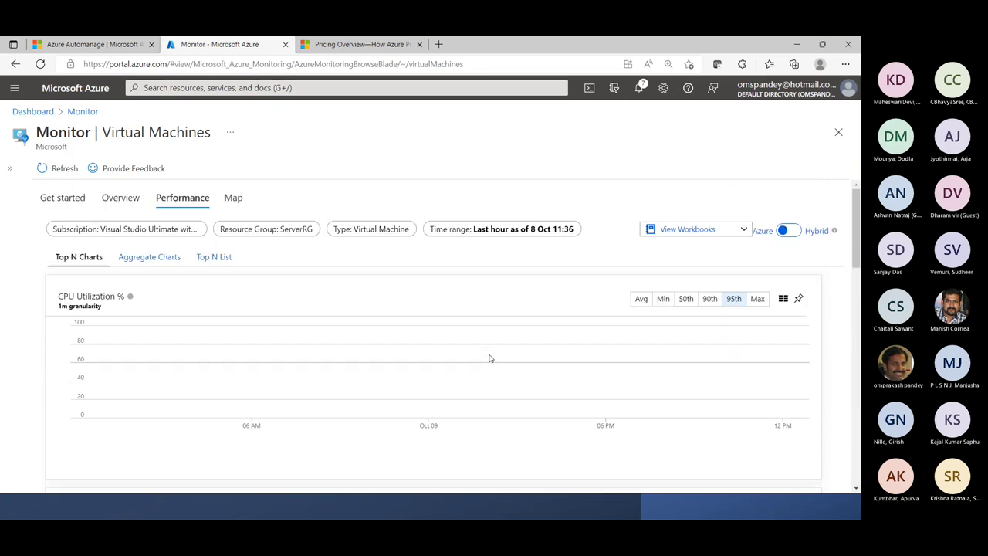
Keep the Virtual Machine type filter and set the Resource Group filter to automanagerg
click(378, 231)
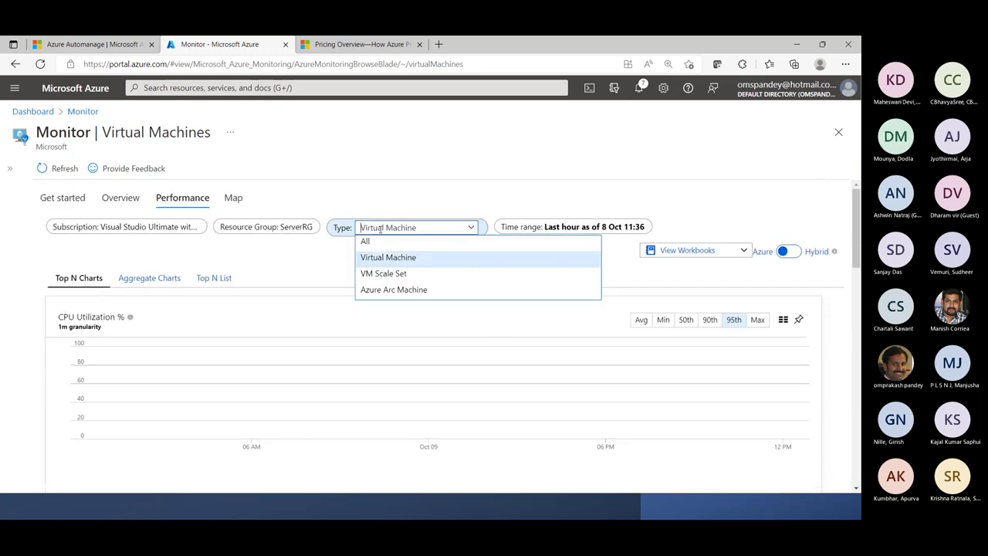
click(316, 203)
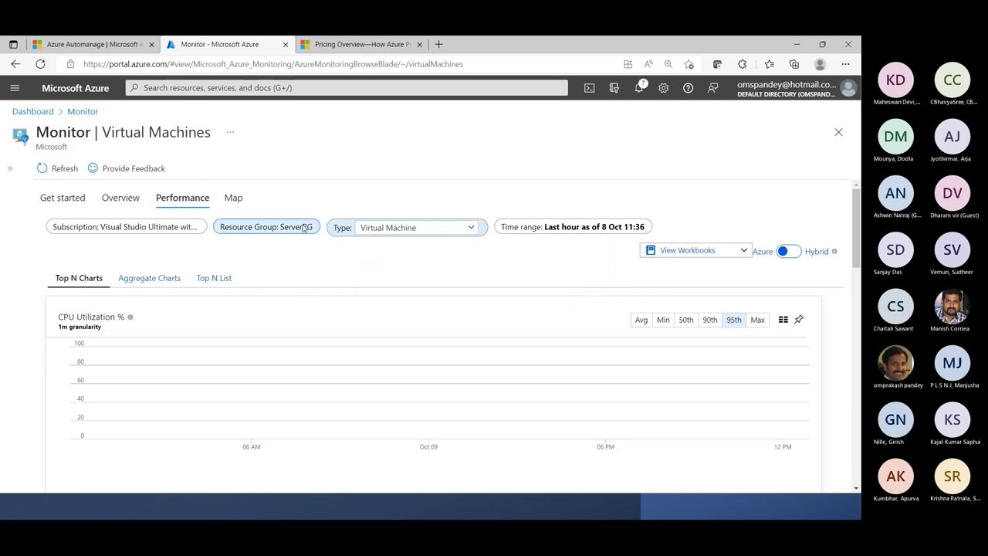
click(301, 229)
click(396, 227)
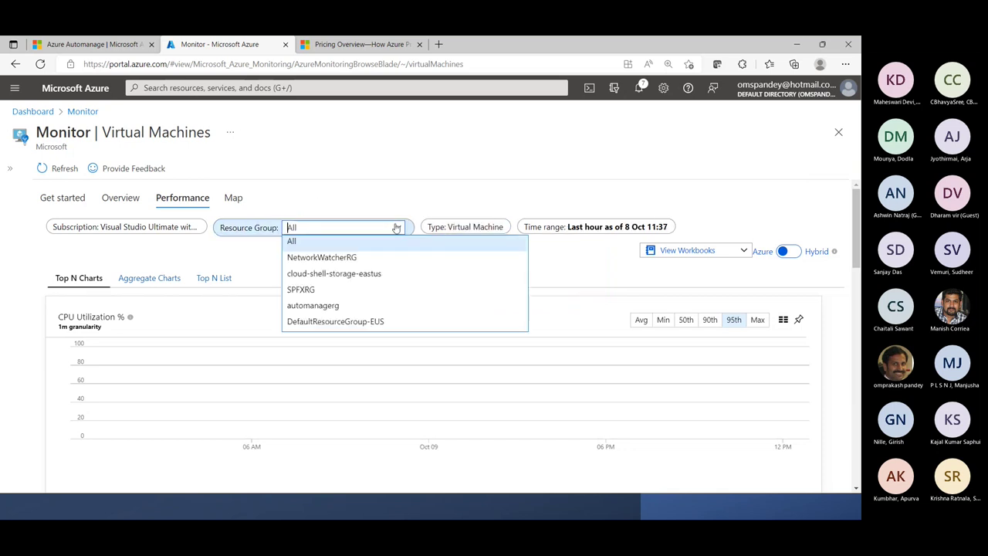
click(313, 306)
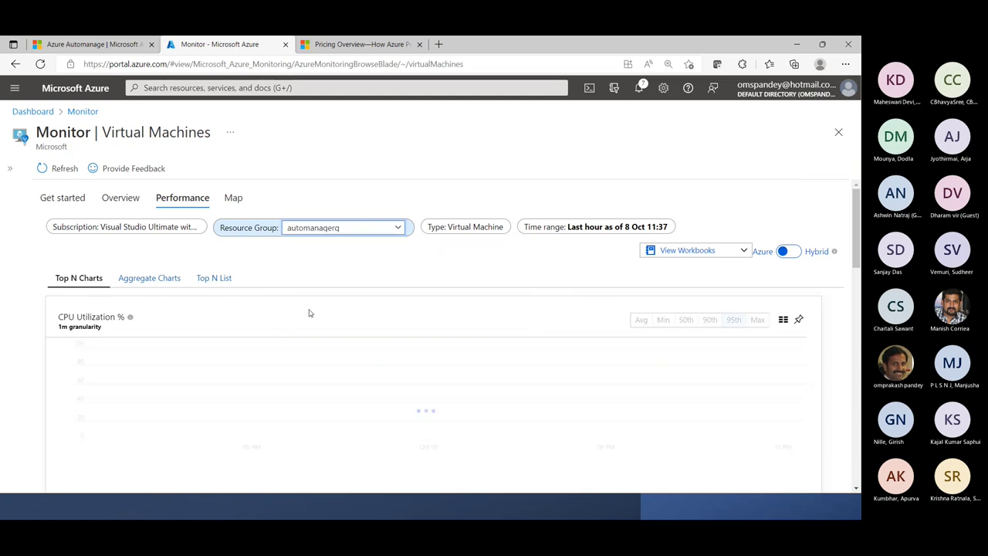
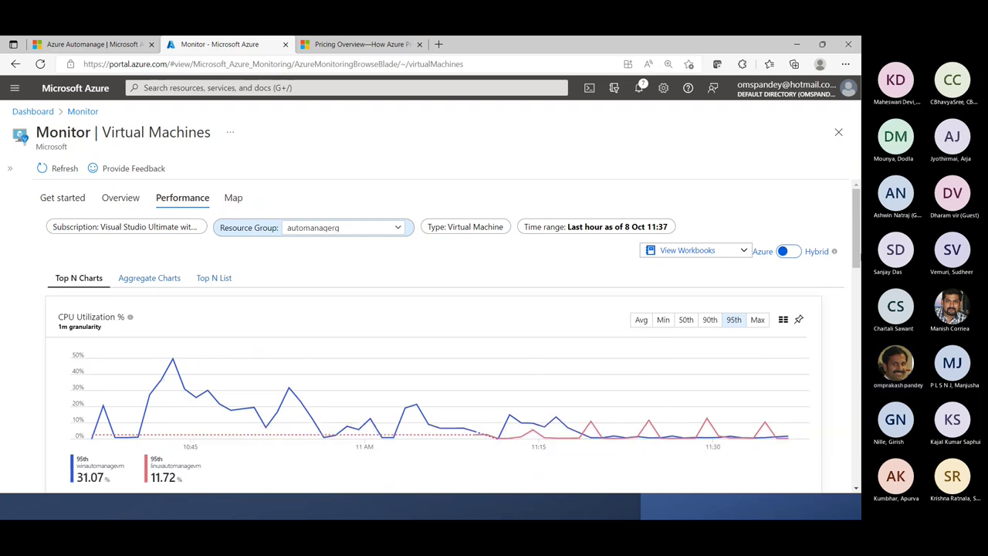
Review the VM performance charts, then open the Map view scoped to resource group automanagerg
drag(859, 230, 856, 455)
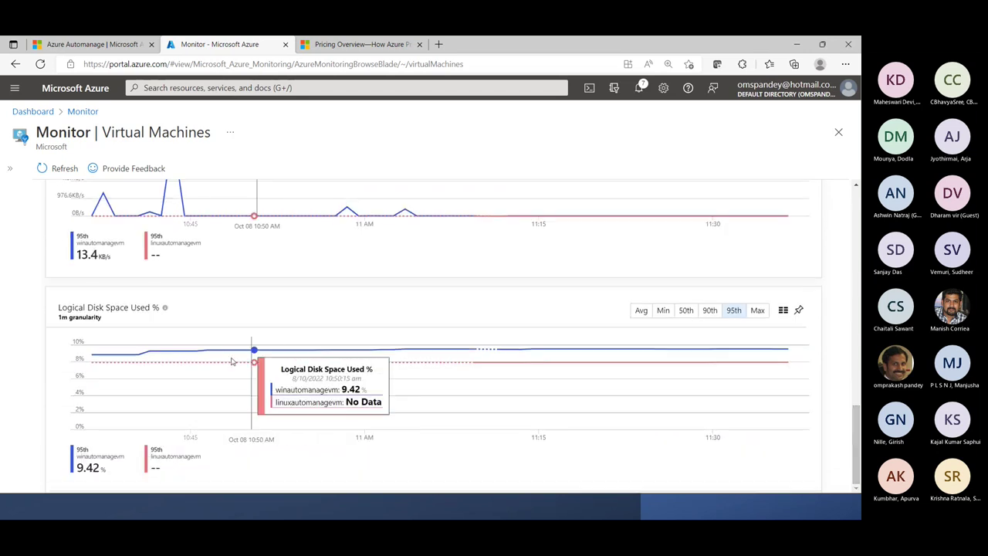
drag(859, 458, 835, 214)
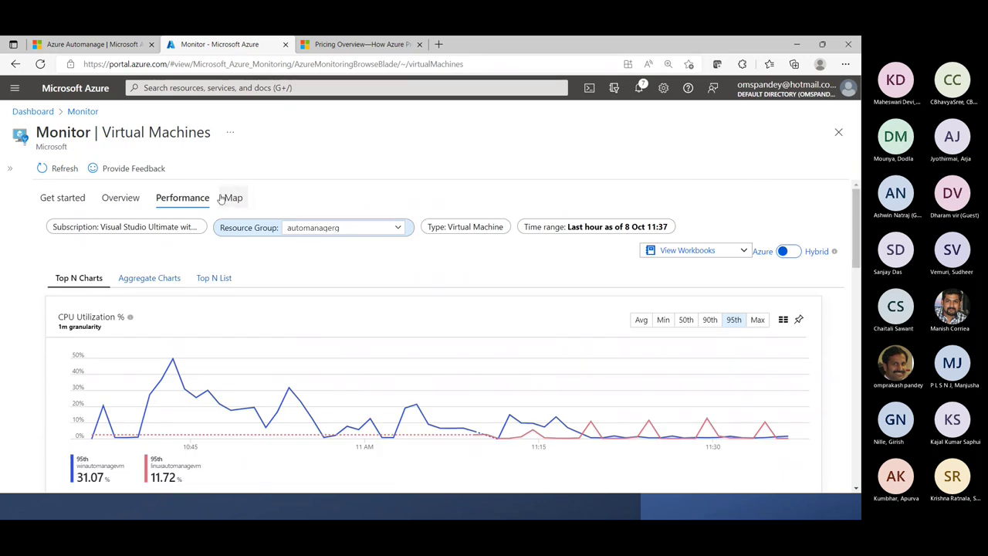
click(122, 199)
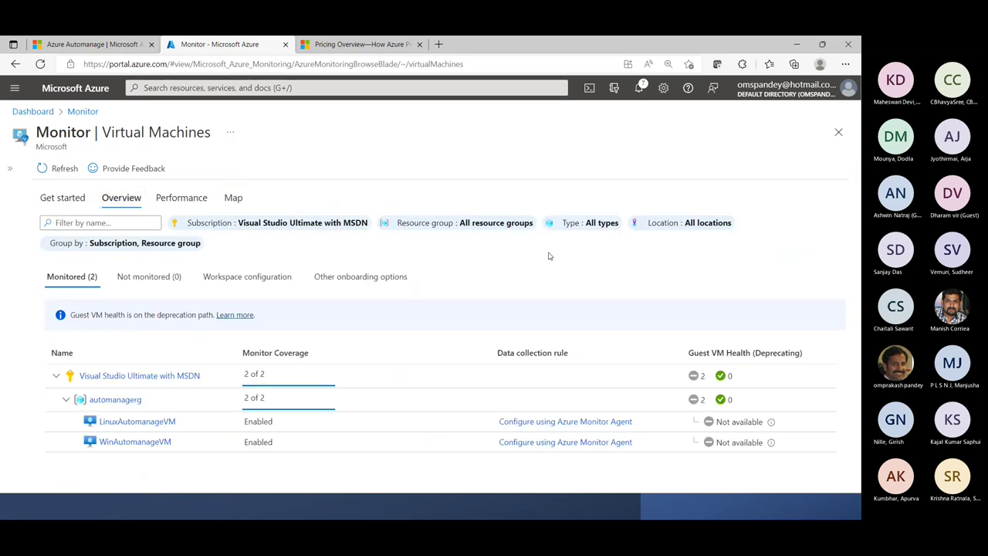
click(234, 198)
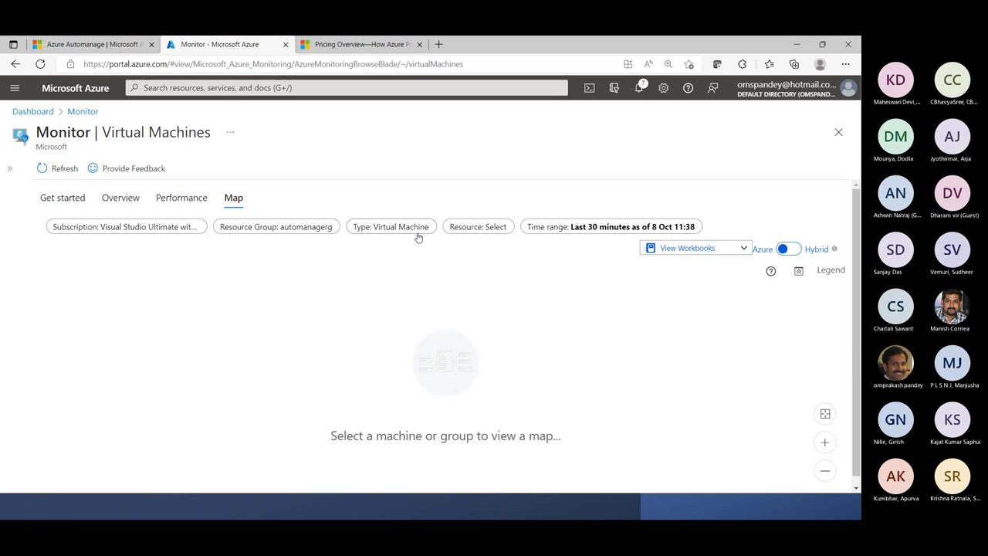
Map WinAutomanageVM's dependencies and check its log event counts
click(503, 227)
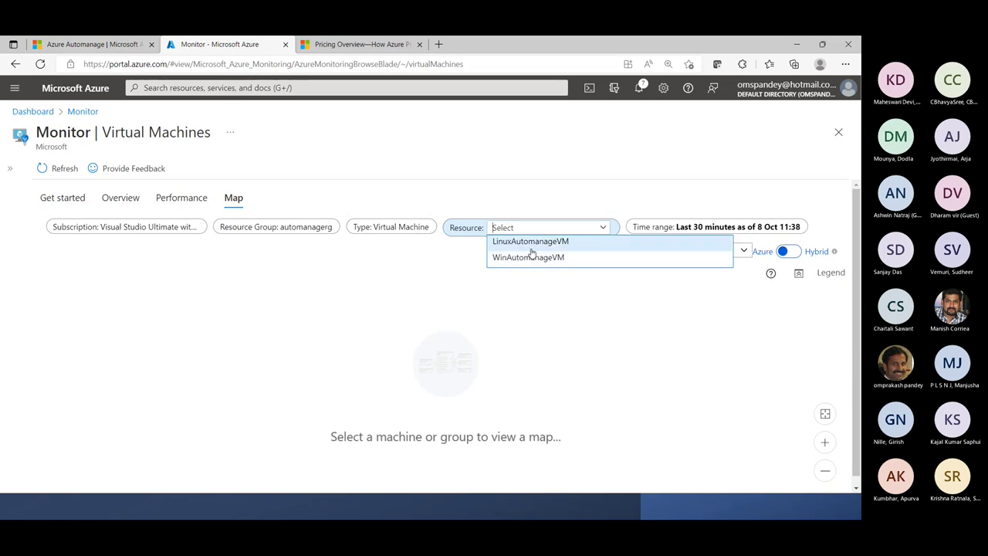
click(528, 257)
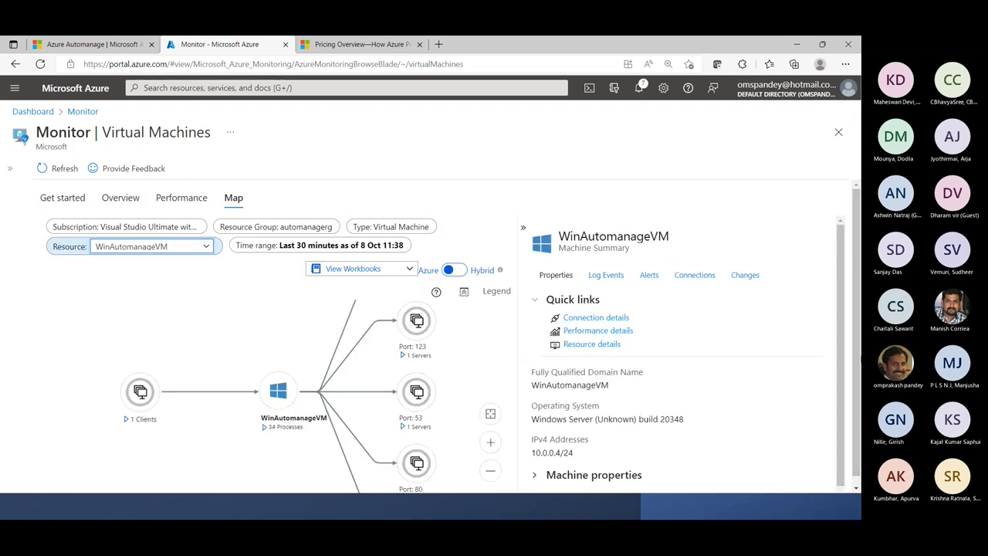
scroll(842, 327, down, 1)
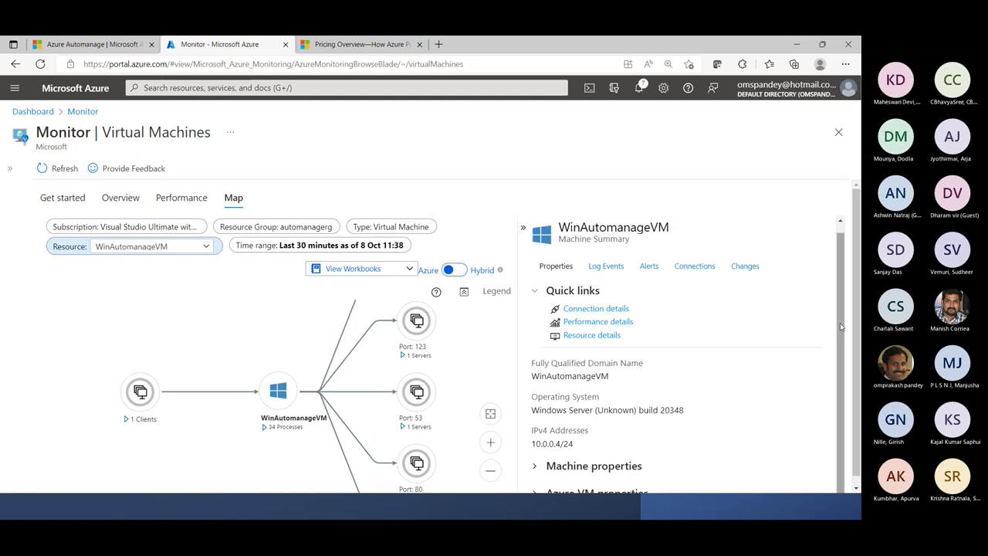
click(604, 267)
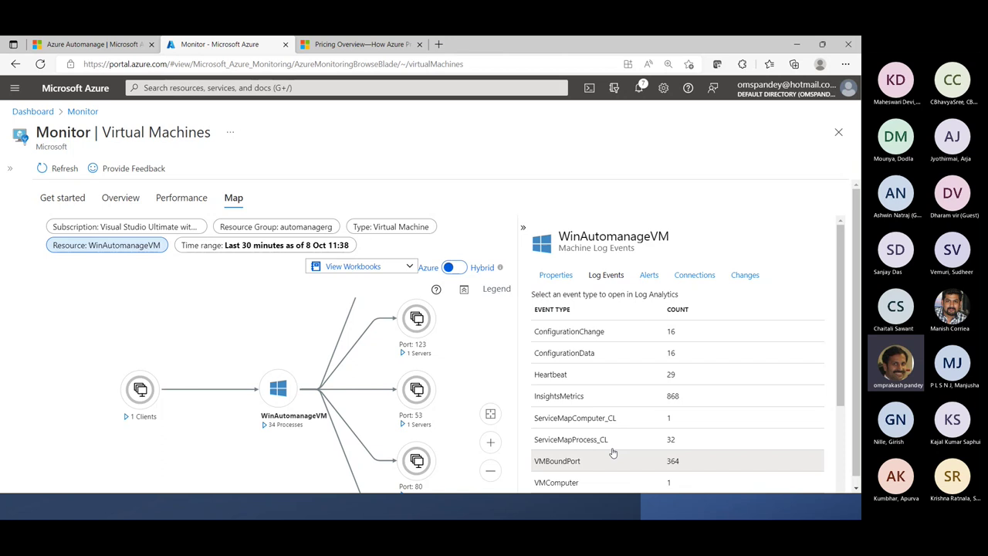
scroll(627, 436, down, 3)
scroll(629, 431, up, 1)
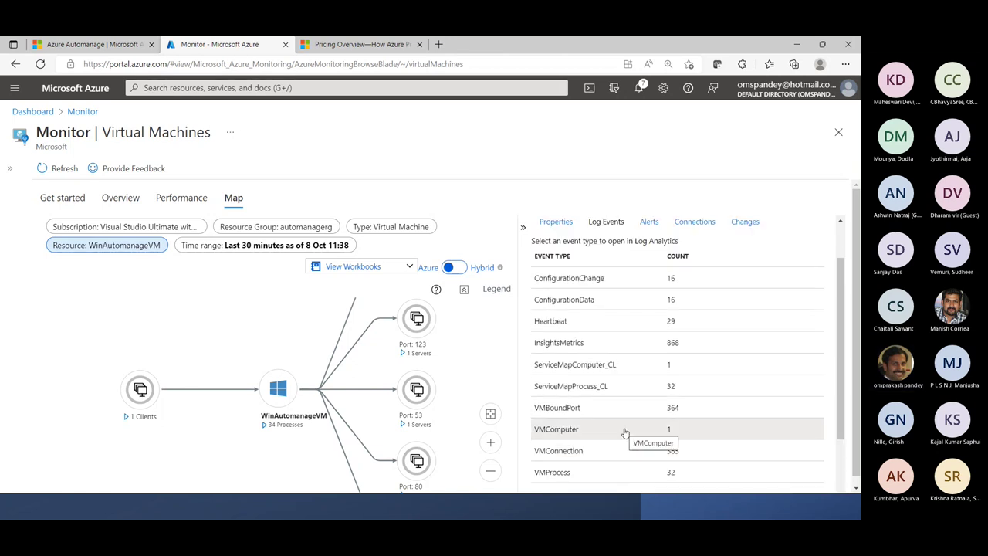
Review WinAutomanageVM's alerts and 27 connections, then open all connections as a log query
click(650, 222)
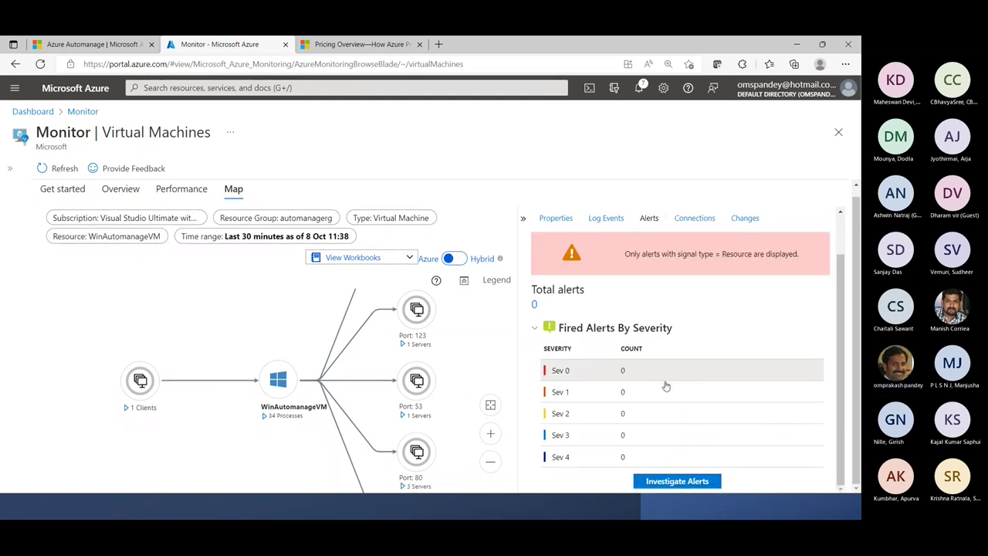
click(694, 218)
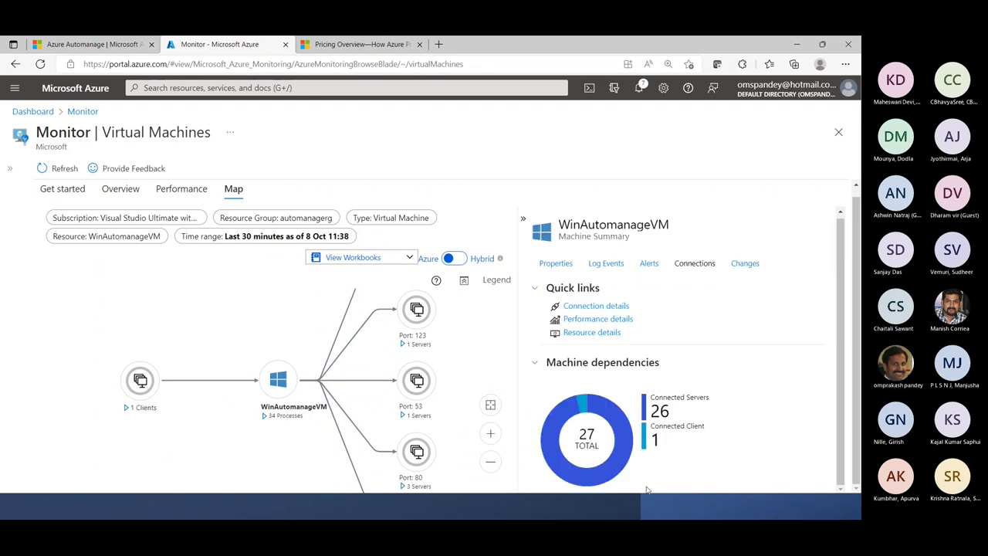
scroll(587, 448, down, 3)
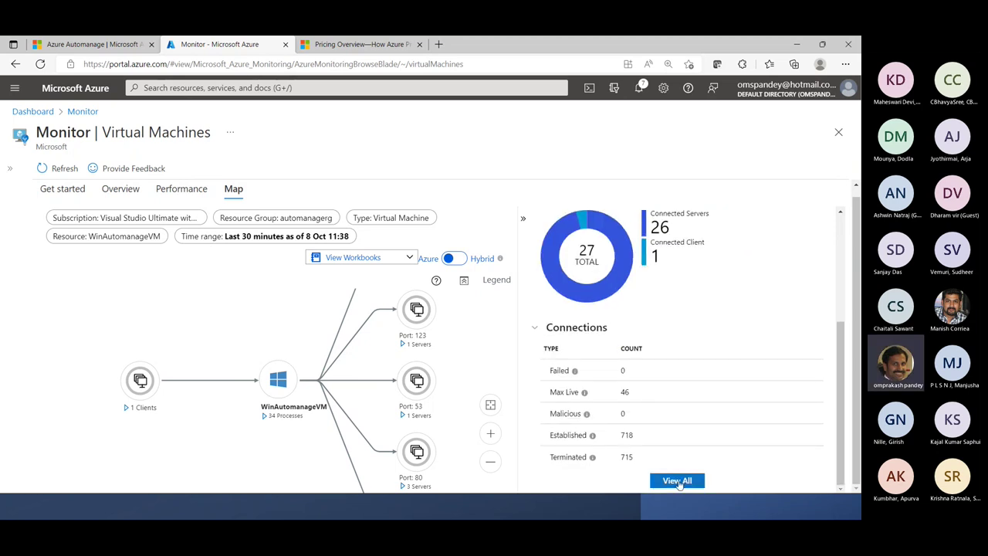
click(678, 481)
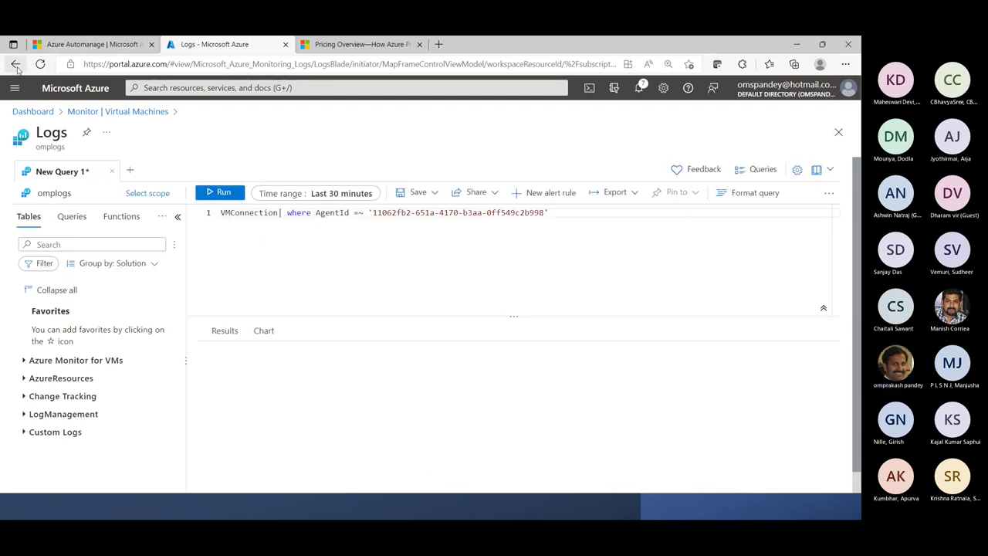
Look through the VMConnection query results, then go back and discard the unsaved query
scroll(593, 403, down, 5)
scroll(593, 404, down, 4)
mouse_move(823, 372)
mouse_down()
mouse_move(825, 480)
mouse_move(824, 366)
mouse_up()
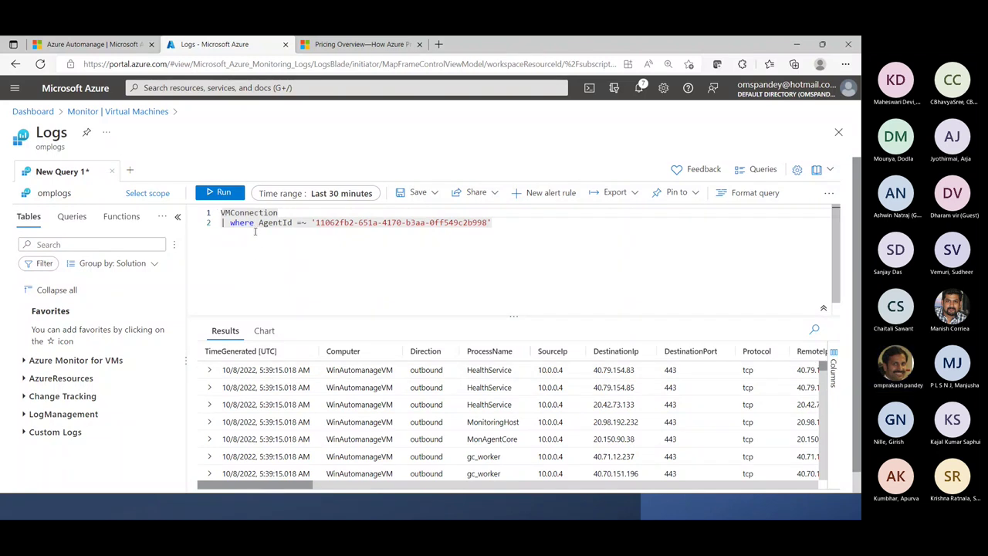
click(15, 64)
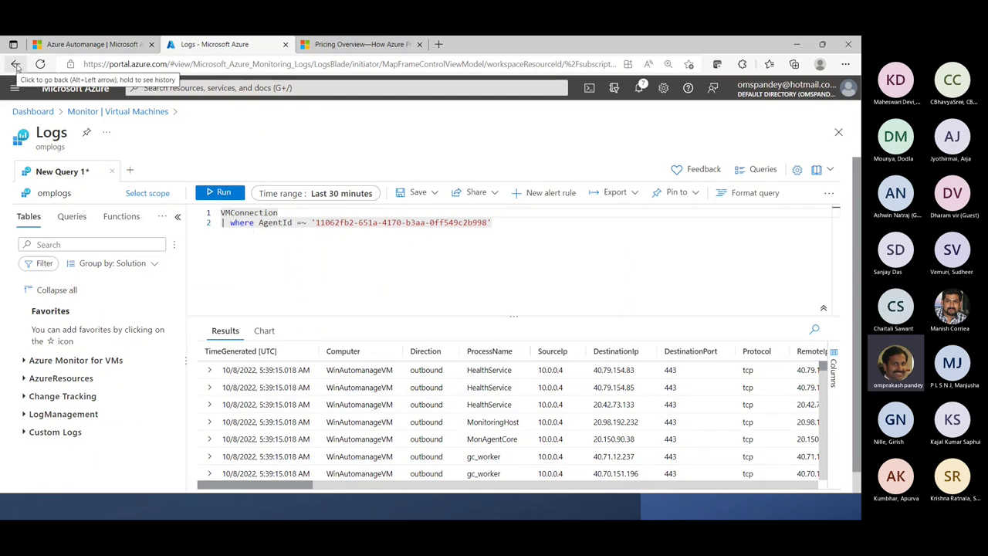
click(485, 126)
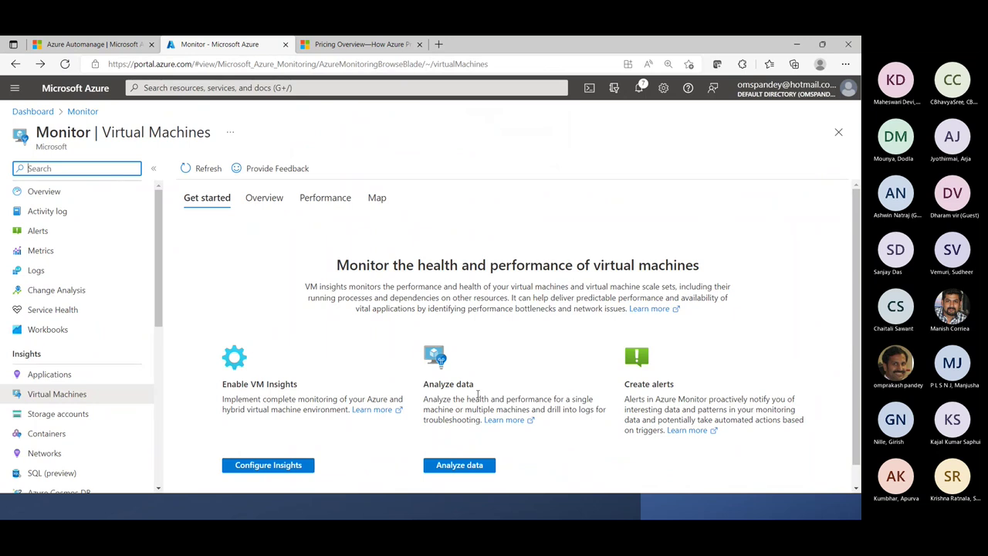
Open Analyze data and bring up the Map for WinAutomanageVM
click(458, 466)
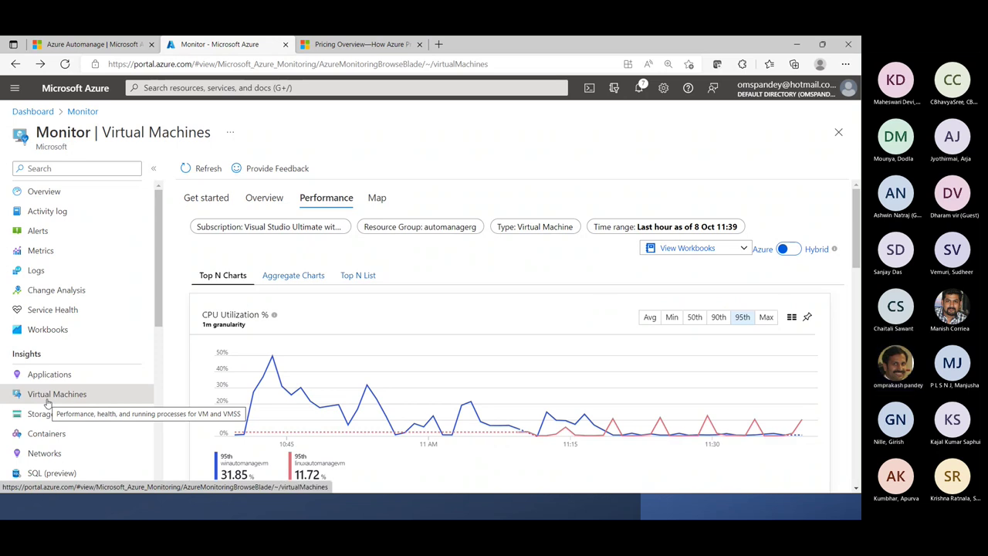
click(385, 199)
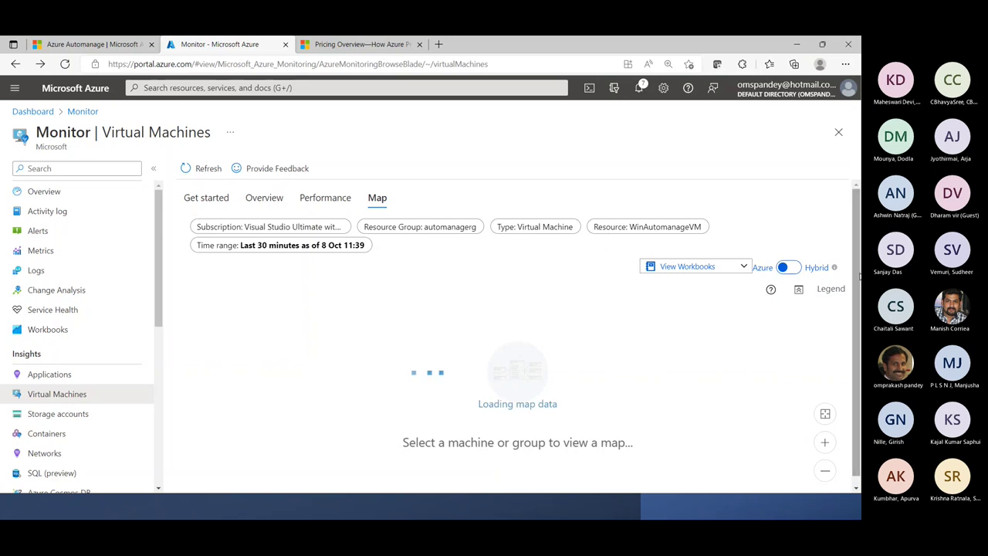
scroll(857, 286, down, 1)
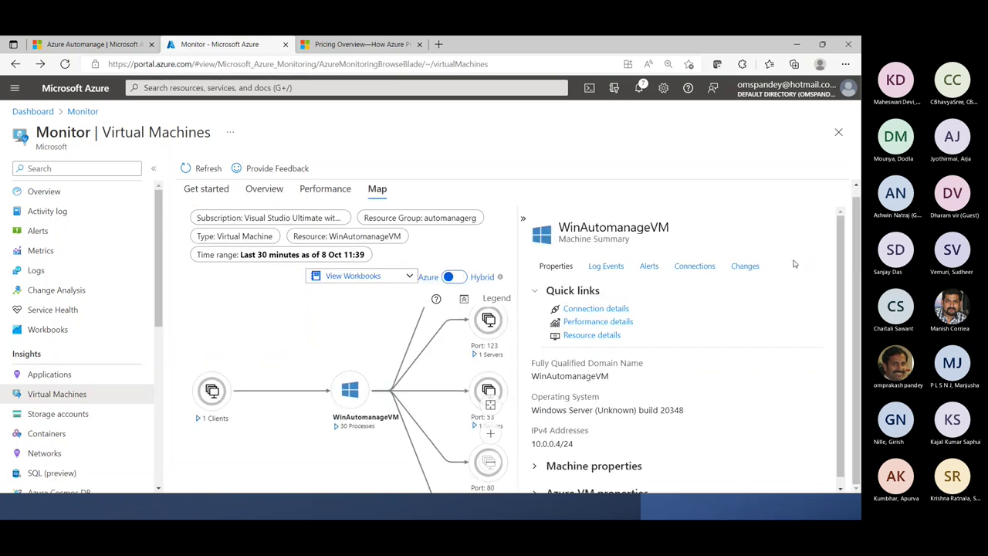
scroll(724, 356, down, 1)
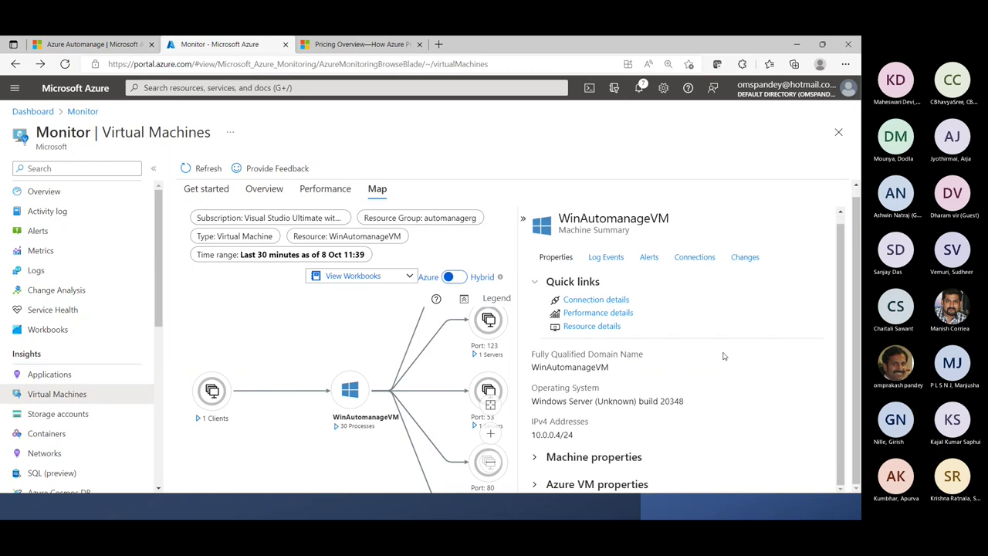
Expand Azure VM and machine properties: Standard_D2s_v3, eastus, 2 CPUs, 8190 MB memory
click(551, 487)
scroll(654, 439, down, 5)
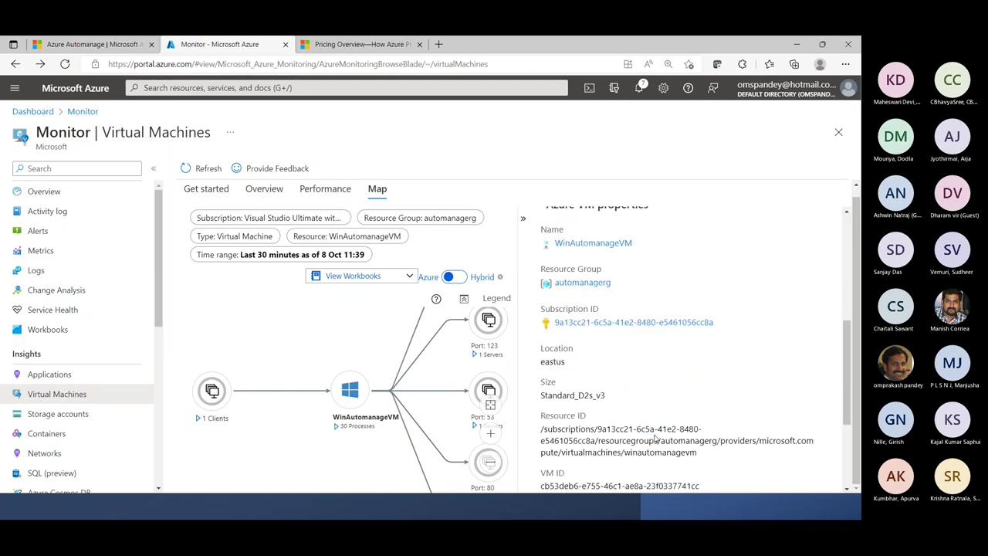
scroll(655, 439, up, 6)
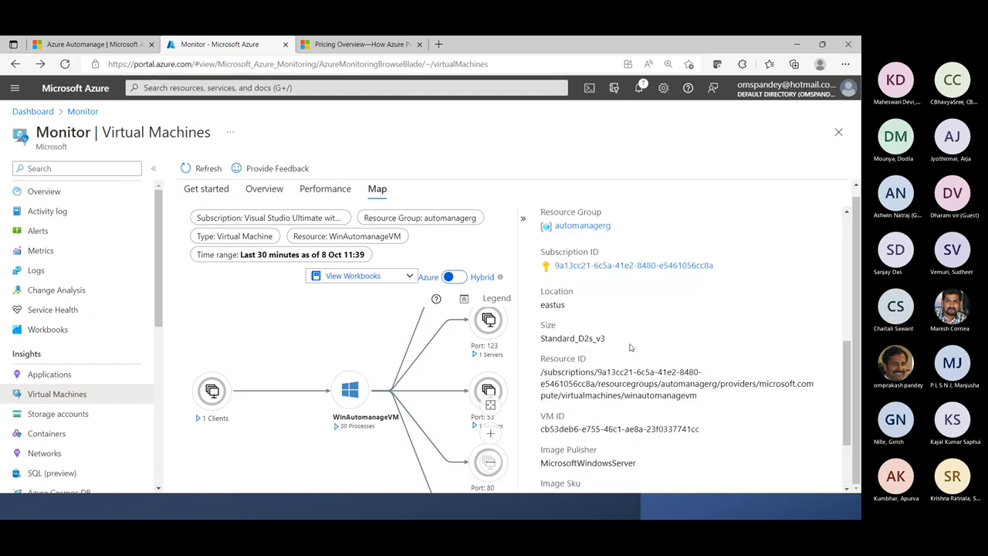
click(536, 319)
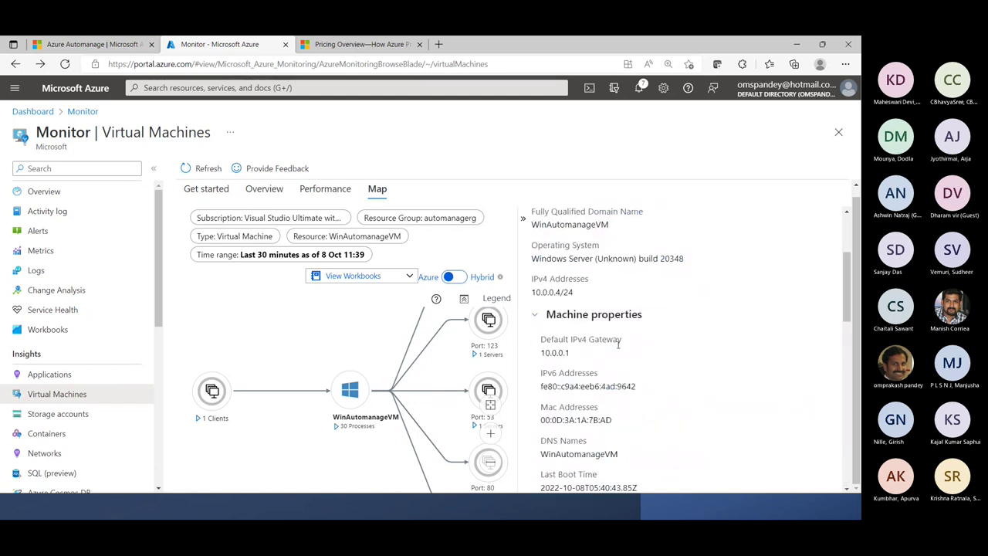
scroll(725, 400, down, 3)
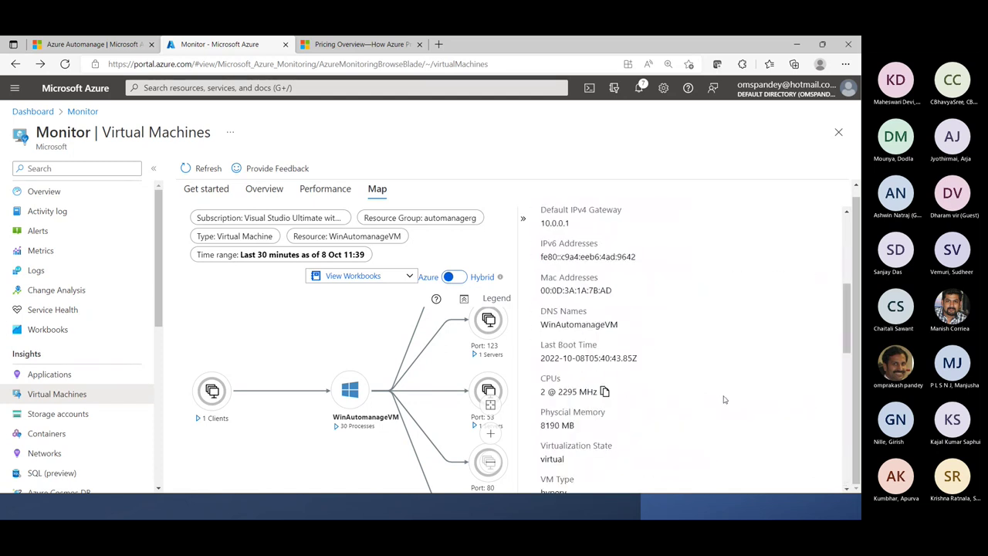
key(alt+Tab)
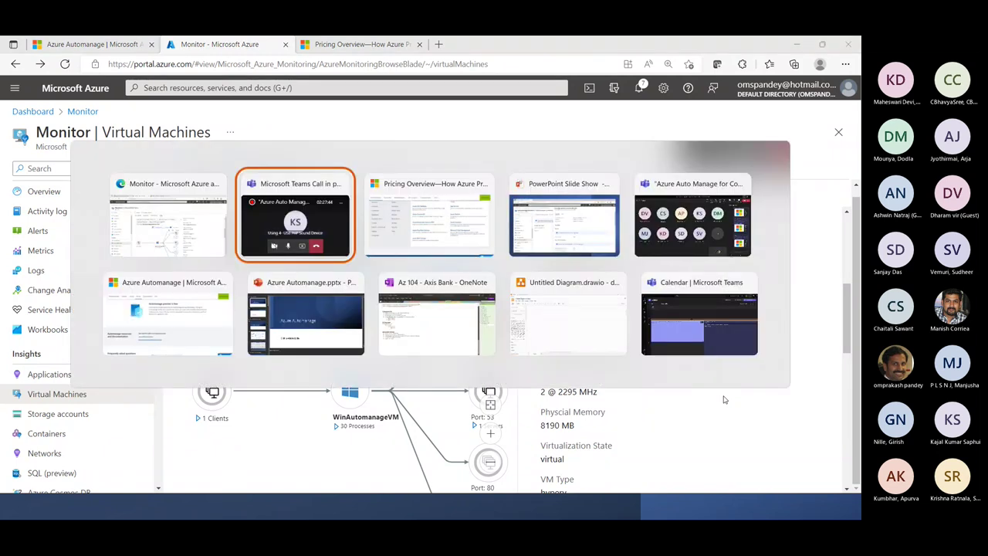
Return to PowerPoint and advance the slide show to the References - CAF slide
key(alt+Tab)
key(alt+Tab)
key(alt+Tab)
key(alt+Tab)
key(alt+Tab)
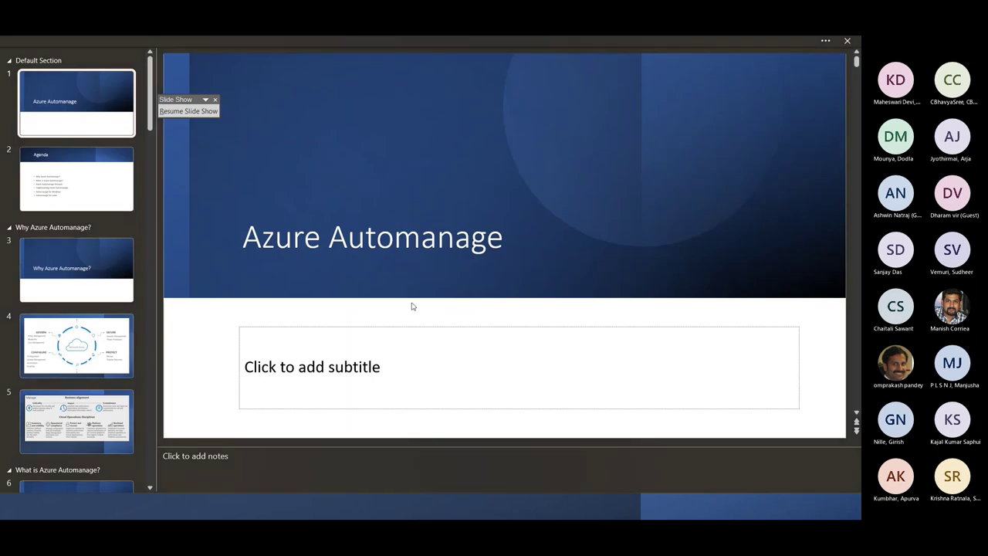
key(alt+Tab)
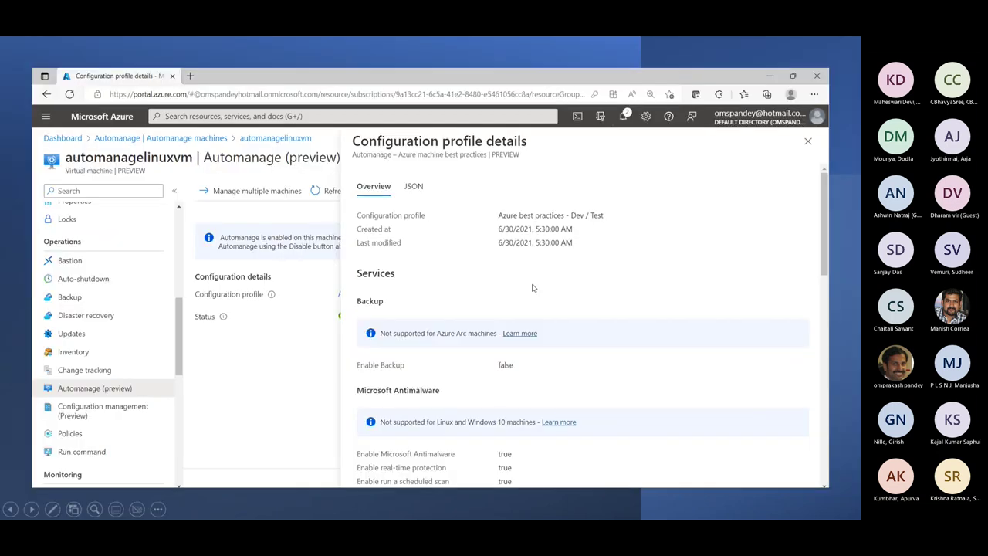
key(alt+Tab)
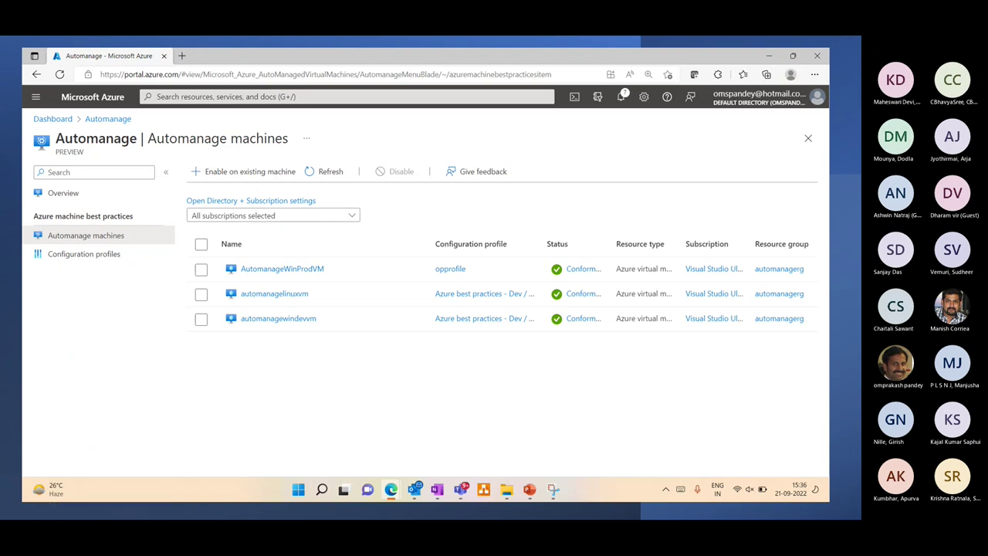
key(alt+Tab)
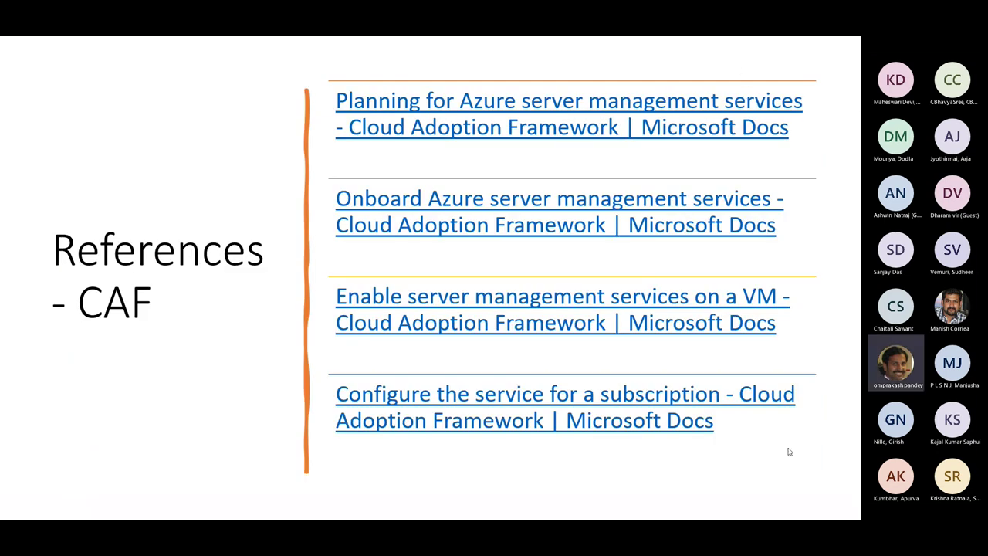
Open the 'Overview of Azure server management services' article and copy its URL
click(495, 134)
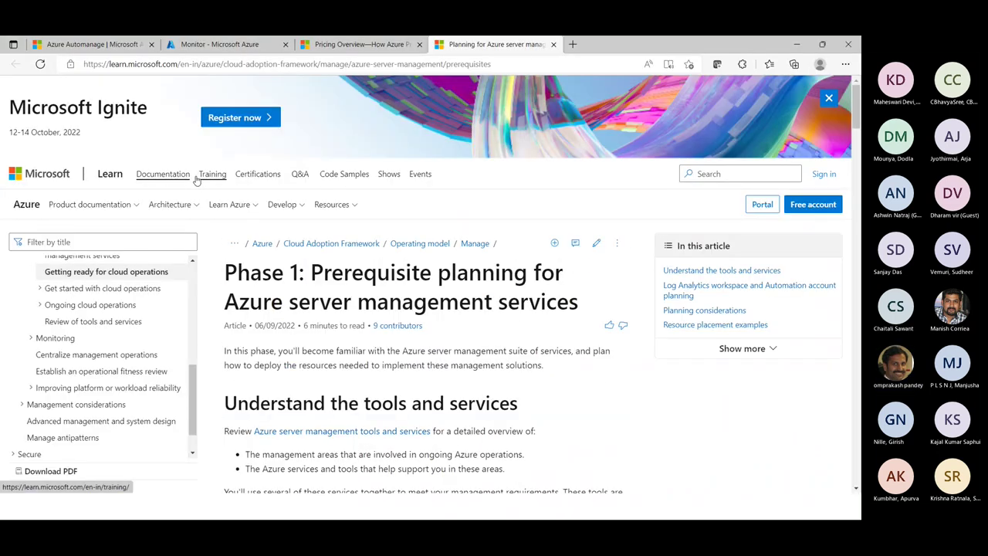
scroll(70, 386, up, 3)
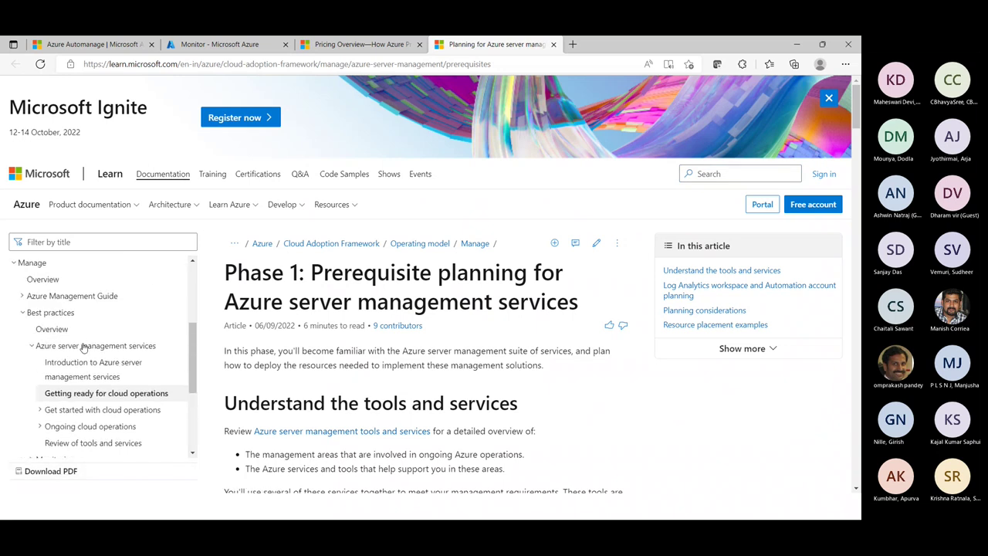
click(84, 346)
click(83, 346)
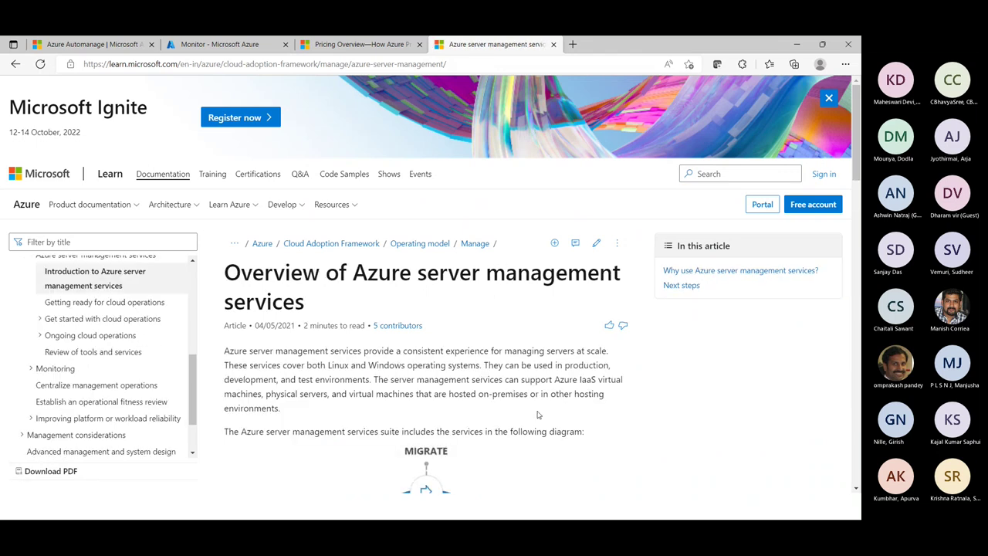
scroll(541, 388, down, 4)
scroll(540, 388, down, 1)
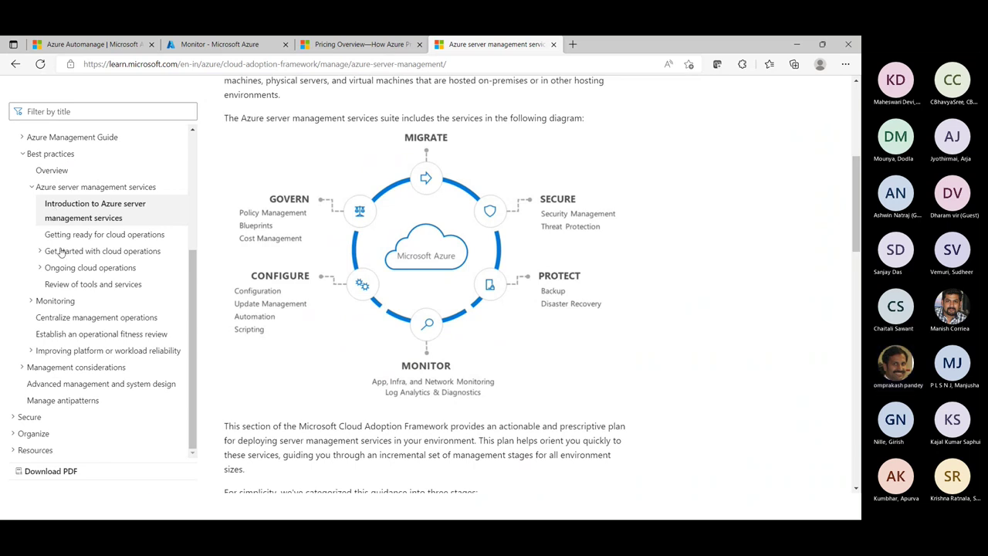
click(484, 64)
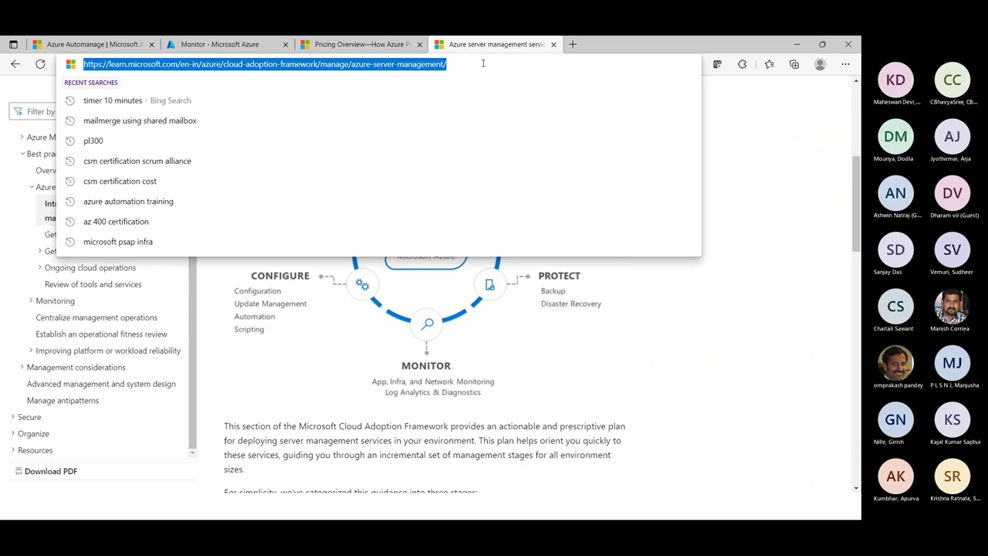
key(alt+Tab)
key(alt+Tab)
key(alt+Tab)
key(alt+Tab)
key(alt+Tab)
key(alt+Tab)
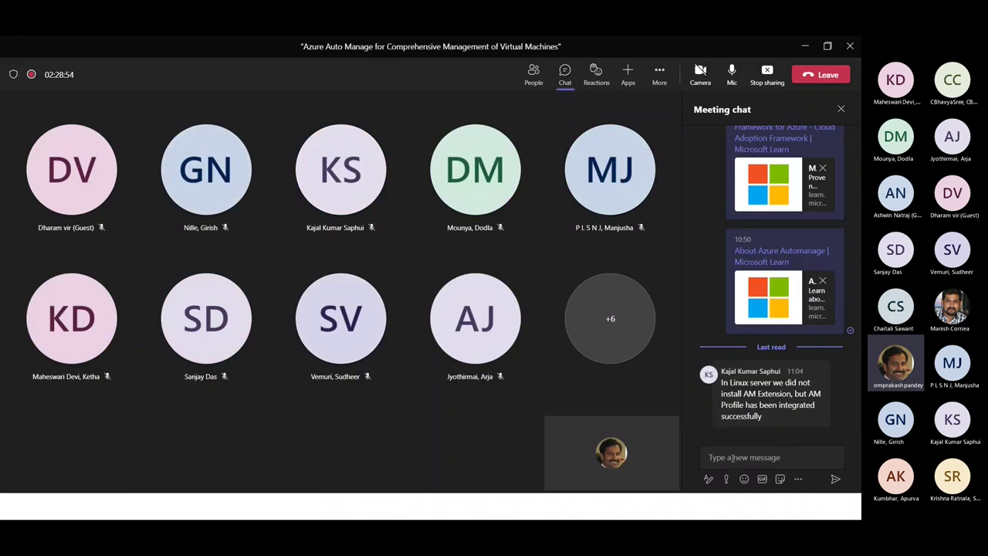
Post the copied article link in the Teams meeting chat and minimize the meeting window
click(727, 459)
key(ctrl+v)
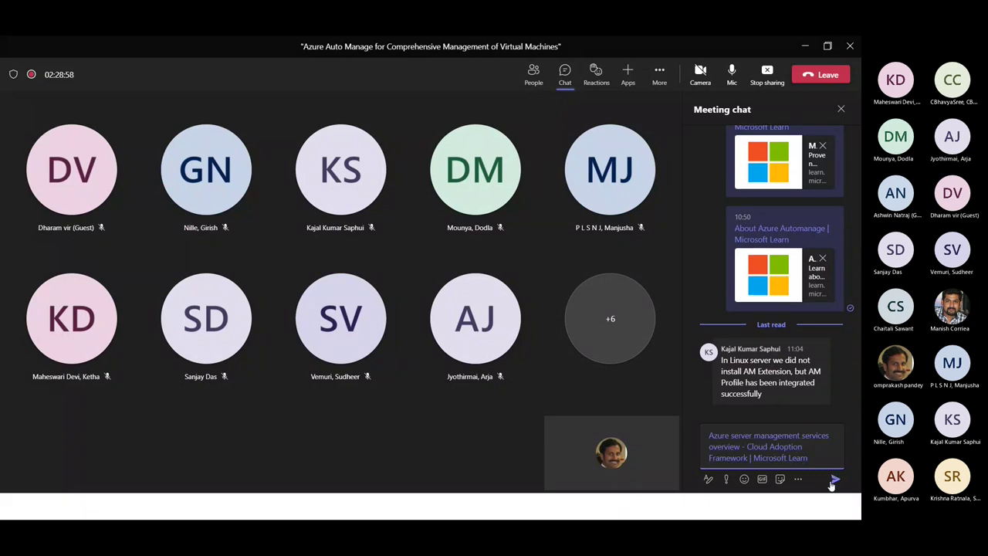
click(836, 481)
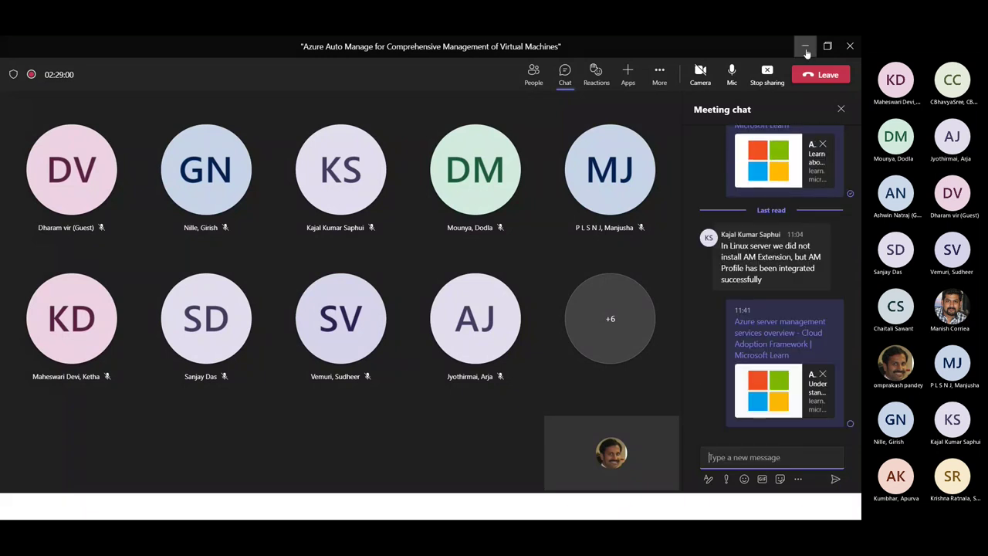
click(805, 45)
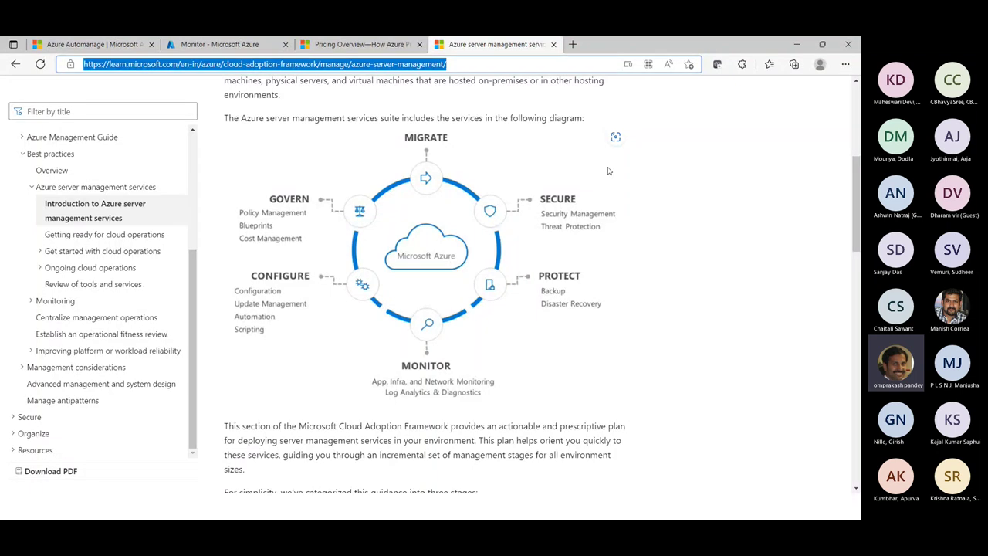
Read the Getting ready for cloud operations article's Automation account prerequisites
click(135, 241)
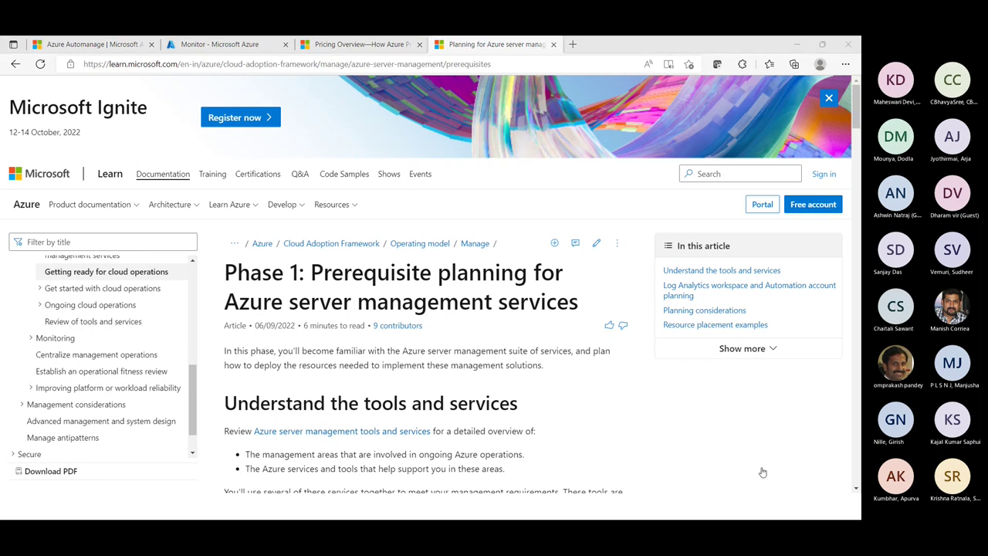
scroll(378, 366, down, 4)
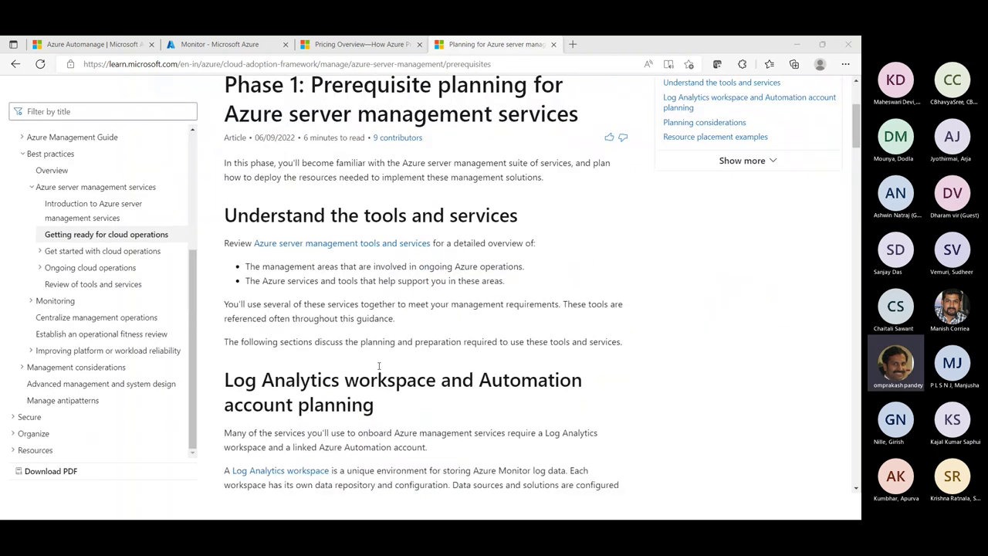
scroll(378, 366, down, 4)
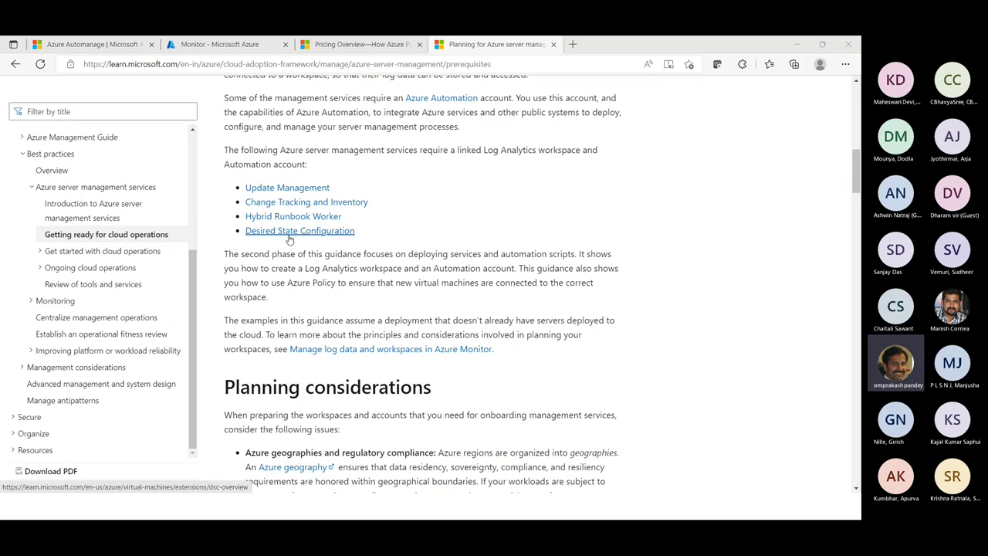
Return to the Azure portal and list all resources
click(203, 48)
click(15, 88)
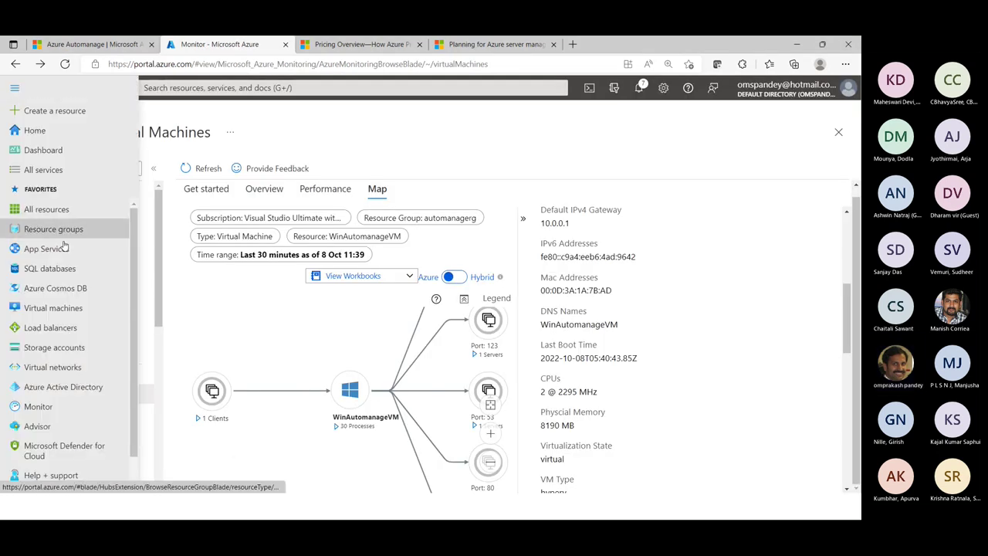
click(47, 210)
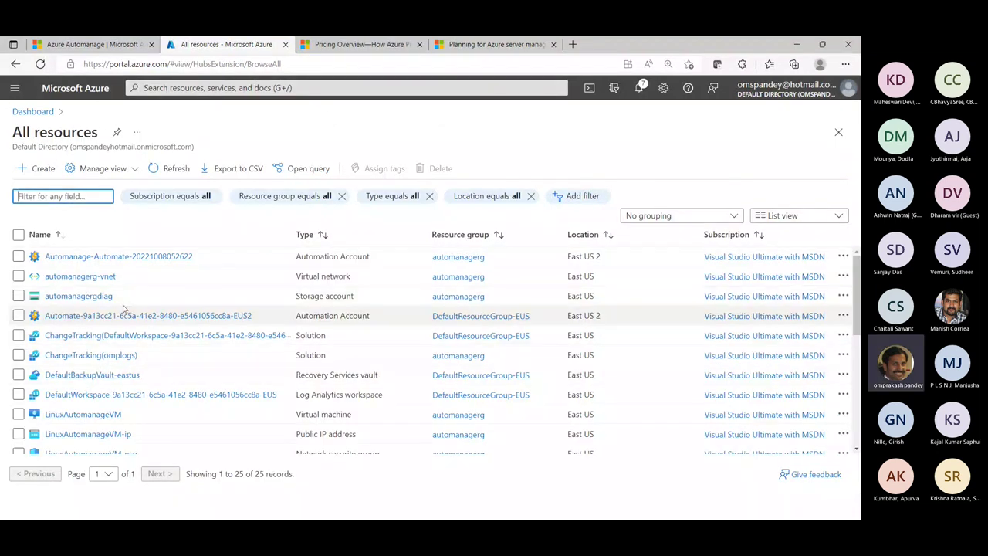
scroll(153, 306, down, 1)
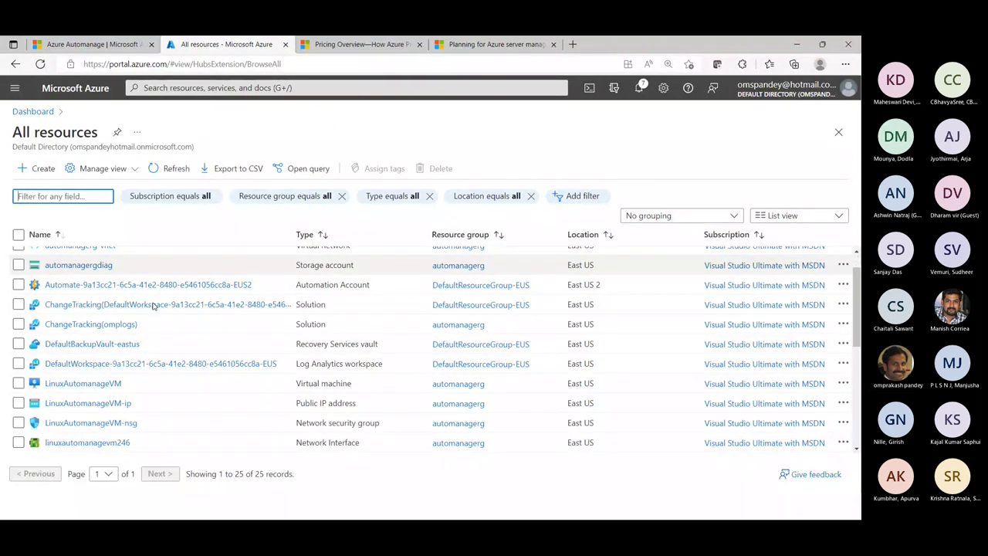
scroll(151, 305, up, 1)
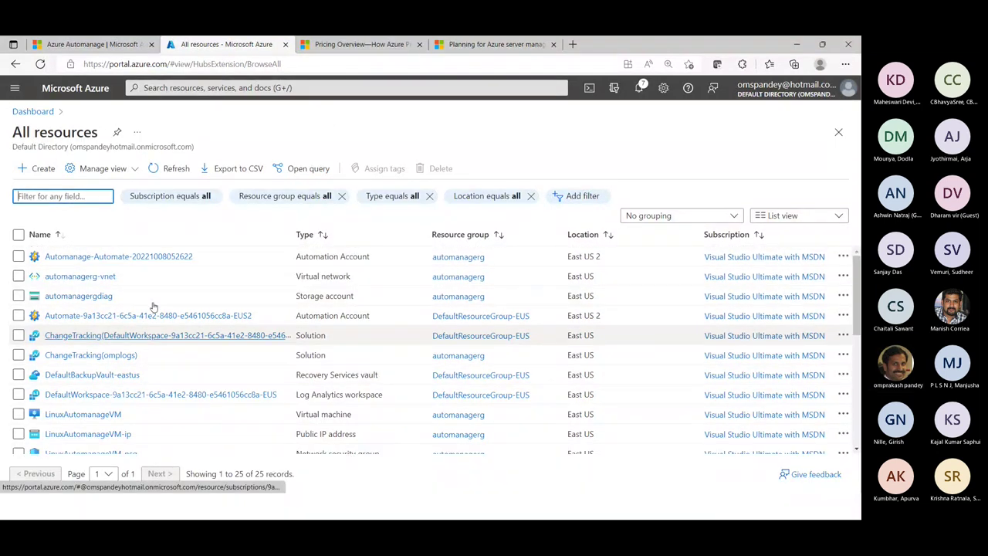
click(122, 258)
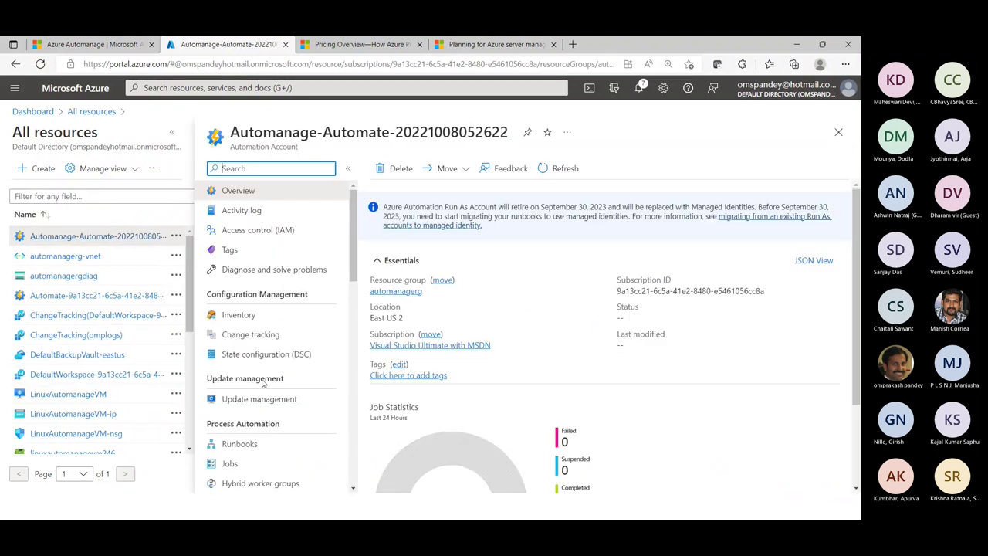
double_click(362, 132)
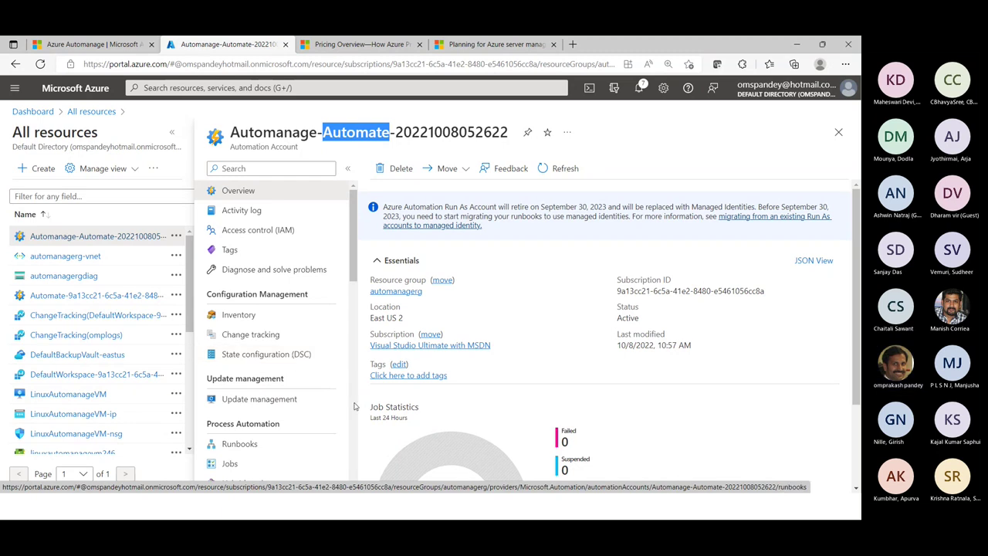
click(171, 132)
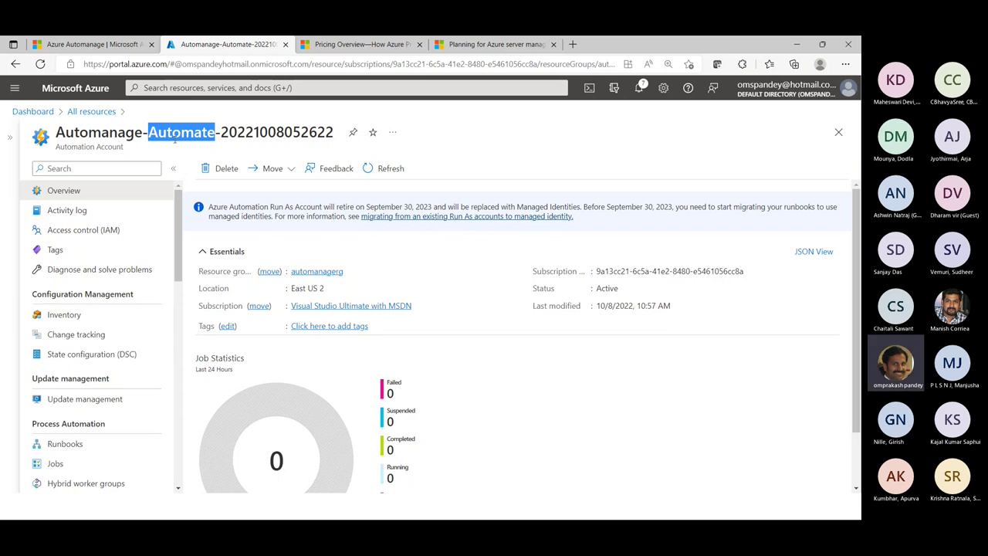
click(92, 354)
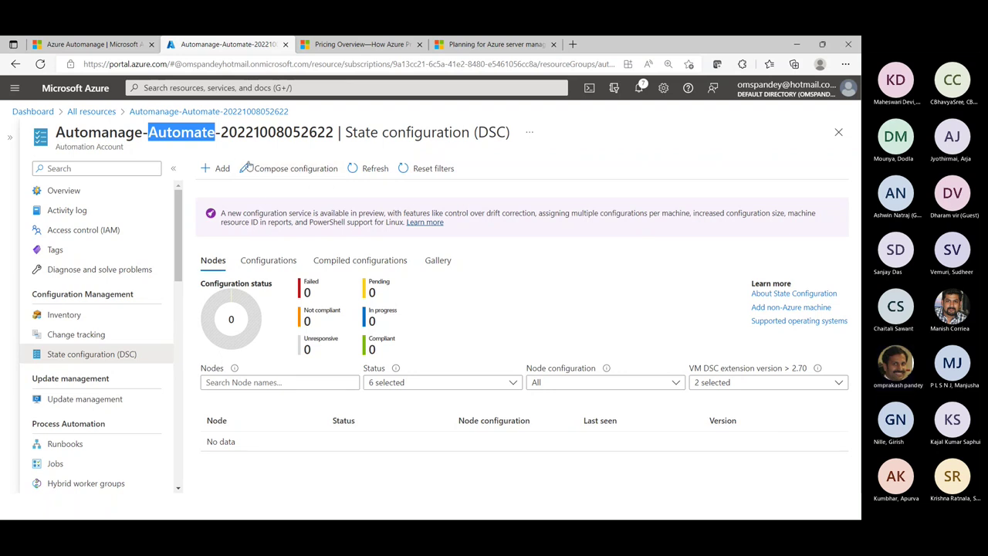
Add WinAutomanageVM as a DSC node and open its registration form
click(216, 169)
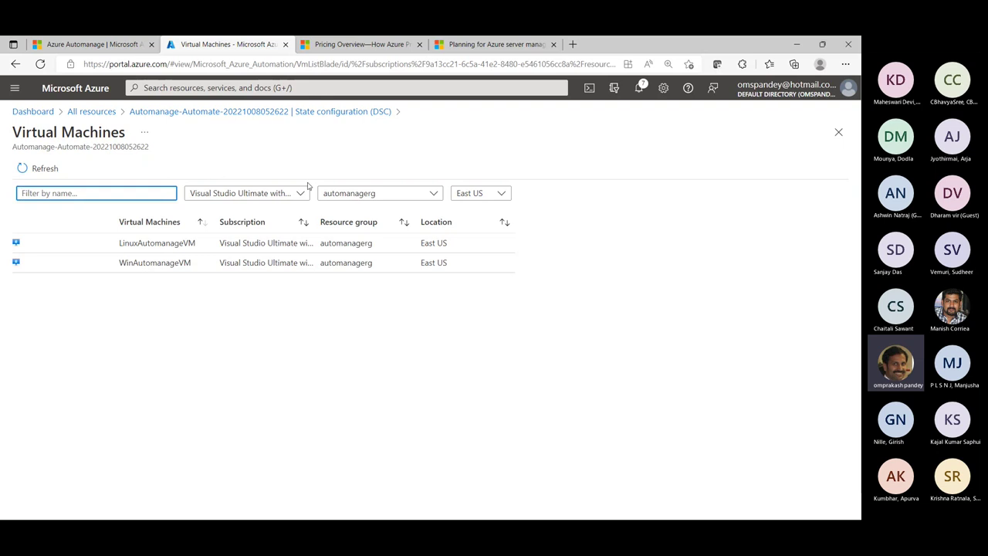
click(163, 264)
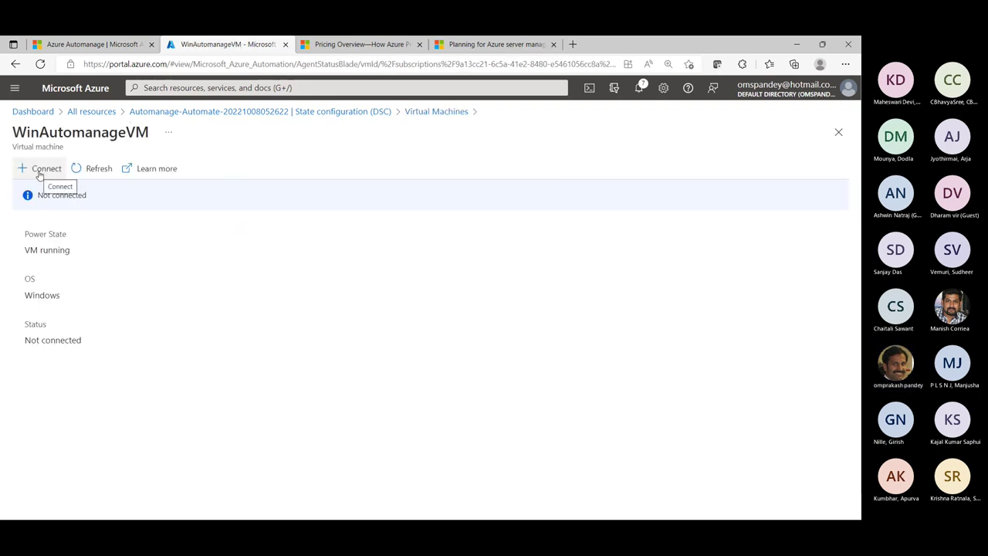
click(42, 169)
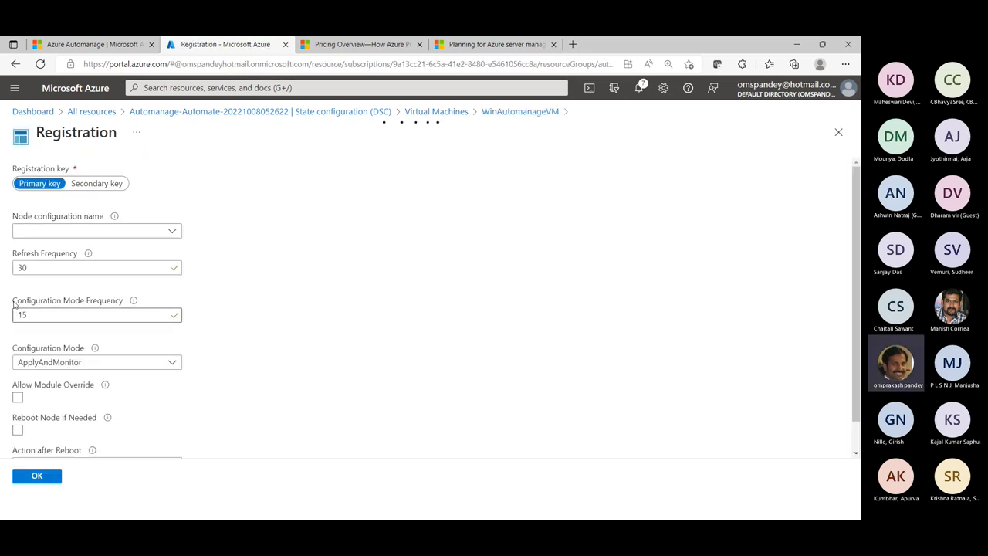
click(95, 235)
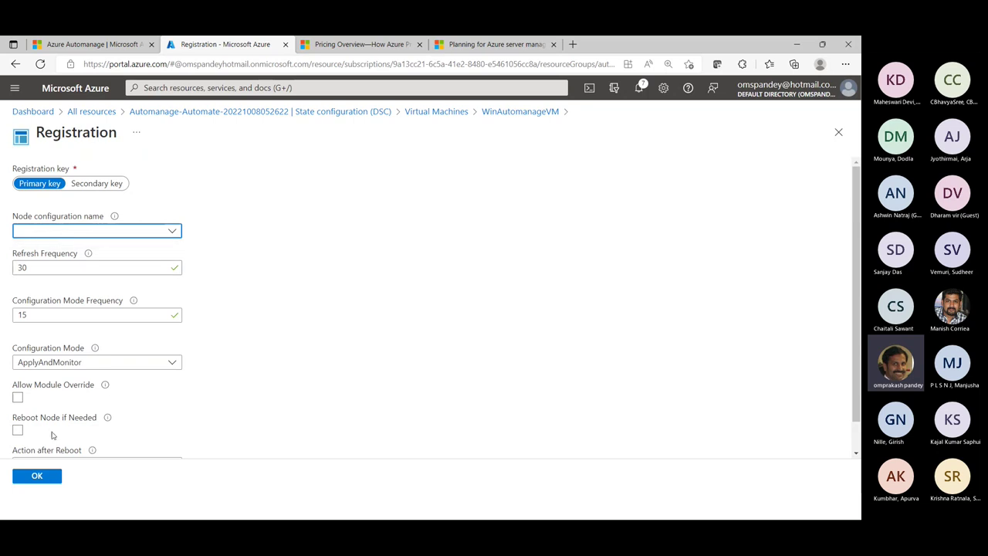
scroll(108, 384, down, 1)
click(18, 366)
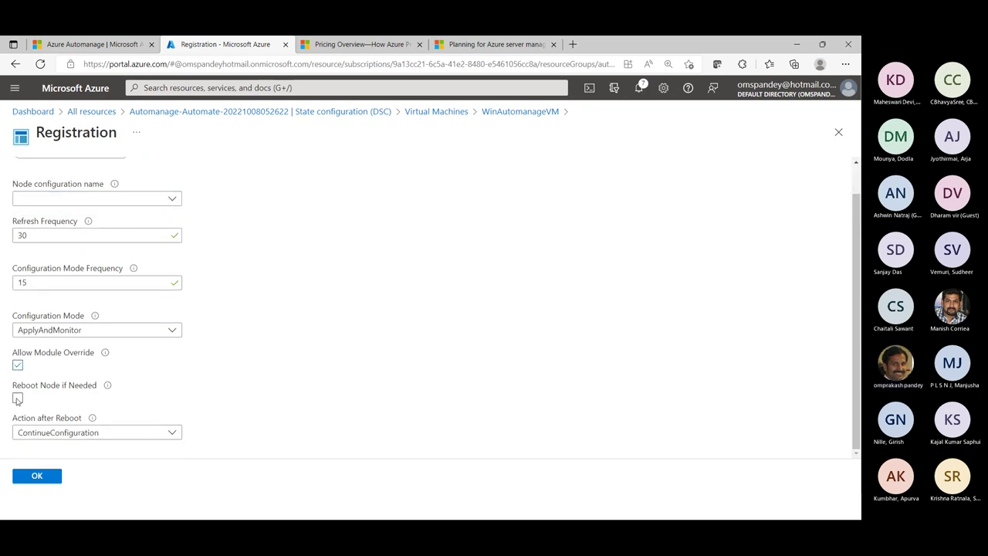
click(48, 436)
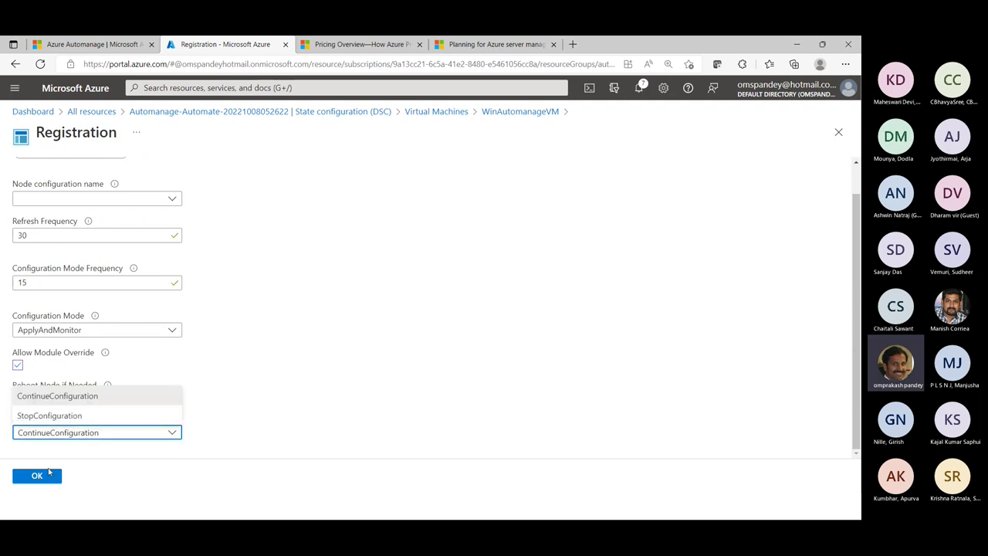
click(44, 406)
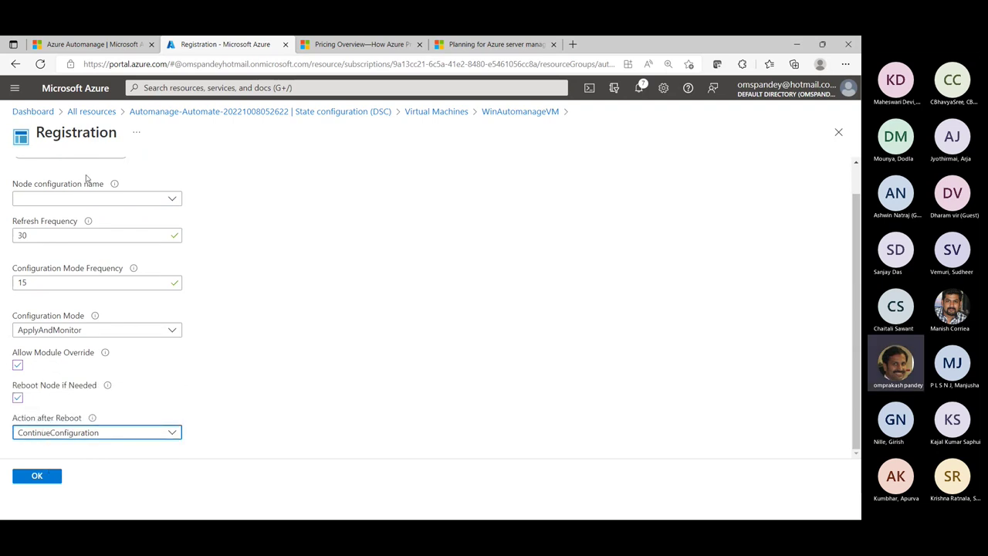
scroll(87, 178, up, 1)
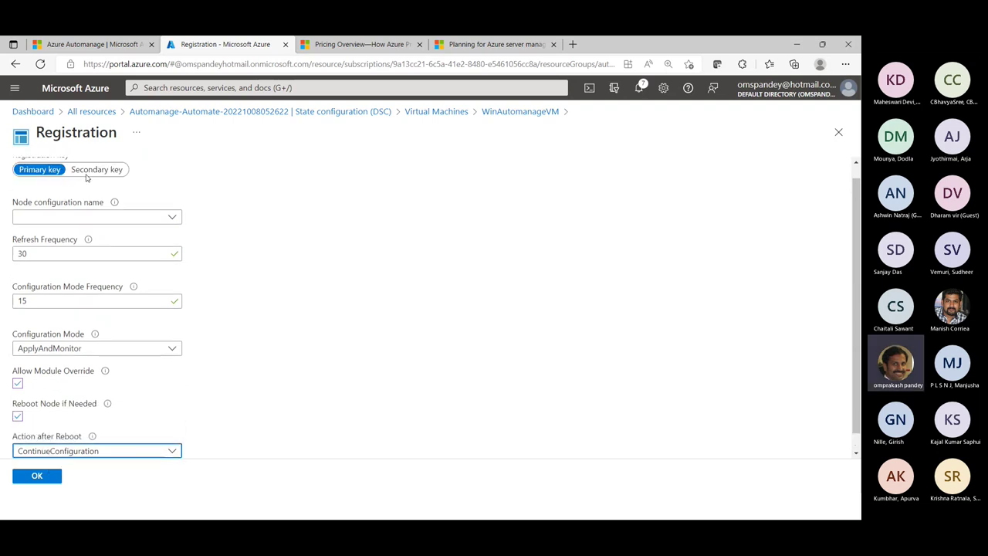
click(90, 233)
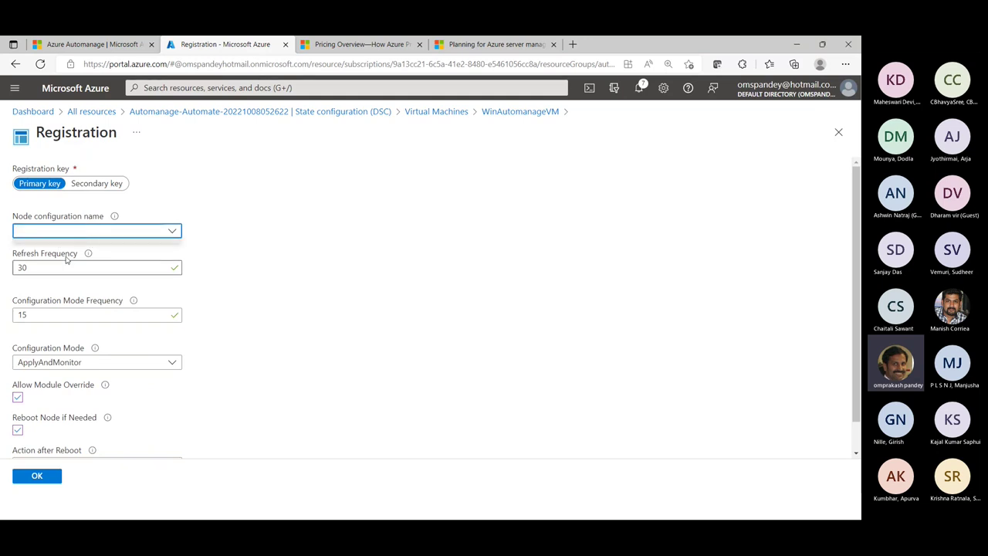
click(514, 113)
click(485, 125)
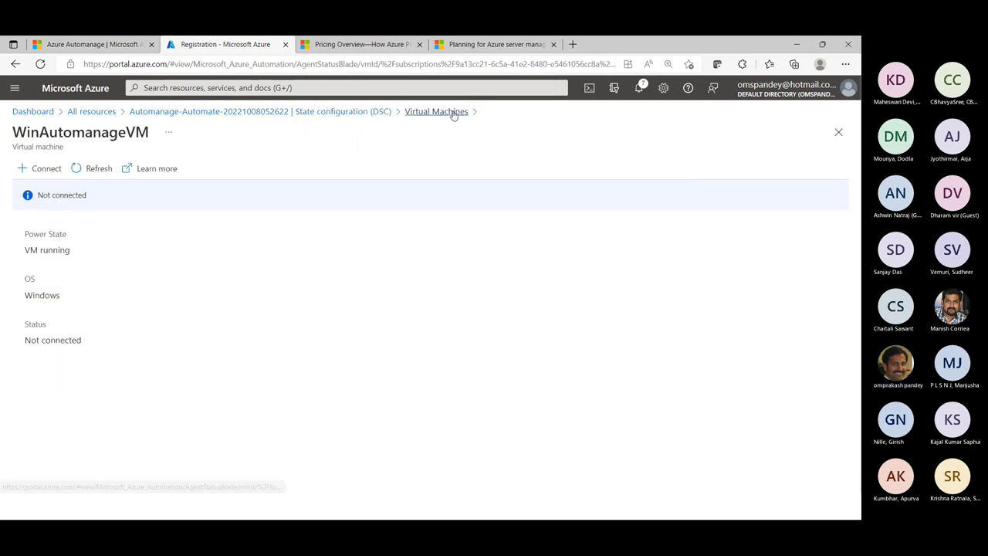
Return to State configuration (DSC) and start a new composed configuration named ompconfig1
click(437, 112)
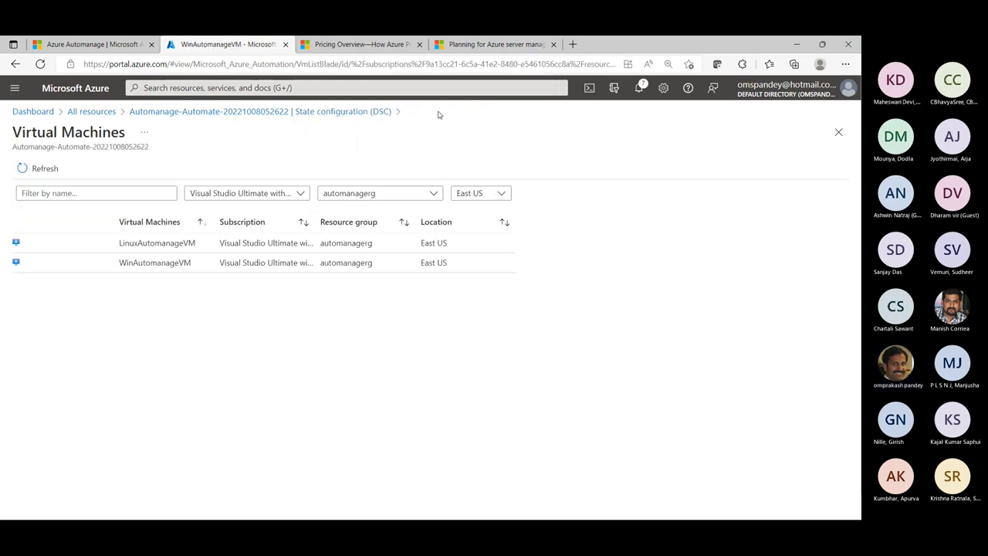
click(347, 111)
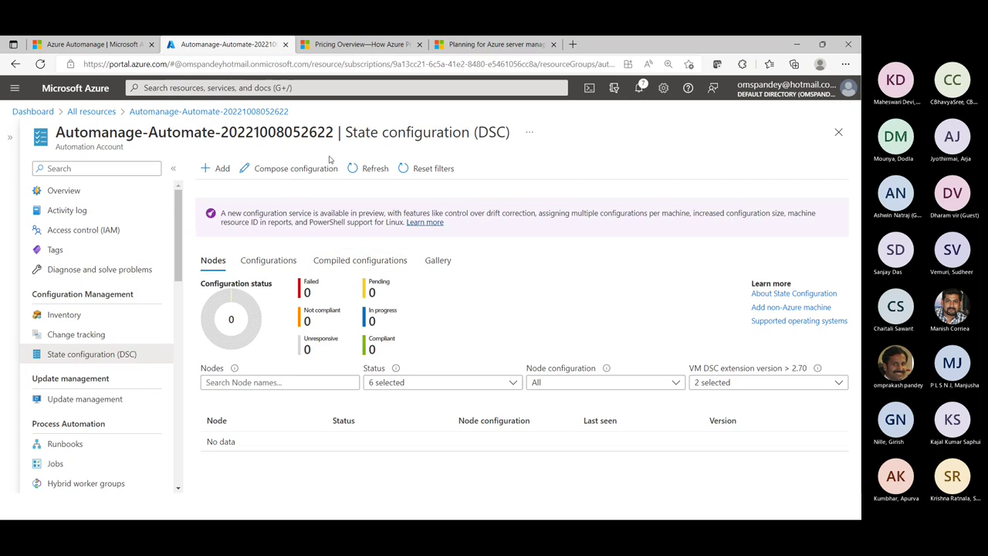
click(285, 170)
click(171, 273)
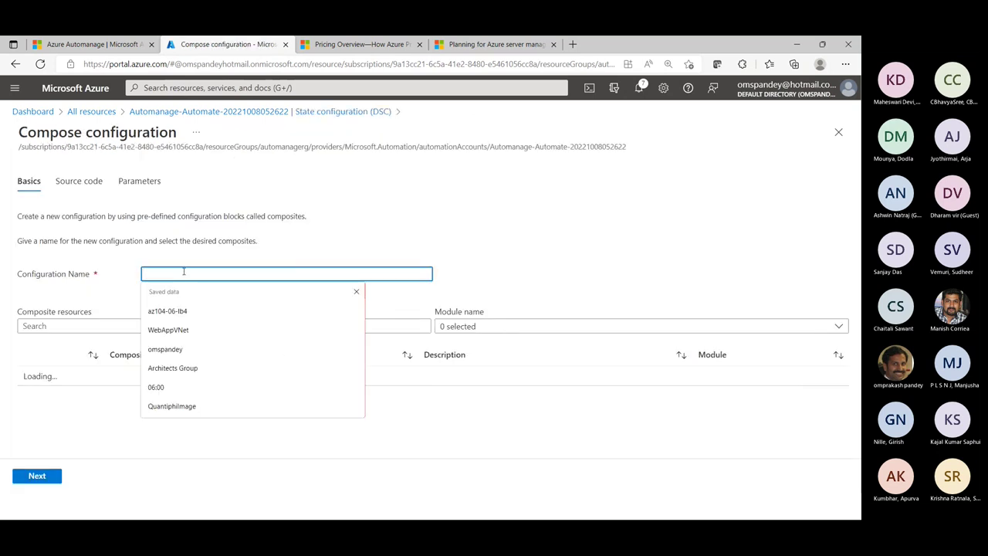
text(ompconfig1)
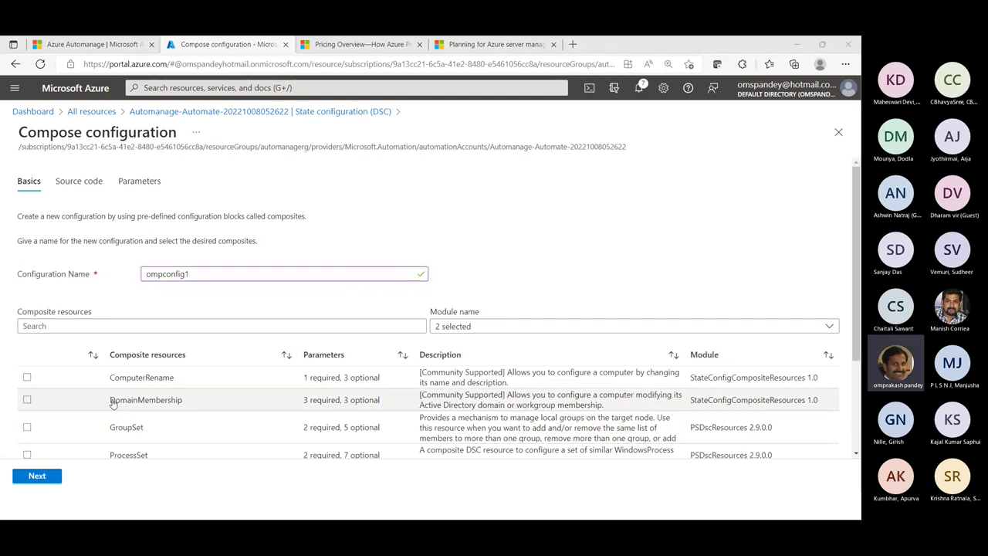
Select the WindowsFeatureSet composite resource and continue to the generated source code
scroll(114, 405, down, 3)
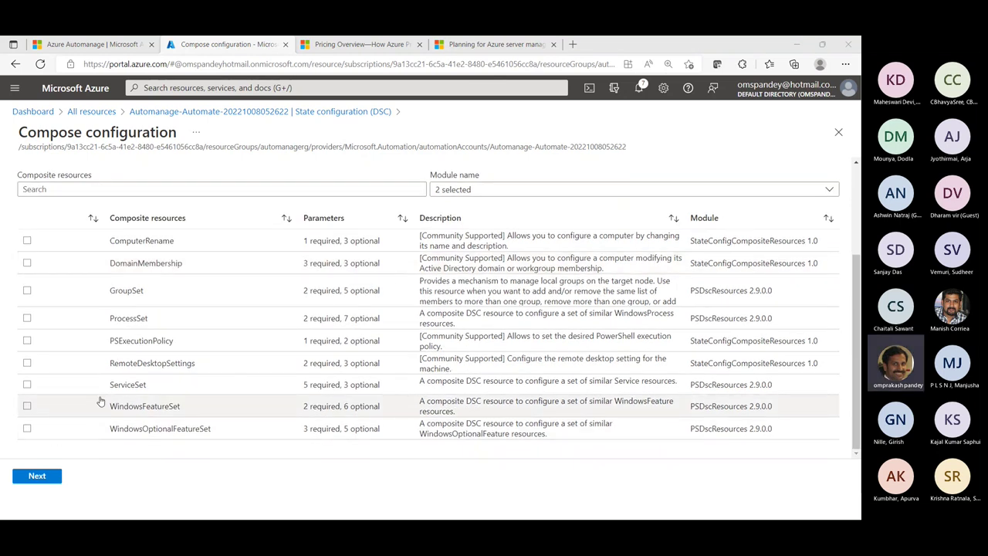
click(42, 475)
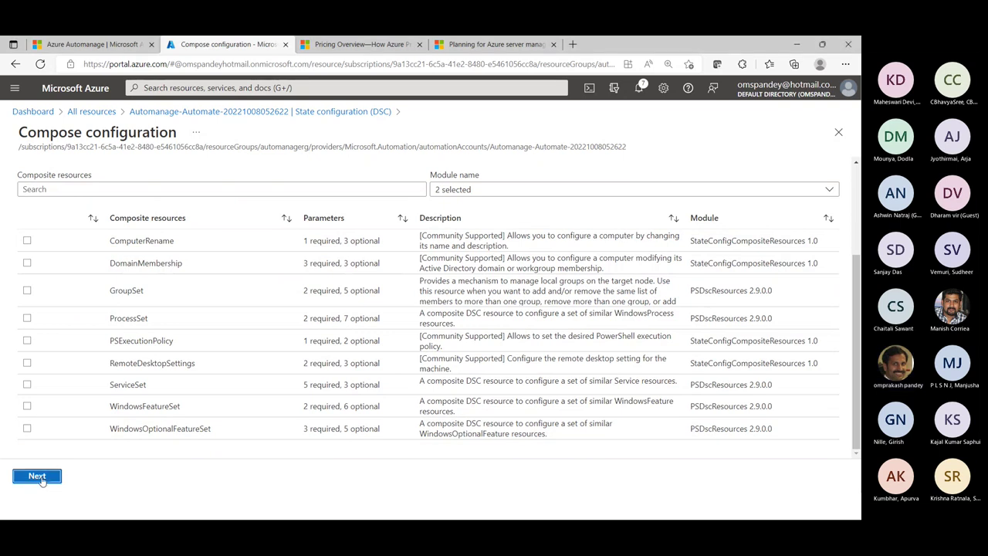
scroll(176, 367, down, 1)
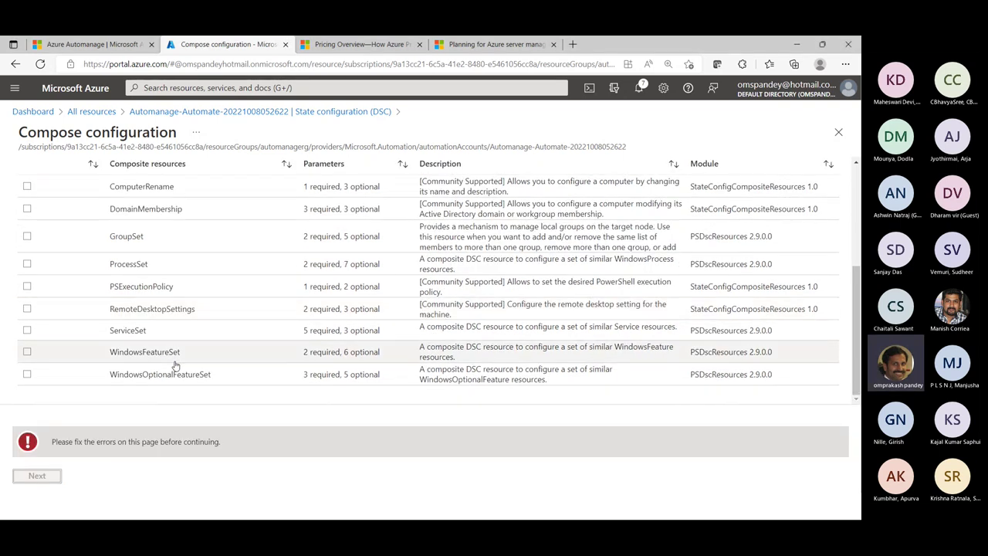
scroll(172, 366, up, 3)
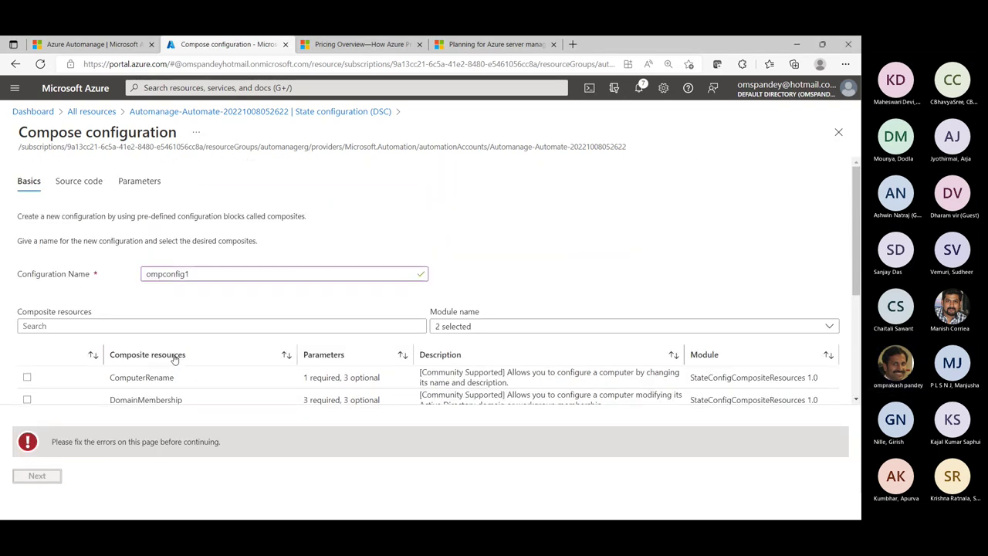
scroll(172, 363, down, 3)
scroll(175, 357, up, 1)
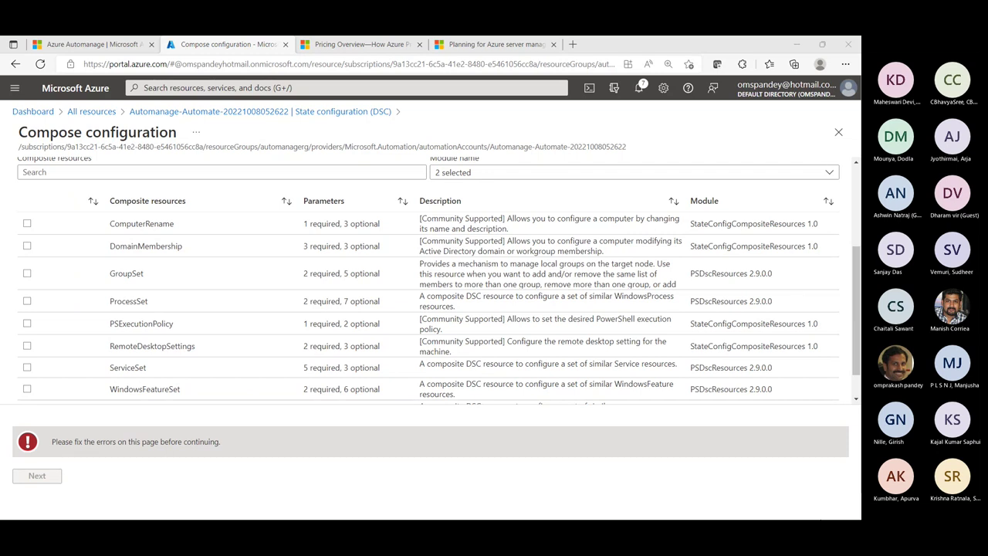
drag(855, 281, 843, 179)
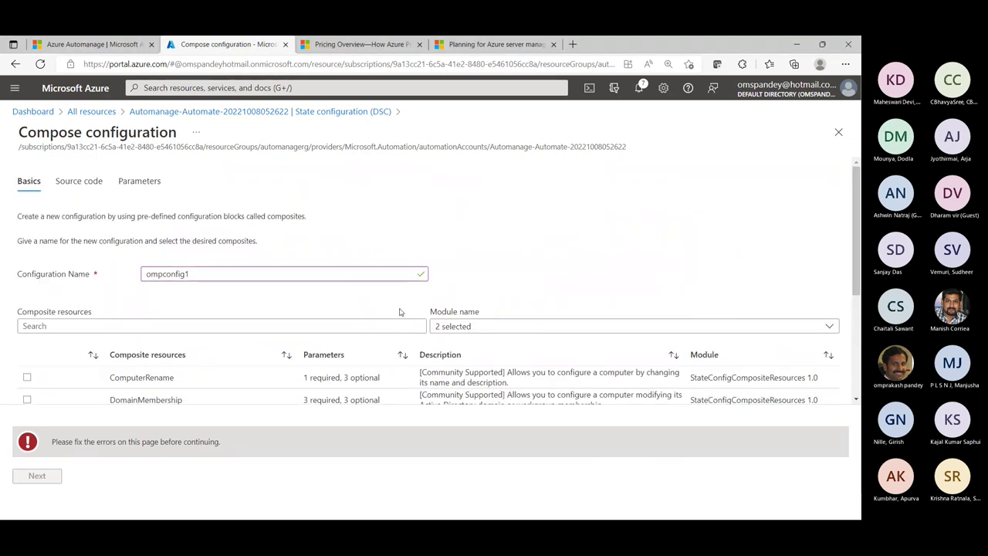
scroll(397, 312, down, 3)
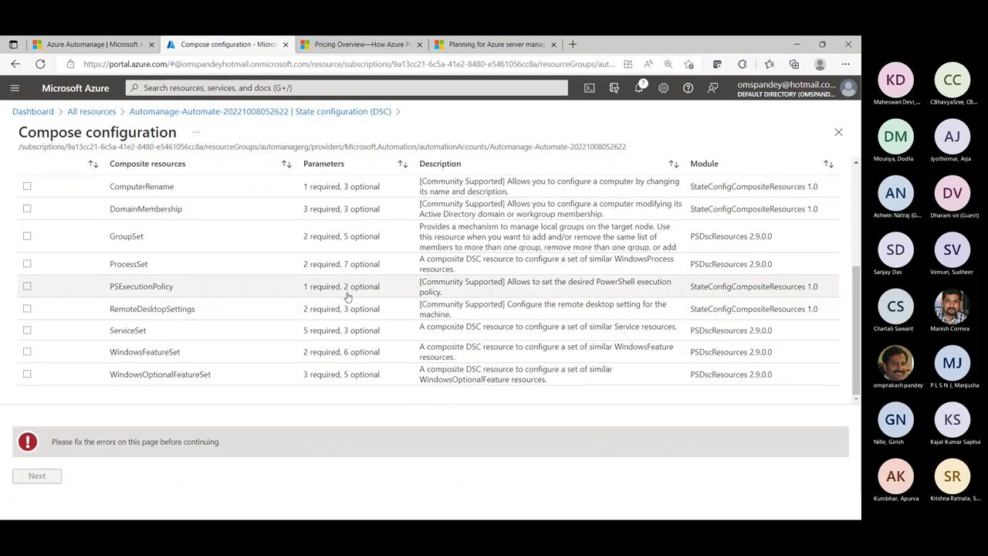
scroll(346, 299, up, 1)
scroll(347, 298, up, 1)
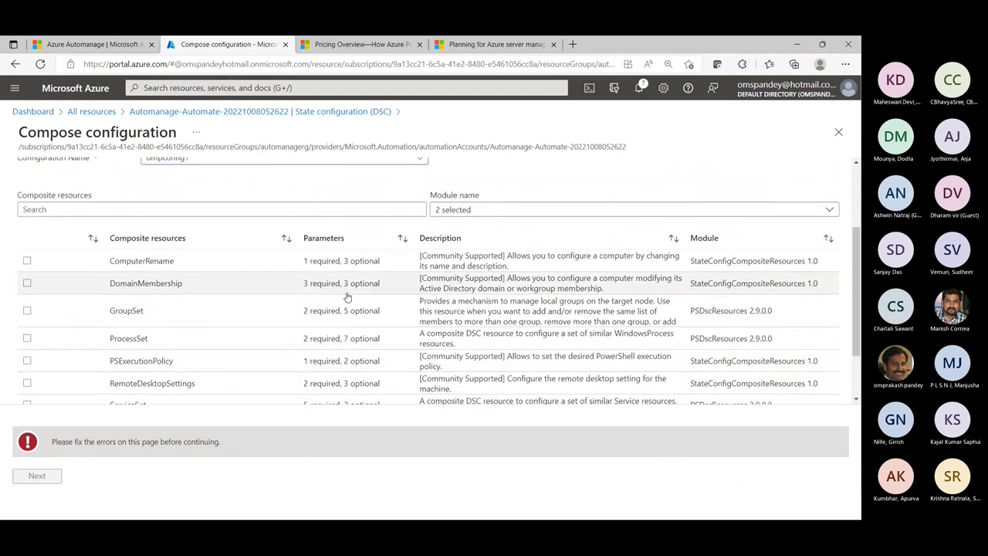
scroll(347, 298, down, 2)
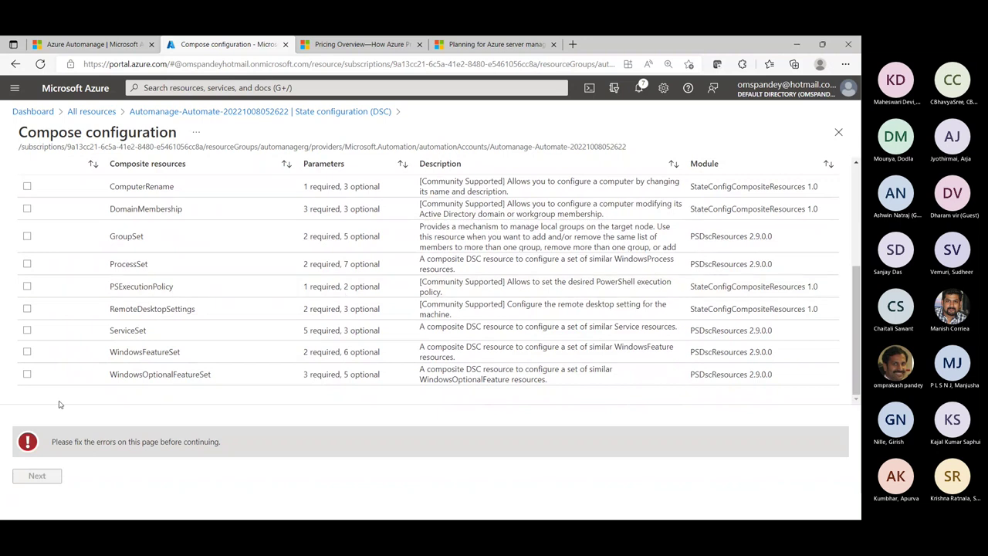
click(27, 353)
scroll(327, 375, up, 5)
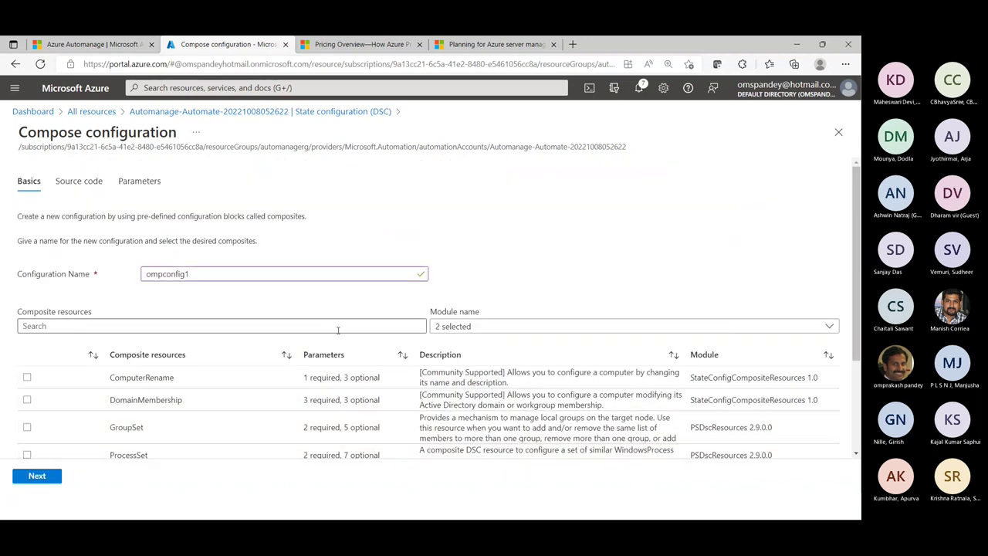
scroll(337, 328, down, 3)
click(37, 477)
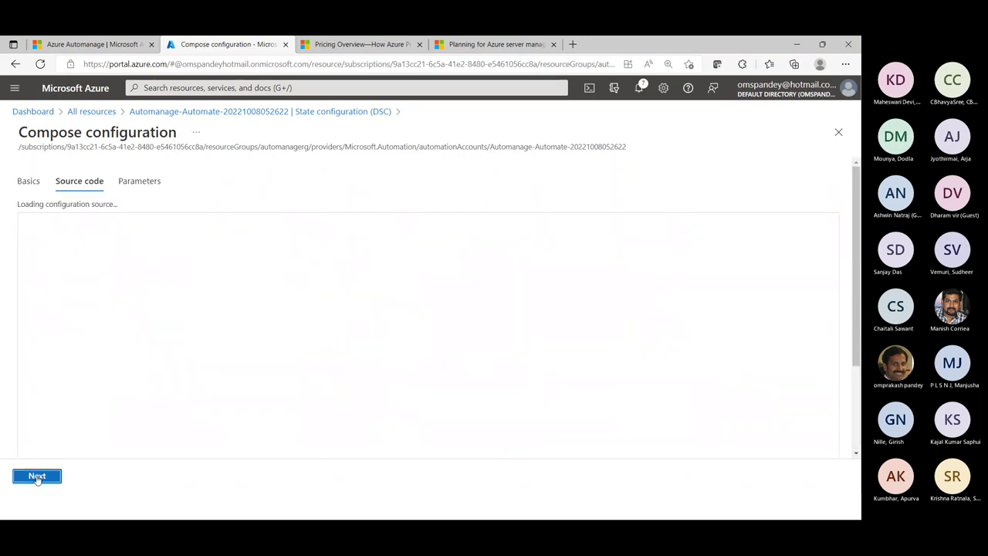
Move past the source code to the WindowsFeatureSet parameters page
scroll(210, 361, down, 5)
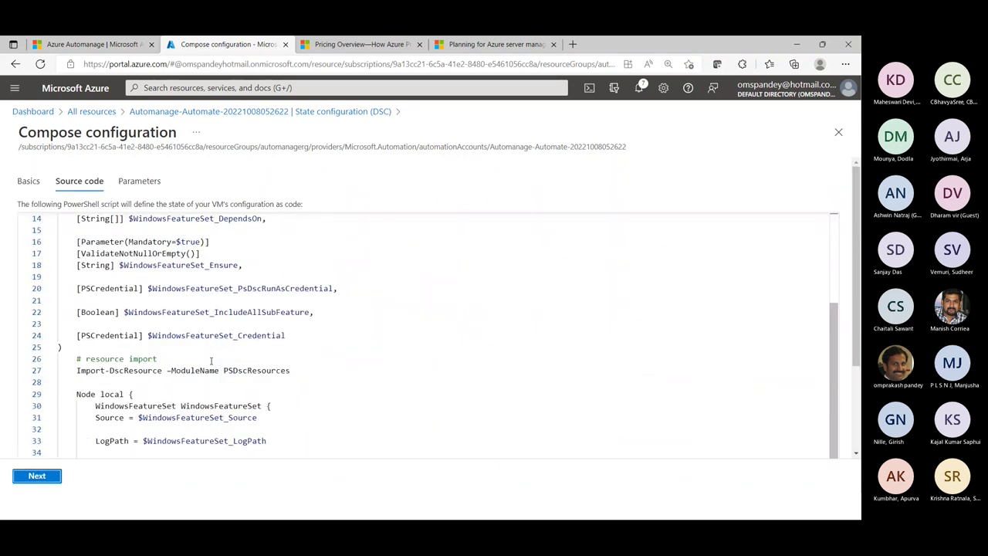
scroll(211, 361, up, 5)
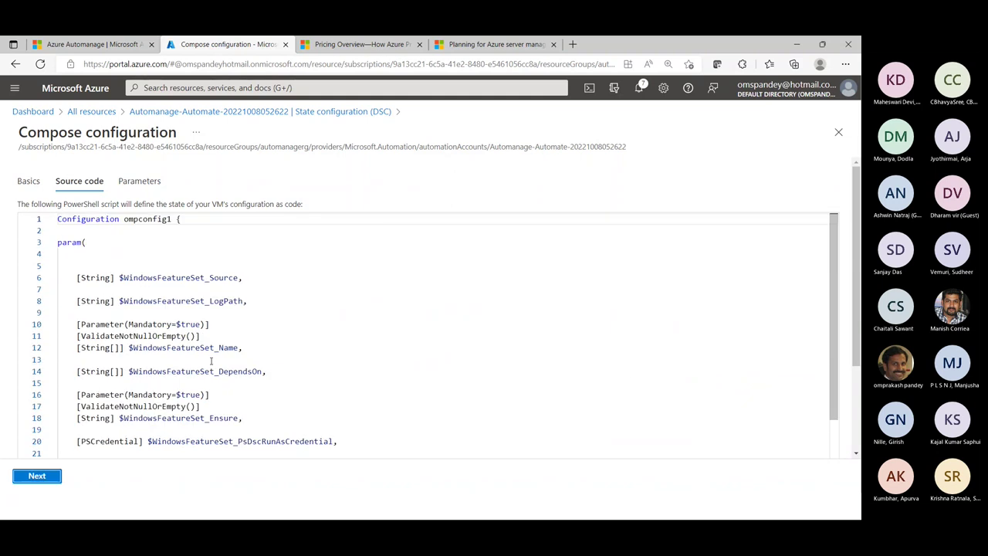
click(25, 478)
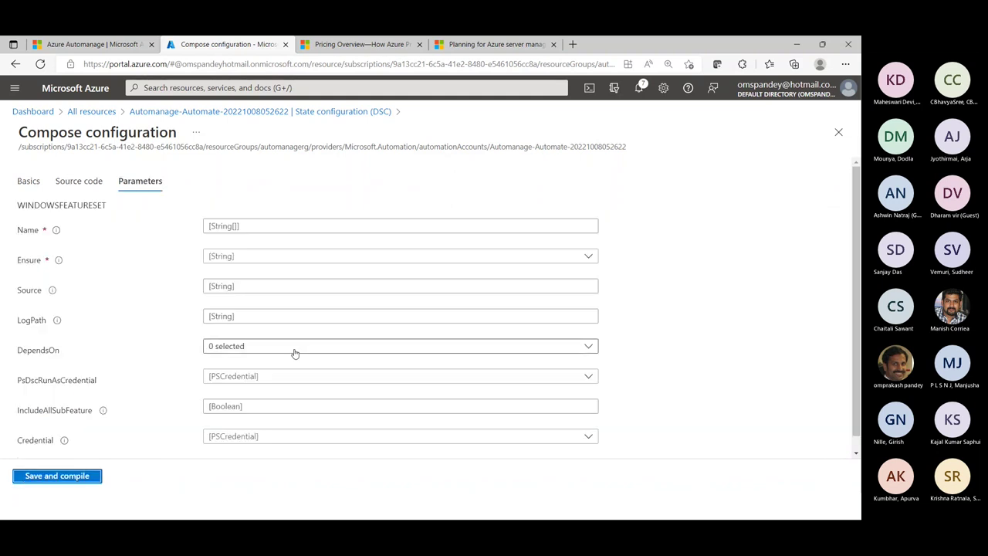
scroll(297, 352, down, 1)
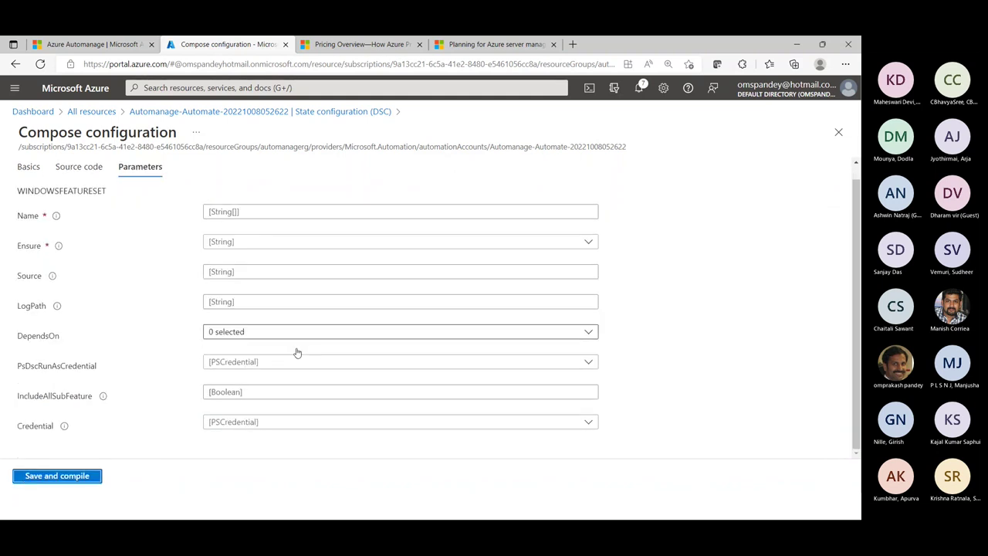
click(57, 477)
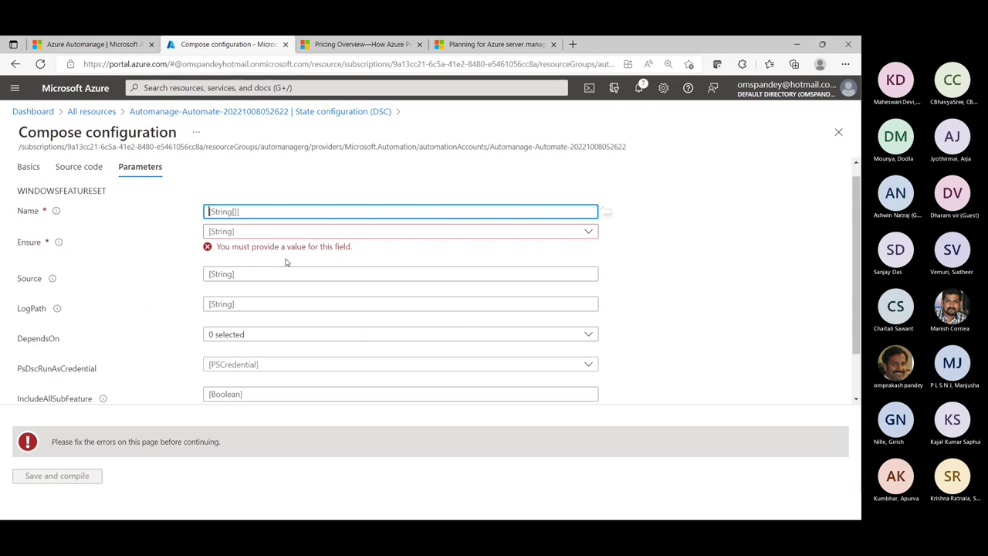
Set Name to config1 and Ensure to Present, then save and compile ompconfig1
text(config1)
key(Tab)
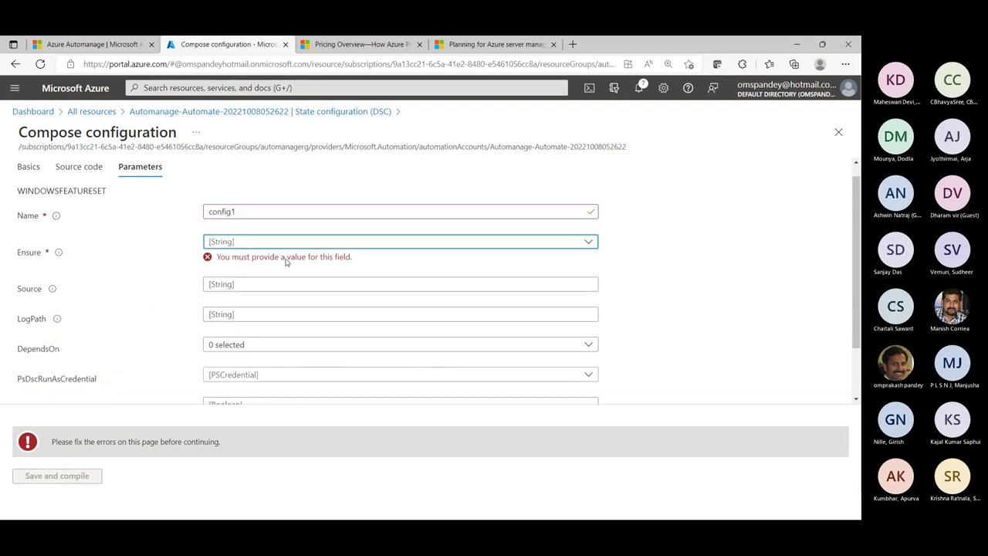
click(245, 247)
click(248, 276)
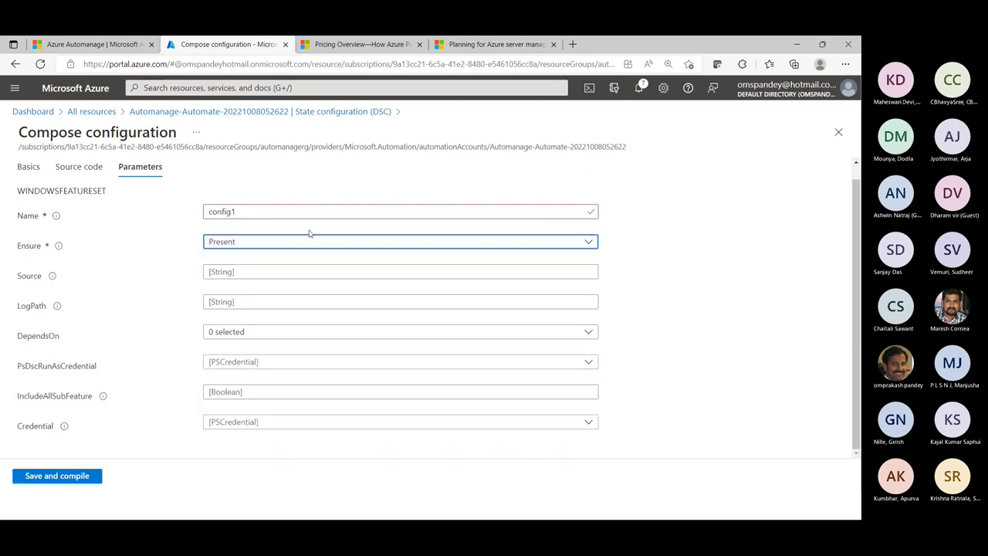
click(321, 271)
click(772, 261)
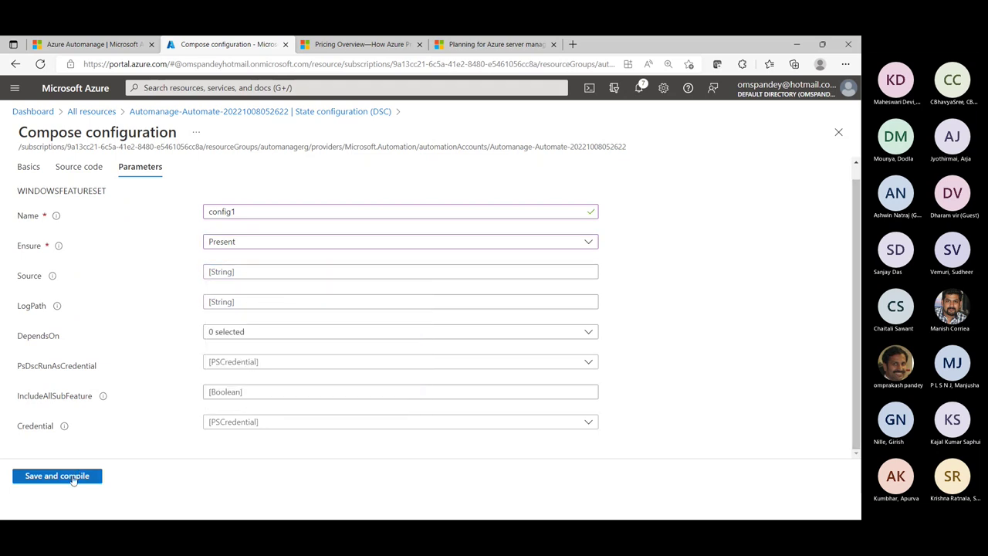
click(74, 477)
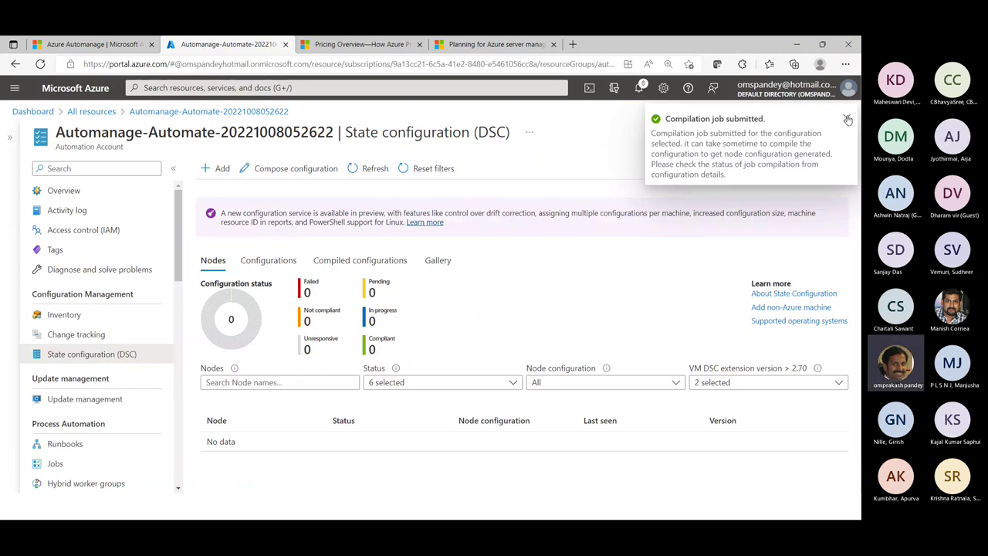
click(847, 119)
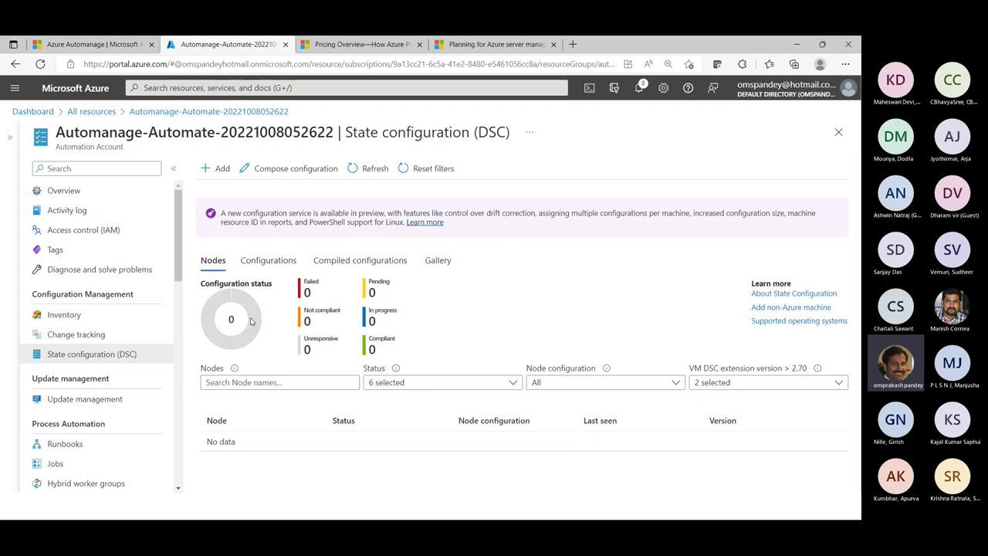
Check the Configurations and Compiled configurations lists, confirming ompconfig1 has 0 compiled configurations
click(372, 175)
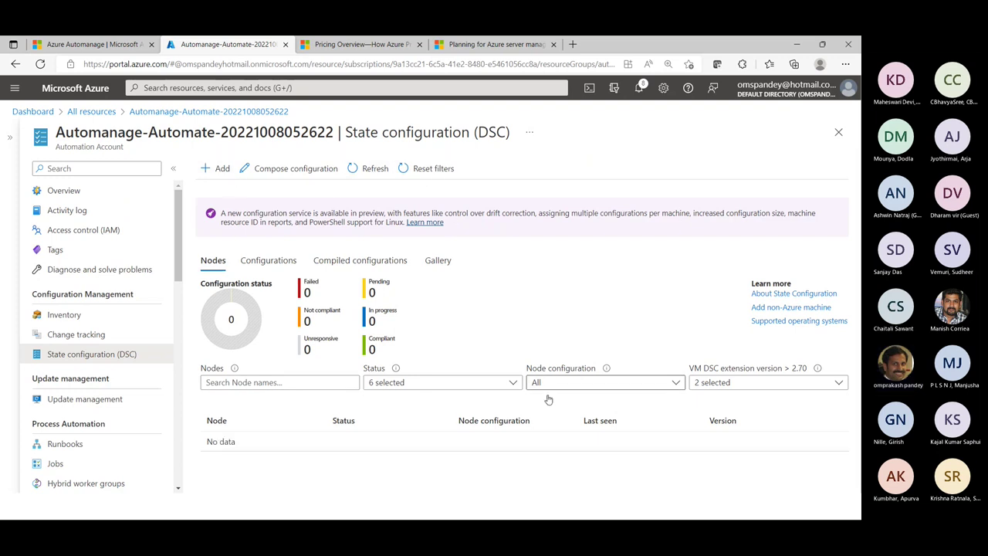
click(268, 262)
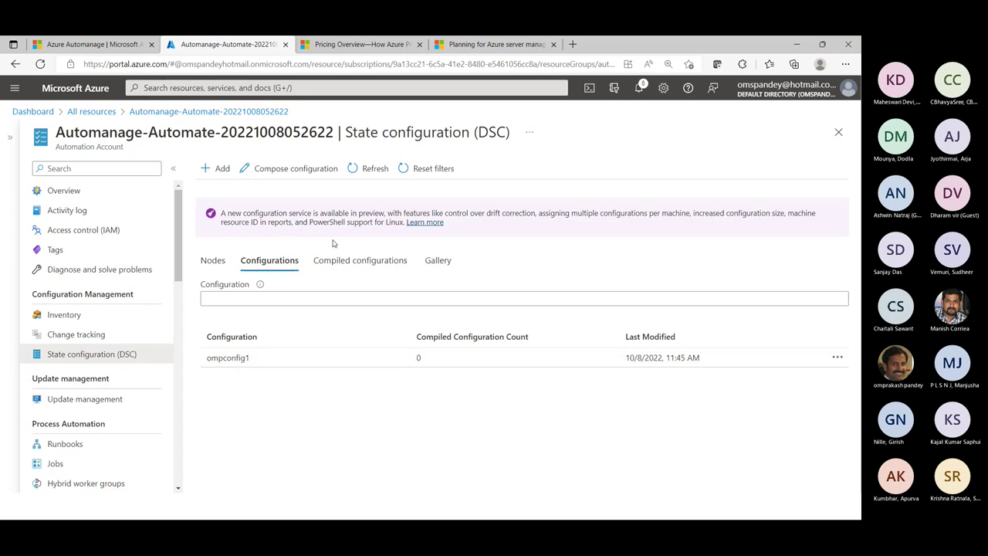
click(348, 263)
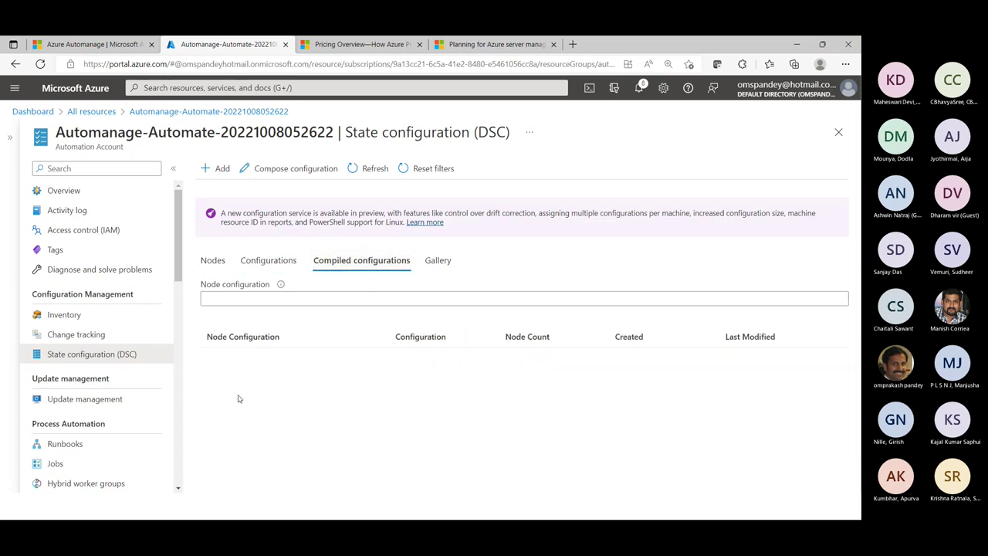
click(269, 260)
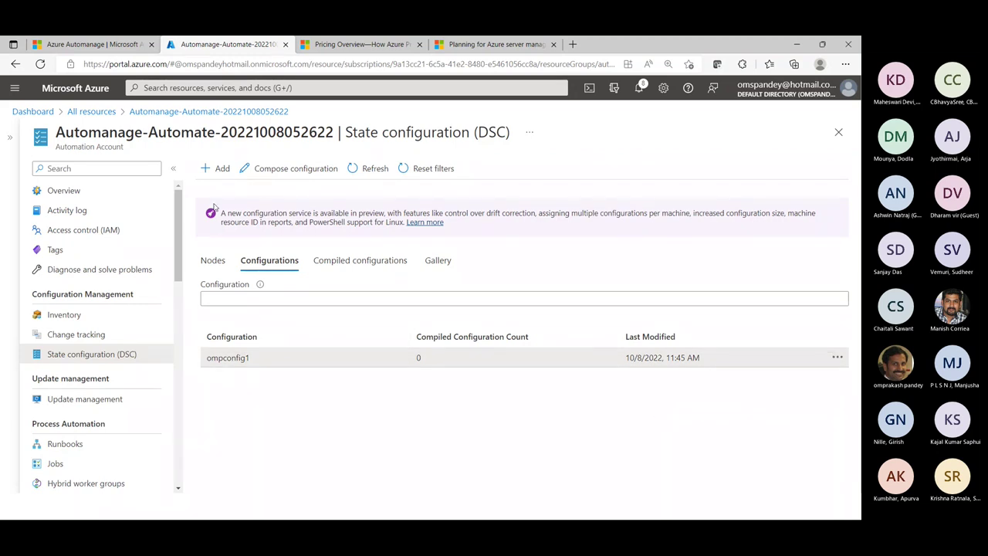
click(217, 172)
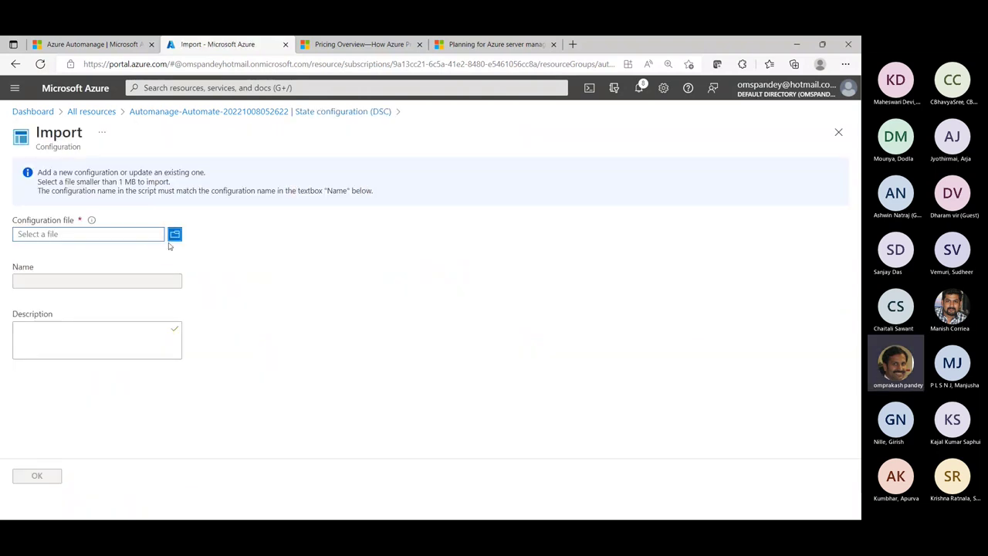
click(328, 114)
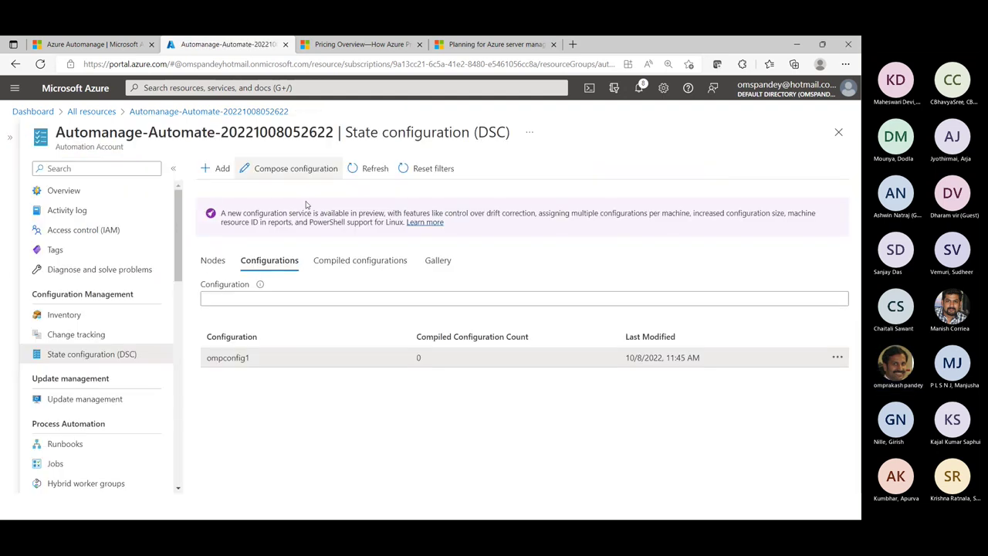
Open registration for WinAutomanageVM and check its node configuration choices, which are empty
click(214, 261)
click(216, 168)
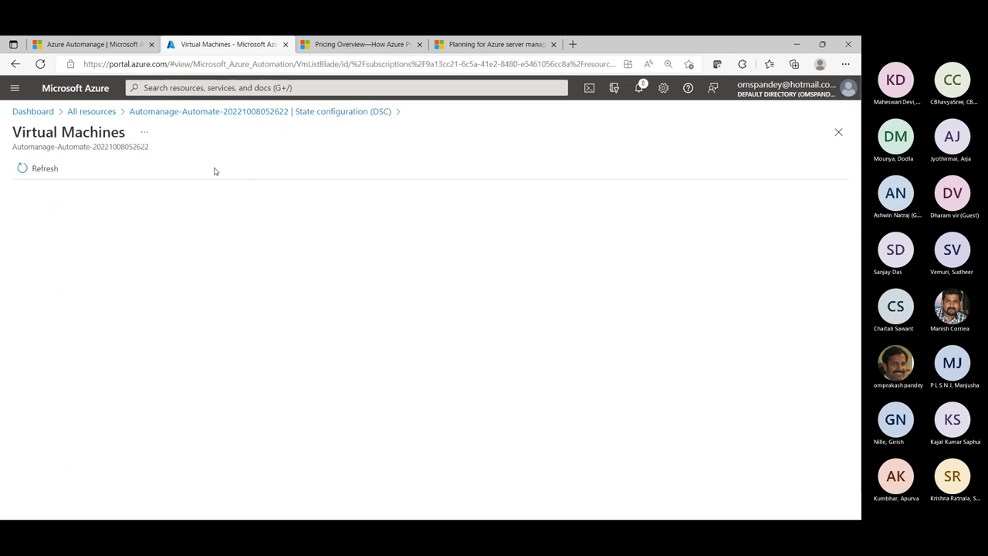
click(159, 266)
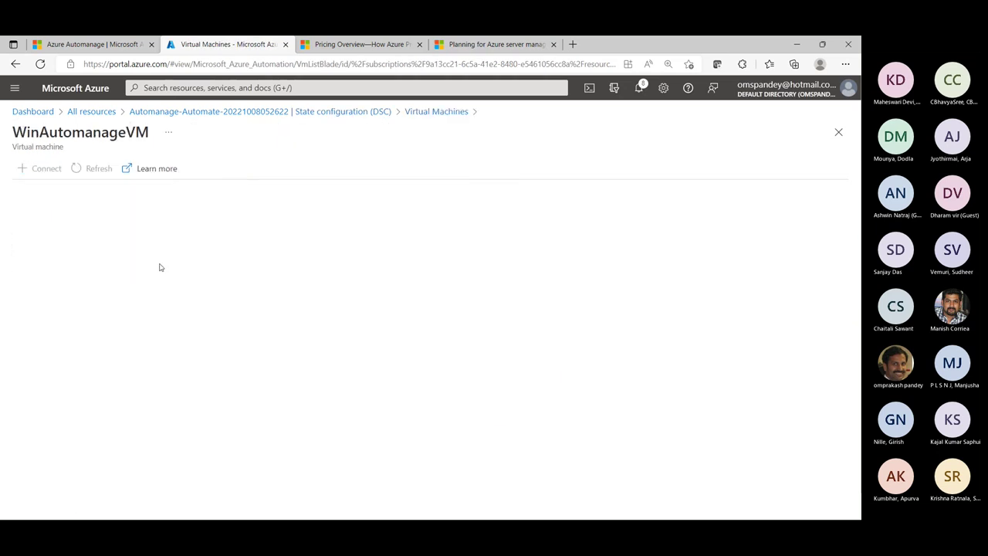
click(42, 168)
click(56, 226)
click(57, 231)
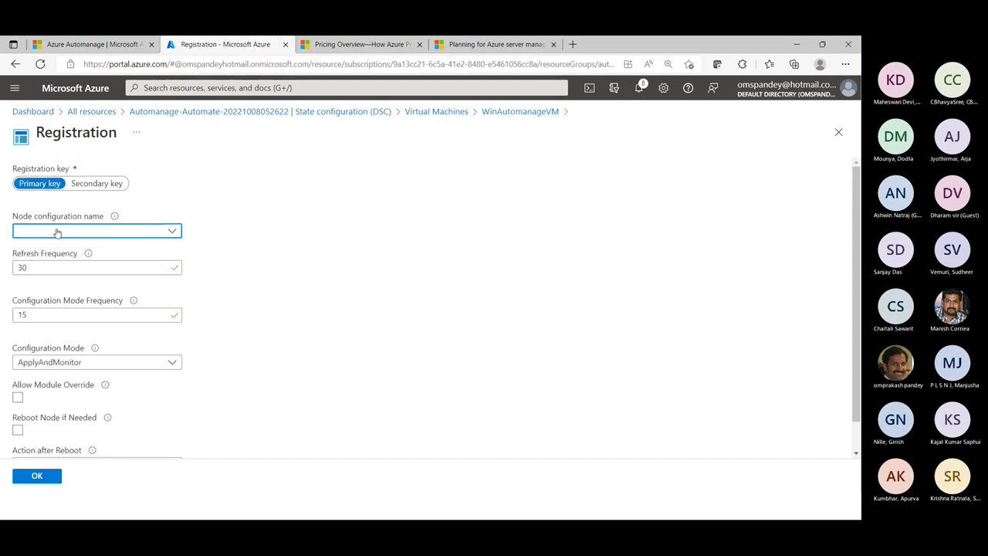
click(49, 234)
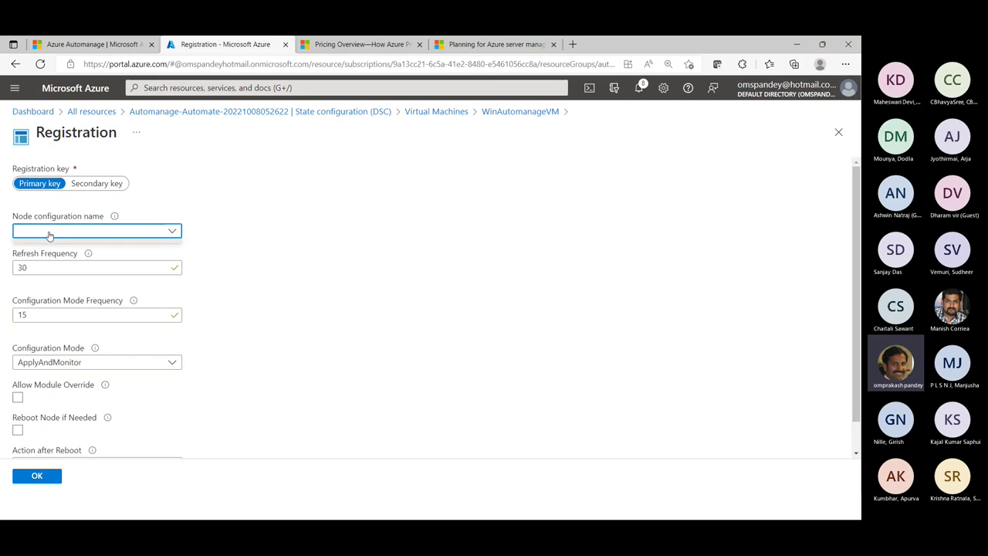
Back out through WinAutomanageVM and Virtual Machines to the State configuration (DSC) overview
click(497, 112)
click(432, 112)
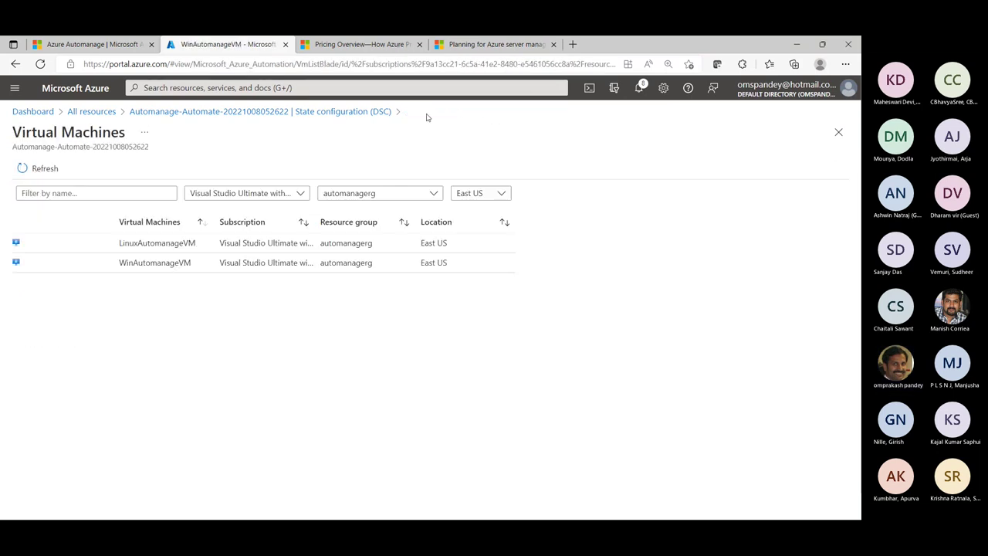
click(347, 112)
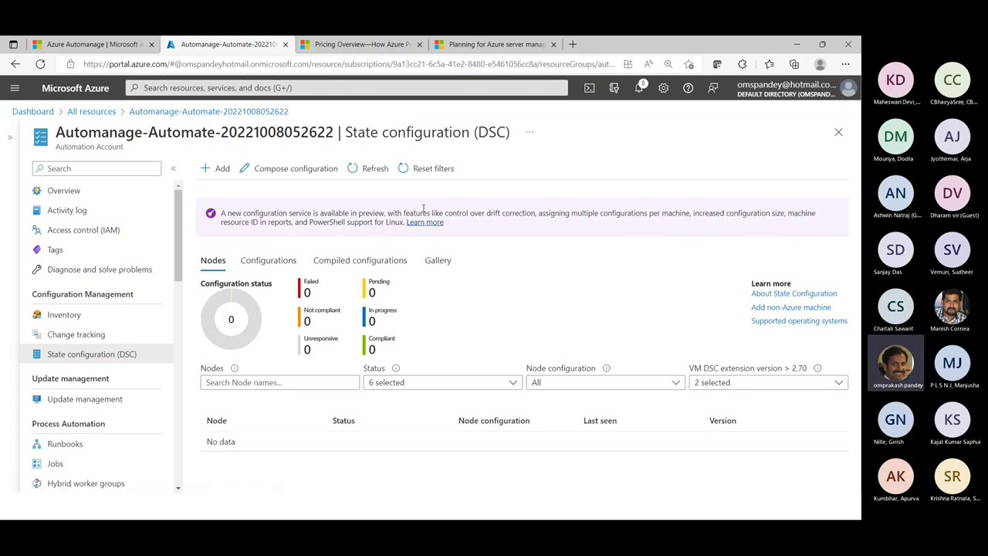
click(360, 169)
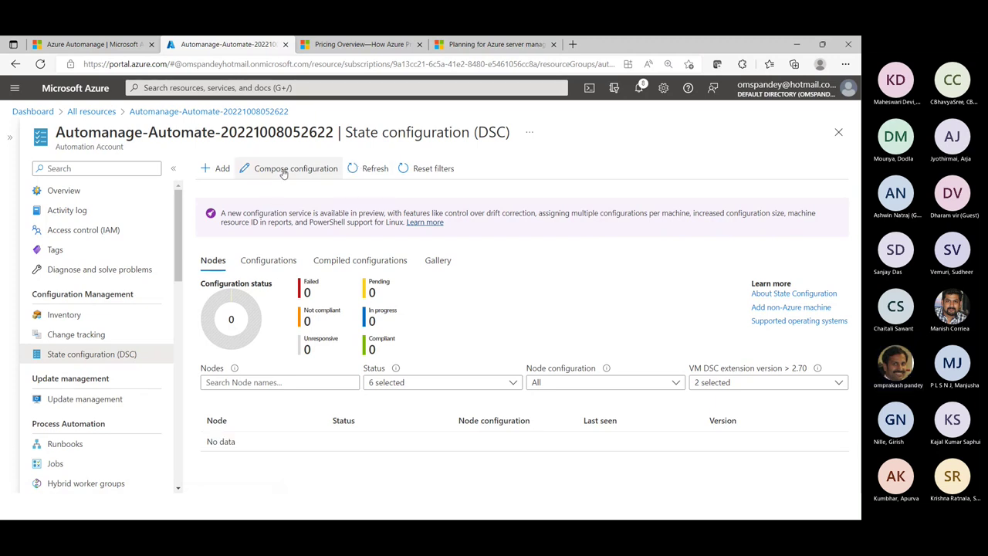
click(284, 172)
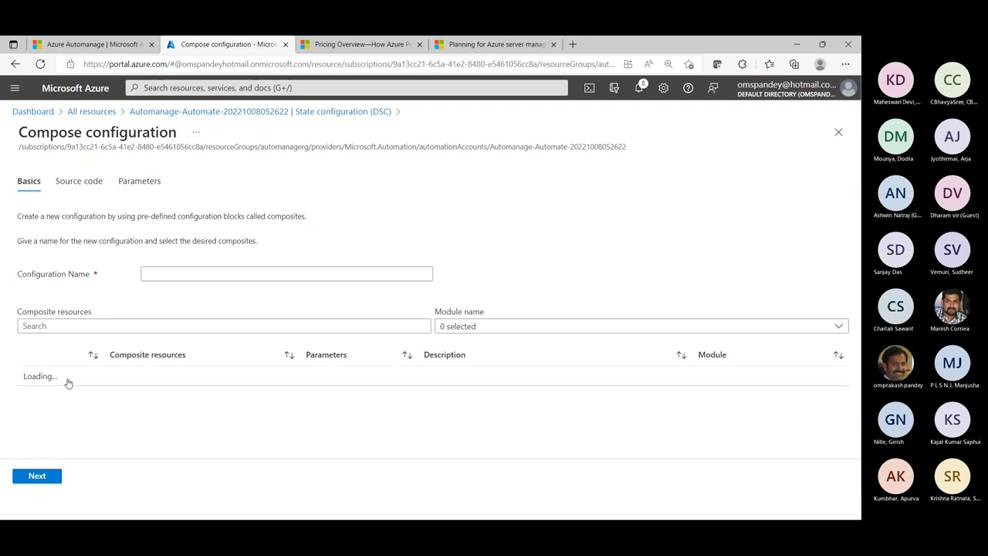
click(177, 275)
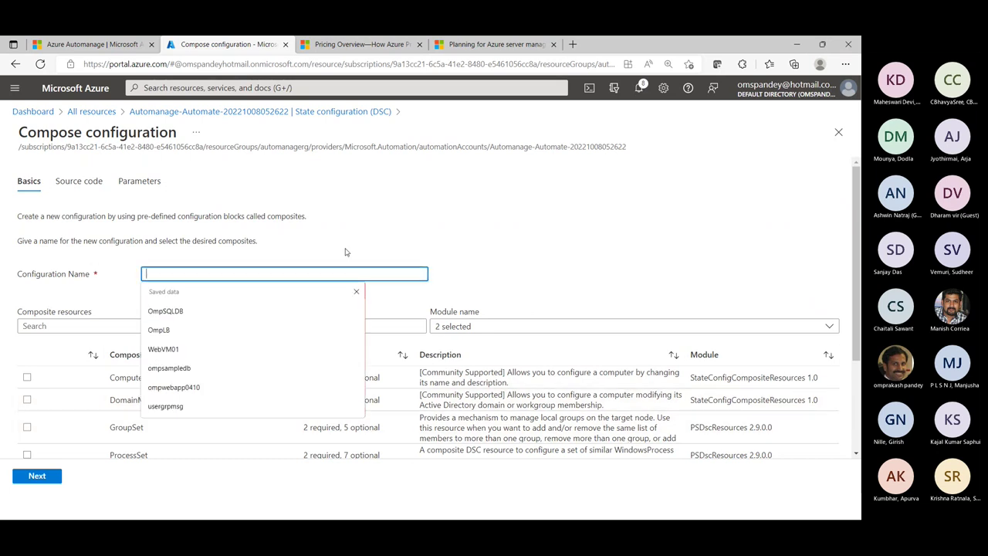
click(140, 269)
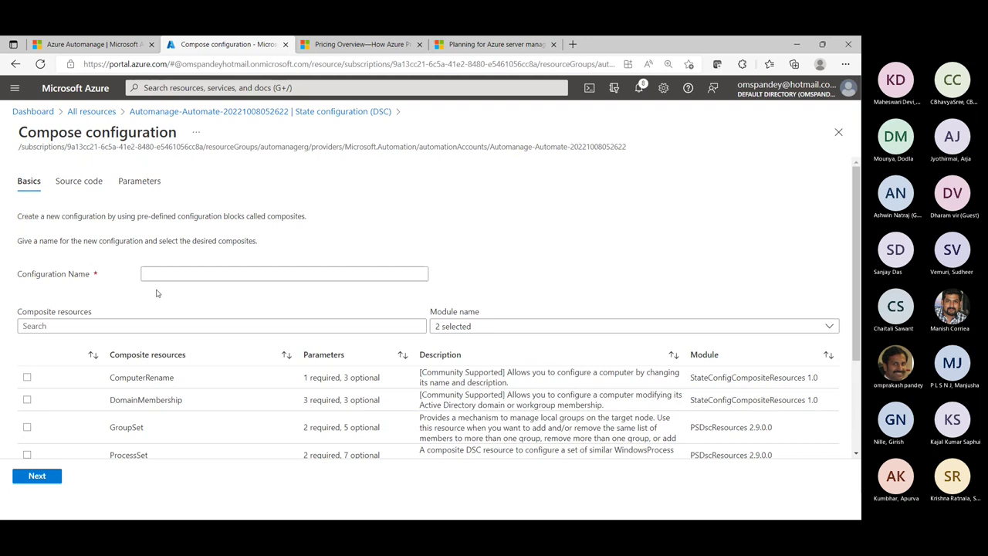
click(79, 181)
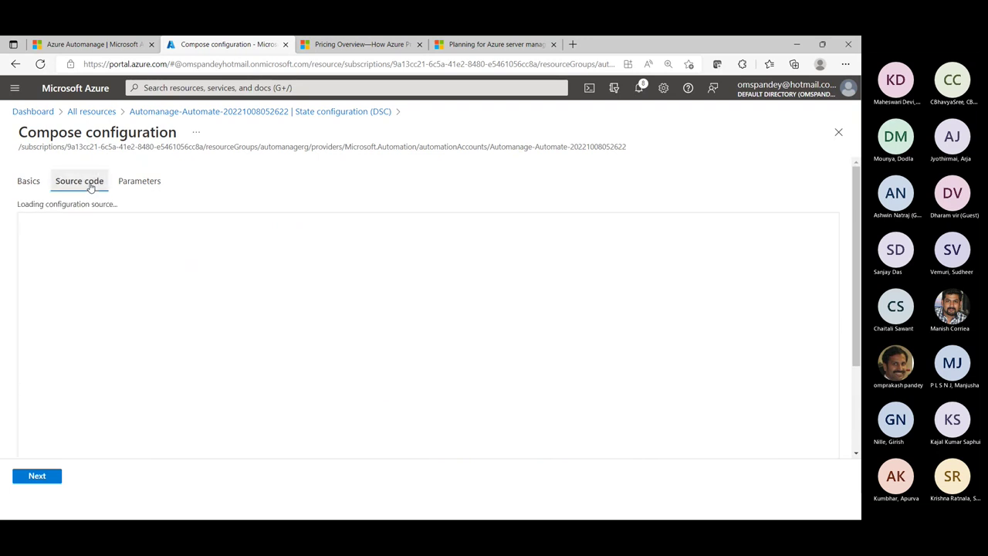
click(23, 182)
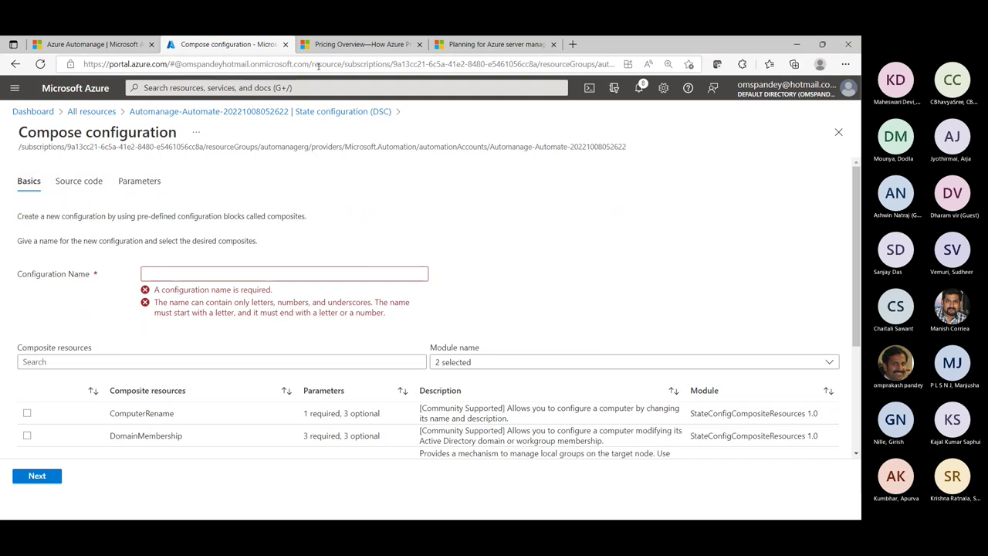
click(315, 115)
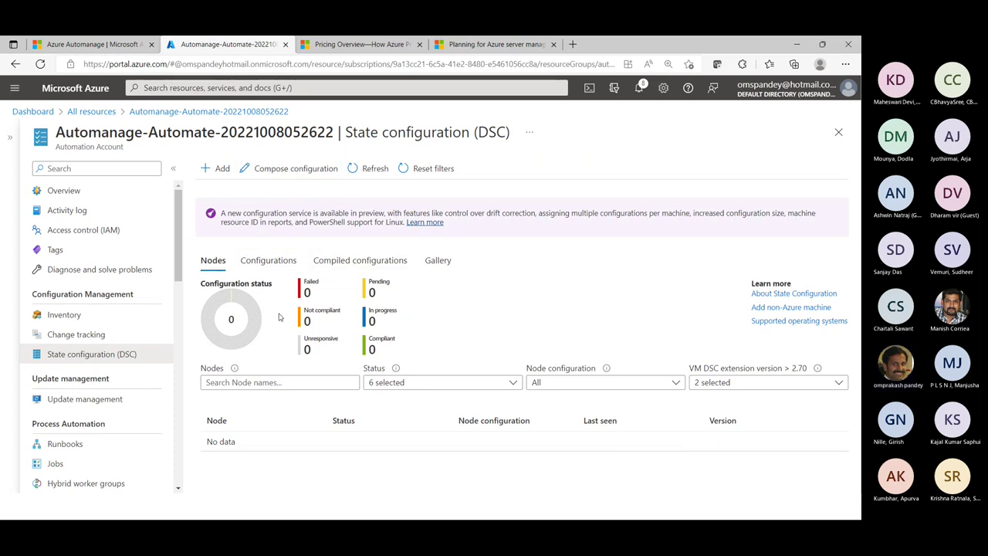
Open ompconfig1 from the Configurations list and start a compilation job
click(271, 261)
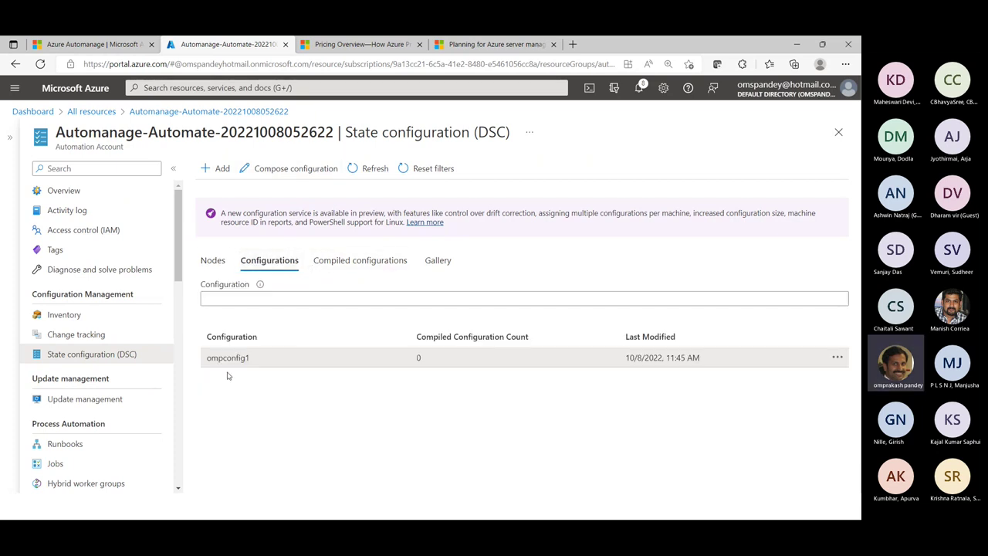
click(839, 358)
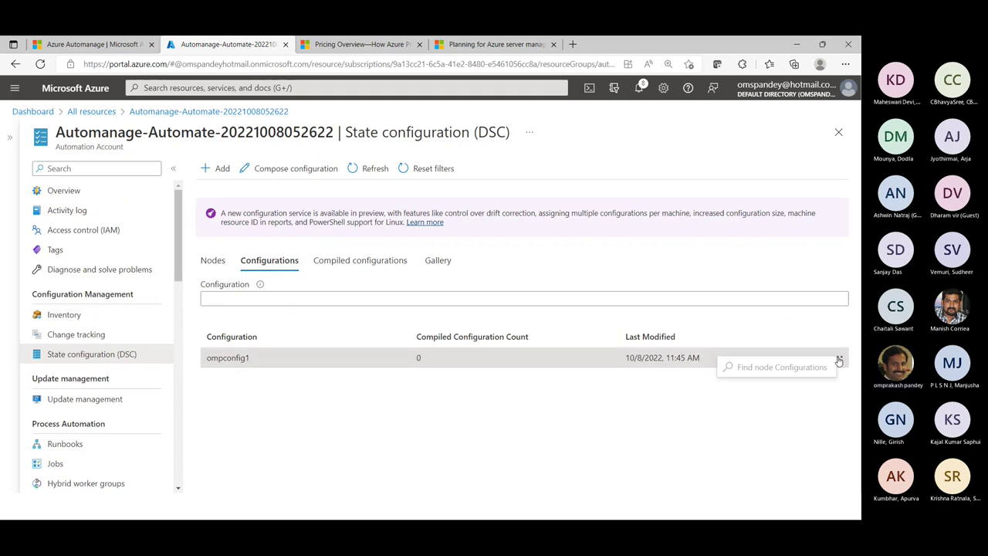
click(221, 359)
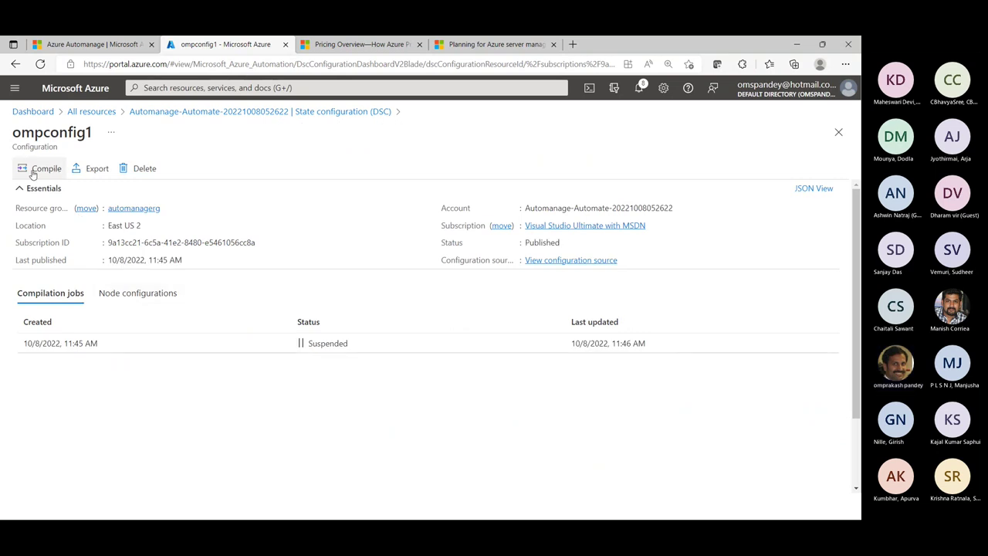
click(33, 174)
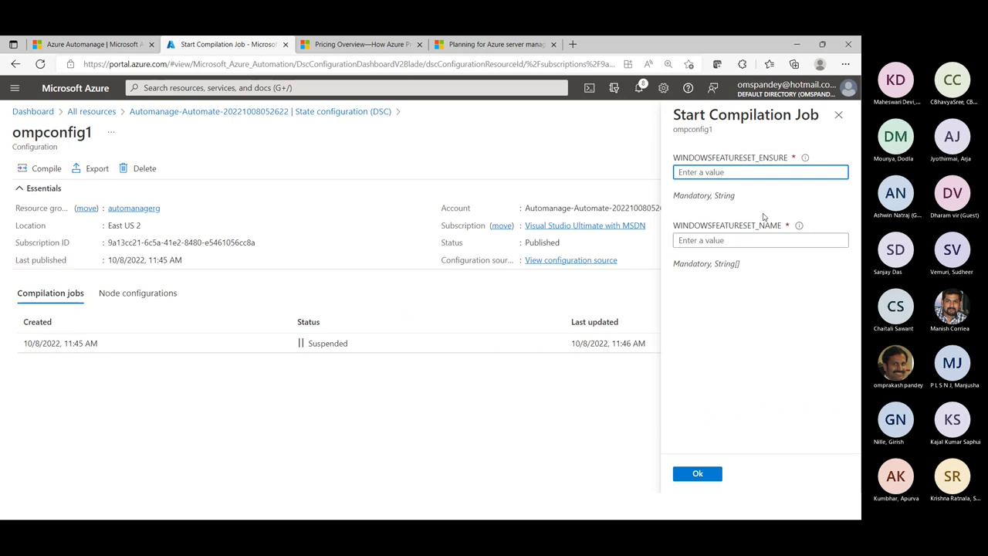
Set both WINDOWSFEATURESET parameters to webserver and submit the compilation
text(iis)
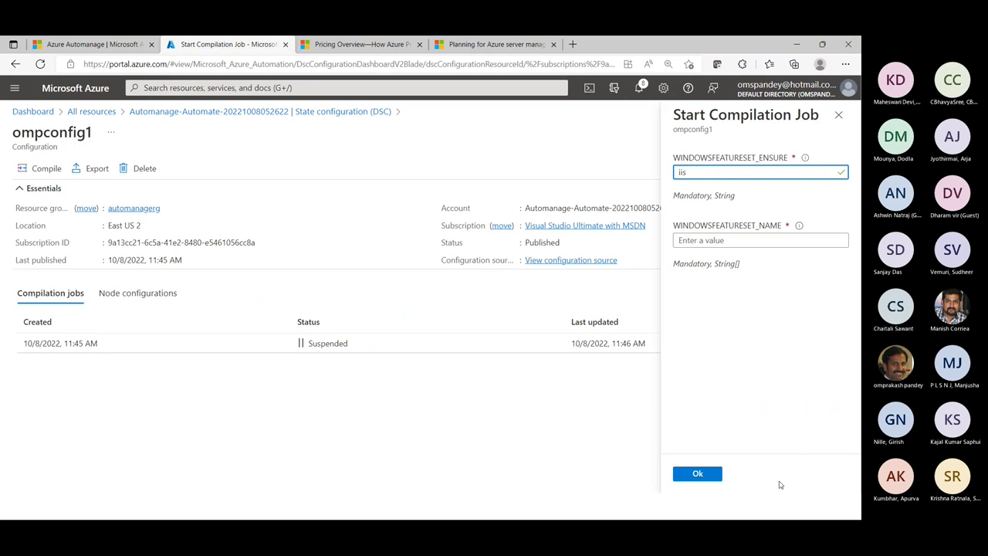
click(701, 240)
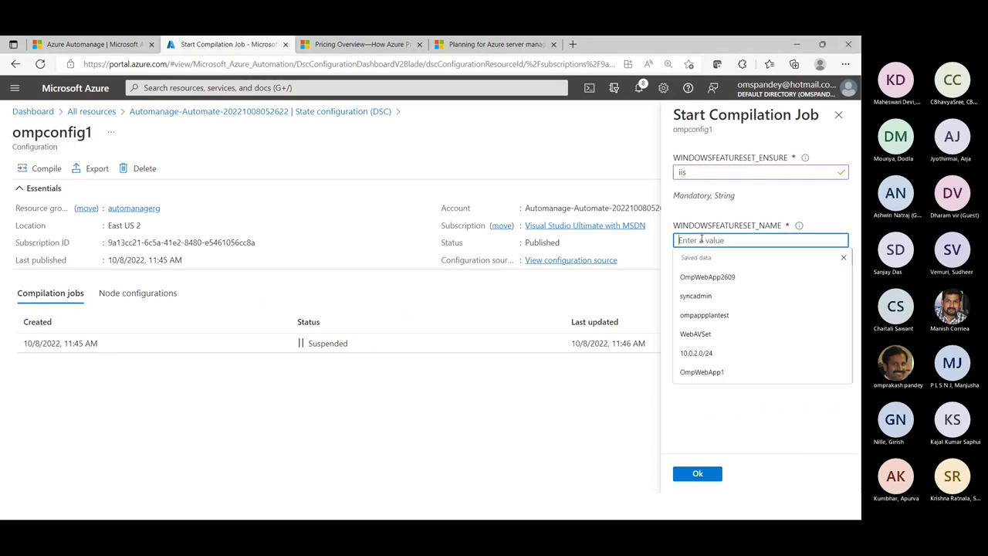
text(webser)
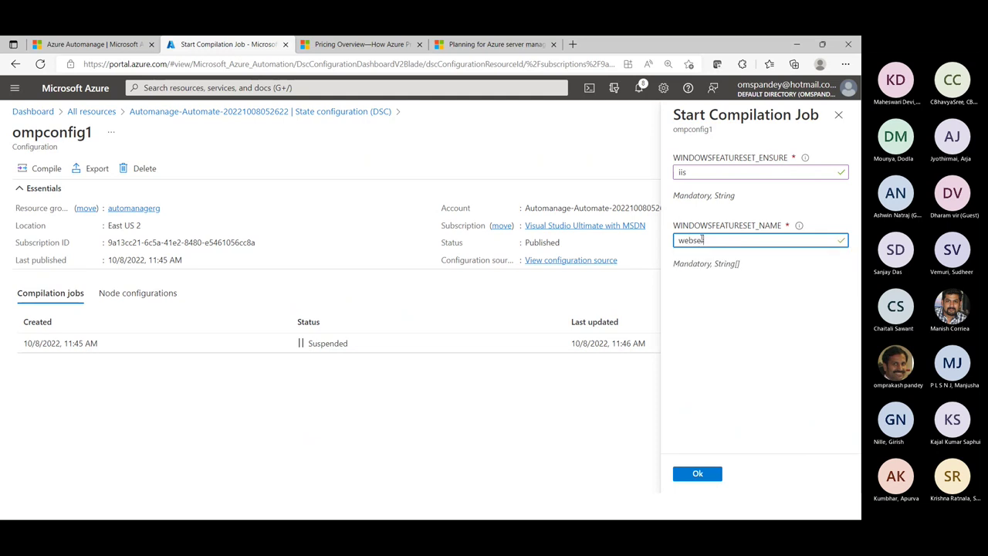
text(ver)
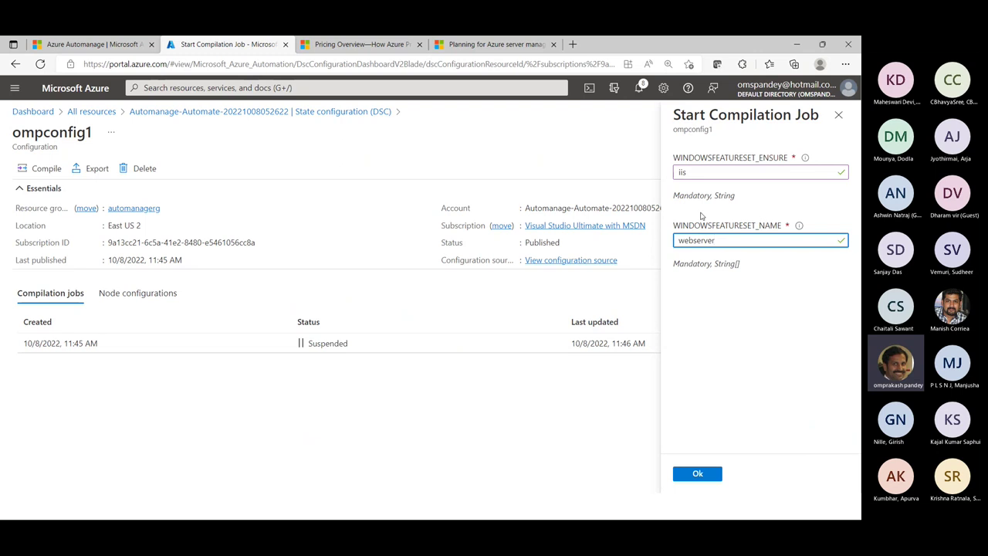
drag(698, 173, 658, 174)
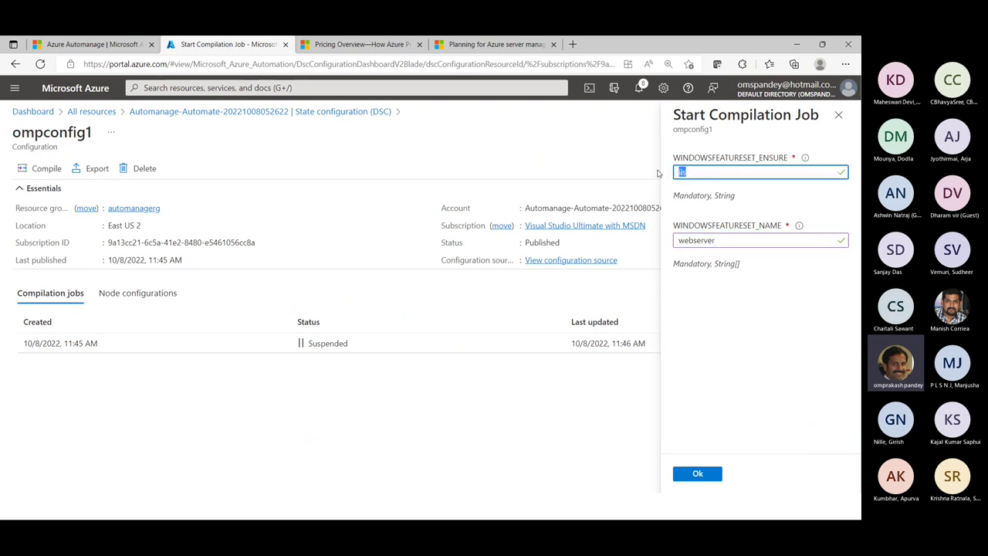
text(webserver)
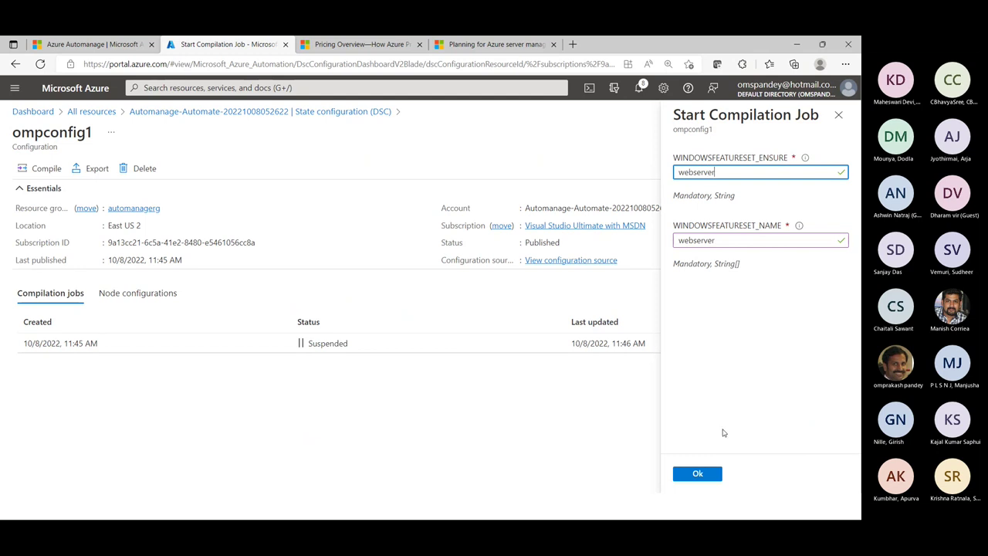
click(708, 476)
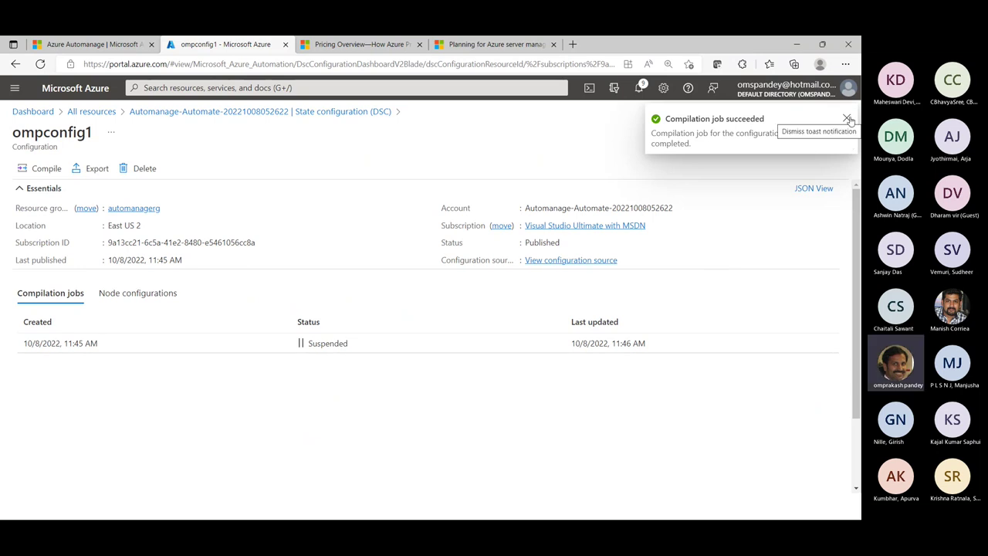
click(848, 118)
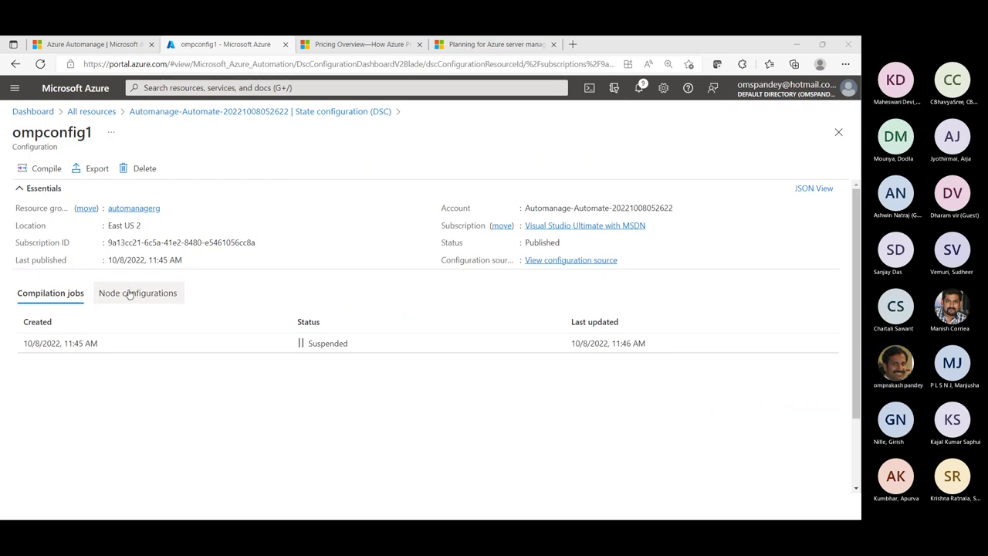
Show the References - CAF slide, then switch to Teams and open the participants list
key(alt+Tab)
key(alt+Tab)
key(alt+Tab)
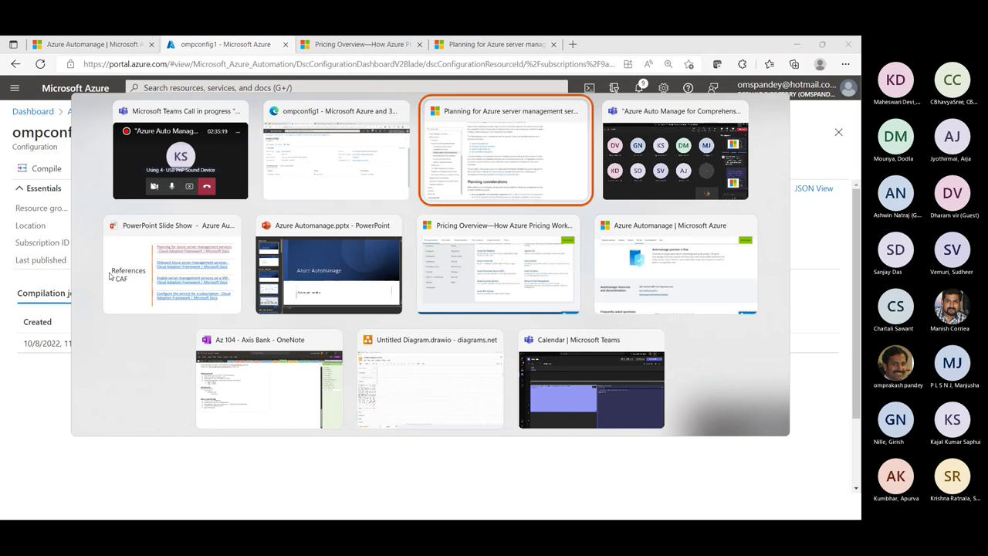
click(112, 275)
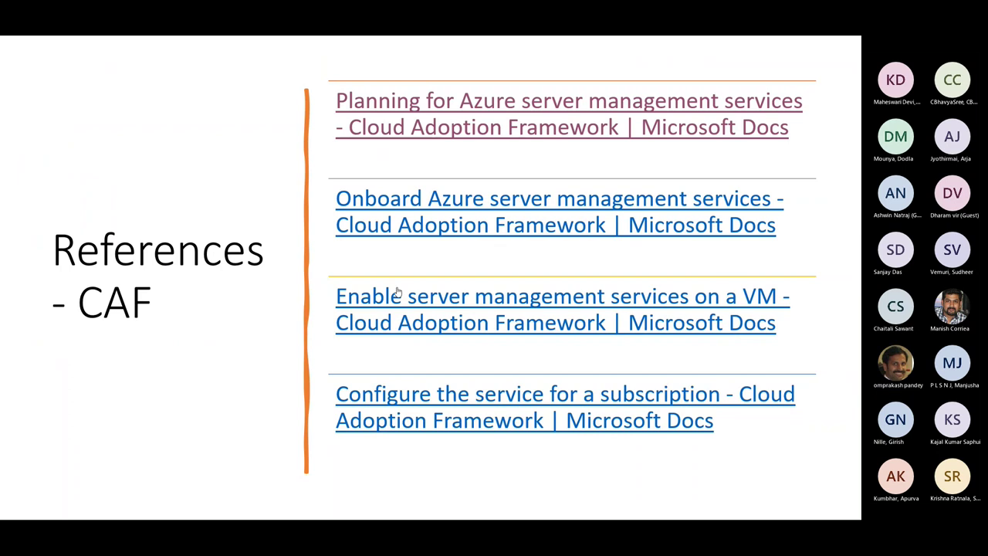
key(Right)
key(Left)
key(alt+Tab)
key(alt+Tab)
key(alt+Tab)
key(alt+Tab)
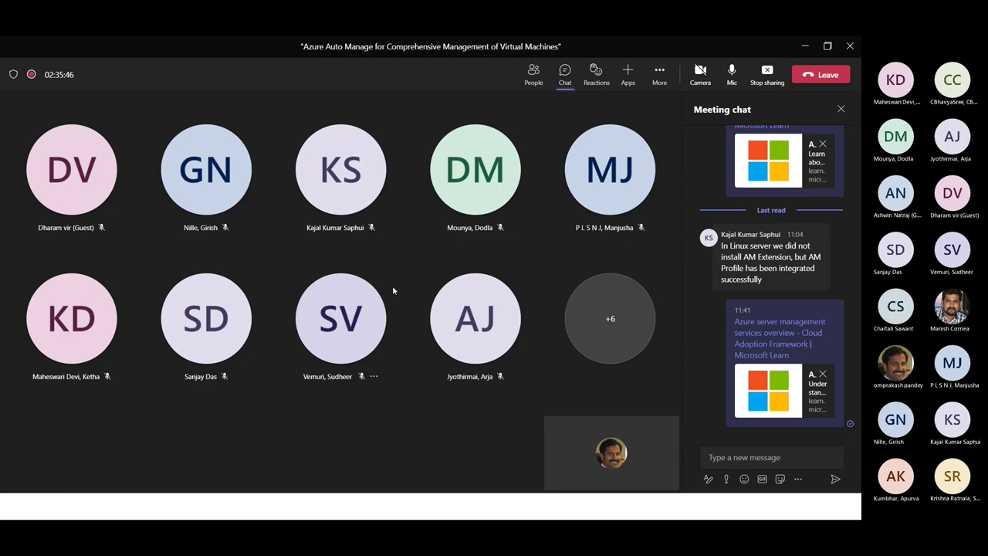
click(534, 76)
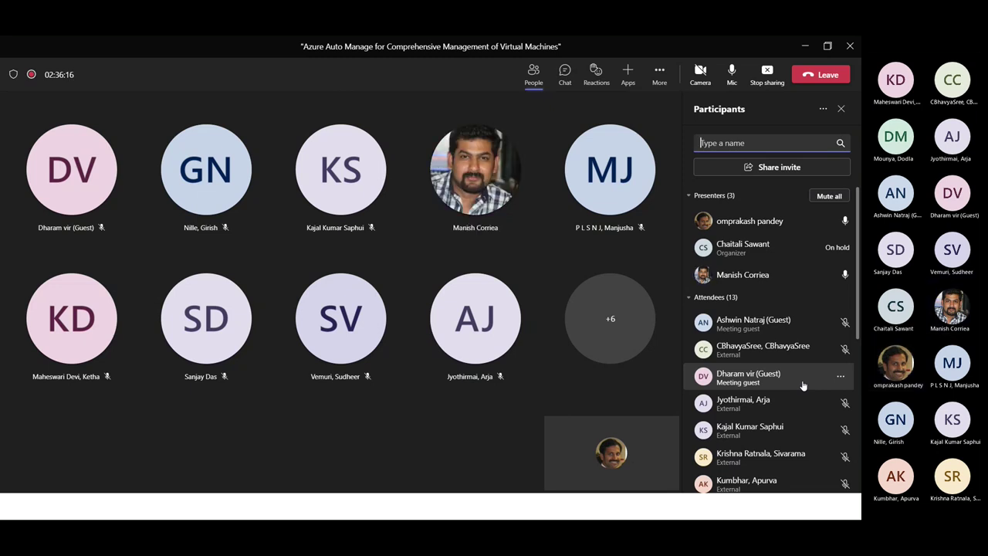
Mute your own microphone in the Teams meeting
click(734, 73)
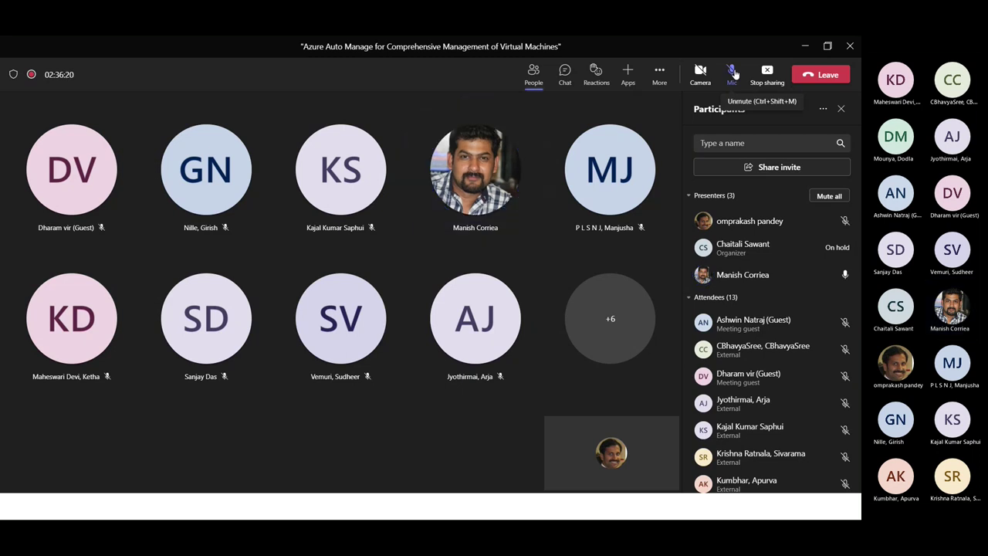